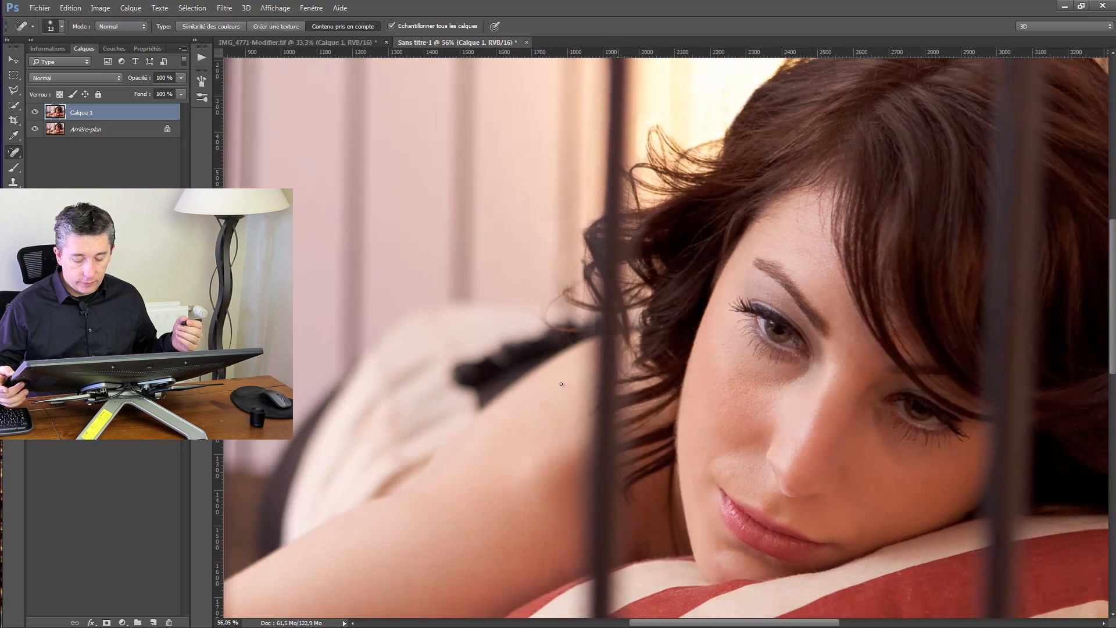
Retouch small skin flaws on the chin and the outer cheek with the Patch tool (Outil Pièce)
{"action": "scroll", "coordinate": [561, 384], "scroll_direction": "up", "scroll_amount": 4}
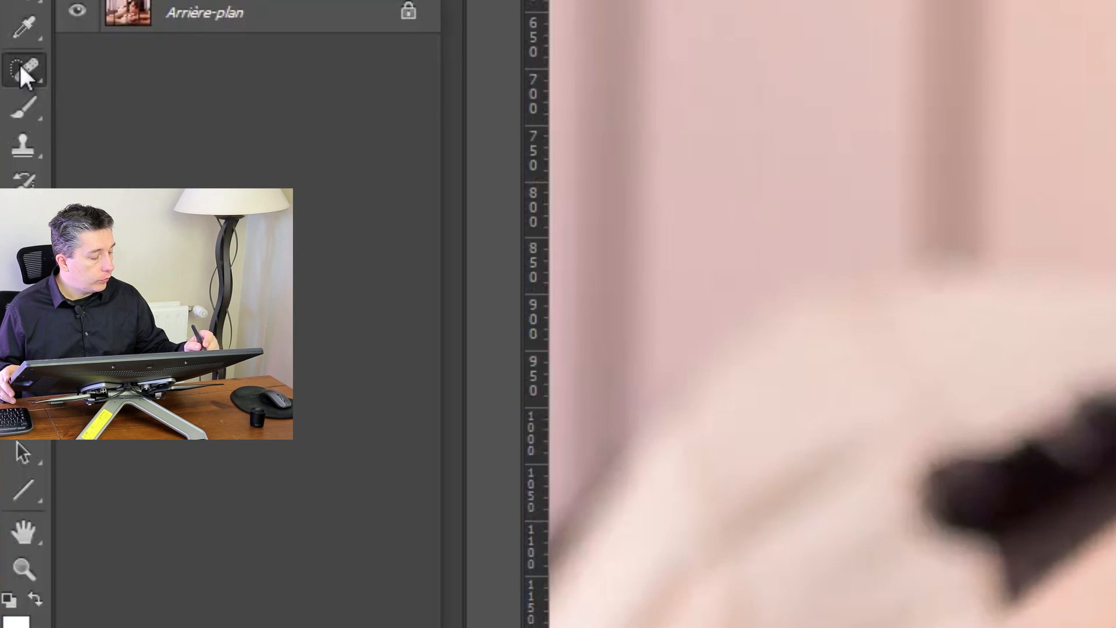
{"action": "right_click", "coordinate": [22, 69]}
{"action": "left_click", "coordinate": [115, 118]}
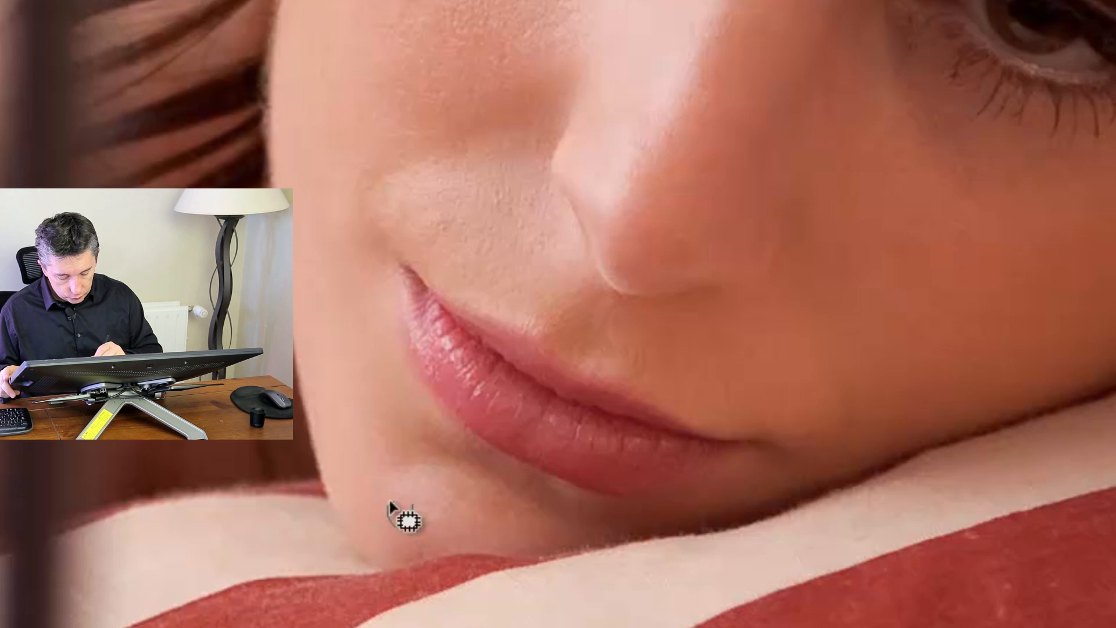
{"action": "mouse_move", "coordinate": [407, 512]}
{"action": "left_mouse_down"}
{"action": "mouse_move", "coordinate": [434, 531]}
{"action": "mouse_move", "coordinate": [406, 548]}
{"action": "mouse_move", "coordinate": [419, 556]}
{"action": "mouse_move", "coordinate": [404, 551]}
{"action": "left_mouse_up"}
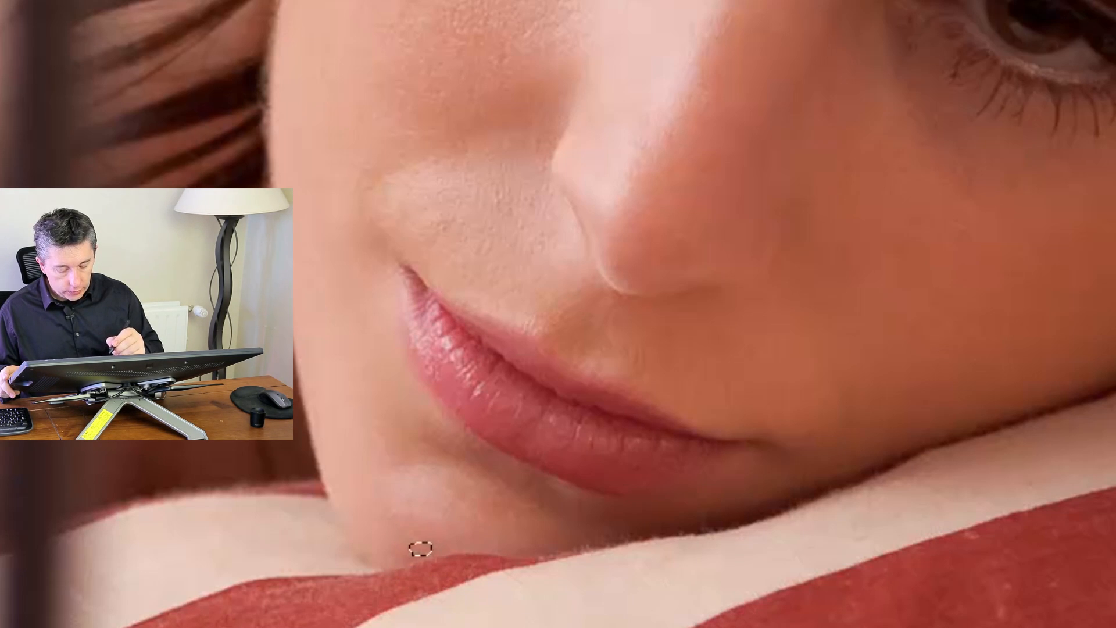
{"action": "mouse_move", "coordinate": [317, 57]}
{"action": "left_mouse_down"}
{"action": "mouse_move", "coordinate": [311, 72]}
{"action": "mouse_move", "coordinate": [315, 61]}
{"action": "mouse_move", "coordinate": [332, 115]}
{"action": "left_mouse_up"}
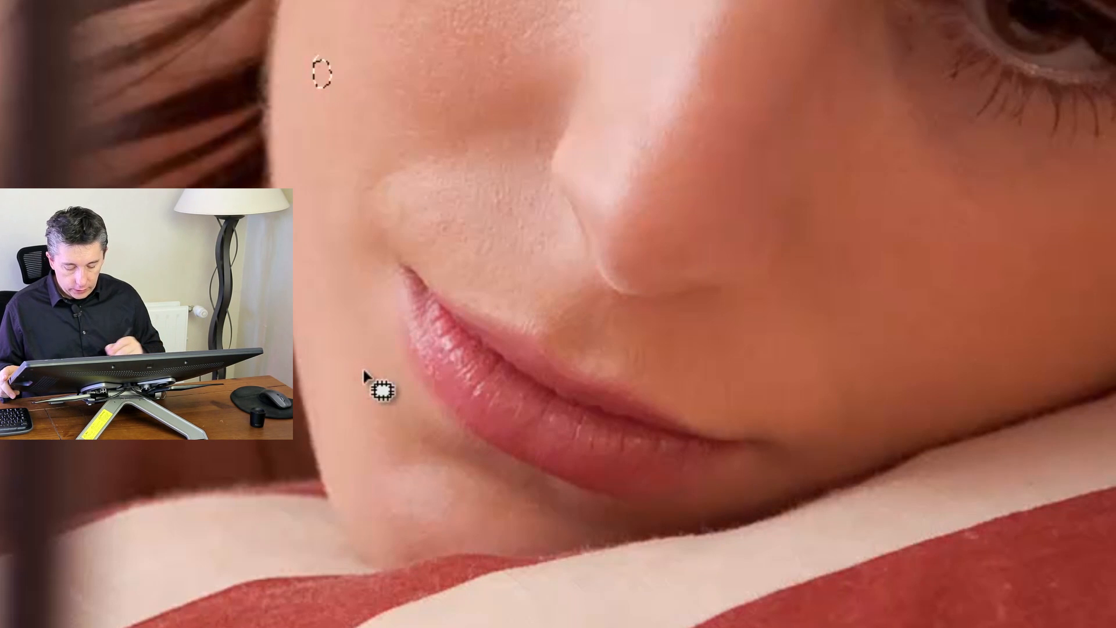
{"action": "left_click", "coordinate": [384, 503]}
{"action": "left_click_drag", "start_coordinate": [383, 501], "coordinate": [388, 511]}
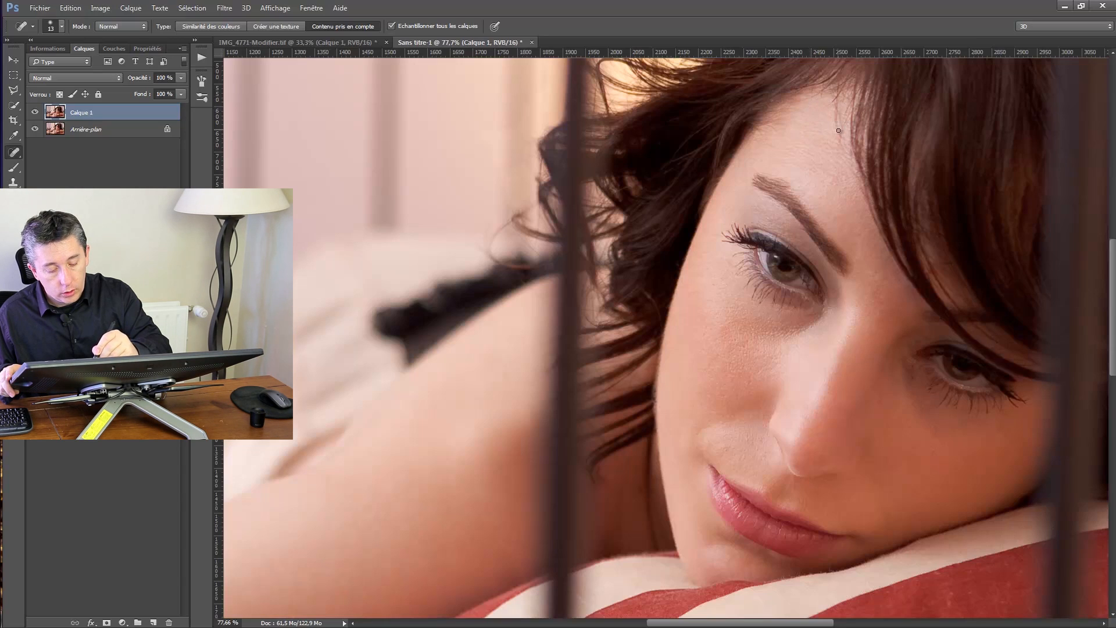
Retouch the upper forehead along the hairline with the 13 px Spot Healing Brush
{"action": "mouse_move", "coordinate": [837, 119]}
{"action": "left_mouse_down"}
{"action": "mouse_move", "coordinate": [837, 108]}
{"action": "mouse_move", "coordinate": [850, 110]}
{"action": "left_mouse_up"}
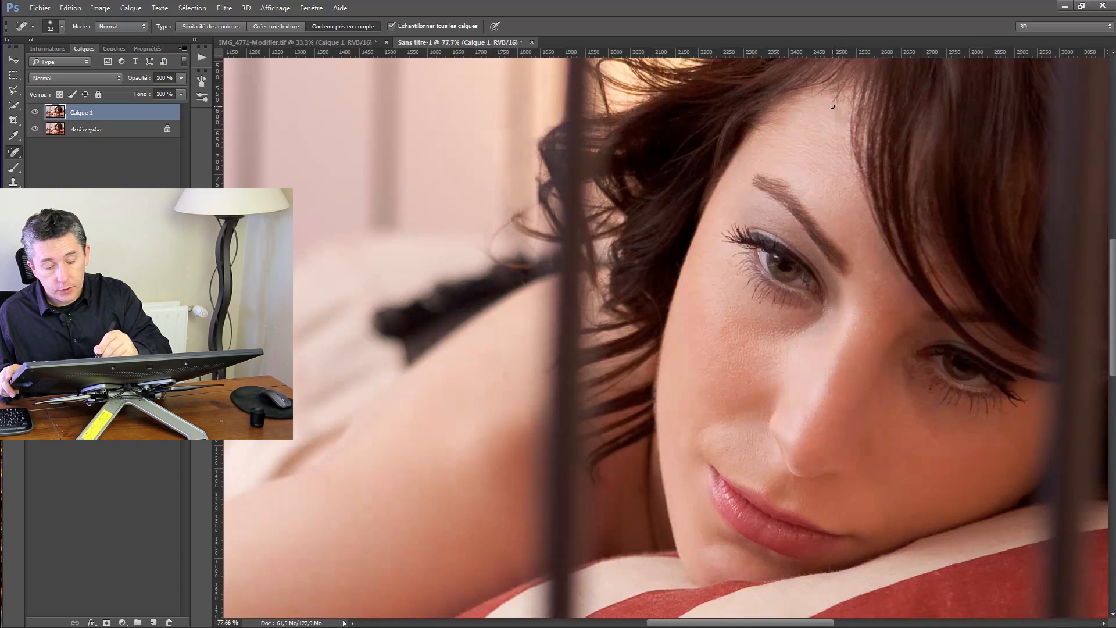
{"action": "scroll", "coordinate": [826, 125], "scroll_direction": "down", "scroll_amount": 2}
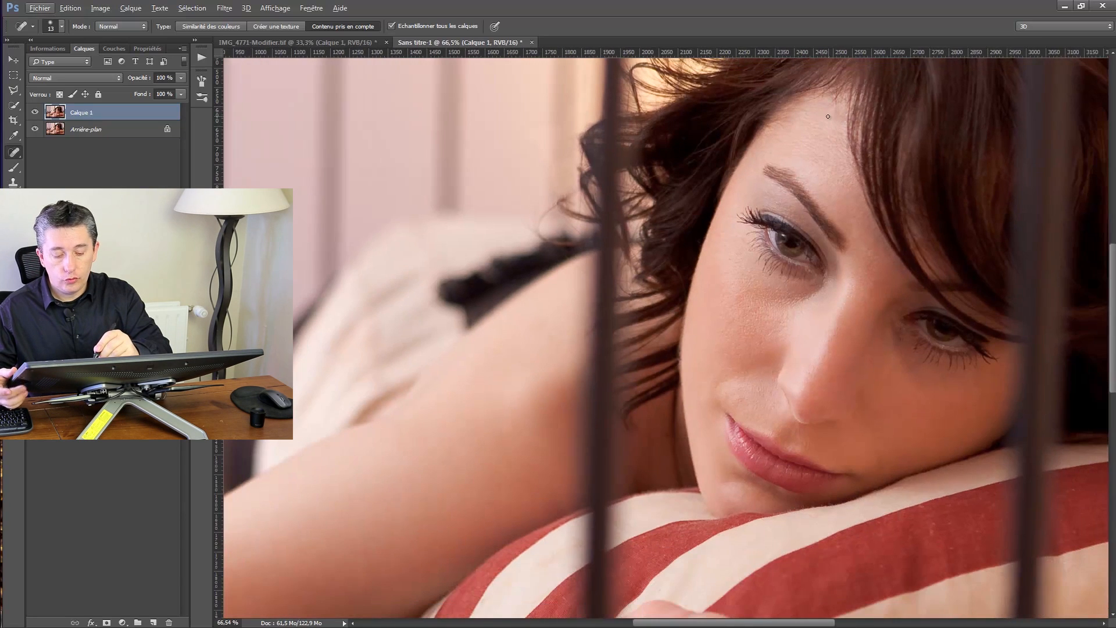
{"action": "scroll", "coordinate": [828, 116], "scroll_direction": "up", "scroll_amount": 3}
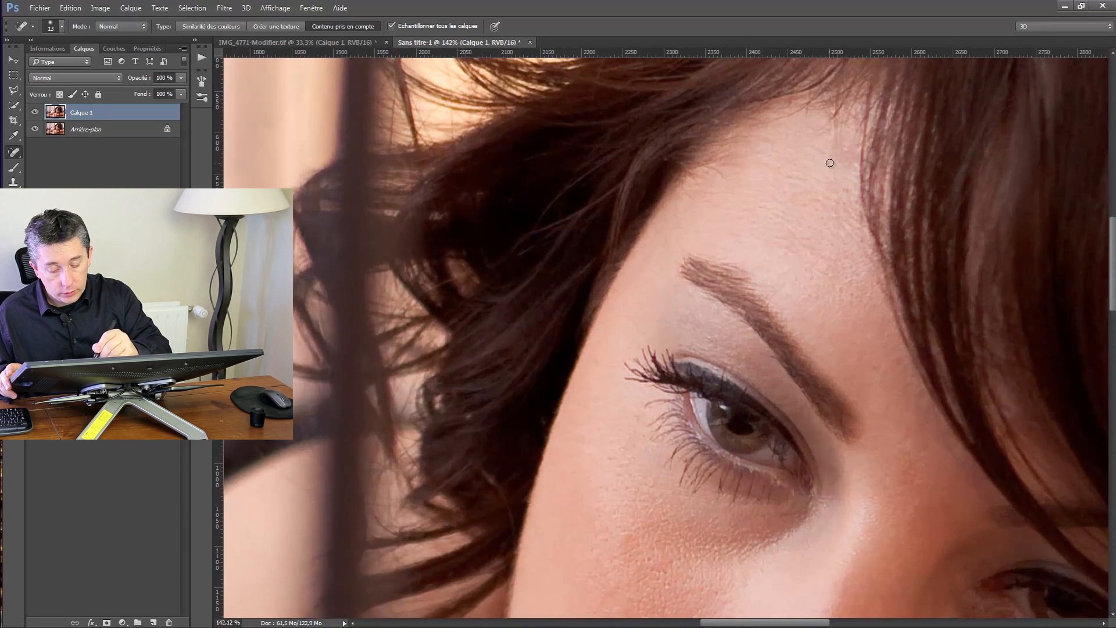
{"action": "left_click_drag", "start_coordinate": [851, 163], "coordinate": [831, 121]}
{"action": "mouse_move", "coordinate": [763, 122]}
{"action": "left_mouse_down"}
{"action": "mouse_move", "coordinate": [811, 101]}
{"action": "mouse_move", "coordinate": [795, 114]}
{"action": "left_mouse_up"}
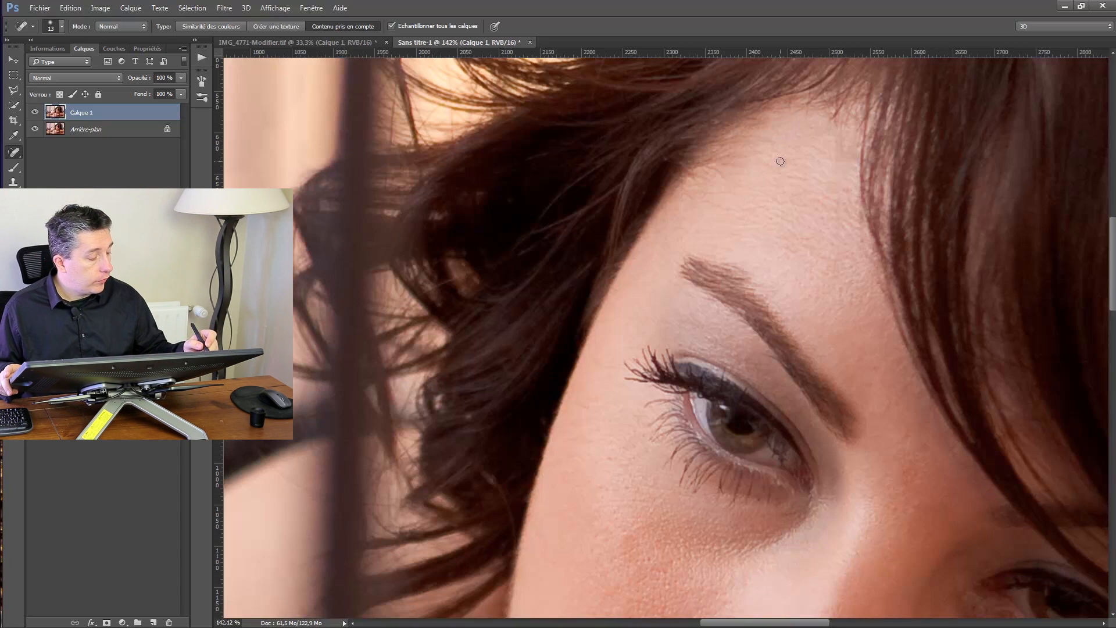
Patch the skin between the inner end of the eyebrow and the fringe using Outil Pièce in Normale mode
{"action": "right_click", "coordinate": [13, 153]}
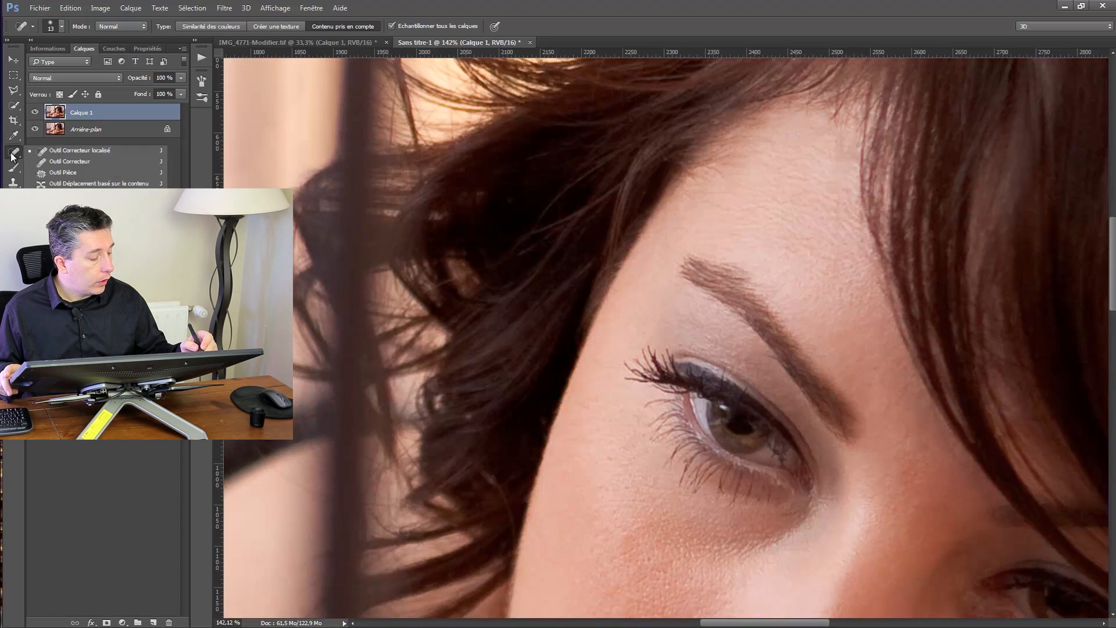
{"action": "left_click", "coordinate": [43, 172]}
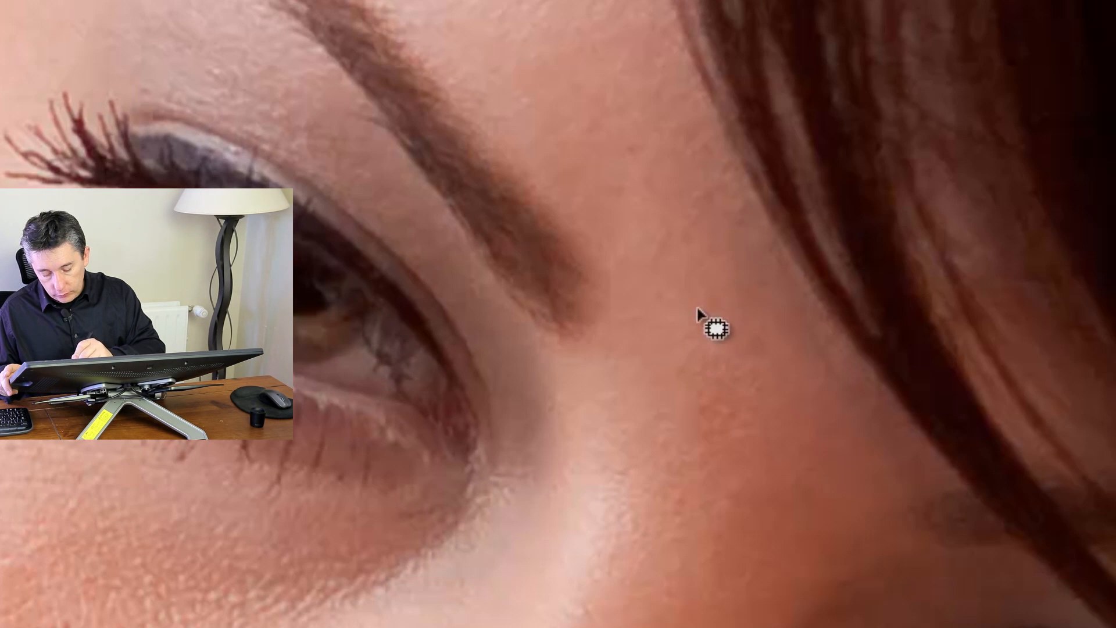
{"action": "left_click_drag", "start_coordinate": [904, 431], "coordinate": [899, 438]}
{"action": "mouse_move", "coordinate": [691, 327]}
{"action": "left_mouse_down"}
{"action": "mouse_move", "coordinate": [695, 395]}
{"action": "mouse_move", "coordinate": [739, 342]}
{"action": "left_mouse_up"}
{"action": "left_click_drag", "start_coordinate": [757, 361], "coordinate": [713, 434]}
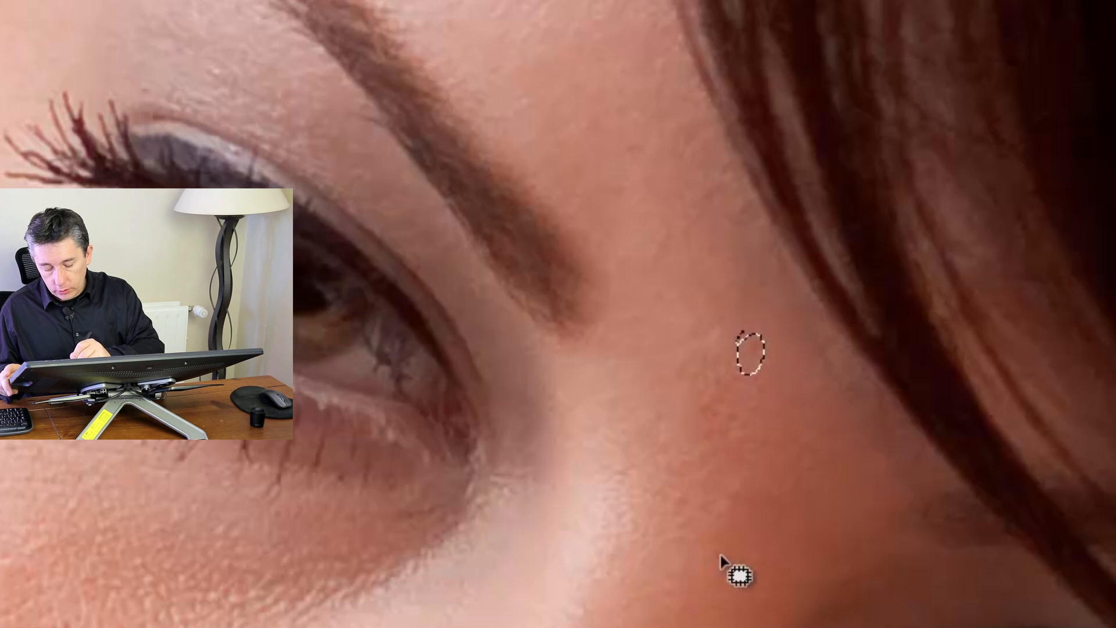
{"action": "key", "text": "ctrl+d"}
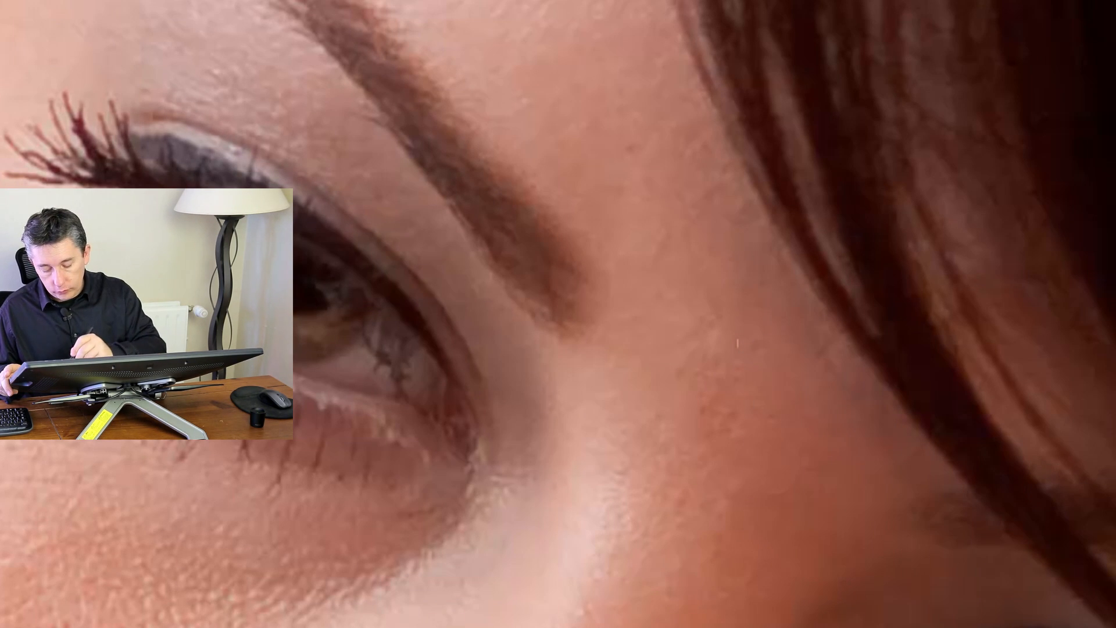
{"action": "mouse_move", "coordinate": [751, 321]}
{"action": "left_mouse_down"}
{"action": "mouse_move", "coordinate": [767, 345]}
{"action": "mouse_move", "coordinate": [708, 412]}
{"action": "mouse_move", "coordinate": [726, 351]}
{"action": "mouse_move", "coordinate": [647, 336]}
{"action": "left_mouse_up"}
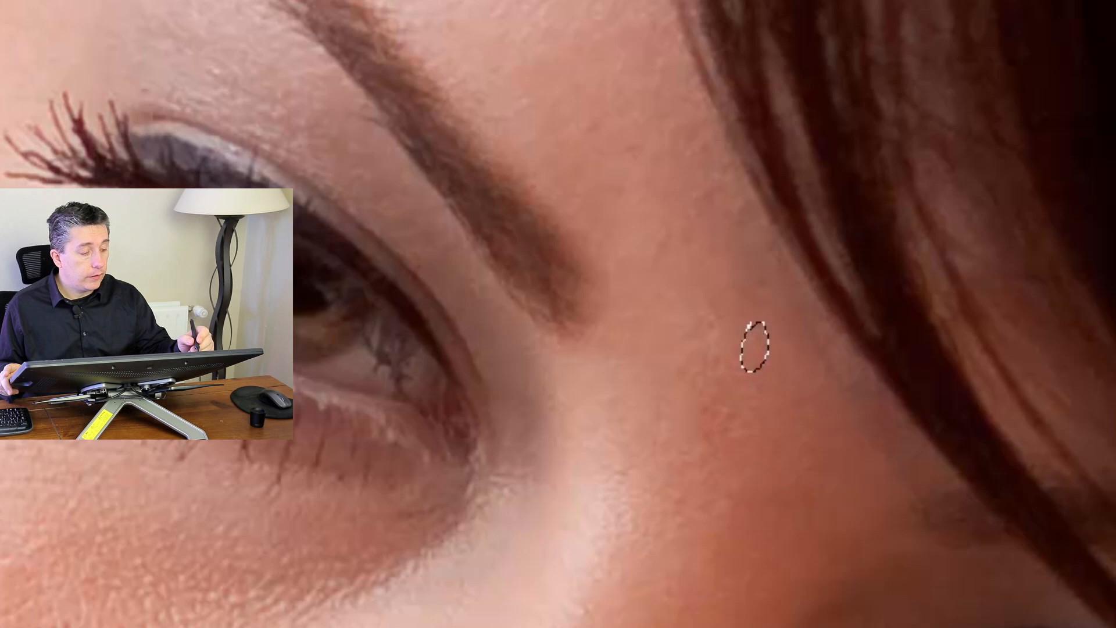
{"action": "left_click", "coordinate": [153, 26]}
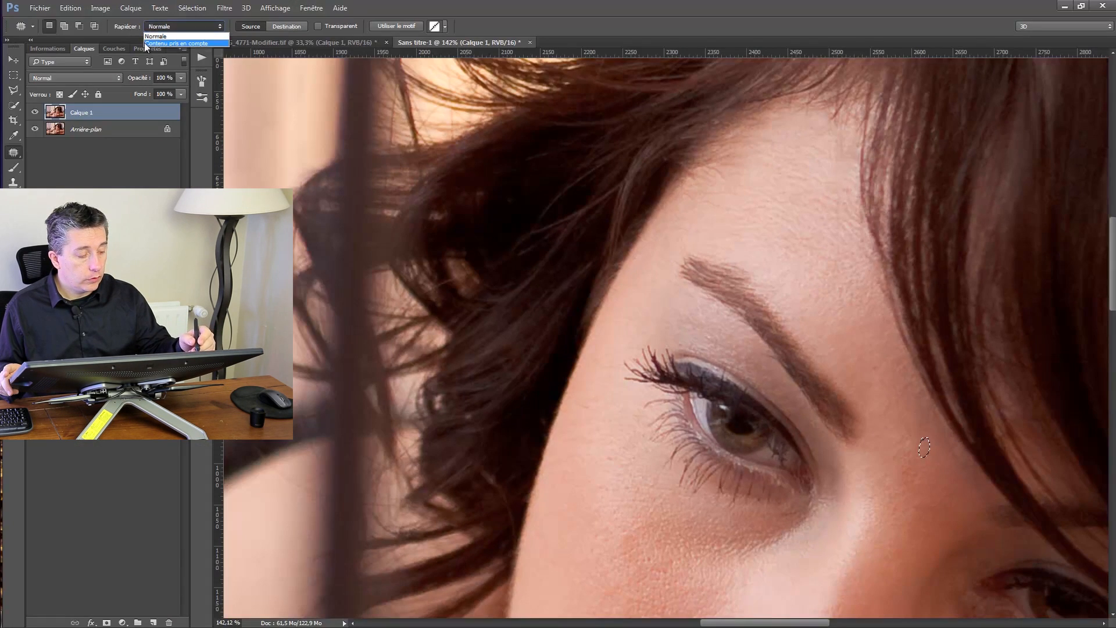
{"action": "left_click", "coordinate": [156, 36]}
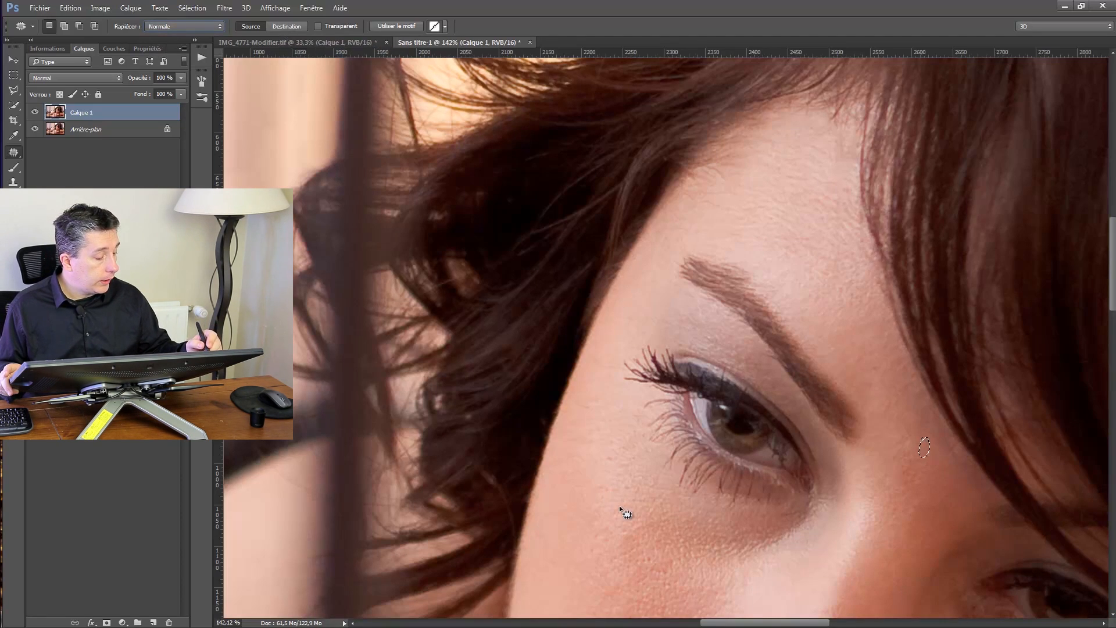
Switch back to the Spot Healing Brush and clear the remaining patch selection
{"action": "right_click", "coordinate": [13, 152]}
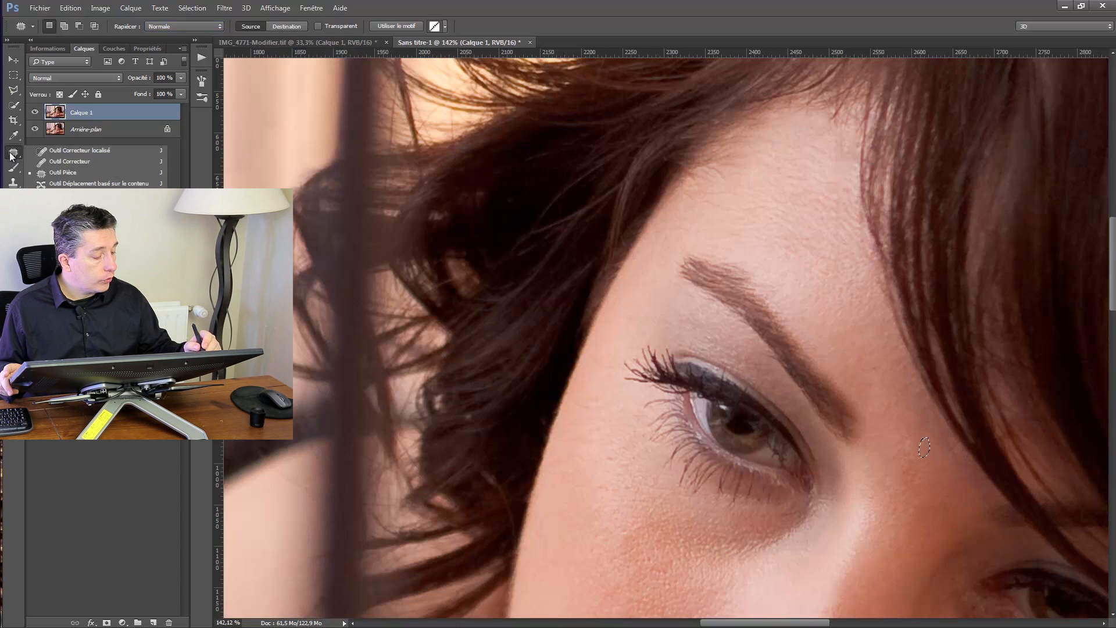
{"action": "left_click", "coordinate": [38, 161]}
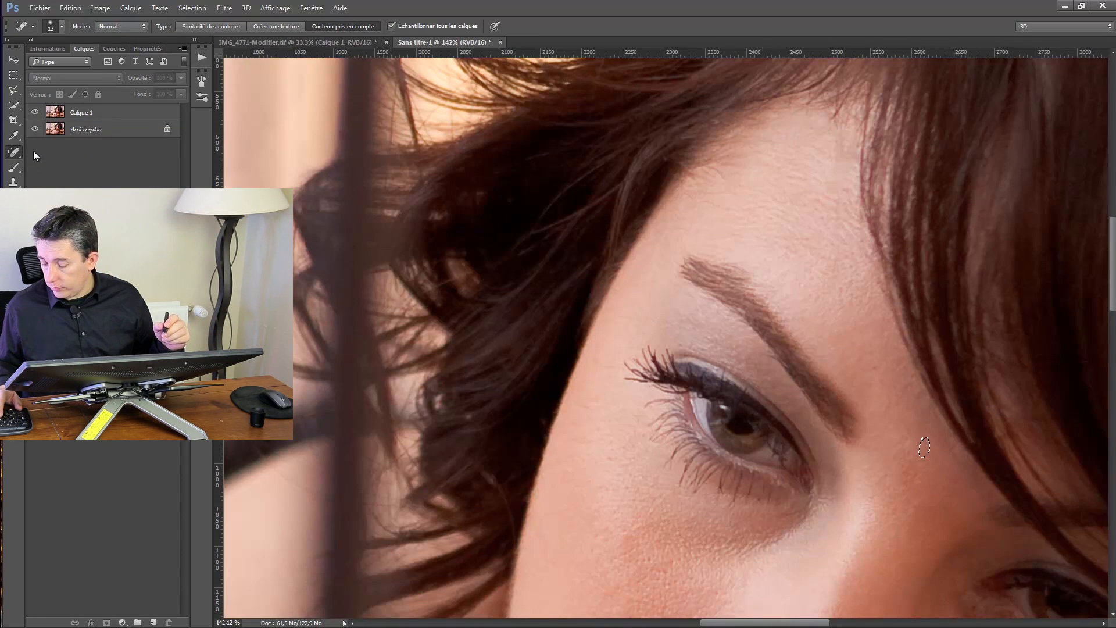
{"action": "key", "text": "alt"}
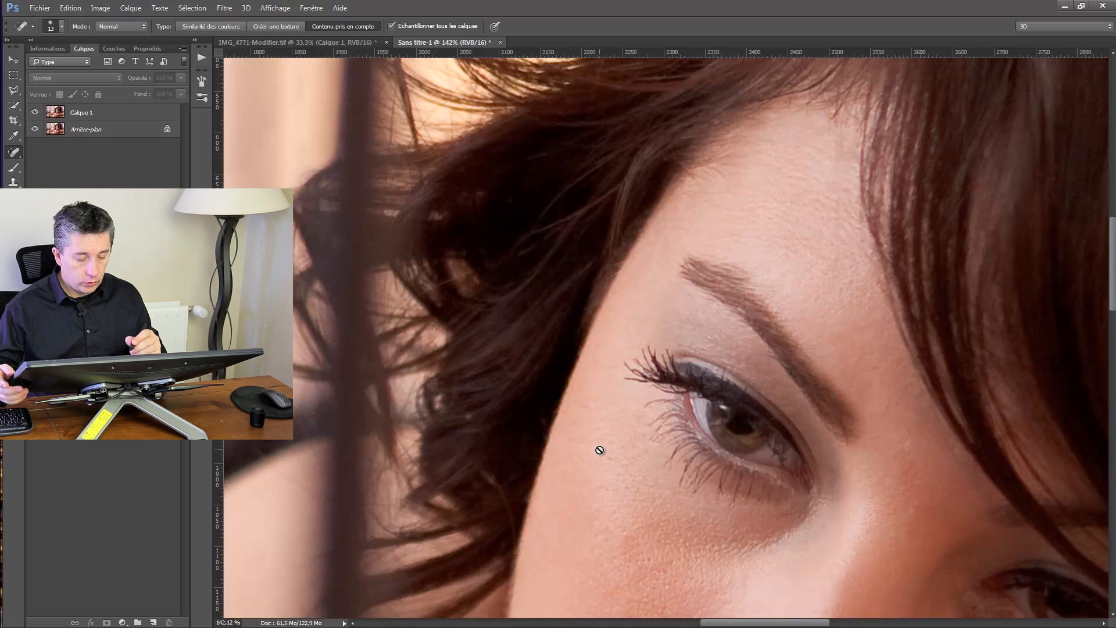
{"action": "left_click", "coordinate": [602, 440]}
{"action": "left_click", "coordinate": [546, 240]}
{"action": "scroll", "coordinate": [547, 240], "scroll_direction": "down", "scroll_amount": 3}
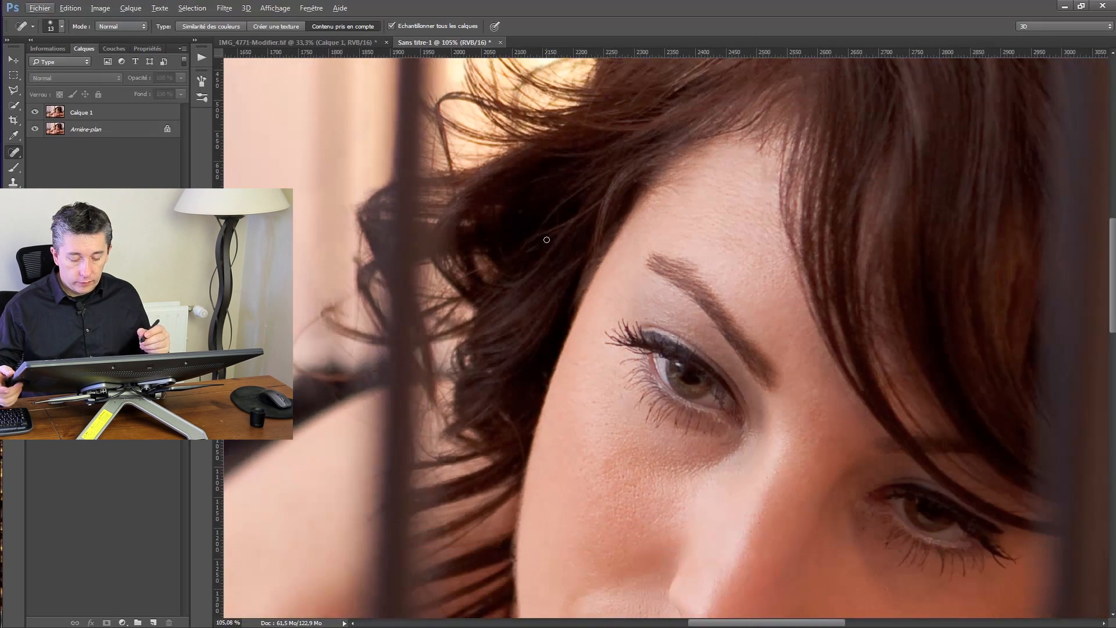
{"action": "scroll", "coordinate": [546, 240], "scroll_direction": "down", "scroll_amount": 4}
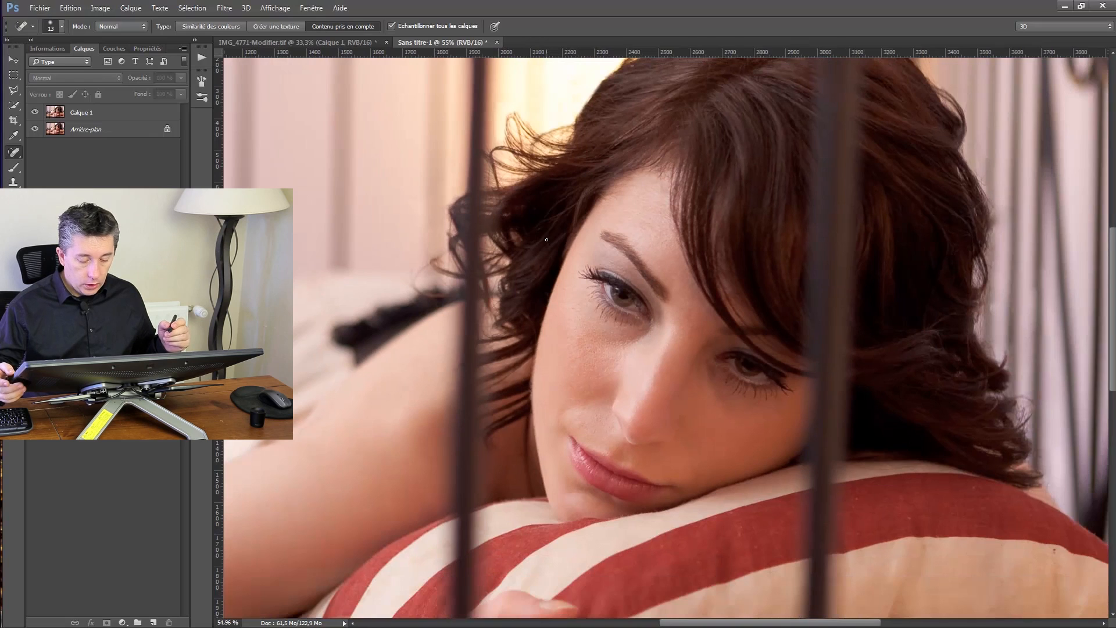
{"action": "scroll", "coordinate": [546, 240], "scroll_direction": "down", "scroll_amount": 1}
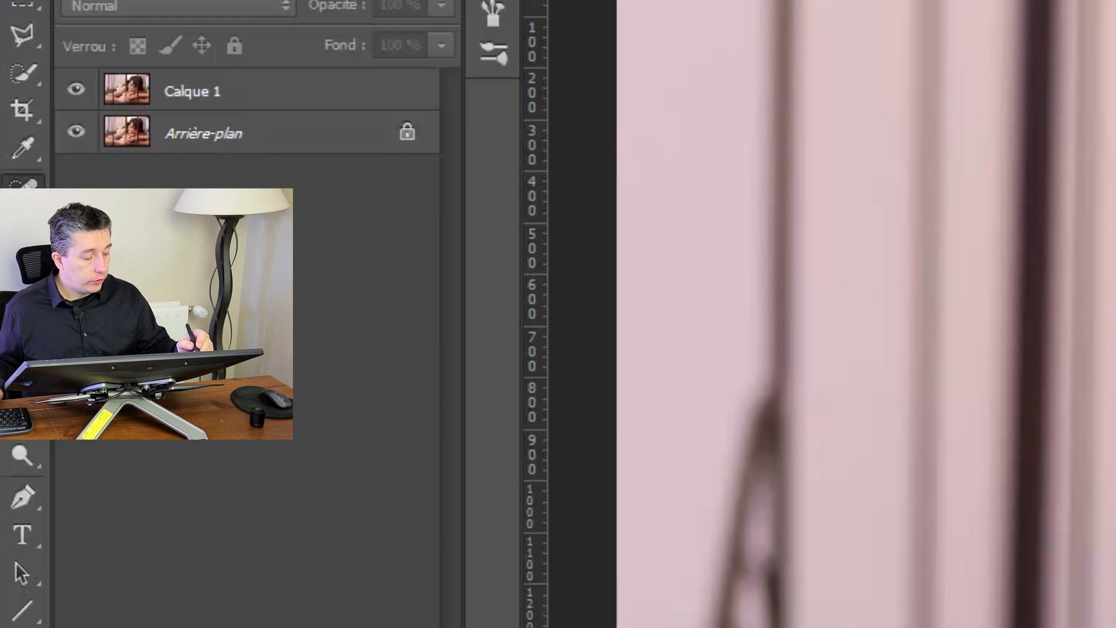
Duplicate the Calque 1 layer and delete the copy
{"action": "left_click", "coordinate": [259, 84]}
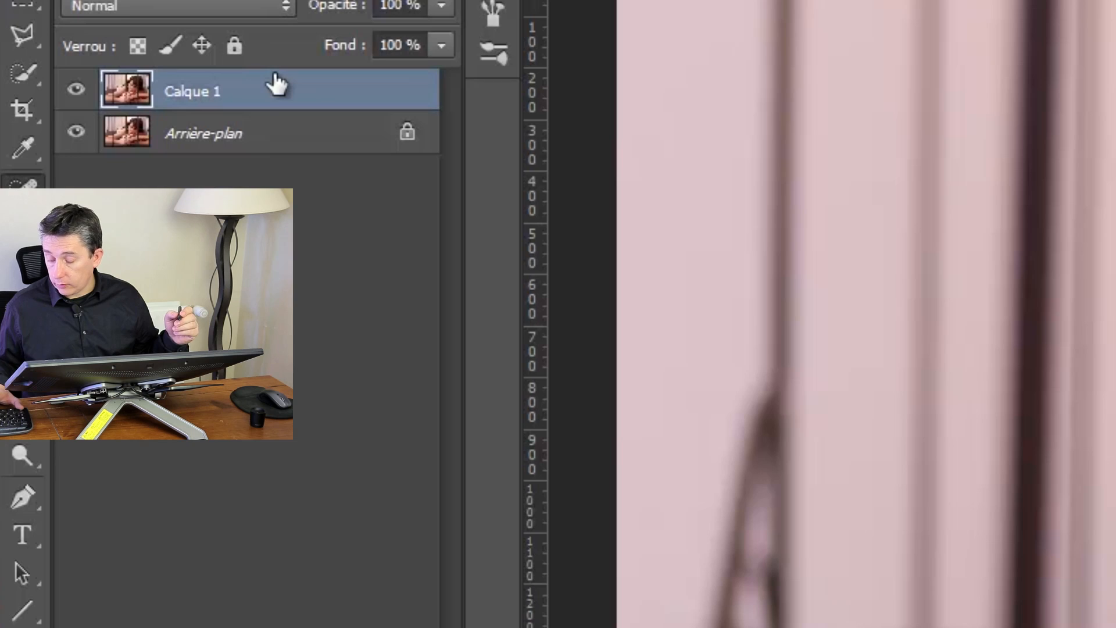
{"action": "key", "text": "ctrl+j"}
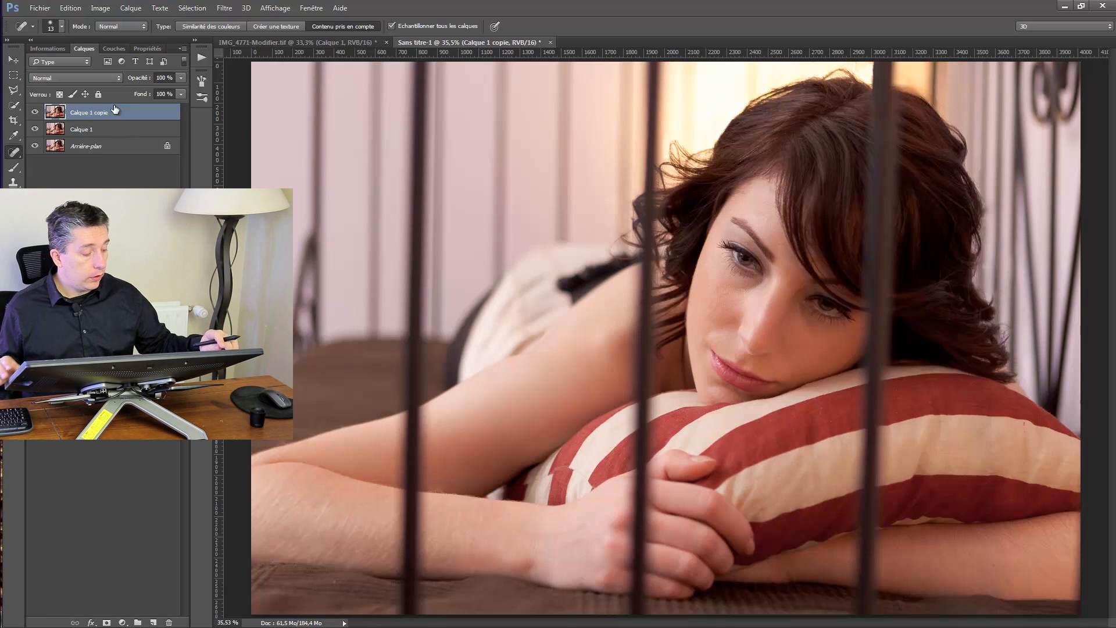
{"action": "key", "text": "Delete"}
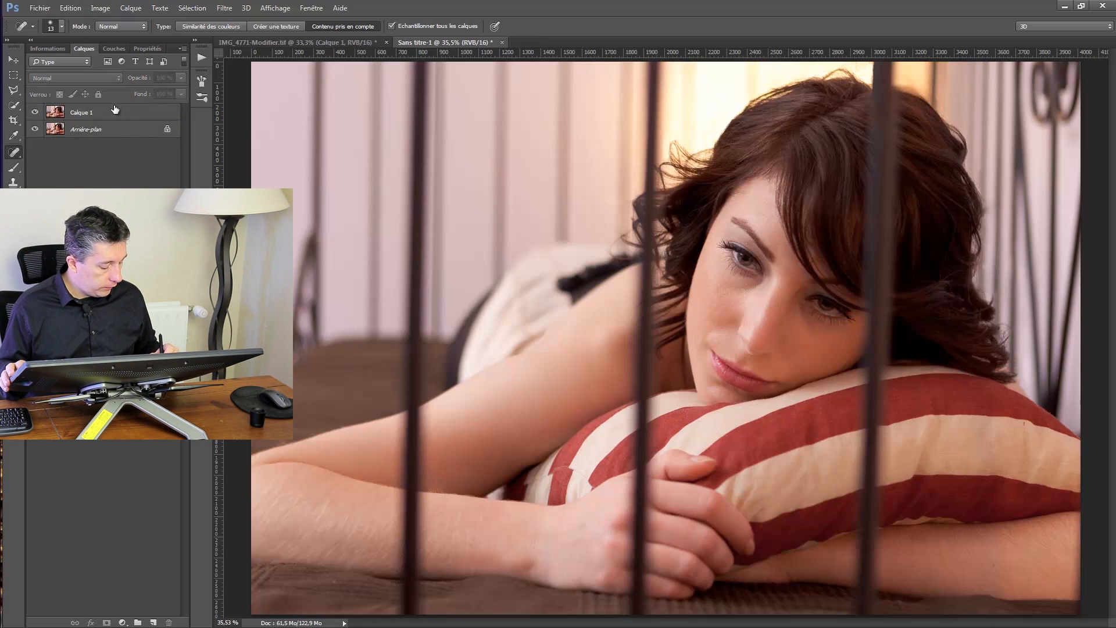
Add an empty layer above Calque 1 and retouch the cheek below the eye on it with the Spot Healing Brush
{"action": "left_click", "coordinate": [154, 622]}
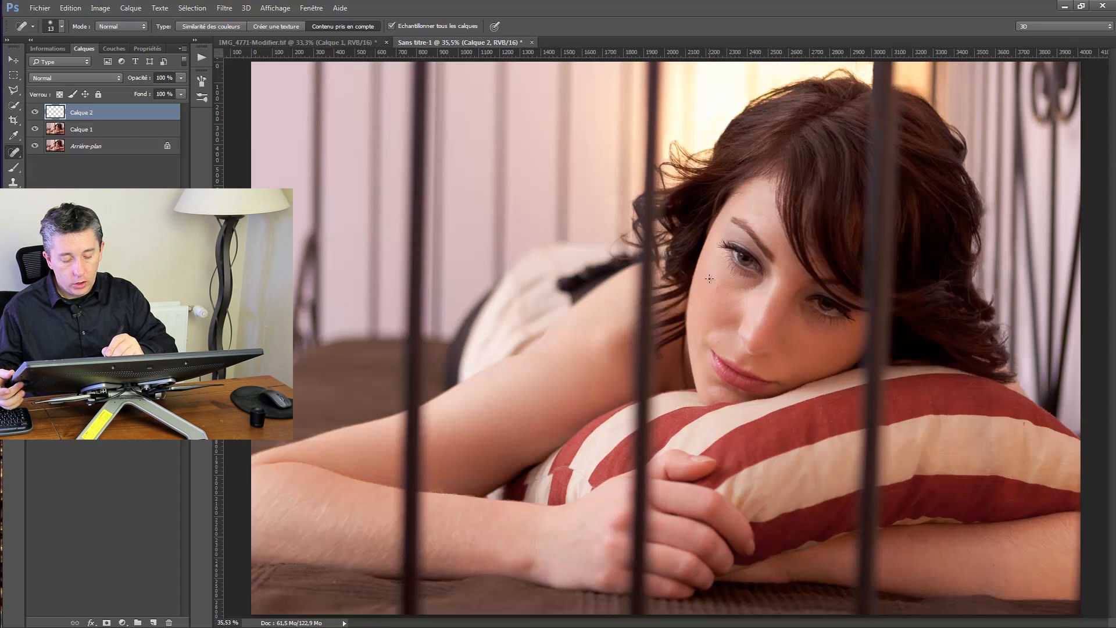
{"action": "scroll", "coordinate": [709, 279], "scroll_direction": "up", "scroll_amount": 5}
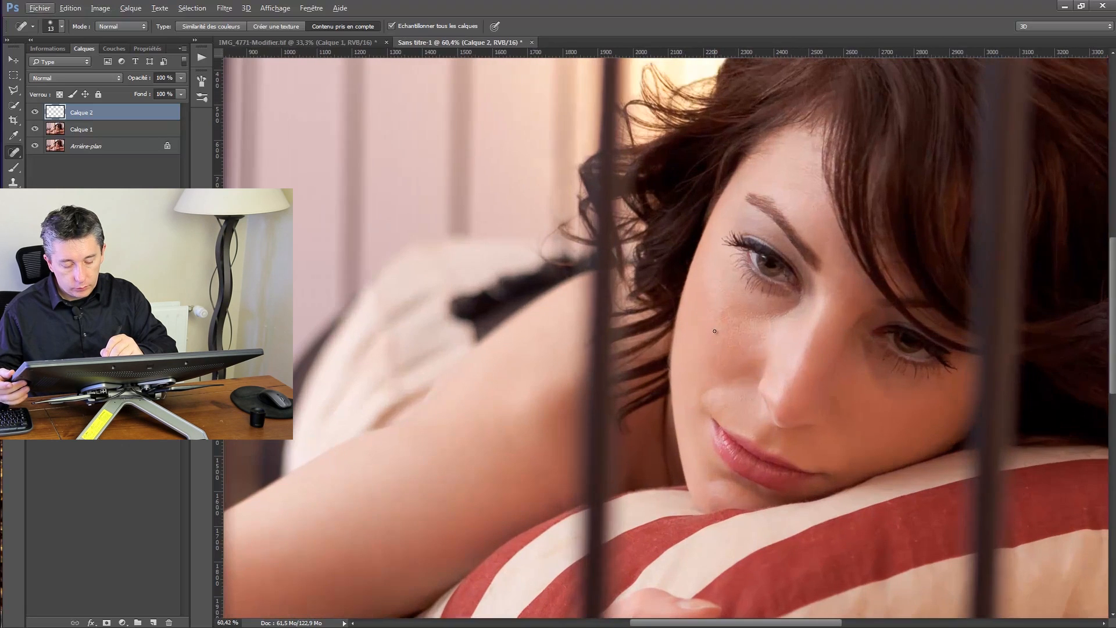
{"action": "scroll", "coordinate": [714, 331], "scroll_direction": "up", "scroll_amount": 2}
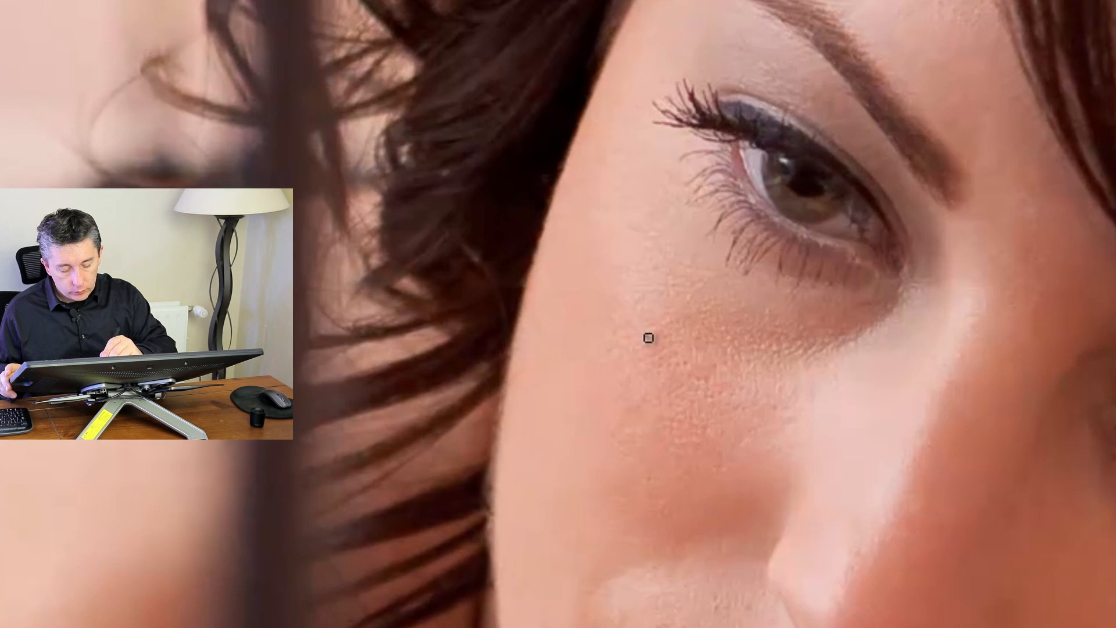
{"action": "mouse_move", "coordinate": [648, 338]}
{"action": "left_mouse_down"}
{"action": "mouse_move", "coordinate": [669, 323]}
{"action": "mouse_move", "coordinate": [610, 340]}
{"action": "mouse_move", "coordinate": [612, 357]}
{"action": "left_mouse_up"}
{"action": "mouse_move", "coordinate": [647, 306]}
{"action": "left_mouse_down"}
{"action": "mouse_move", "coordinate": [653, 326]}
{"action": "mouse_move", "coordinate": [623, 349]}
{"action": "left_mouse_up"}
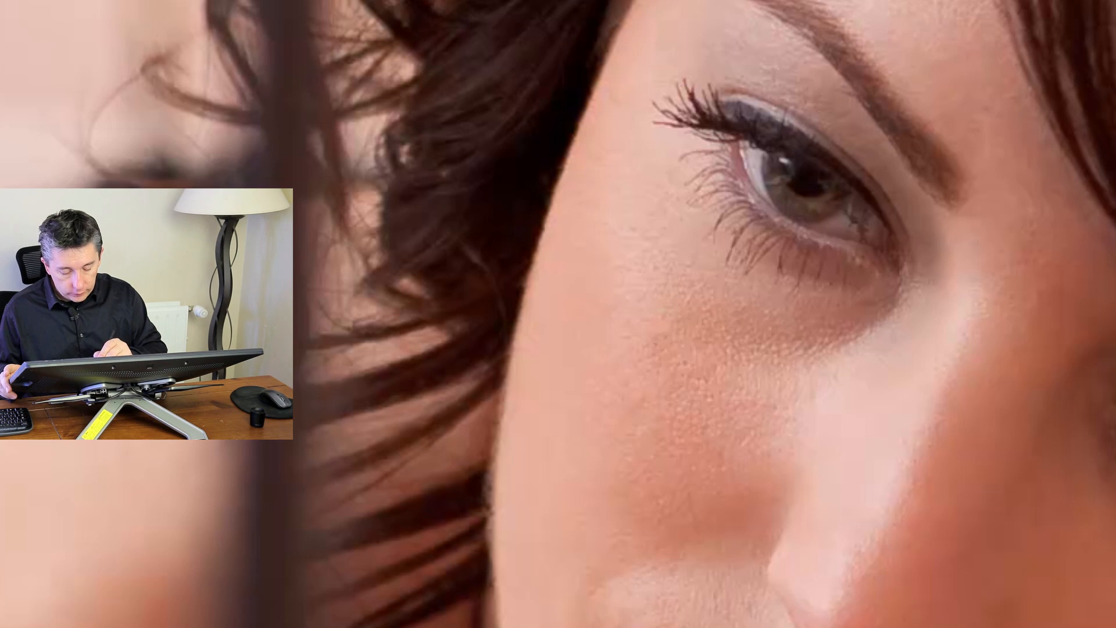
{"action": "left_click_drag", "start_coordinate": [852, 548], "coordinate": [827, 541]}
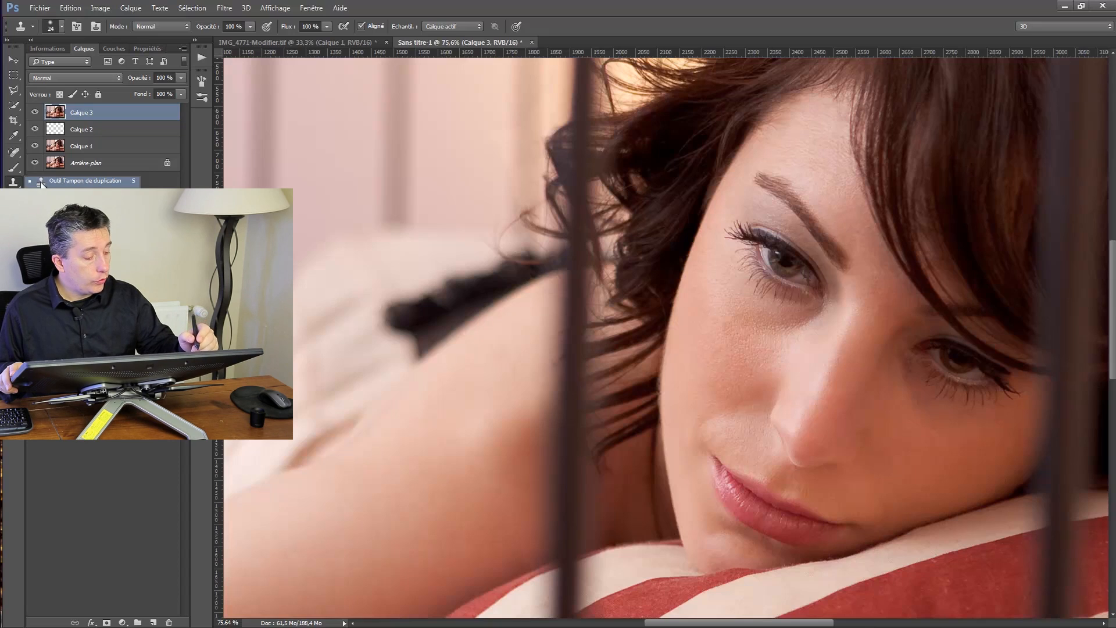
Set the Clone Stamp to Eclaircir mode with a 77 px brush at 9% opacity, sampling the cheek skin below the eye
{"action": "left_click", "coordinate": [155, 26]}
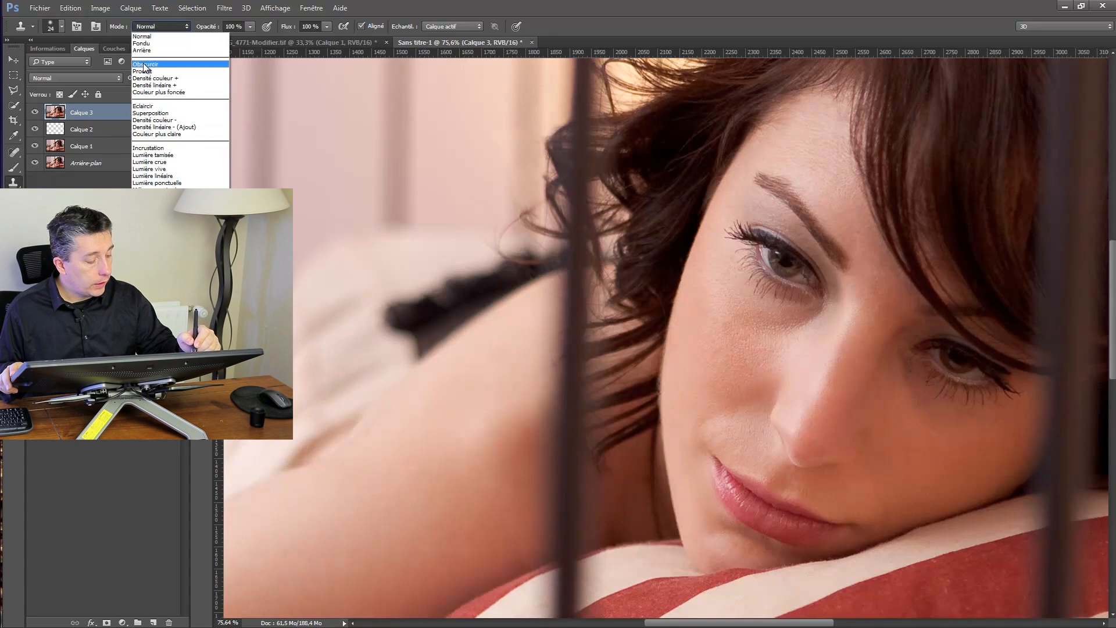
{"action": "left_click", "coordinate": [149, 113]}
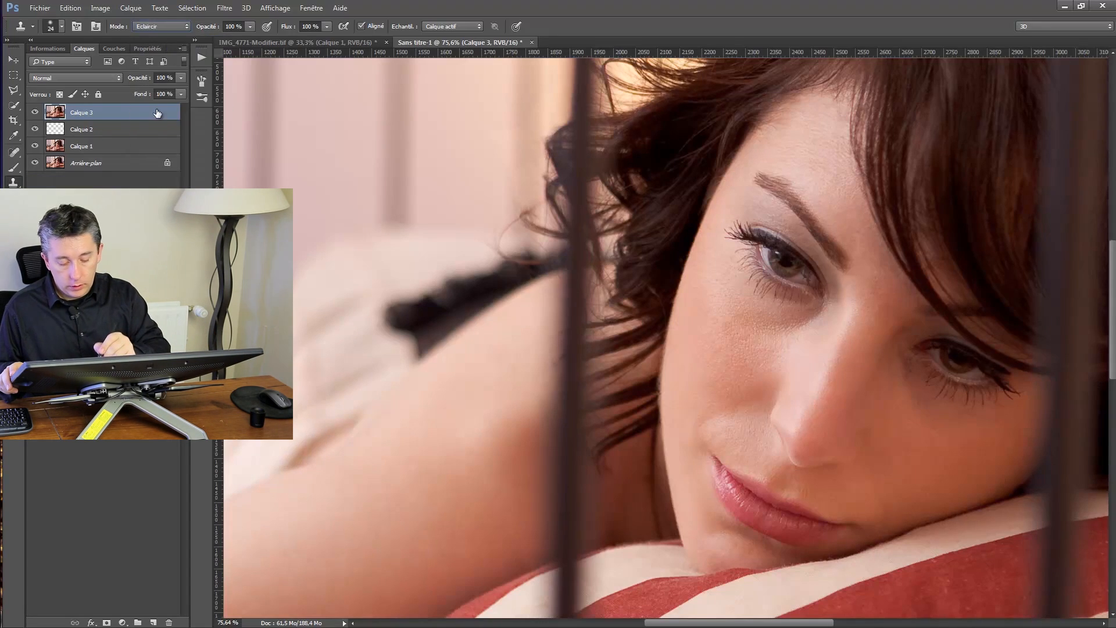
{"action": "right_click", "coordinate": [741, 335], "text": "alt"}
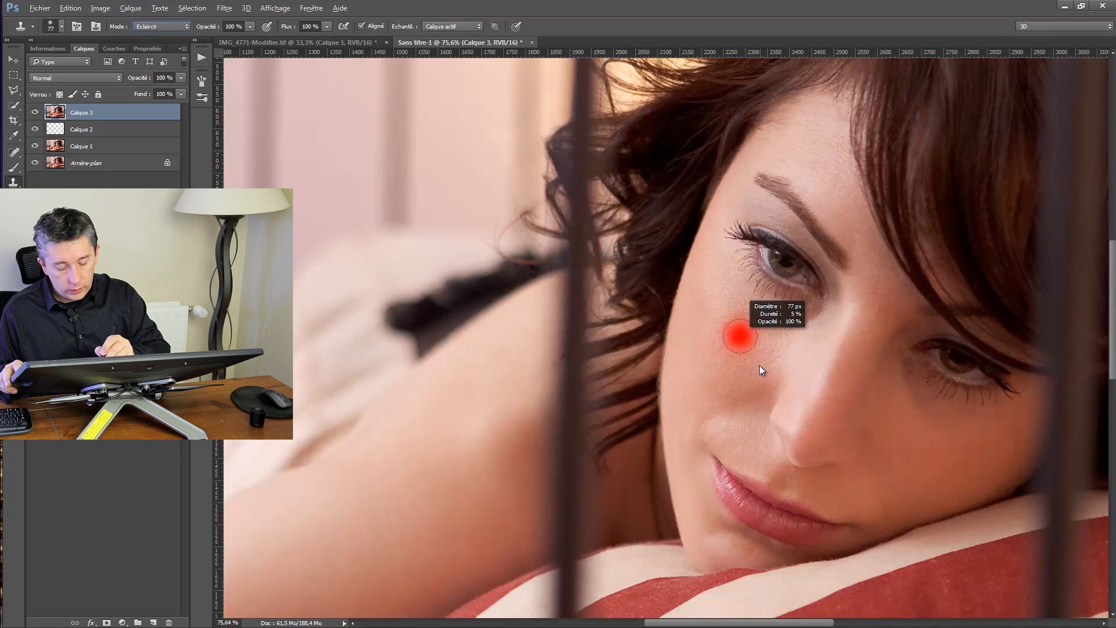
{"action": "left_click", "coordinate": [739, 337], "text": "alt"}
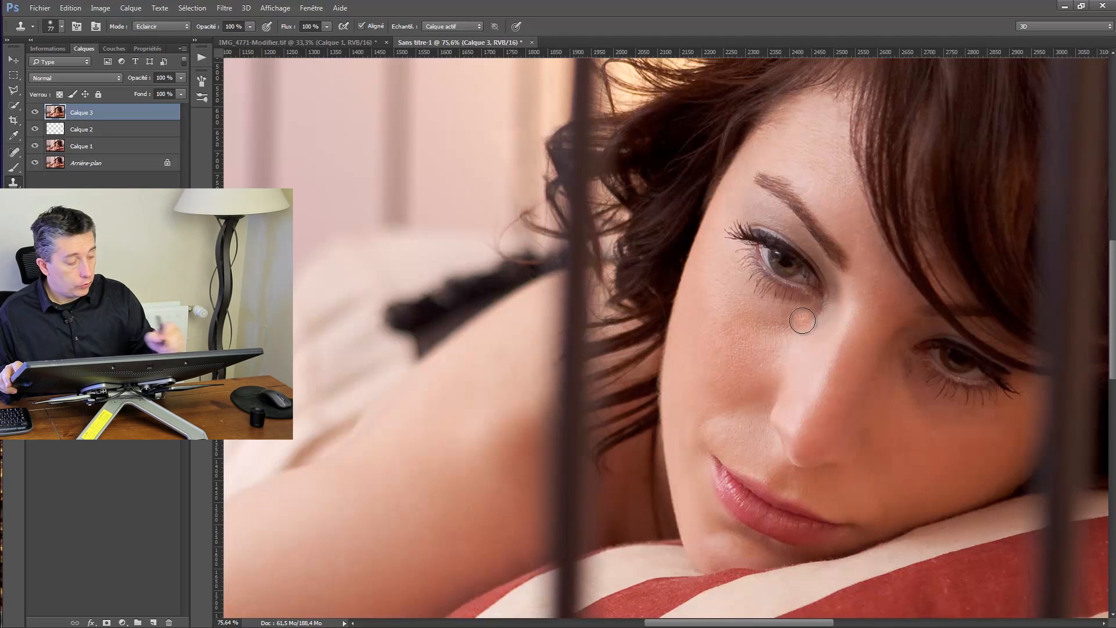
{"action": "mouse_move", "coordinate": [212, 29]}
{"action": "left_mouse_down"}
{"action": "mouse_move", "coordinate": [177, 30]}
{"action": "mouse_move", "coordinate": [204, 30]}
{"action": "left_mouse_up"}
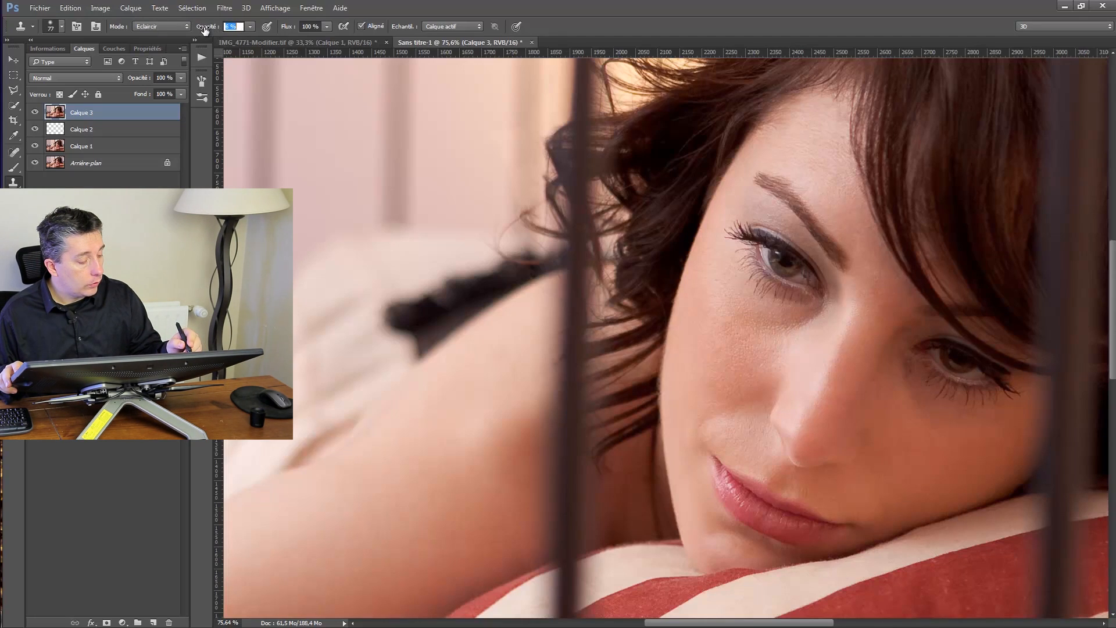
{"action": "left_click_drag", "start_coordinate": [206, 31], "coordinate": [210, 32]}
Lighten the dark circle under the eye by cloning brighter cheek skin over it on Calque 3
{"action": "mouse_move", "coordinate": [762, 314]}
{"action": "left_mouse_down"}
{"action": "mouse_move", "coordinate": [820, 315]}
{"action": "mouse_move", "coordinate": [789, 317]}
{"action": "mouse_move", "coordinate": [737, 270]}
{"action": "mouse_move", "coordinate": [759, 323]}
{"action": "mouse_move", "coordinate": [726, 295]}
{"action": "left_mouse_up"}
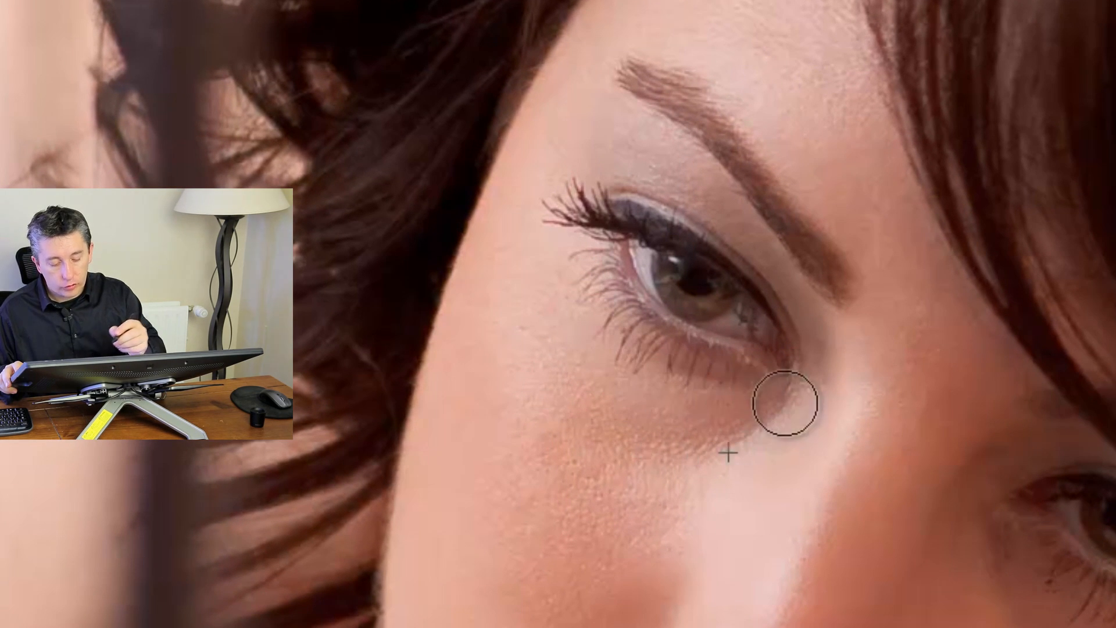
{"action": "left_click_drag", "start_coordinate": [785, 402], "coordinate": [680, 376]}
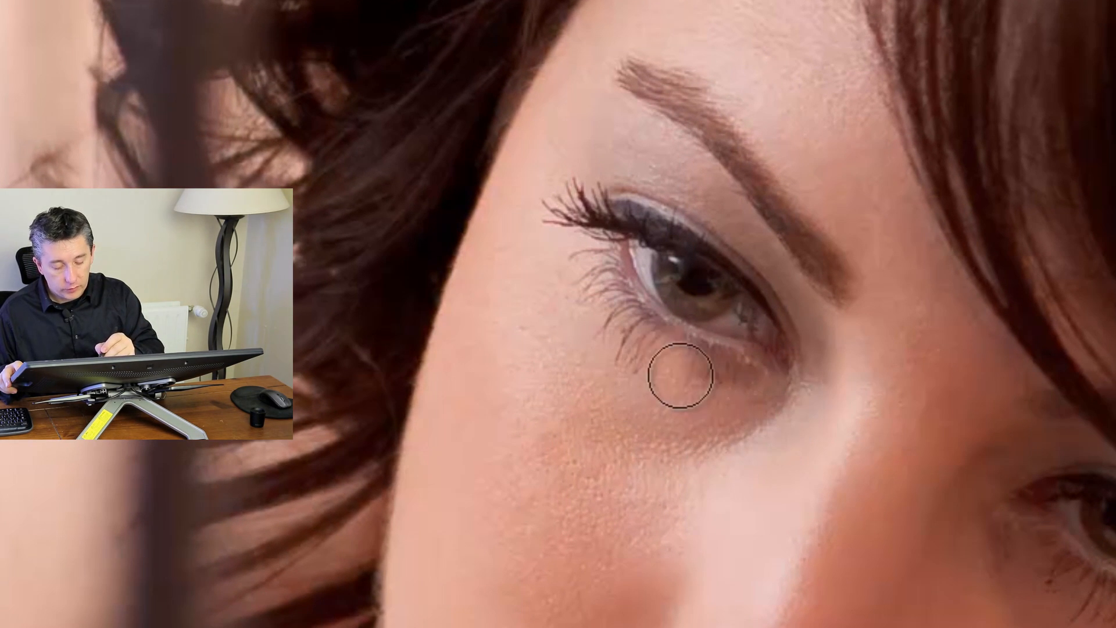
{"action": "mouse_move", "coordinate": [632, 439]}
{"action": "left_mouse_down"}
{"action": "mouse_move", "coordinate": [580, 423]}
{"action": "mouse_move", "coordinate": [631, 447]}
{"action": "left_mouse_up"}
{"action": "left_click", "coordinate": [599, 429], "text": "alt"}
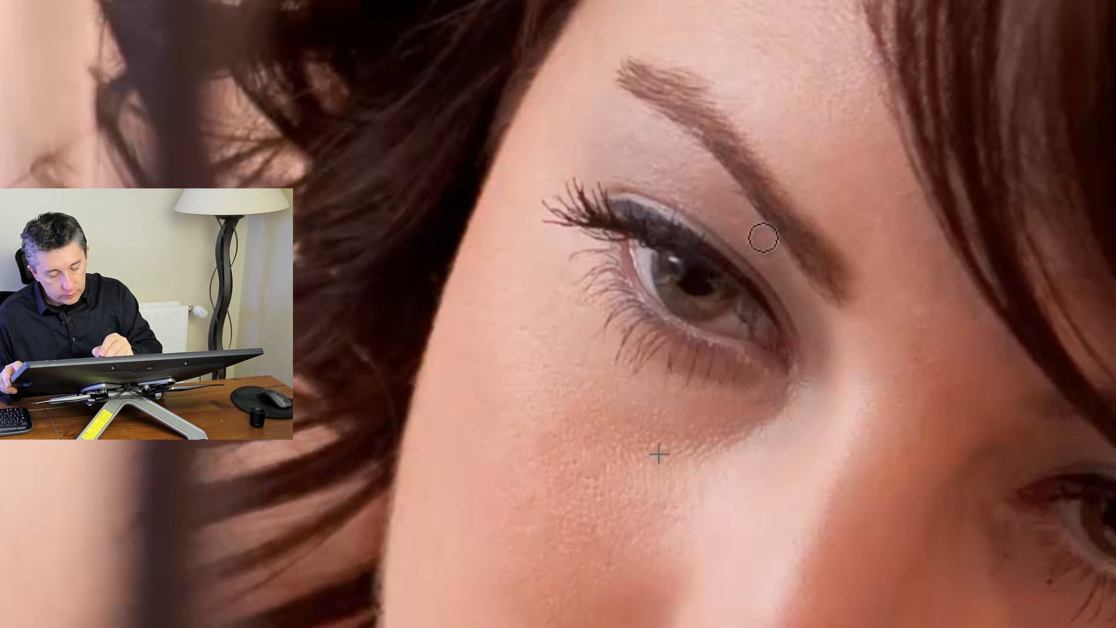
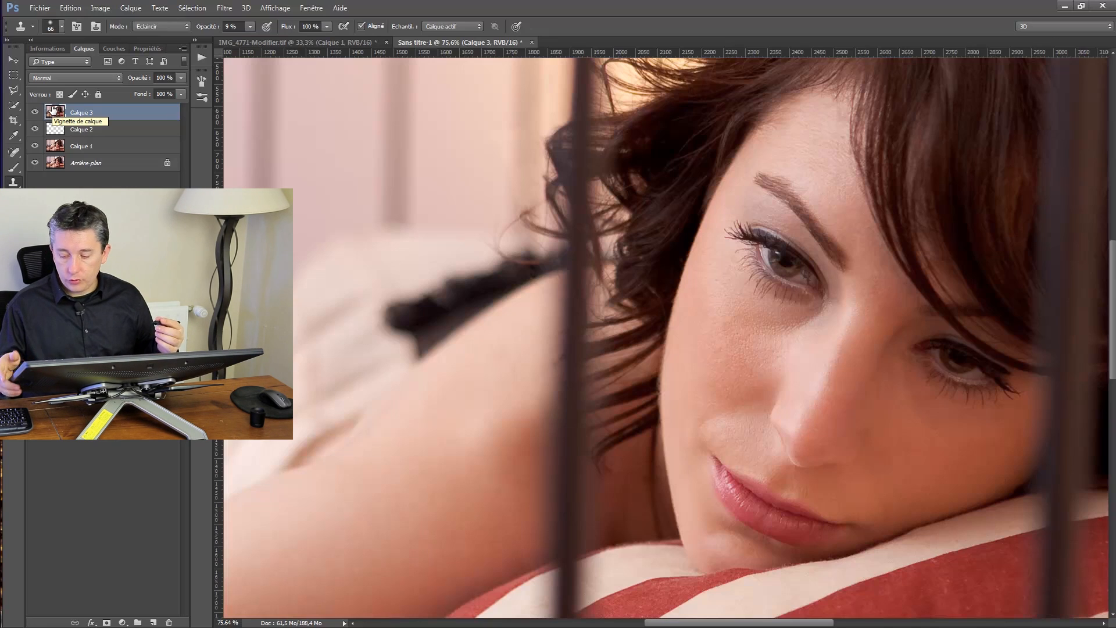
{"action": "key", "text": "alt"}
{"action": "key", "text": "alt"}
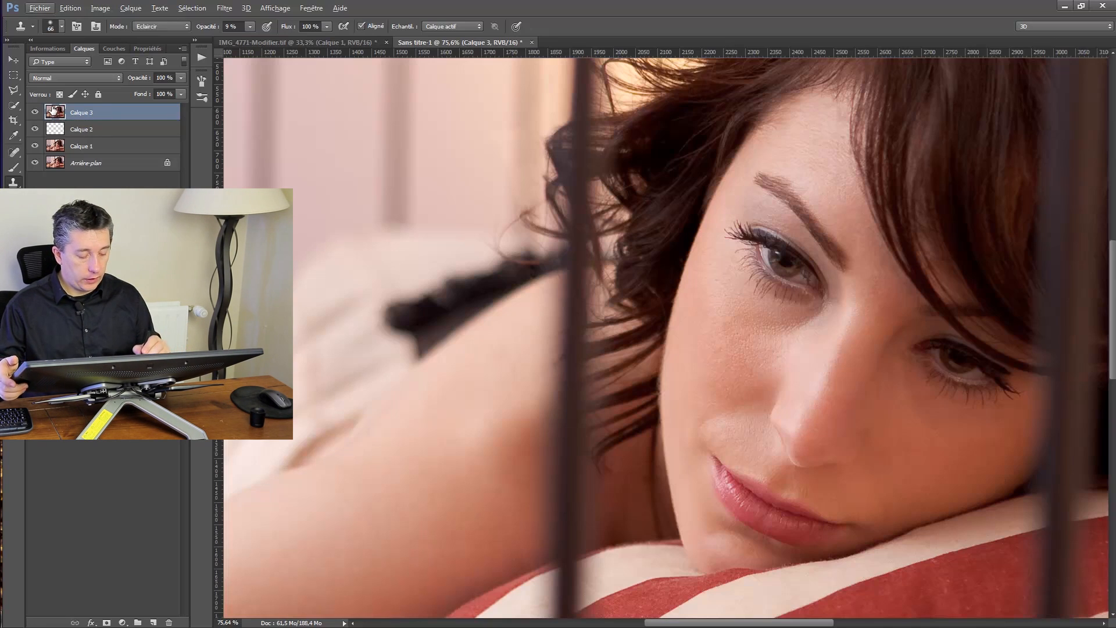
Add an empty layer above Calque 3 and prepare the Brush at 100% opacity with red ff0000
{"action": "scroll", "coordinate": [417, 379], "scroll_direction": "down", "scroll_amount": 5}
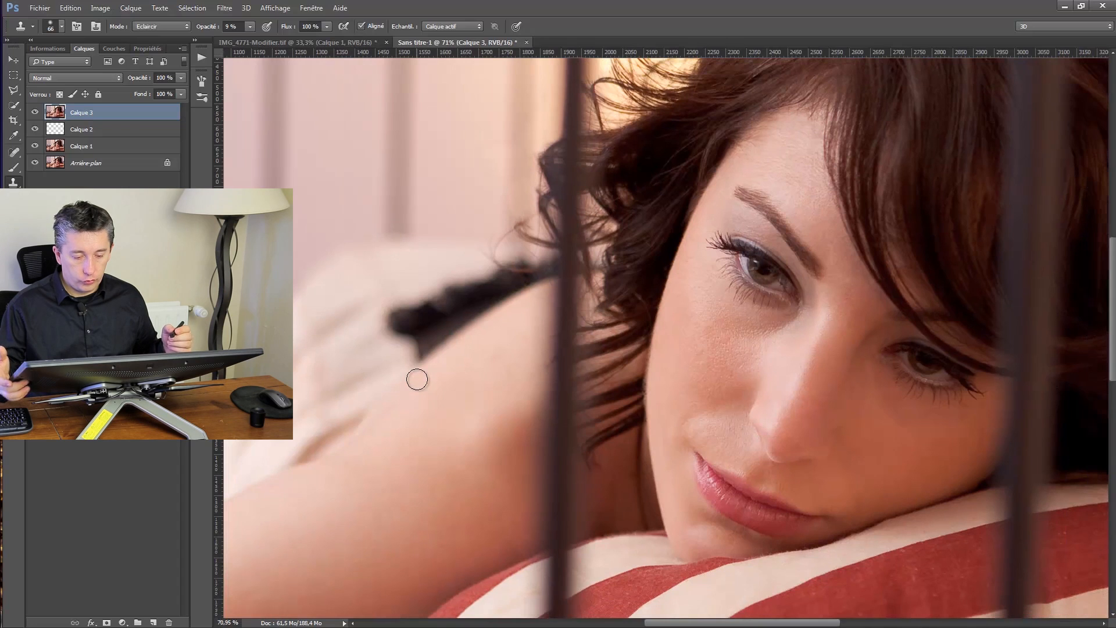
{"action": "scroll", "coordinate": [416, 379], "scroll_direction": "down", "scroll_amount": 1}
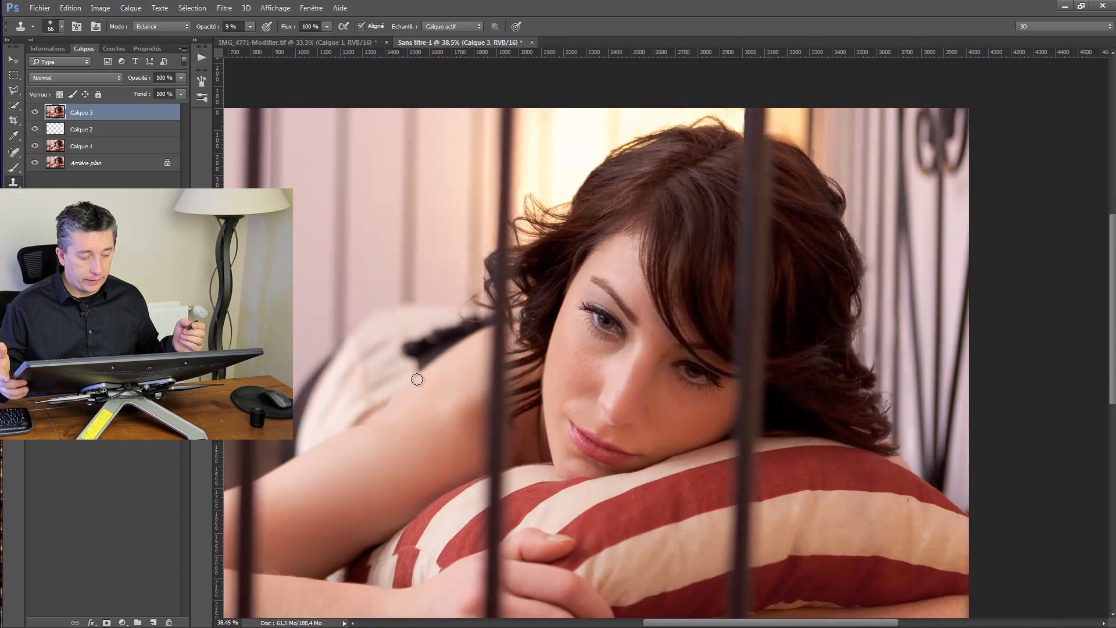
{"action": "scroll", "coordinate": [417, 379], "scroll_direction": "down", "scroll_amount": 2}
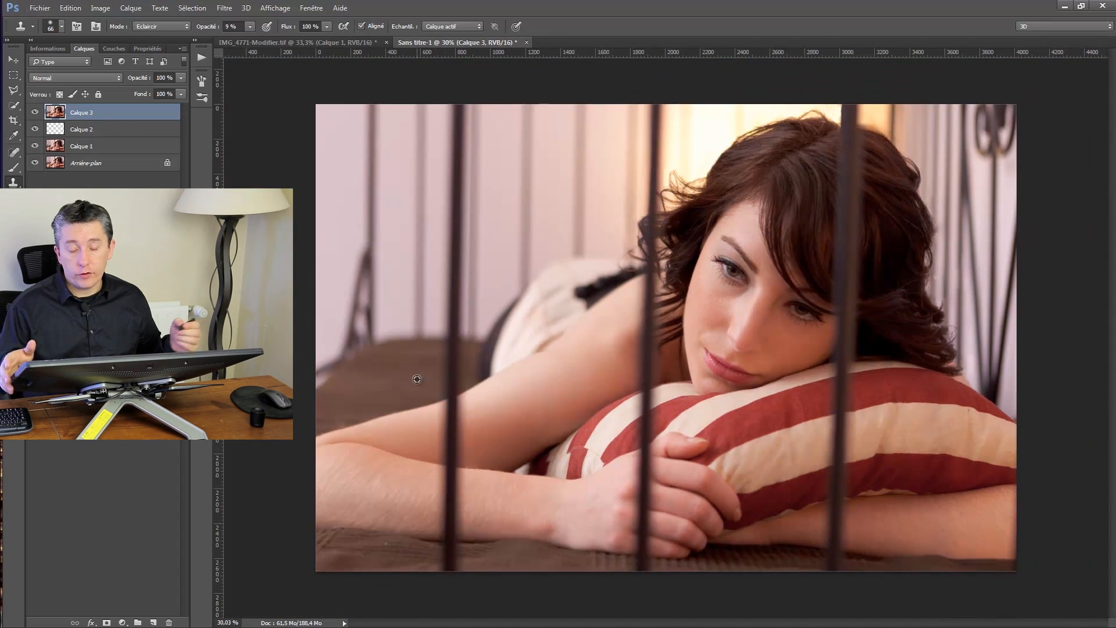
{"action": "scroll", "coordinate": [416, 379], "scroll_direction": "up", "scroll_amount": 1}
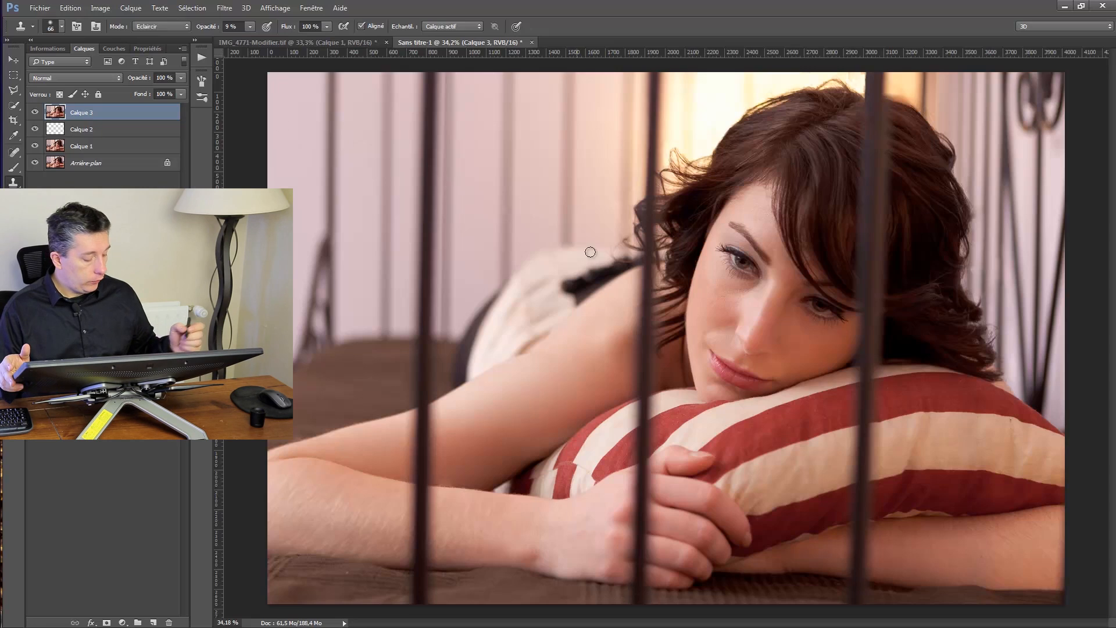
{"action": "left_click", "coordinate": [154, 622]}
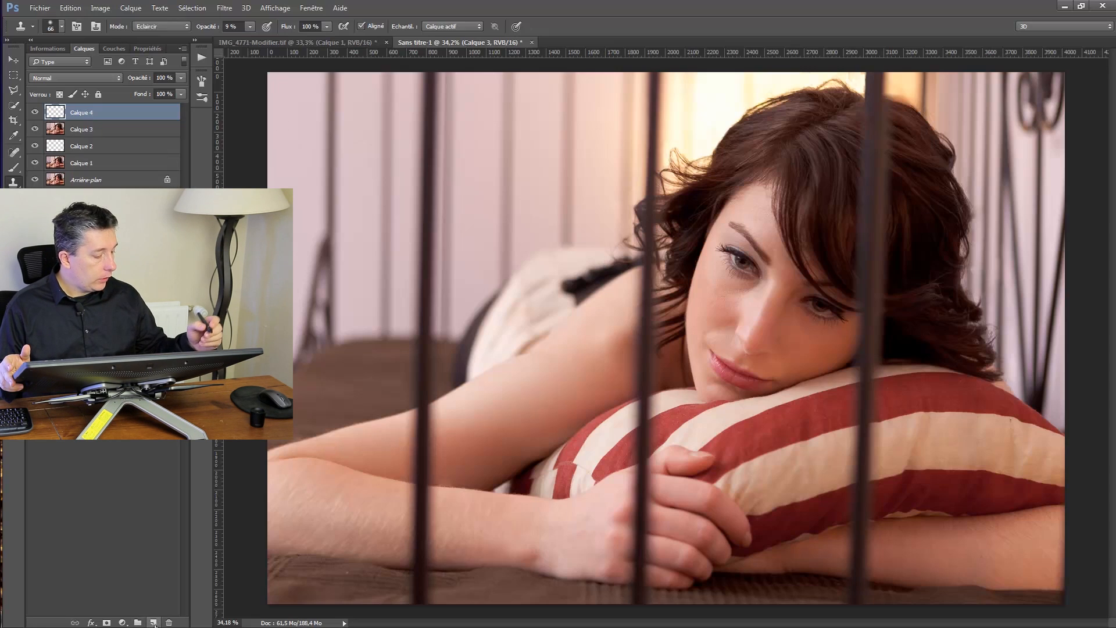
{"action": "key", "text": "b"}
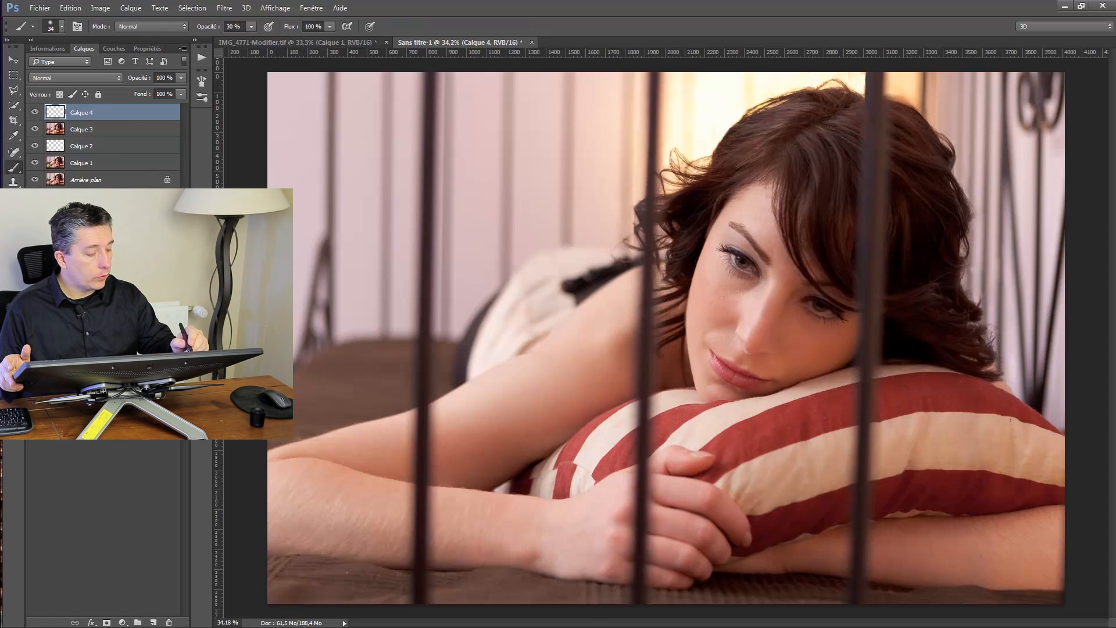
{"action": "left_click", "coordinate": [244, 26]}
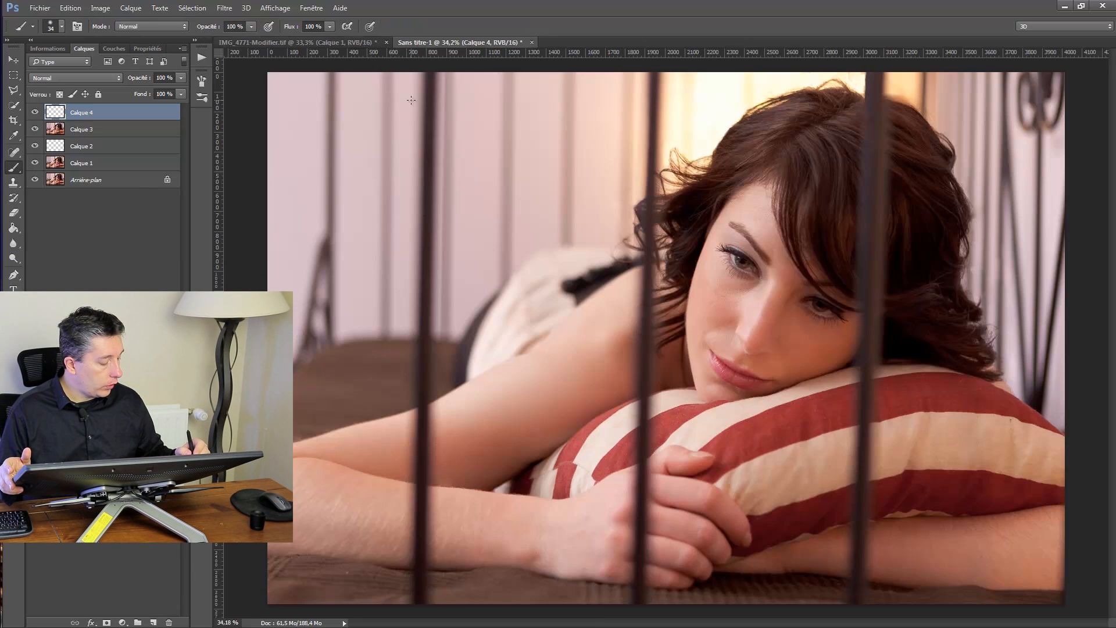
{"action": "left_click", "coordinate": [11, 379]}
{"action": "type", "text": "ff0000"}
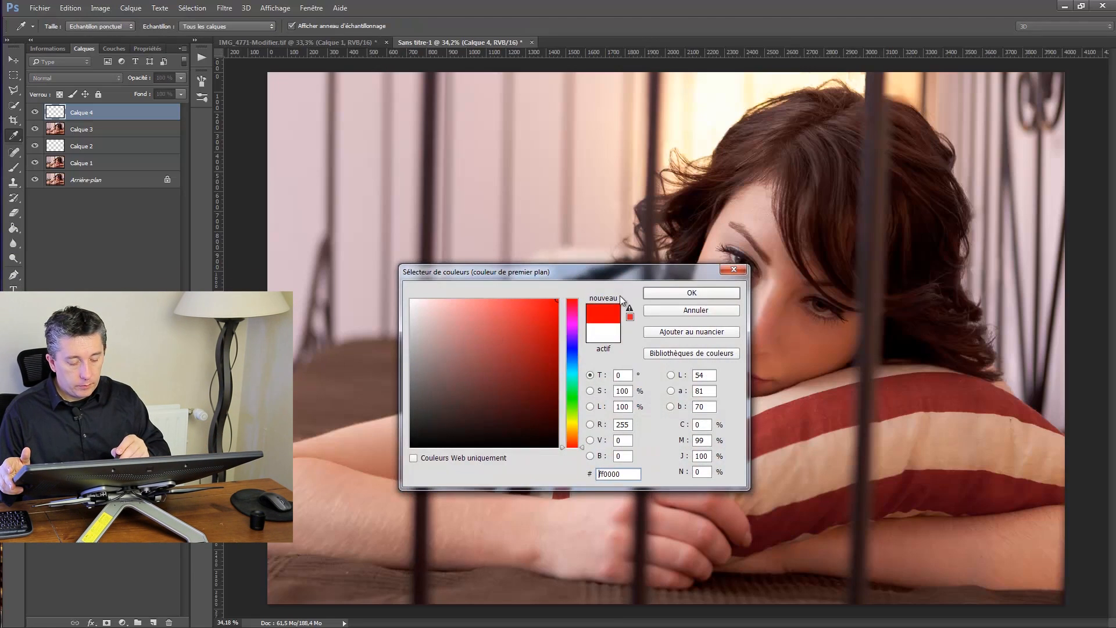
{"action": "left_click", "coordinate": [650, 291]}
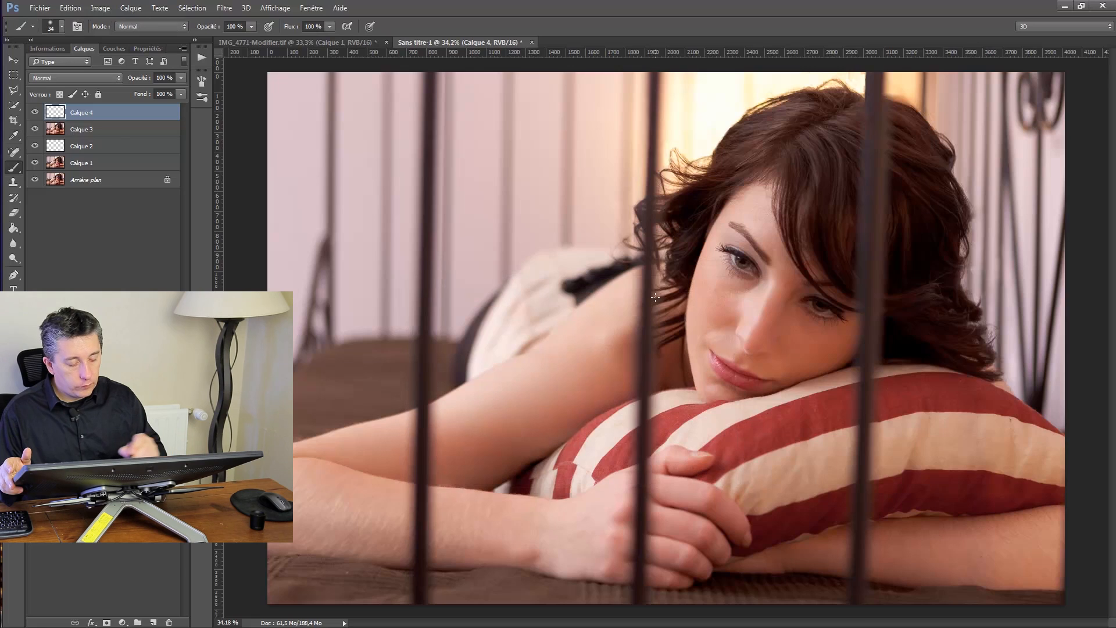
Paint diagonal red strokes across the background toward the face to indicate the light direction
{"action": "left_click_drag", "start_coordinate": [424, 213], "coordinate": [662, 305]}
{"action": "left_click_drag", "start_coordinate": [299, 150], "coordinate": [622, 279]}
{"action": "left_click_drag", "start_coordinate": [361, 168], "coordinate": [721, 303]}
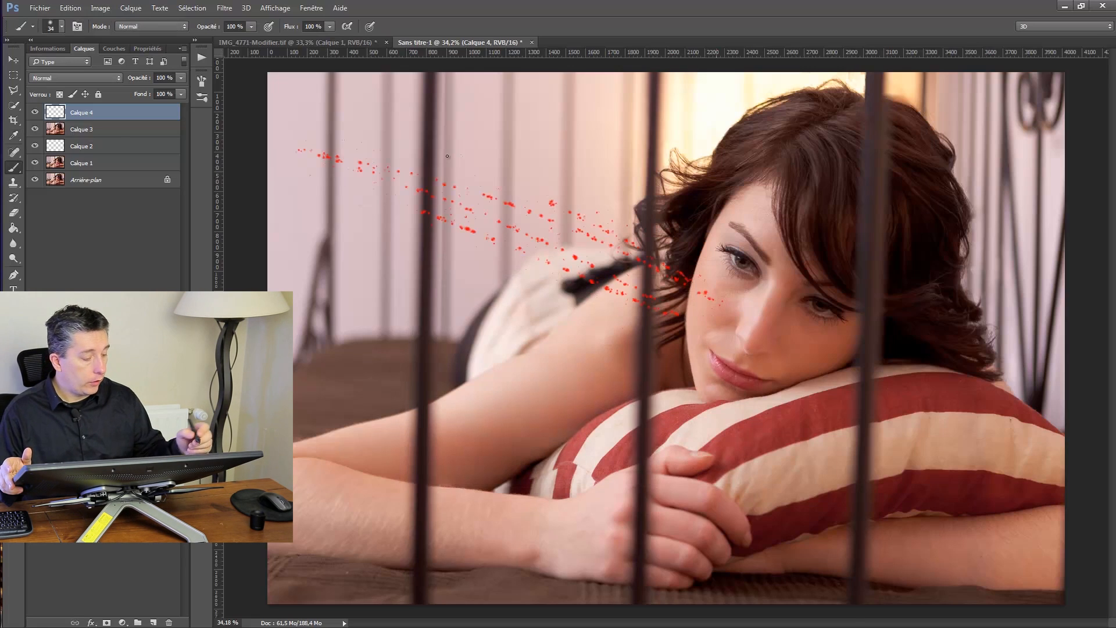
{"action": "left_click_drag", "start_coordinate": [367, 122], "coordinate": [635, 247]}
Turn off Dynamique de forme, Diffusion, Forme double and Lissage for the brush
{"action": "left_click", "coordinate": [202, 81]}
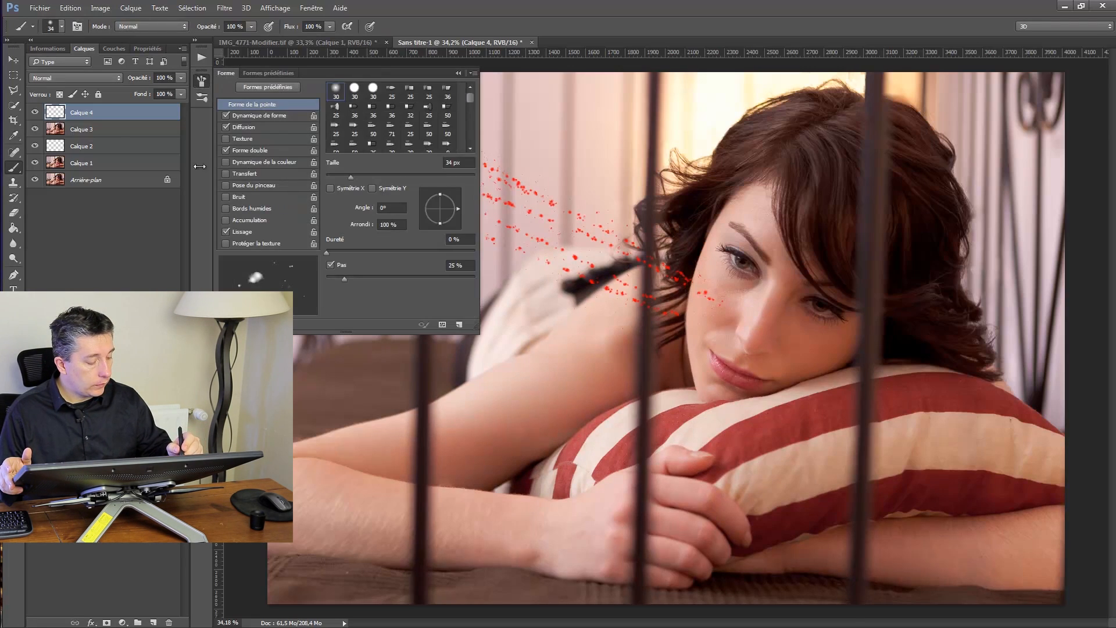
{"action": "left_click", "coordinate": [226, 127]}
{"action": "left_click", "coordinate": [225, 115]}
{"action": "left_click", "coordinate": [227, 150]}
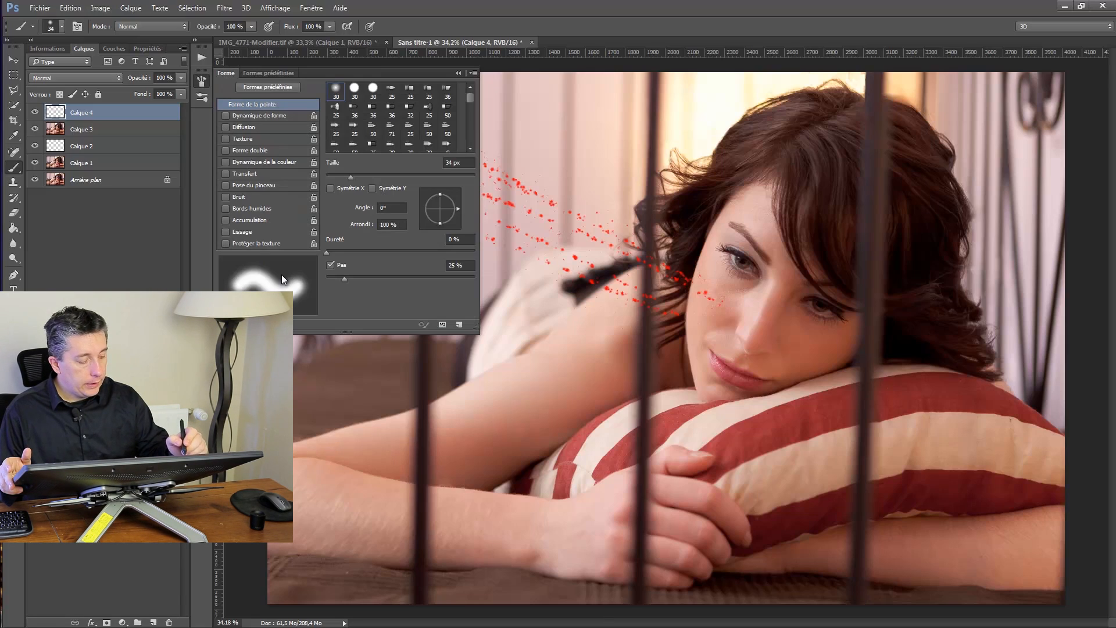
{"action": "left_click", "coordinate": [205, 77]}
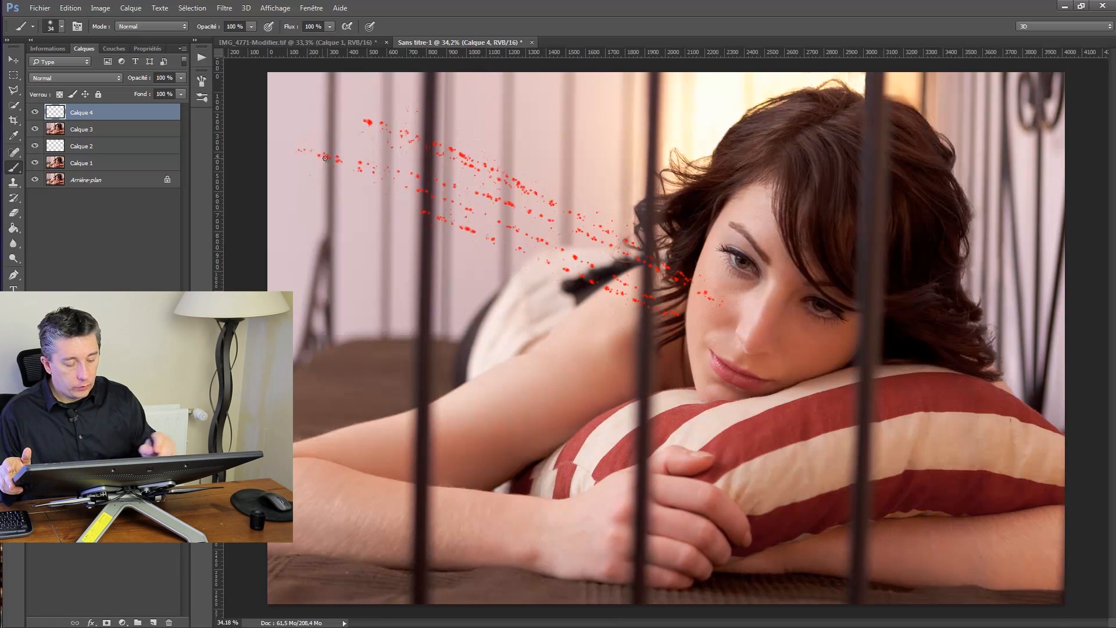
Paint continuous red light-direction strokes across the background and scribble over the lit side of the face
{"action": "mouse_move", "coordinate": [319, 157]}
{"action": "left_mouse_down"}
{"action": "mouse_move", "coordinate": [684, 309]}
{"action": "mouse_move", "coordinate": [360, 135]}
{"action": "mouse_move", "coordinate": [614, 243]}
{"action": "mouse_move", "coordinate": [351, 137]}
{"action": "mouse_move", "coordinate": [459, 233]}
{"action": "mouse_move", "coordinate": [517, 363]}
{"action": "mouse_move", "coordinate": [526, 416]}
{"action": "left_mouse_up"}
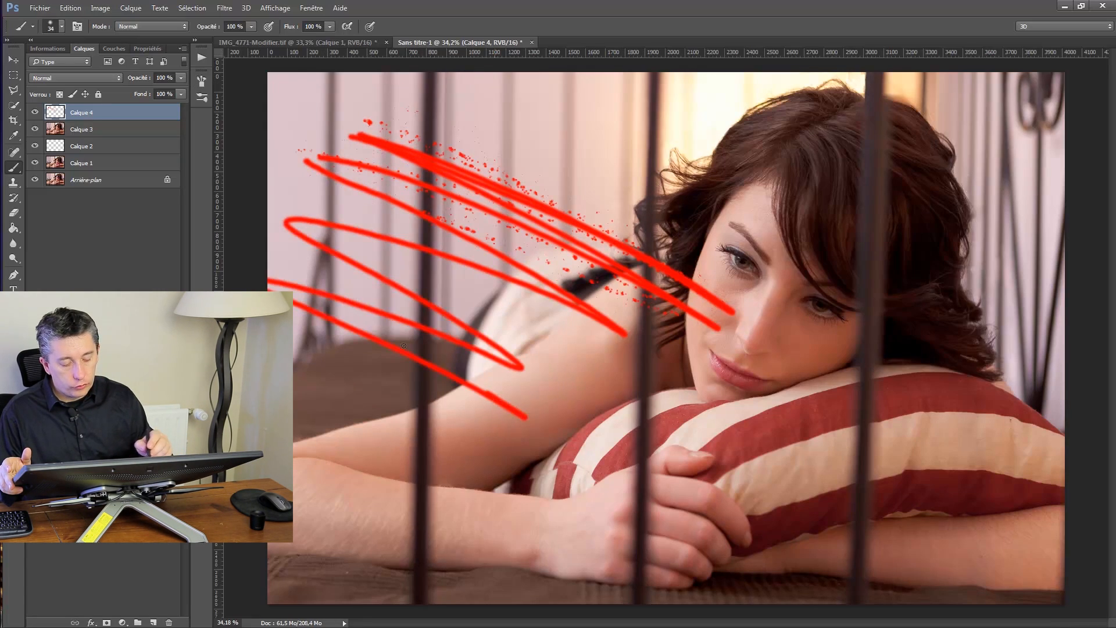
{"action": "left_click_drag", "start_coordinate": [404, 345], "coordinate": [496, 316]}
{"action": "mouse_move", "coordinate": [749, 220]}
{"action": "left_mouse_down"}
{"action": "mouse_move", "coordinate": [712, 326]}
{"action": "mouse_move", "coordinate": [773, 228]}
{"action": "mouse_move", "coordinate": [727, 335]}
{"action": "mouse_move", "coordinate": [749, 295]}
{"action": "mouse_move", "coordinate": [752, 218]}
{"action": "mouse_move", "coordinate": [701, 308]}
{"action": "left_mouse_up"}
{"action": "mouse_move", "coordinate": [693, 349]}
{"action": "left_mouse_down"}
{"action": "mouse_move", "coordinate": [744, 289]}
{"action": "mouse_move", "coordinate": [723, 222]}
{"action": "mouse_move", "coordinate": [690, 346]}
{"action": "left_mouse_up"}
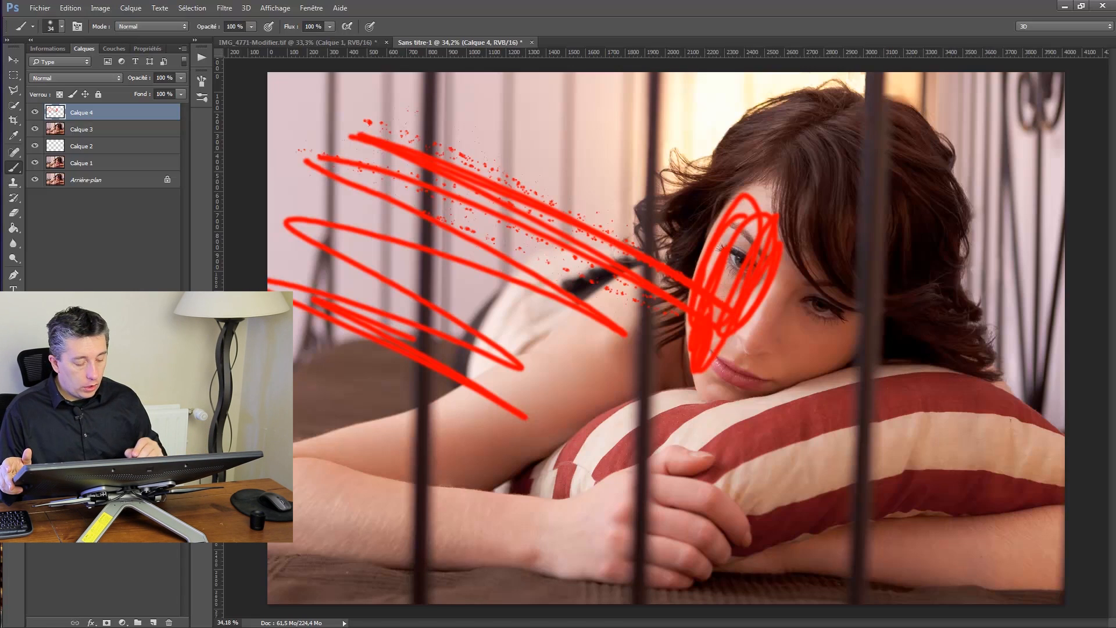
Scribble in blue 3000ff over the image borders, hair, pillow and shaded side of the face, and delete the annotation layer
{"action": "left_click", "coordinate": [11, 375]}
{"action": "left_click", "coordinate": [571, 343]}
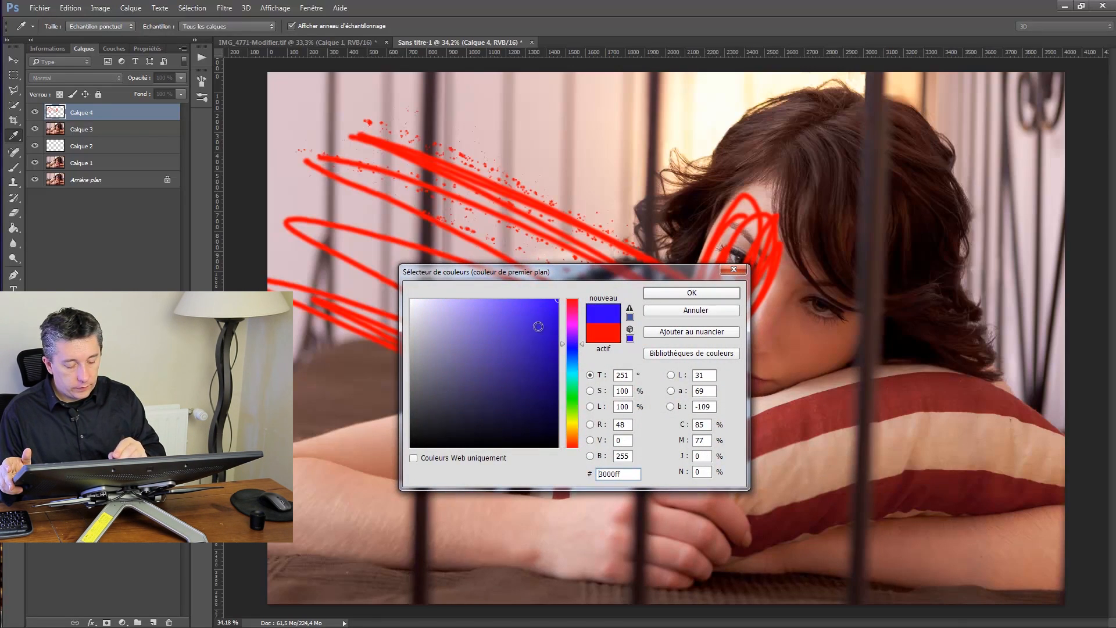
{"action": "left_click", "coordinate": [690, 293]}
{"action": "mouse_move", "coordinate": [375, 115]}
{"action": "left_mouse_down"}
{"action": "mouse_move", "coordinate": [420, 120]}
{"action": "mouse_move", "coordinate": [380, 98]}
{"action": "mouse_move", "coordinate": [488, 136]}
{"action": "mouse_move", "coordinate": [578, 85]}
{"action": "mouse_move", "coordinate": [748, 134]}
{"action": "mouse_move", "coordinate": [867, 250]}
{"action": "left_mouse_up"}
{"action": "mouse_move", "coordinate": [899, 113]}
{"action": "left_mouse_down"}
{"action": "mouse_move", "coordinate": [1023, 244]}
{"action": "mouse_move", "coordinate": [966, 349]}
{"action": "mouse_move", "coordinate": [1041, 442]}
{"action": "mouse_move", "coordinate": [945, 460]}
{"action": "mouse_move", "coordinate": [866, 547]}
{"action": "mouse_move", "coordinate": [317, 480]}
{"action": "mouse_move", "coordinate": [361, 558]}
{"action": "mouse_move", "coordinate": [305, 560]}
{"action": "mouse_move", "coordinate": [608, 540]}
{"action": "mouse_move", "coordinate": [631, 576]}
{"action": "left_mouse_up"}
{"action": "mouse_move", "coordinate": [328, 436]}
{"action": "left_mouse_down"}
{"action": "mouse_move", "coordinate": [296, 407]}
{"action": "mouse_move", "coordinate": [302, 512]}
{"action": "mouse_move", "coordinate": [357, 557]}
{"action": "left_mouse_up"}
{"action": "mouse_move", "coordinate": [374, 478]}
{"action": "left_mouse_down"}
{"action": "mouse_move", "coordinate": [614, 376]}
{"action": "mouse_move", "coordinate": [410, 489]}
{"action": "mouse_move", "coordinate": [663, 387]}
{"action": "mouse_move", "coordinate": [407, 489]}
{"action": "left_mouse_up"}
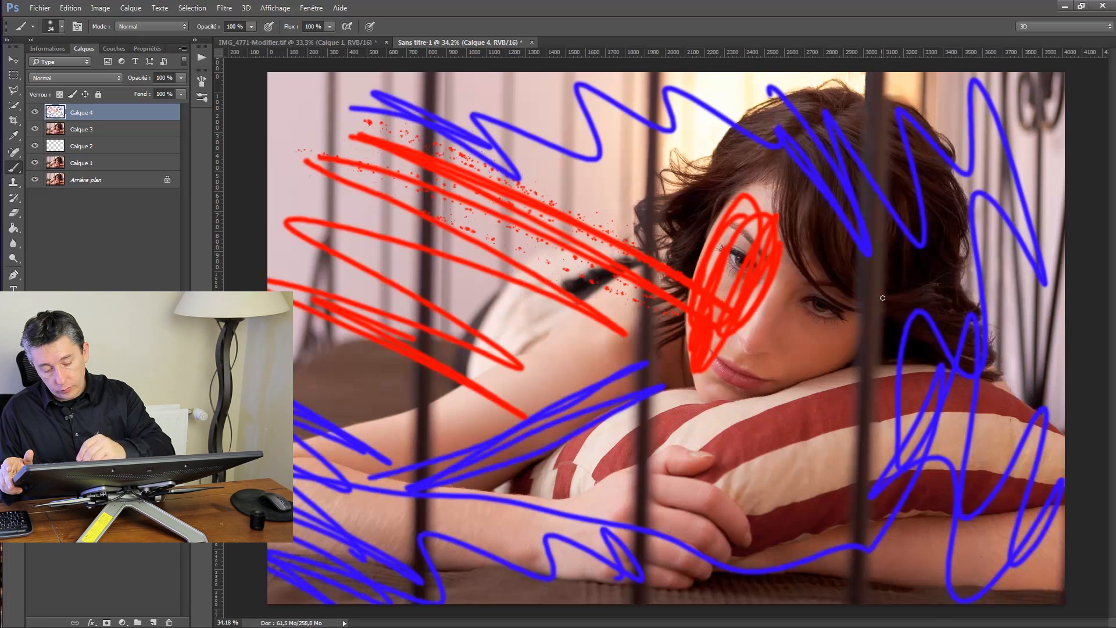
{"action": "mouse_move", "coordinate": [818, 136]}
{"action": "left_mouse_down"}
{"action": "mouse_move", "coordinate": [905, 423]}
{"action": "mouse_move", "coordinate": [779, 130]}
{"action": "mouse_move", "coordinate": [829, 158]}
{"action": "mouse_move", "coordinate": [922, 520]}
{"action": "mouse_move", "coordinate": [938, 268]}
{"action": "mouse_move", "coordinate": [871, 572]}
{"action": "mouse_move", "coordinate": [903, 460]}
{"action": "mouse_move", "coordinate": [1049, 430]}
{"action": "mouse_move", "coordinate": [1042, 476]}
{"action": "mouse_move", "coordinate": [944, 584]}
{"action": "left_mouse_up"}
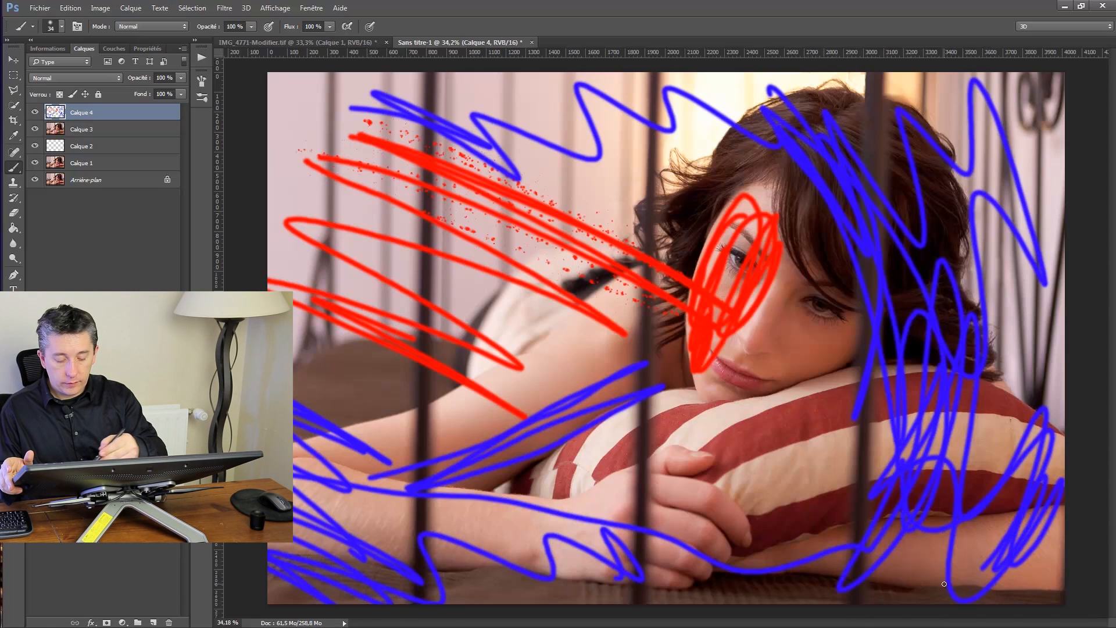
{"action": "mouse_move", "coordinate": [833, 297]}
{"action": "left_mouse_down"}
{"action": "mouse_move", "coordinate": [808, 283]}
{"action": "mouse_move", "coordinate": [871, 316]}
{"action": "mouse_move", "coordinate": [854, 414]}
{"action": "left_mouse_up"}
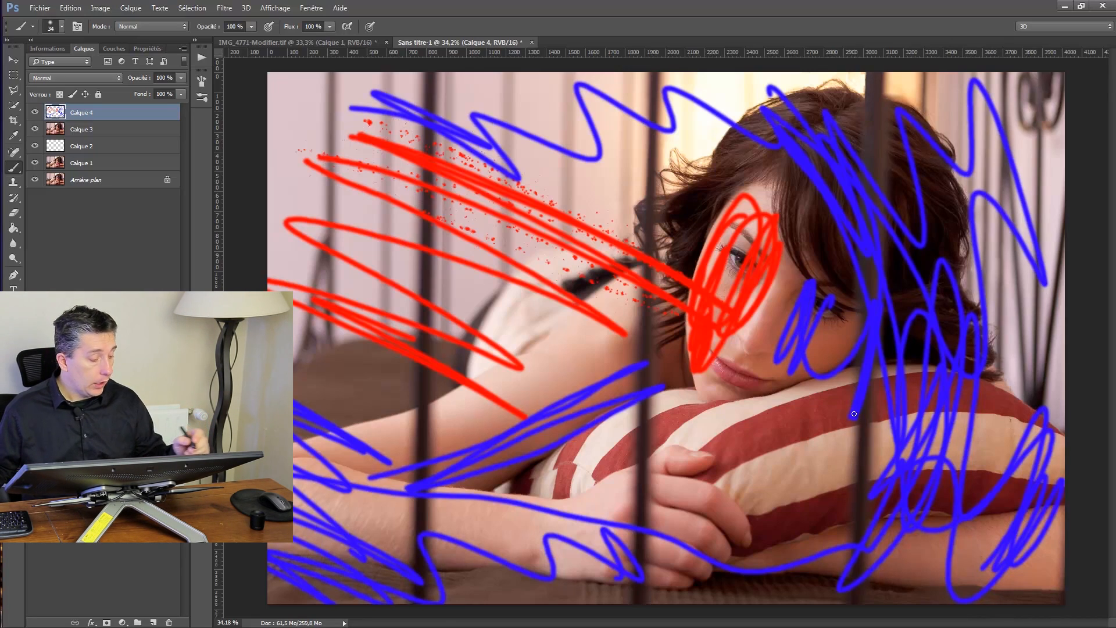
{"action": "key", "text": "Delete"}
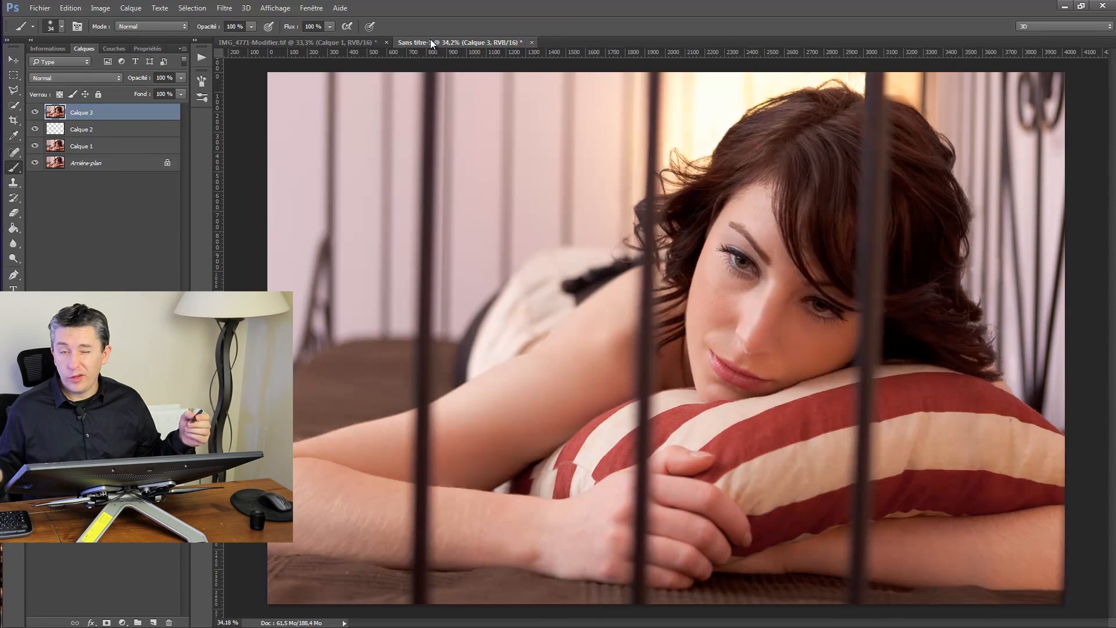
Duplicate Calque 3 and place a new layer filled with black between the original and its copy
{"action": "key", "text": "ctrl+j"}
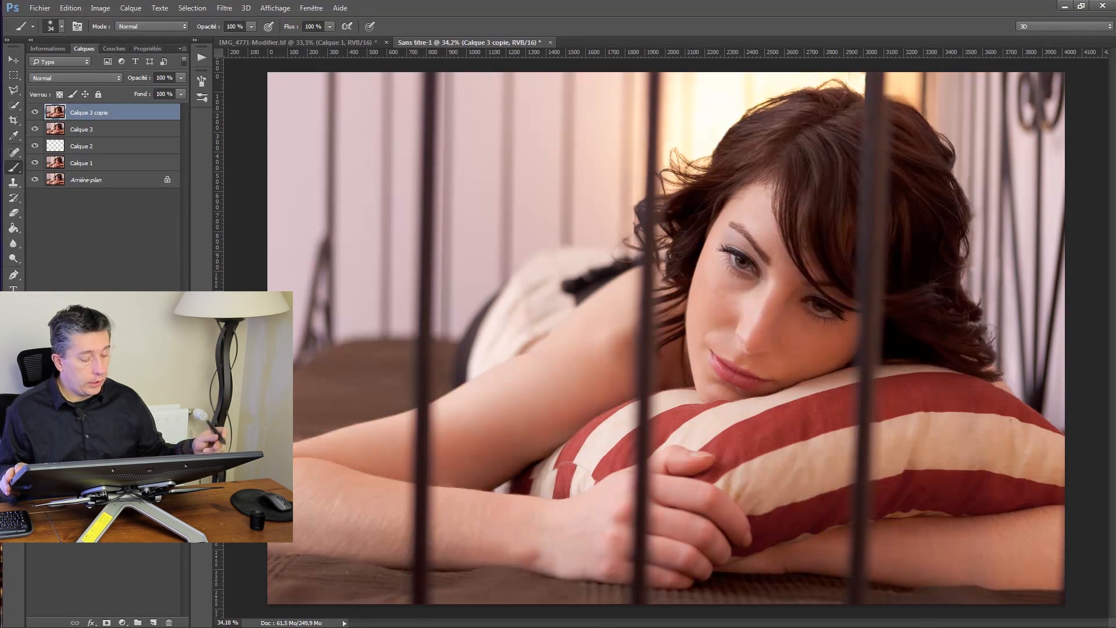
{"action": "key", "text": "ctrl+shift+n"}
{"action": "left_click", "coordinate": [718, 291]}
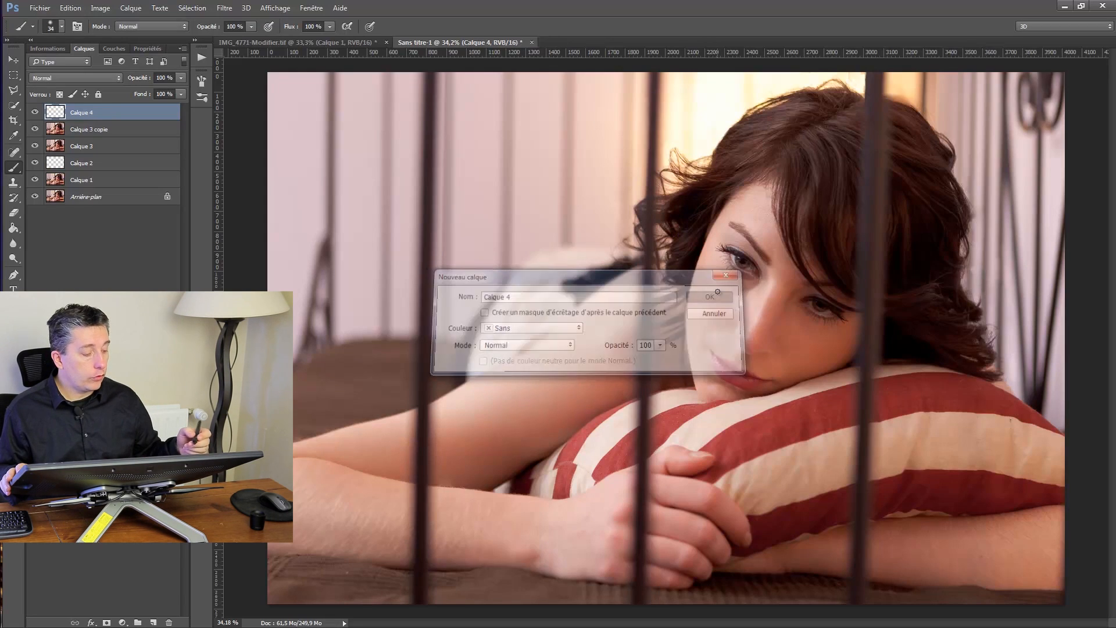
{"action": "left_click_drag", "start_coordinate": [62, 114], "coordinate": [81, 140]}
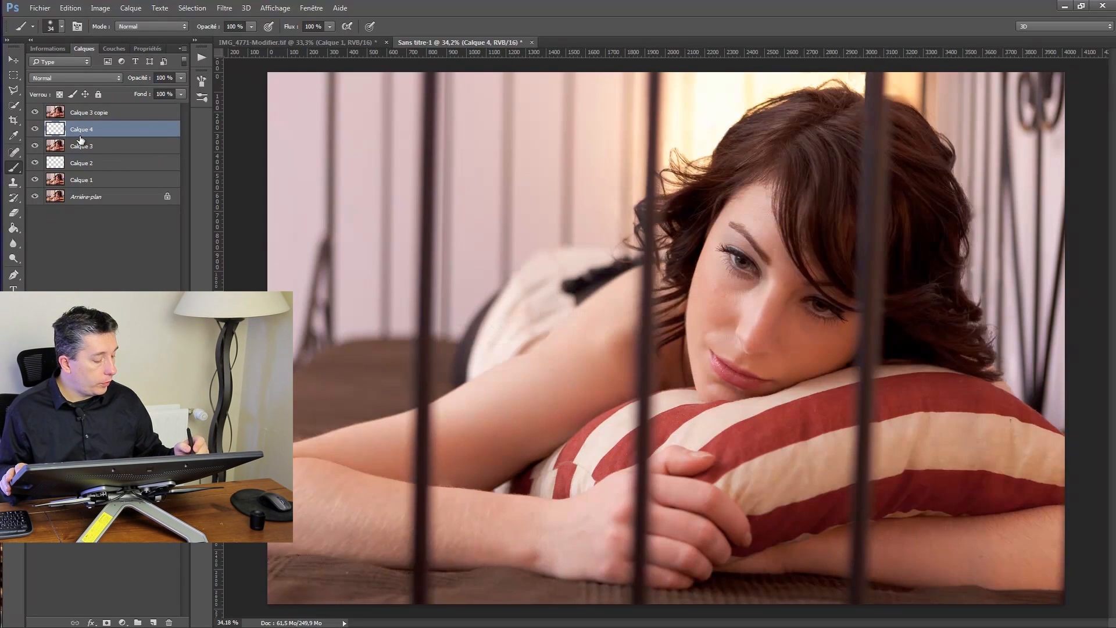
{"action": "left_click", "coordinate": [16, 228]}
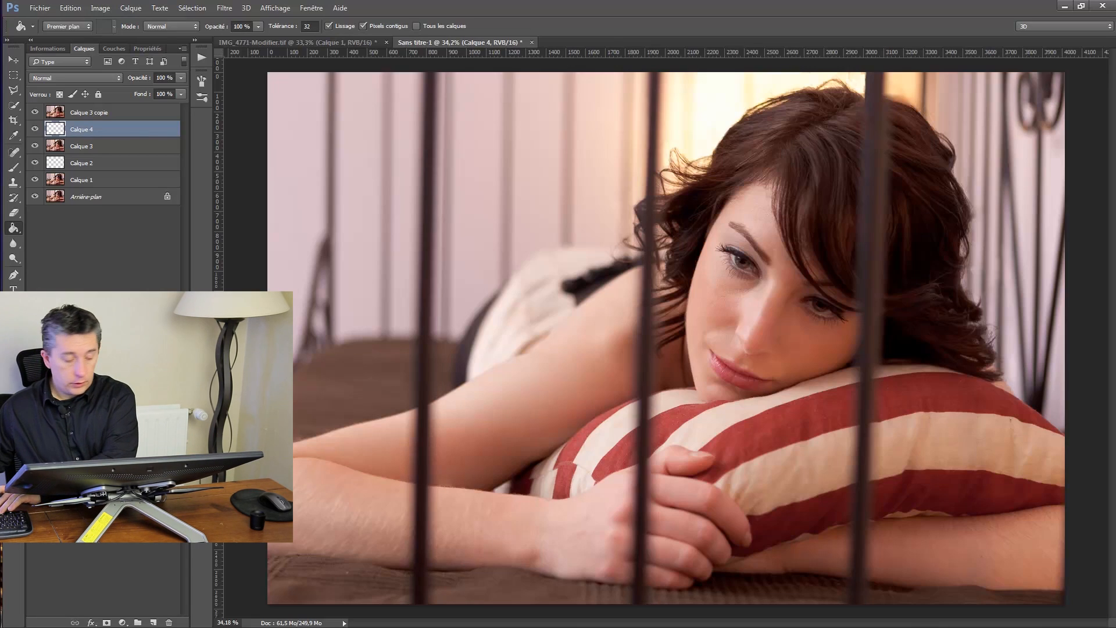
{"action": "key", "text": "alt+BackSpace"}
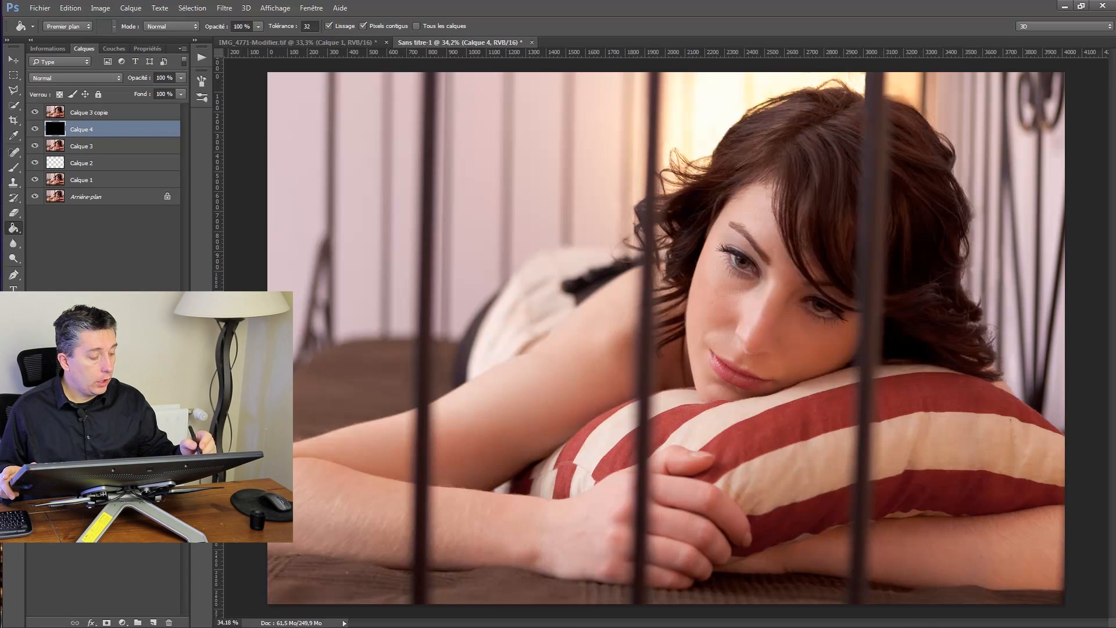
Add a white layer mask to Calque 3 copie and set the brush opacity to 63 %
{"action": "left_click", "coordinate": [86, 104]}
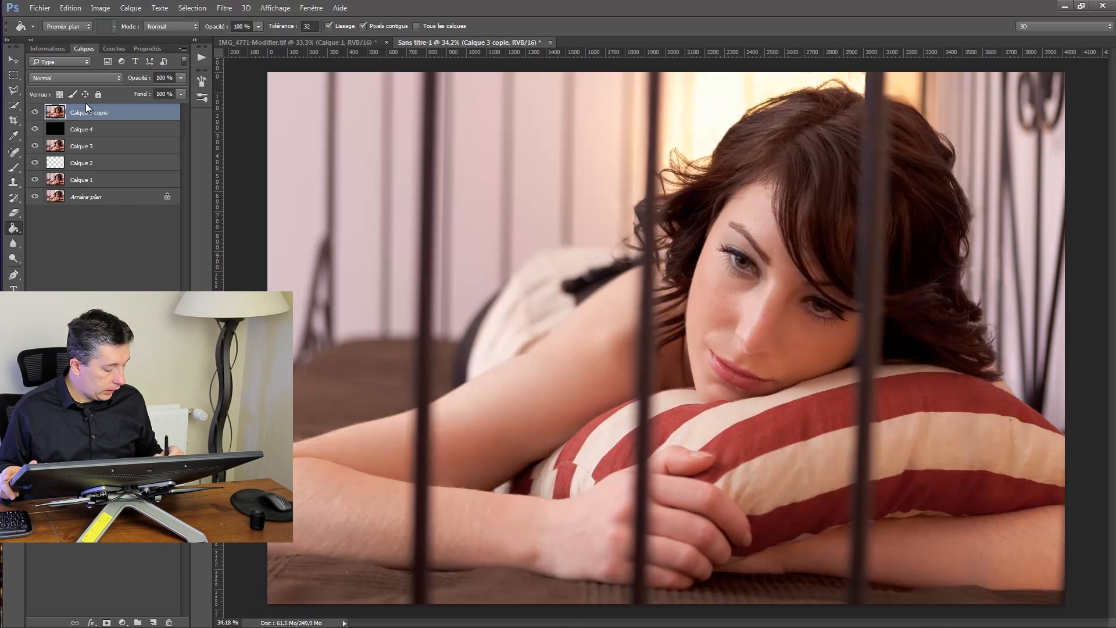
{"action": "left_click", "coordinate": [107, 622]}
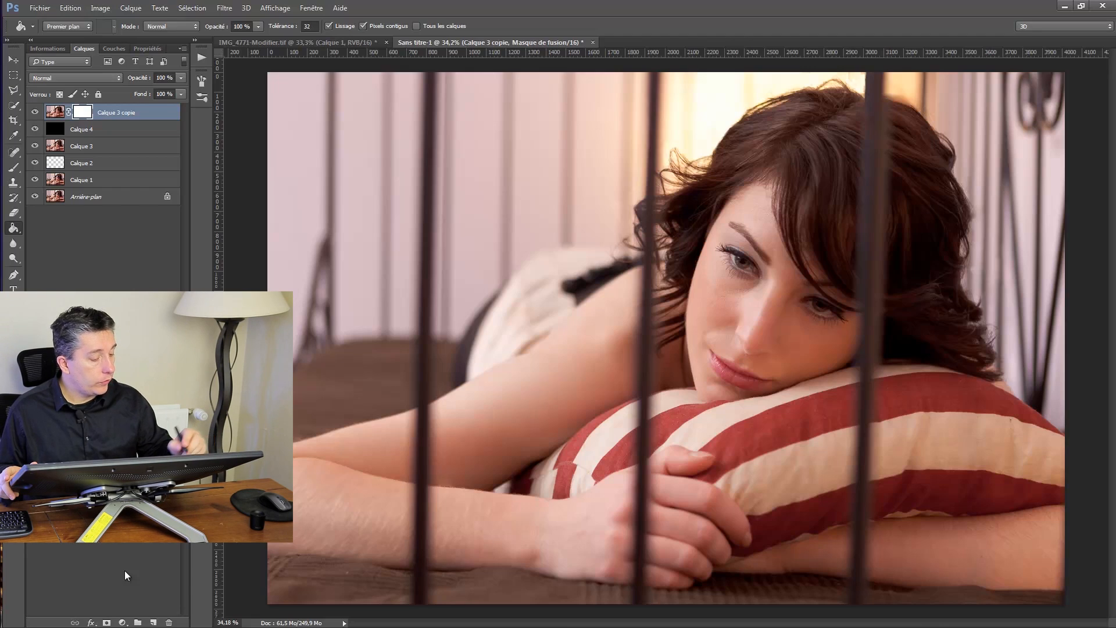
{"action": "left_click", "coordinate": [13, 170]}
{"action": "left_click_drag", "start_coordinate": [212, 28], "coordinate": [190, 28]}
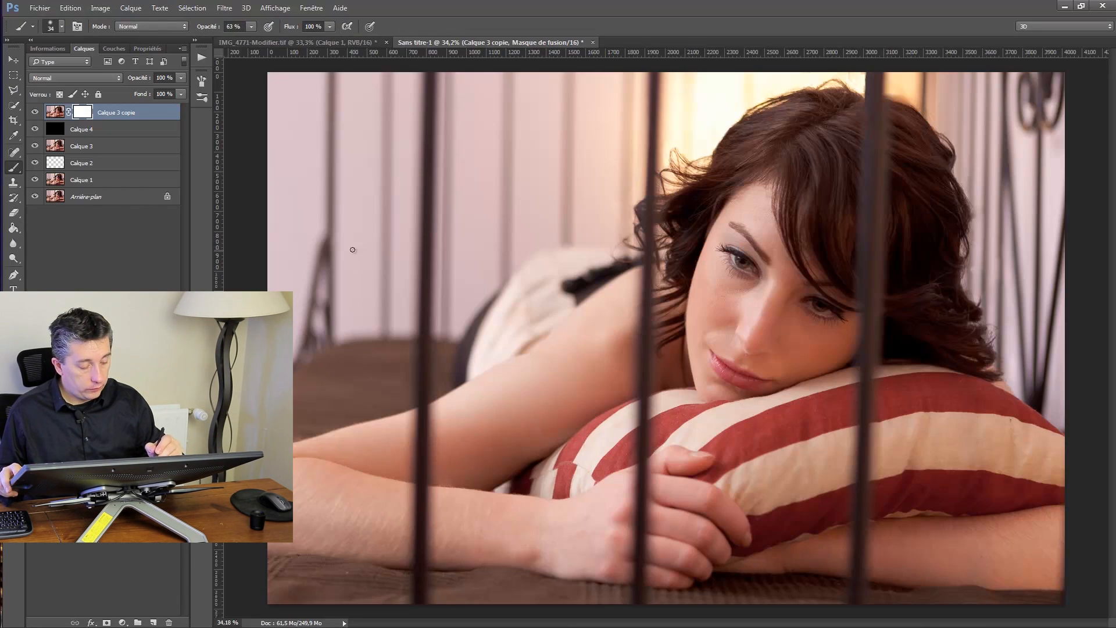
Paint the mask with a 1245-size brush over the background, hair, lower arm and image borders to reveal the black
{"action": "mouse_move", "coordinate": [352, 249]}
{"action": "left_mouse_down"}
{"action": "mouse_move", "coordinate": [500, 256]}
{"action": "mouse_move", "coordinate": [482, 265]}
{"action": "left_mouse_up"}
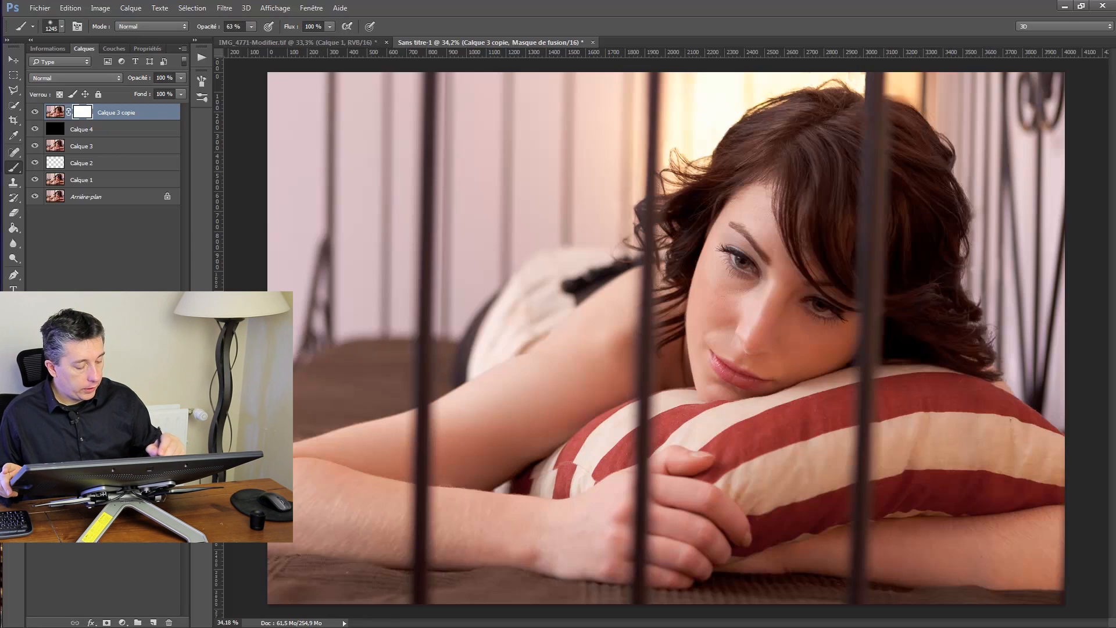
{"action": "mouse_move", "coordinate": [418, 442]}
{"action": "left_mouse_down"}
{"action": "mouse_move", "coordinate": [454, 387]}
{"action": "mouse_move", "coordinate": [511, 199]}
{"action": "mouse_move", "coordinate": [739, 196]}
{"action": "mouse_move", "coordinate": [721, 254]}
{"action": "mouse_move", "coordinate": [449, 406]}
{"action": "mouse_move", "coordinate": [506, 320]}
{"action": "mouse_move", "coordinate": [980, 159]}
{"action": "mouse_move", "coordinate": [1023, 326]}
{"action": "mouse_move", "coordinate": [1000, 494]}
{"action": "mouse_move", "coordinate": [617, 625]}
{"action": "mouse_move", "coordinate": [372, 582]}
{"action": "mouse_move", "coordinate": [250, 535]}
{"action": "left_mouse_up"}
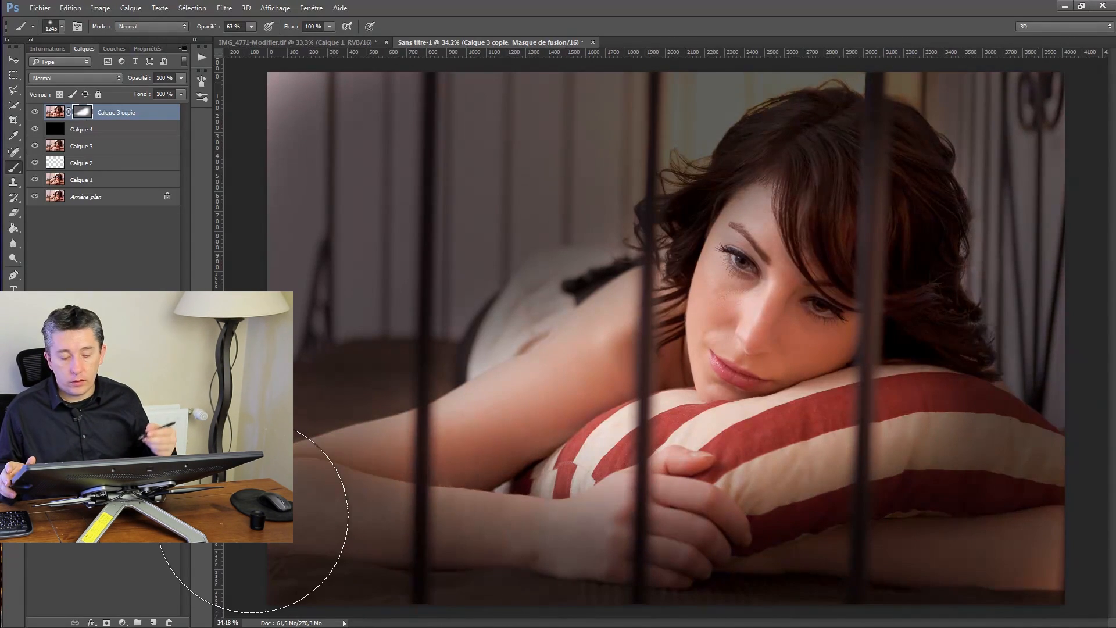
{"action": "mouse_move", "coordinate": [294, 254]}
{"action": "left_mouse_down"}
{"action": "mouse_move", "coordinate": [298, 125]}
{"action": "mouse_move", "coordinate": [312, 179]}
{"action": "mouse_move", "coordinate": [481, 191]}
{"action": "mouse_move", "coordinate": [662, 106]}
{"action": "mouse_move", "coordinate": [554, 213]}
{"action": "mouse_move", "coordinate": [376, 323]}
{"action": "mouse_move", "coordinate": [454, 202]}
{"action": "mouse_move", "coordinate": [733, 87]}
{"action": "mouse_move", "coordinate": [970, 81]}
{"action": "mouse_move", "coordinate": [1070, 207]}
{"action": "mouse_move", "coordinate": [1033, 490]}
{"action": "mouse_move", "coordinate": [940, 583]}
{"action": "mouse_move", "coordinate": [901, 575]}
{"action": "mouse_move", "coordinate": [700, 606]}
{"action": "mouse_move", "coordinate": [321, 567]}
{"action": "mouse_move", "coordinate": [242, 542]}
{"action": "mouse_move", "coordinate": [327, 553]}
{"action": "mouse_move", "coordinate": [269, 519]}
{"action": "left_mouse_up"}
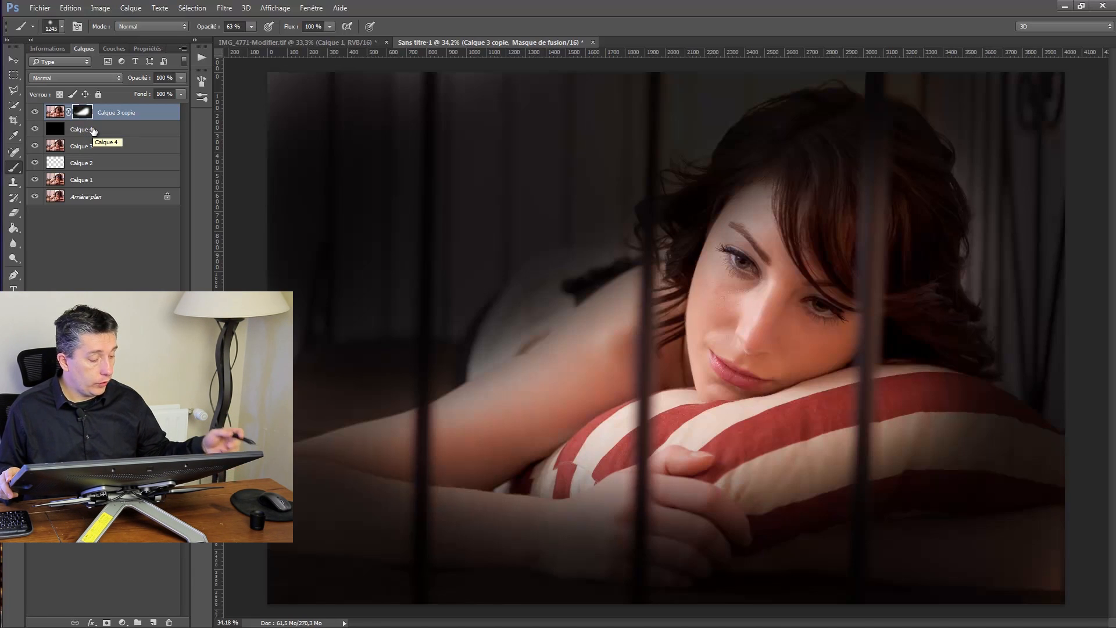
Stamp all visible layers into a new layer at the top of the stack and hide it
{"action": "key", "text": "ctrl+shift+alt+e"}
{"action": "left_click", "coordinate": [35, 113]}
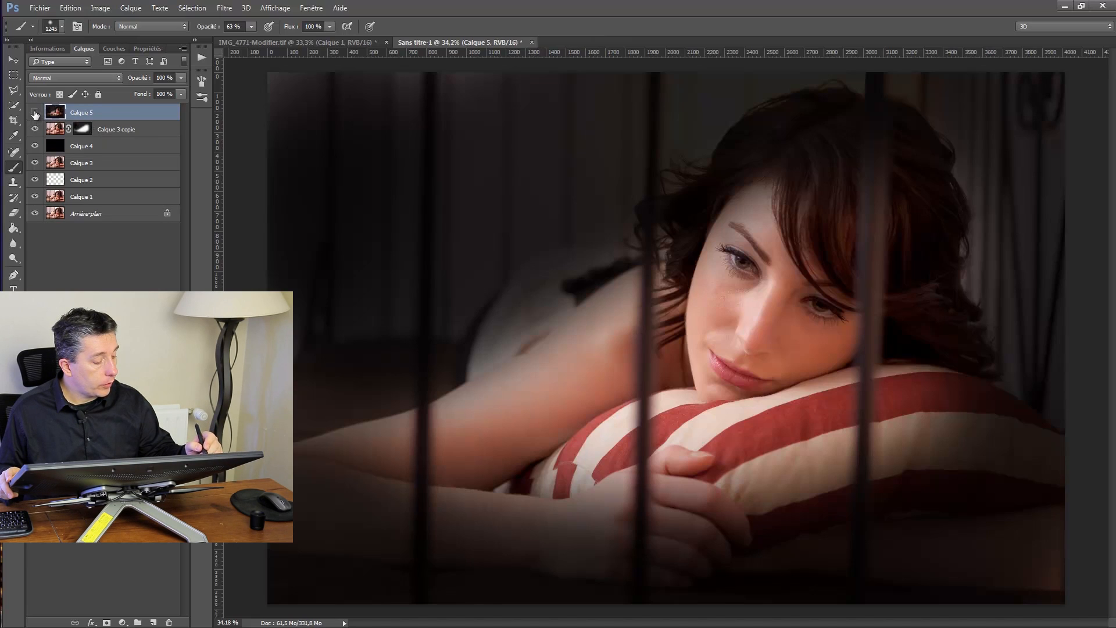
Delete the layer mask of Calque 3 copie and the black-filled Calque 4
{"action": "left_click", "coordinate": [83, 128]}
{"action": "right_click", "coordinate": [83, 127]}
{"action": "left_click", "coordinate": [117, 153]}
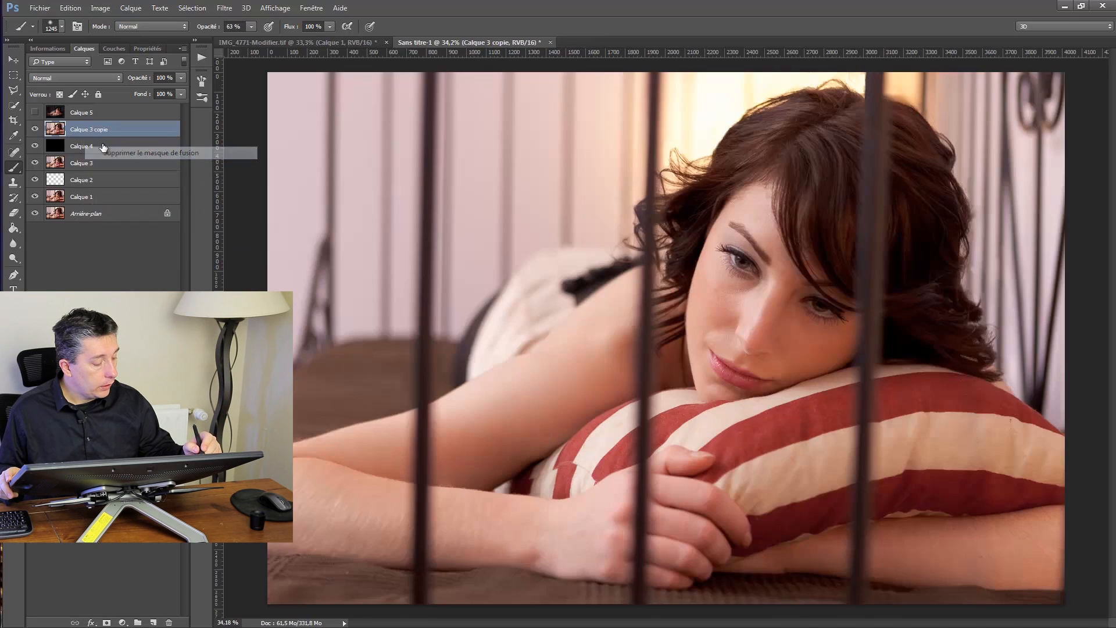
{"action": "left_click", "coordinate": [54, 147]}
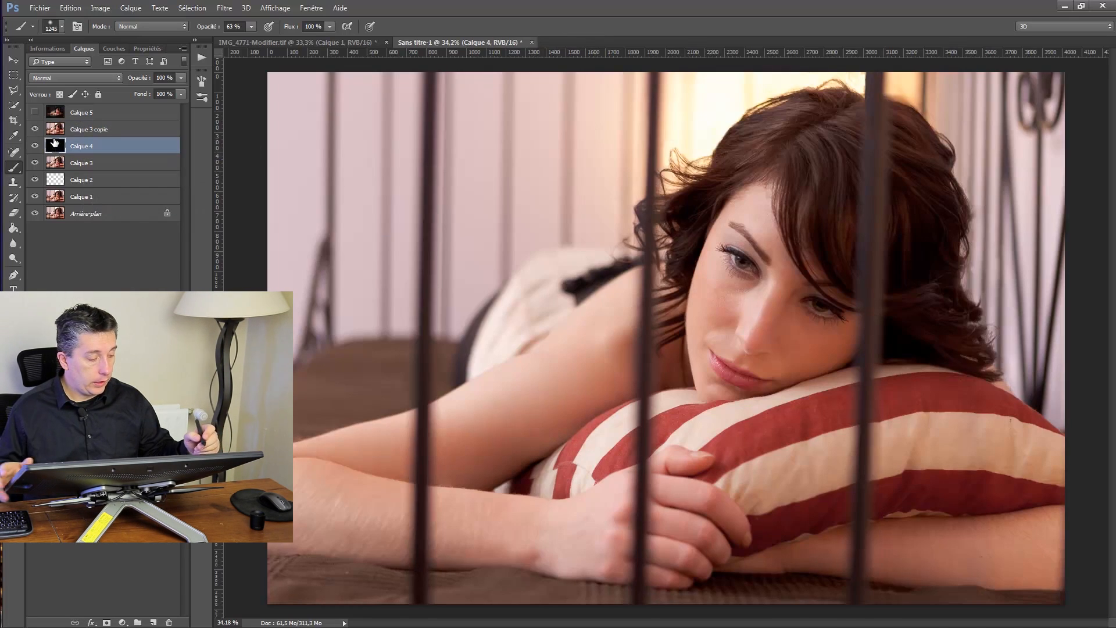
{"action": "key", "text": "Delete"}
Add a neutral grey layer in Lumière tamisée mode above Calque 3 copie and set the brush opacity to 100 %
{"action": "left_click", "coordinate": [67, 130]}
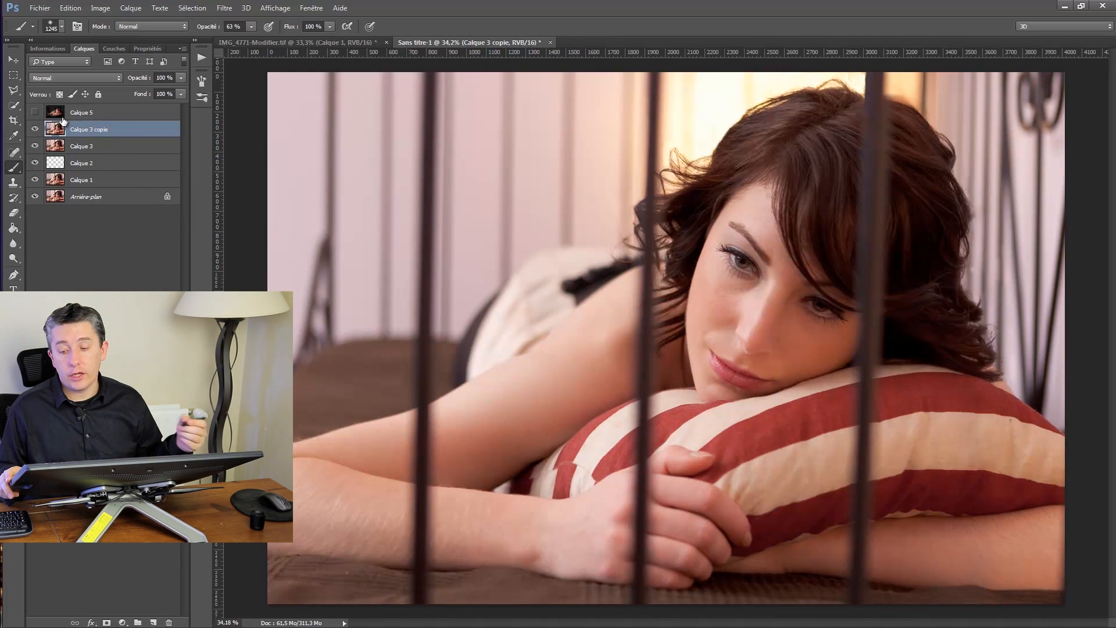
{"action": "key", "text": "F2"}
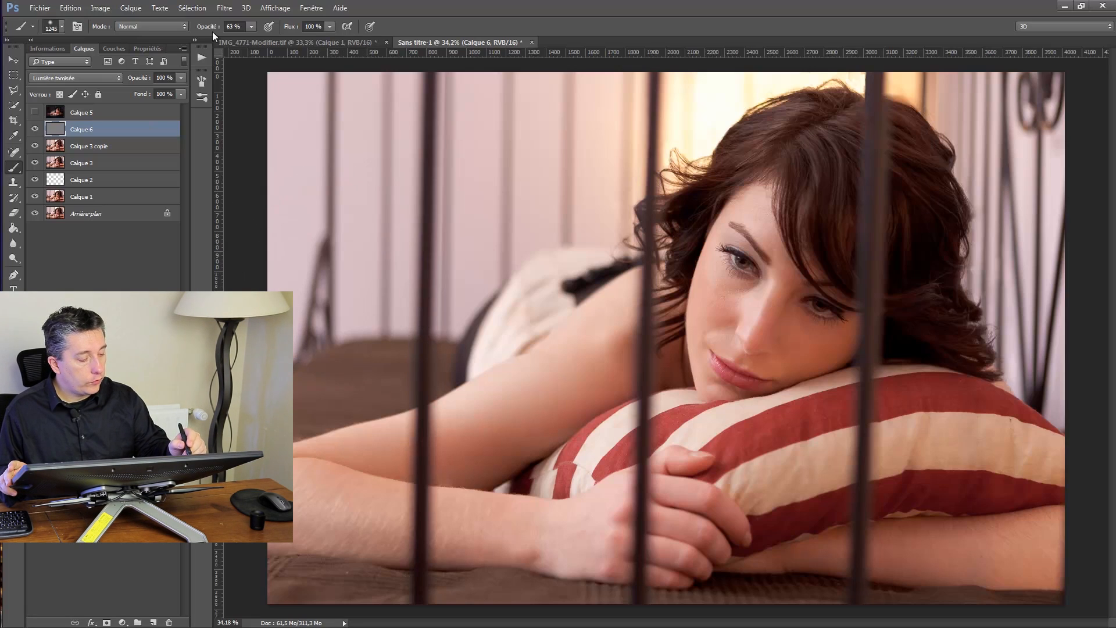
{"action": "left_click_drag", "start_coordinate": [209, 28], "coordinate": [262, 34]}
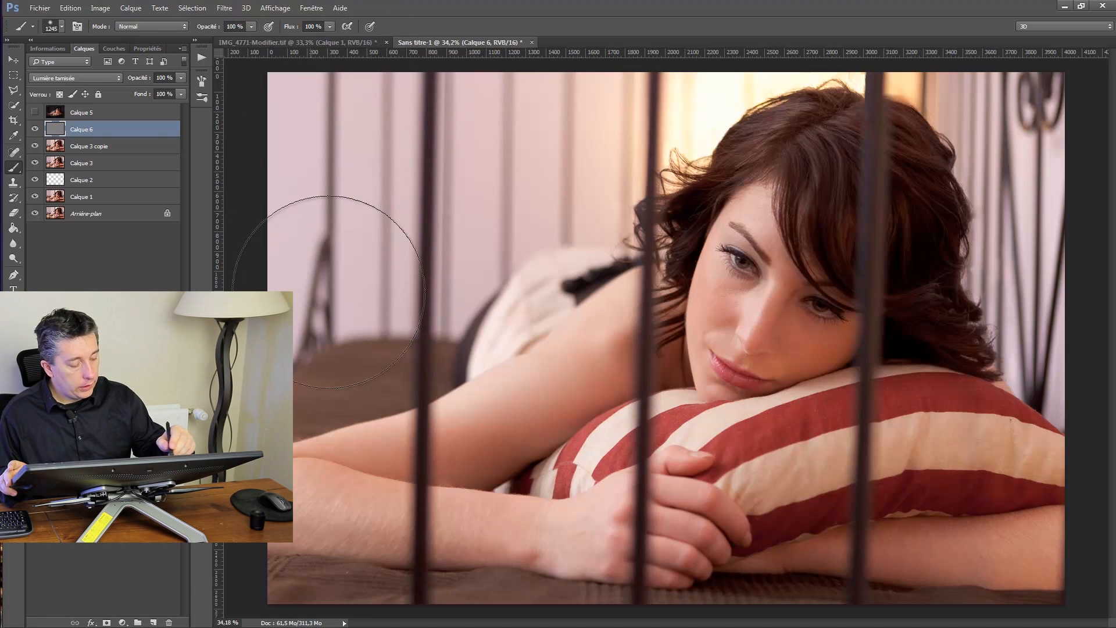
Paint black over the background, hair and image borders on the grey layer, and duplicate that layer once
{"action": "mouse_move", "coordinate": [328, 292]}
{"action": "left_mouse_down"}
{"action": "mouse_move", "coordinate": [349, 264]}
{"action": "mouse_move", "coordinate": [279, 194]}
{"action": "mouse_move", "coordinate": [637, 148]}
{"action": "mouse_move", "coordinate": [361, 337]}
{"action": "mouse_move", "coordinate": [366, 294]}
{"action": "left_mouse_up"}
{"action": "mouse_move", "coordinate": [741, 67]}
{"action": "left_mouse_down"}
{"action": "mouse_move", "coordinate": [1000, 204]}
{"action": "mouse_move", "coordinate": [1018, 303]}
{"action": "mouse_move", "coordinate": [1023, 494]}
{"action": "mouse_move", "coordinate": [974, 593]}
{"action": "mouse_move", "coordinate": [324, 558]}
{"action": "left_mouse_up"}
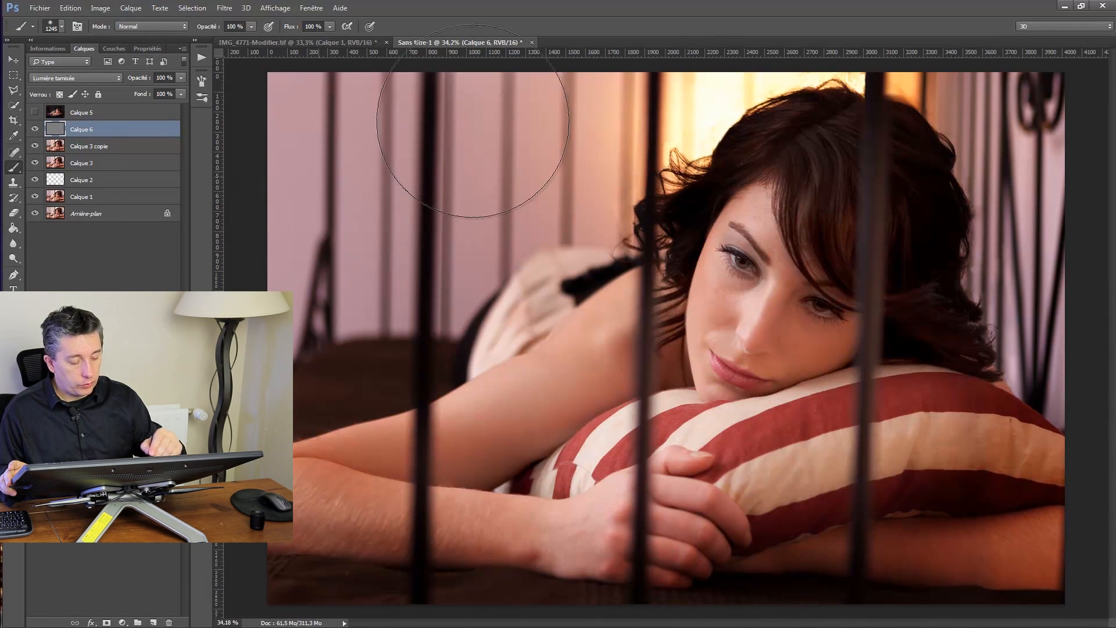
{"action": "mouse_move", "coordinate": [860, 33]}
{"action": "left_mouse_down"}
{"action": "mouse_move", "coordinate": [1041, 300]}
{"action": "mouse_move", "coordinate": [992, 576]}
{"action": "mouse_move", "coordinate": [844, 625]}
{"action": "left_mouse_up"}
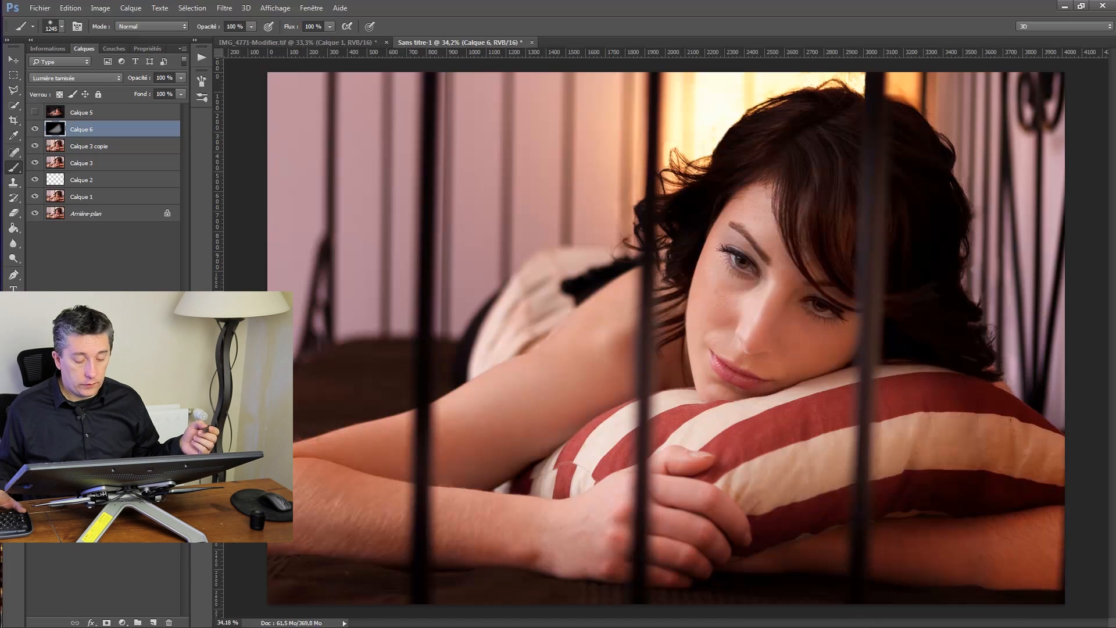
{"action": "key", "text": "ctrl+j"}
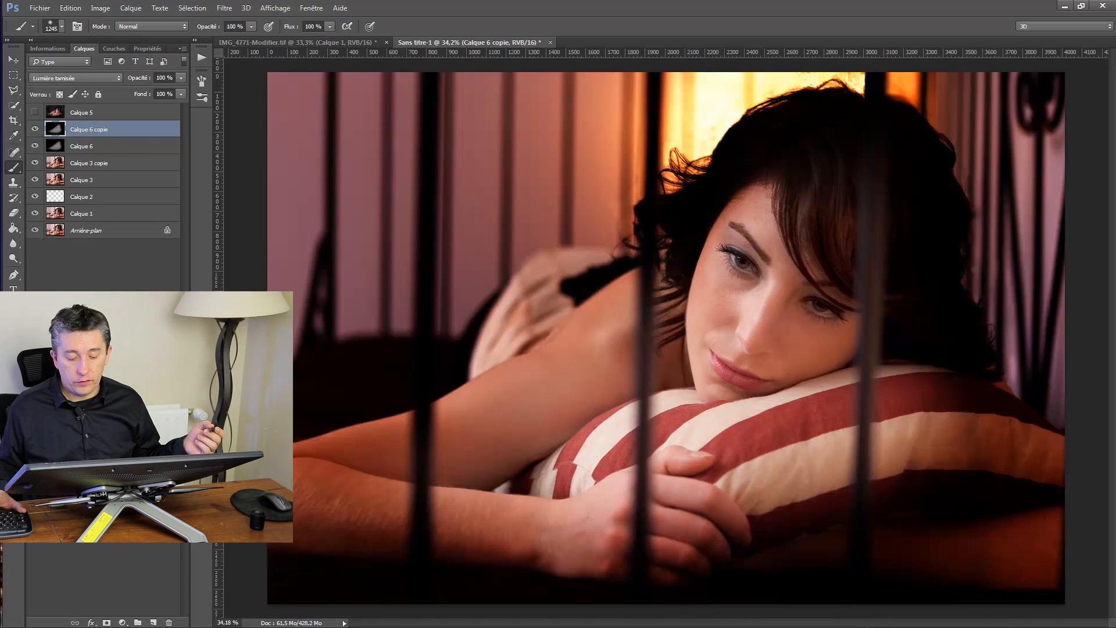
Try stacking three more copies of the darkening layer and undo them
{"action": "key", "text": "ctrl+j"}
{"action": "key", "text": "ctrl+j"}
{"action": "key", "text": "ctrl+j"}
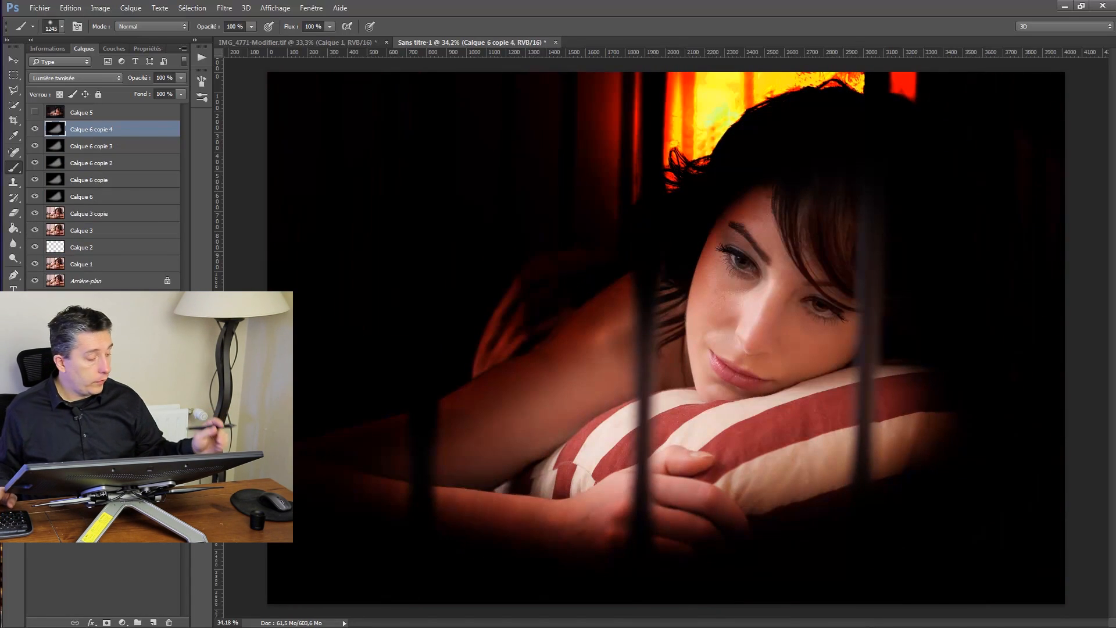
{"action": "key", "text": "ctrl+alt+z"}
{"action": "key", "text": "ctrl+alt+z"}
{"action": "key", "text": "ctrl+alt+z"}
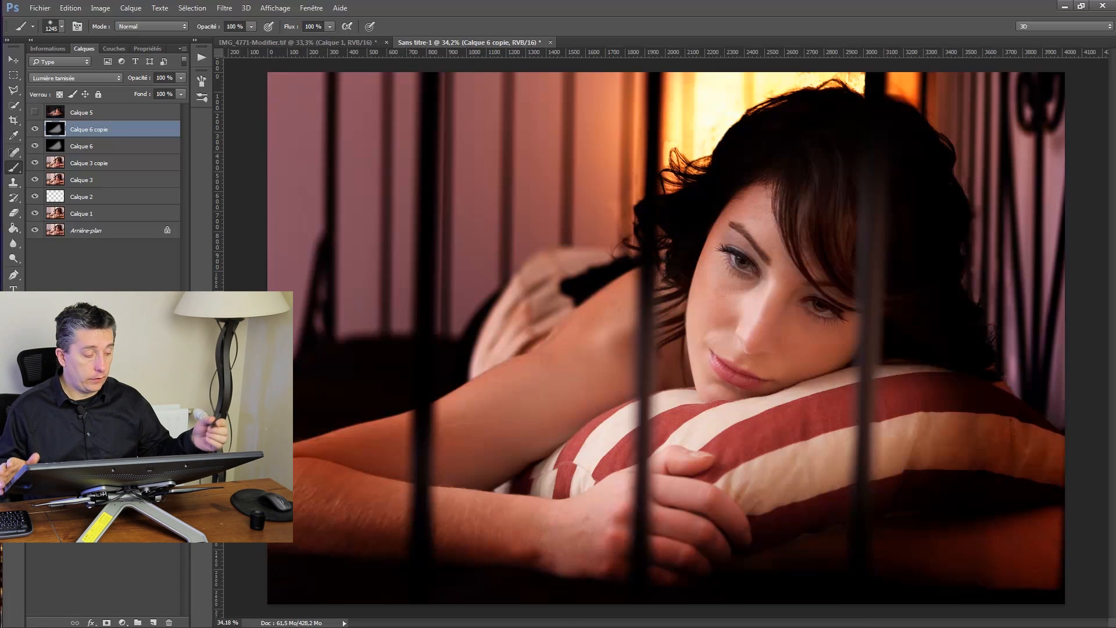
Add another neutral grey Lumière tamisée layer and darken the background, hair, shaded pillow side and bottom border, redoing the first pass
{"action": "key", "text": "F2"}
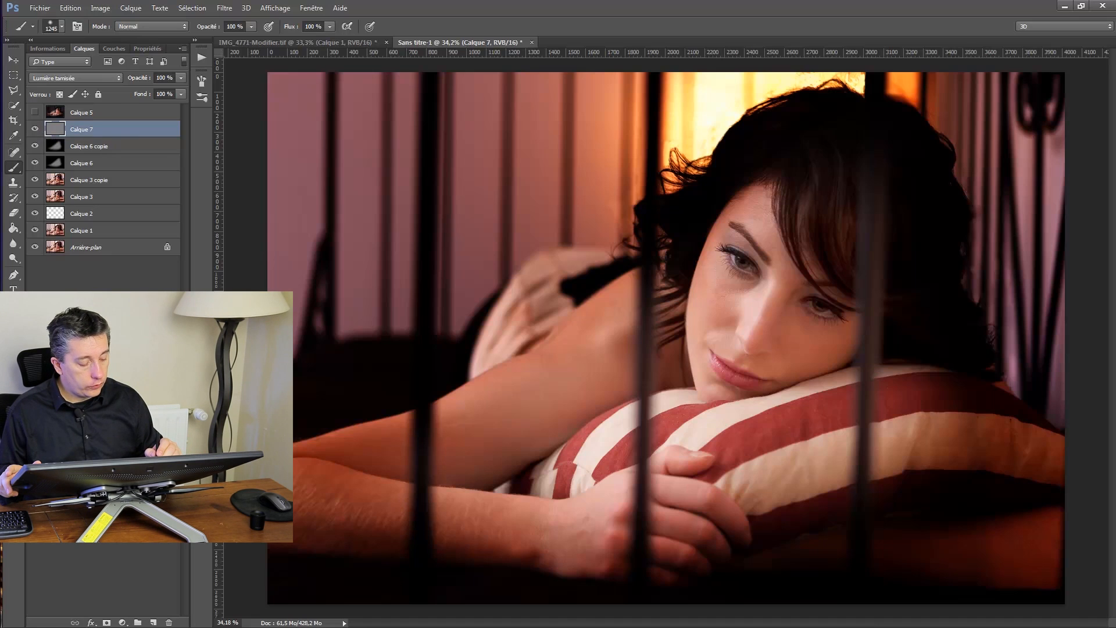
{"action": "mouse_move", "coordinate": [326, 303]}
{"action": "left_mouse_down"}
{"action": "mouse_move", "coordinate": [319, 334]}
{"action": "mouse_move", "coordinate": [341, 251]}
{"action": "mouse_move", "coordinate": [342, 116]}
{"action": "mouse_move", "coordinate": [310, 228]}
{"action": "mouse_move", "coordinate": [308, 158]}
{"action": "mouse_move", "coordinate": [643, 94]}
{"action": "mouse_move", "coordinate": [652, 123]}
{"action": "mouse_move", "coordinate": [546, 214]}
{"action": "mouse_move", "coordinate": [412, 293]}
{"action": "mouse_move", "coordinate": [286, 344]}
{"action": "mouse_move", "coordinate": [326, 299]}
{"action": "mouse_move", "coordinate": [459, 200]}
{"action": "mouse_move", "coordinate": [679, 69]}
{"action": "mouse_move", "coordinate": [899, 61]}
{"action": "mouse_move", "coordinate": [1058, 251]}
{"action": "mouse_move", "coordinate": [1028, 291]}
{"action": "mouse_move", "coordinate": [996, 110]}
{"action": "mouse_move", "coordinate": [1082, 332]}
{"action": "mouse_move", "coordinate": [974, 583]}
{"action": "mouse_move", "coordinate": [888, 621]}
{"action": "mouse_move", "coordinate": [1022, 400]}
{"action": "mouse_move", "coordinate": [892, 602]}
{"action": "mouse_move", "coordinate": [825, 627]}
{"action": "mouse_move", "coordinate": [662, 626]}
{"action": "mouse_move", "coordinate": [223, 585]}
{"action": "mouse_move", "coordinate": [404, 622]}
{"action": "mouse_move", "coordinate": [725, 627]}
{"action": "mouse_move", "coordinate": [896, 499]}
{"action": "mouse_move", "coordinate": [1021, 330]}
{"action": "mouse_move", "coordinate": [950, 408]}
{"action": "mouse_move", "coordinate": [868, 532]}
{"action": "mouse_move", "coordinate": [927, 426]}
{"action": "mouse_move", "coordinate": [851, 533]}
{"action": "mouse_move", "coordinate": [936, 436]}
{"action": "mouse_move", "coordinate": [1034, 272]}
{"action": "mouse_move", "coordinate": [915, 445]}
{"action": "mouse_move", "coordinate": [839, 526]}
{"action": "mouse_move", "coordinate": [837, 508]}
{"action": "mouse_move", "coordinate": [705, 598]}
{"action": "mouse_move", "coordinate": [741, 596]}
{"action": "mouse_move", "coordinate": [855, 528]}
{"action": "mouse_move", "coordinate": [1050, 285]}
{"action": "mouse_move", "coordinate": [852, 560]}
{"action": "mouse_move", "coordinate": [889, 546]}
{"action": "mouse_move", "coordinate": [1018, 363]}
{"action": "mouse_move", "coordinate": [985, 105]}
{"action": "mouse_move", "coordinate": [1039, 199]}
{"action": "mouse_move", "coordinate": [851, 76]}
{"action": "mouse_move", "coordinate": [538, 127]}
{"action": "mouse_move", "coordinate": [350, 268]}
{"action": "mouse_move", "coordinate": [282, 287]}
{"action": "mouse_move", "coordinate": [406, 163]}
{"action": "mouse_move", "coordinate": [535, 172]}
{"action": "mouse_move", "coordinate": [340, 269]}
{"action": "mouse_move", "coordinate": [274, 560]}
{"action": "mouse_move", "coordinate": [544, 606]}
{"action": "mouse_move", "coordinate": [466, 583]}
{"action": "mouse_move", "coordinate": [551, 611]}
{"action": "mouse_move", "coordinate": [665, 626]}
{"action": "mouse_move", "coordinate": [820, 607]}
{"action": "mouse_move", "coordinate": [939, 519]}
{"action": "mouse_move", "coordinate": [1073, 532]}
{"action": "mouse_move", "coordinate": [923, 625]}
{"action": "left_mouse_up"}
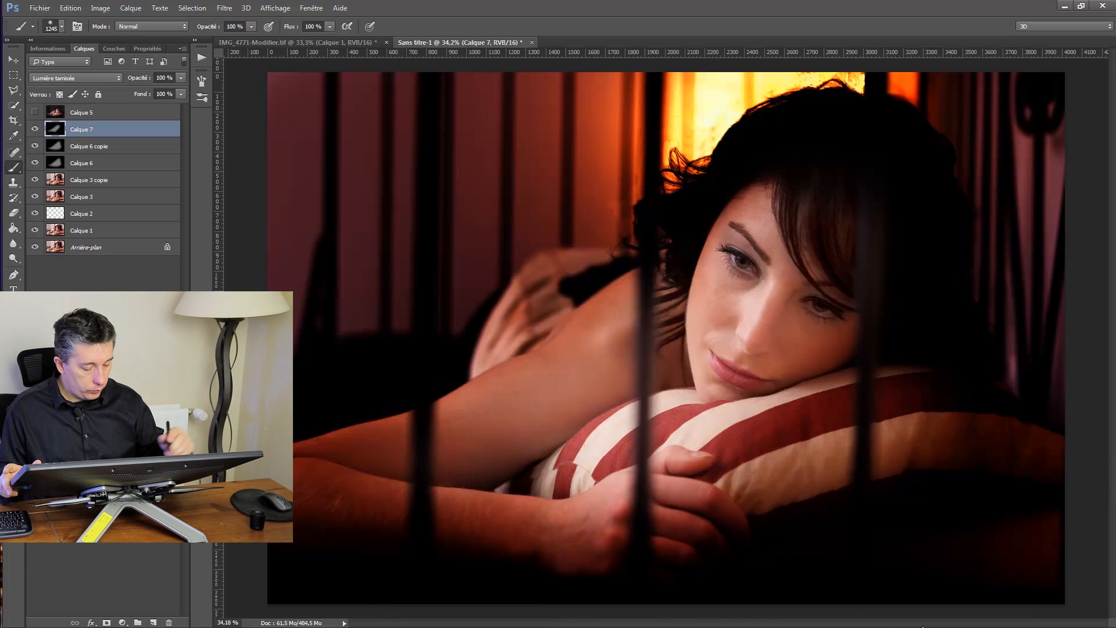
{"action": "key", "text": "ctrl+z"}
{"action": "mouse_move", "coordinate": [288, 389]}
{"action": "left_mouse_down"}
{"action": "mouse_move", "coordinate": [452, 262]}
{"action": "mouse_move", "coordinate": [306, 271]}
{"action": "mouse_move", "coordinate": [585, 64]}
{"action": "mouse_move", "coordinate": [399, 120]}
{"action": "mouse_move", "coordinate": [984, 99]}
{"action": "mouse_move", "coordinate": [1047, 249]}
{"action": "mouse_move", "coordinate": [922, 585]}
{"action": "mouse_move", "coordinate": [884, 605]}
{"action": "left_mouse_up"}
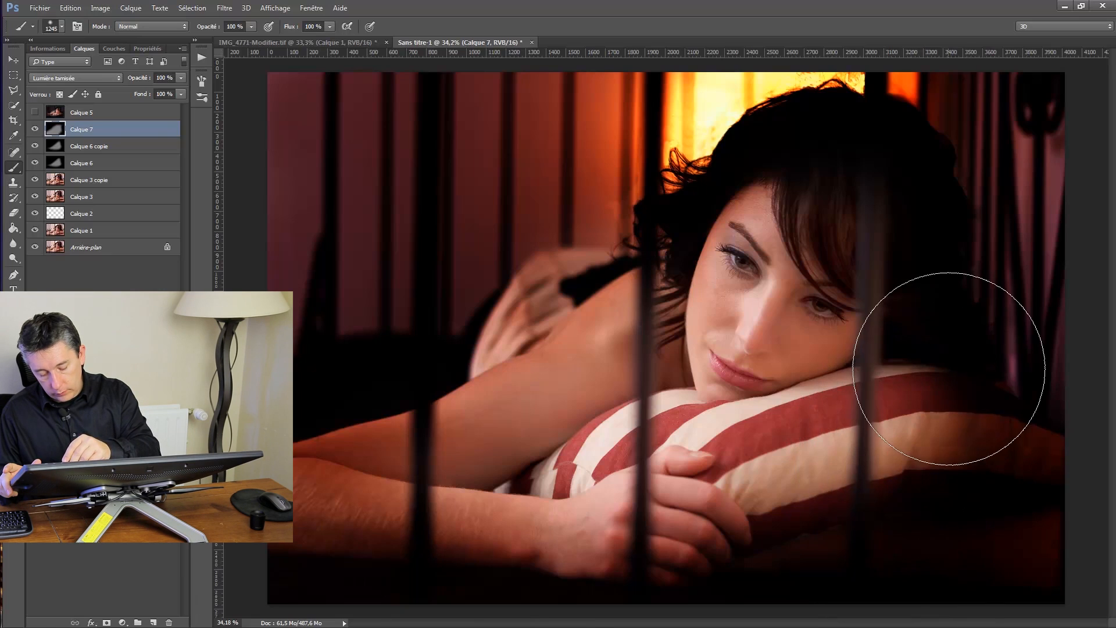
{"action": "mouse_move", "coordinate": [949, 368]}
{"action": "left_mouse_down"}
{"action": "mouse_move", "coordinate": [899, 531]}
{"action": "mouse_move", "coordinate": [911, 541]}
{"action": "left_mouse_up"}
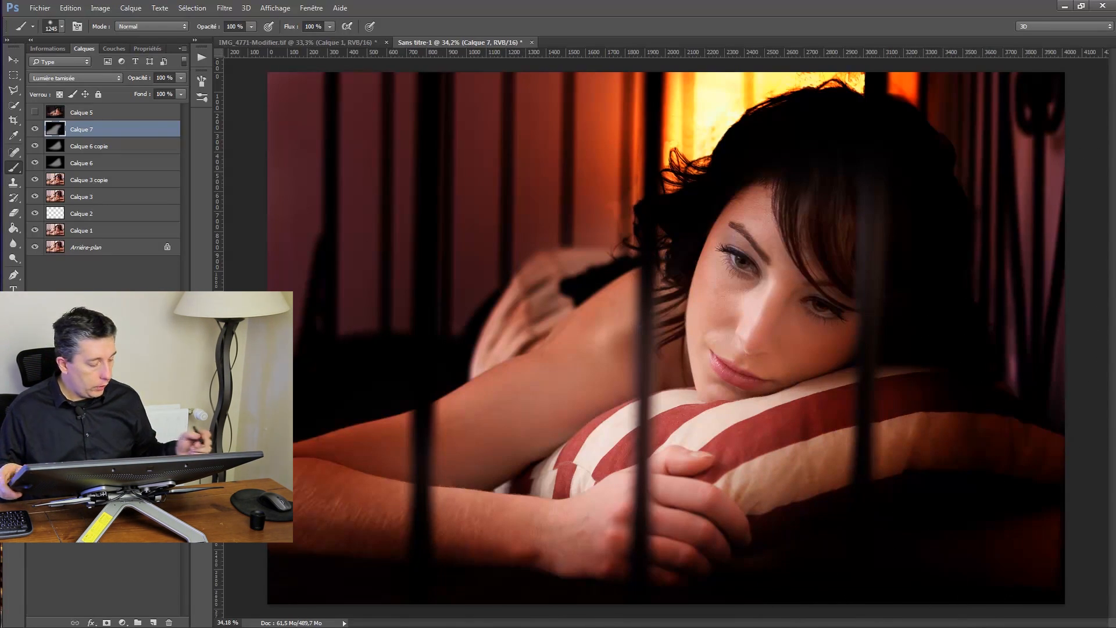
Compare with the original background image and darken the forearm and lower-left corner on Calque 7
{"action": "left_click", "coordinate": [35, 247], "text": "alt"}
{"action": "left_click", "coordinate": [35, 247], "text": "alt"}
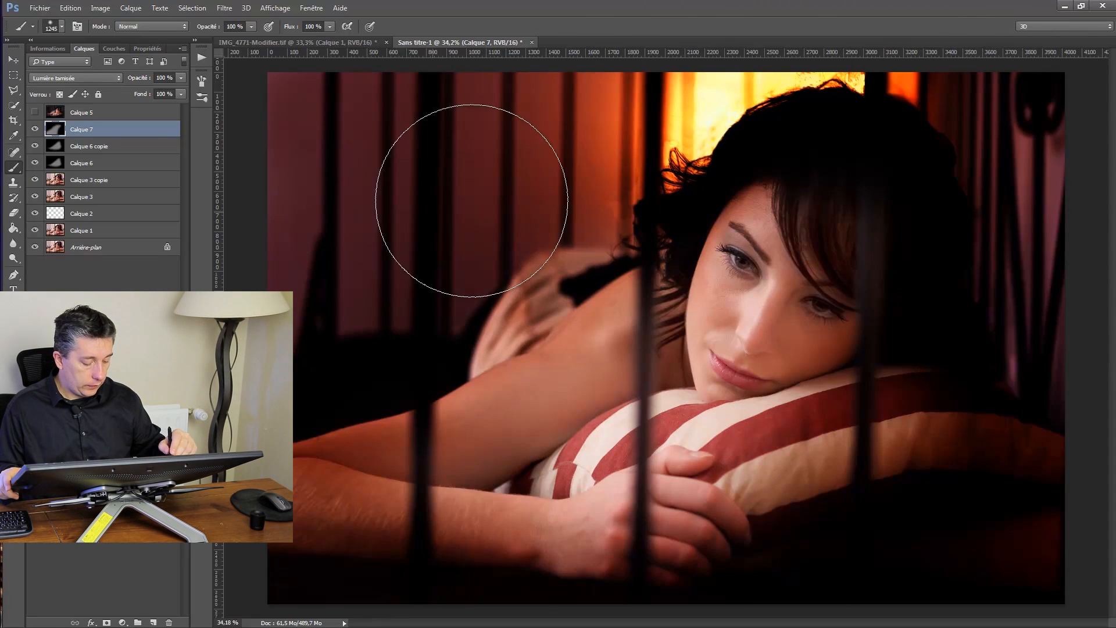
{"action": "mouse_move", "coordinate": [242, 529]}
{"action": "left_mouse_down"}
{"action": "mouse_move", "coordinate": [473, 622]}
{"action": "mouse_move", "coordinate": [527, 593]}
{"action": "left_mouse_up"}
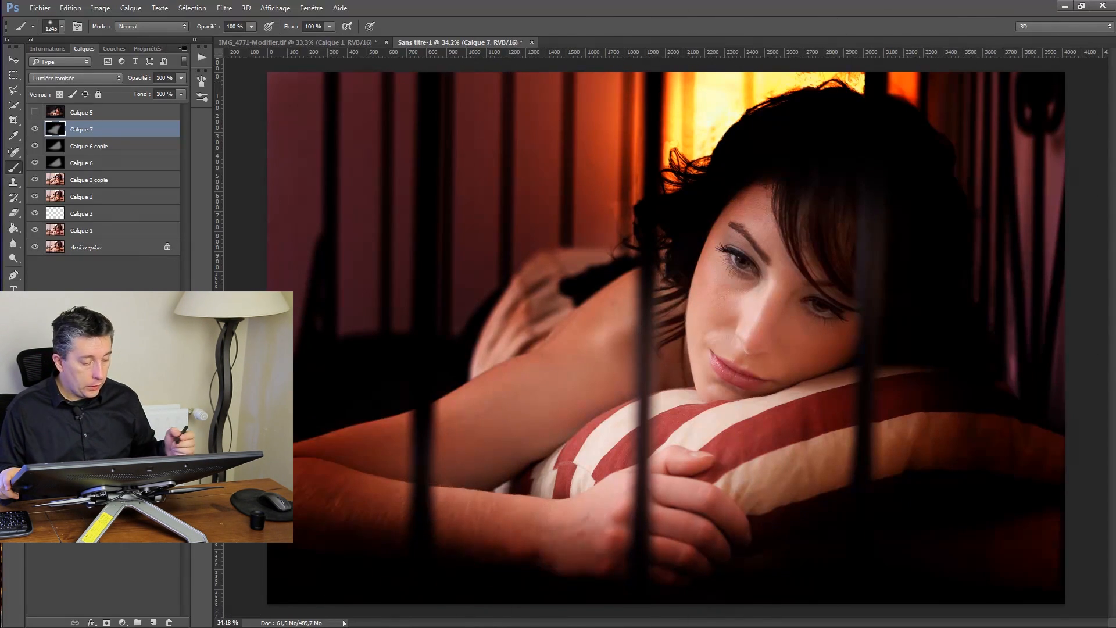
Reduce the brush size to 273, try darkening the underside of the upper arm, and undo the stroke
{"action": "left_click", "coordinate": [480, 466], "text": "alt"}
{"action": "left_click_drag", "start_coordinate": [477, 470], "coordinate": [417, 476]}
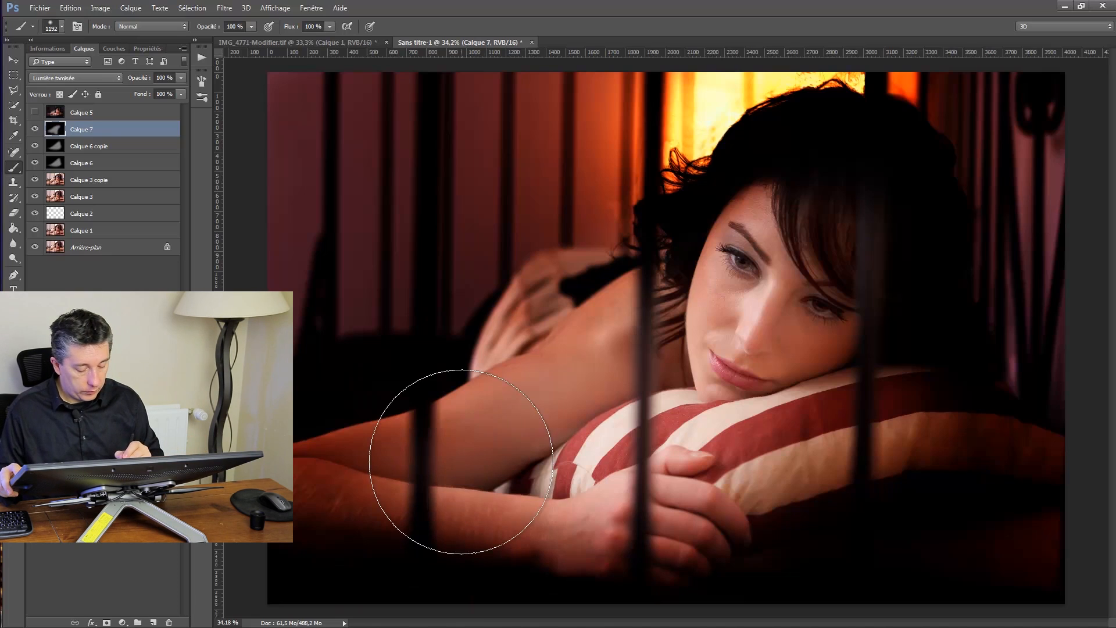
{"action": "mouse_move", "coordinate": [530, 457]}
{"action": "left_mouse_down"}
{"action": "mouse_move", "coordinate": [418, 450]}
{"action": "mouse_move", "coordinate": [437, 450]}
{"action": "left_mouse_up"}
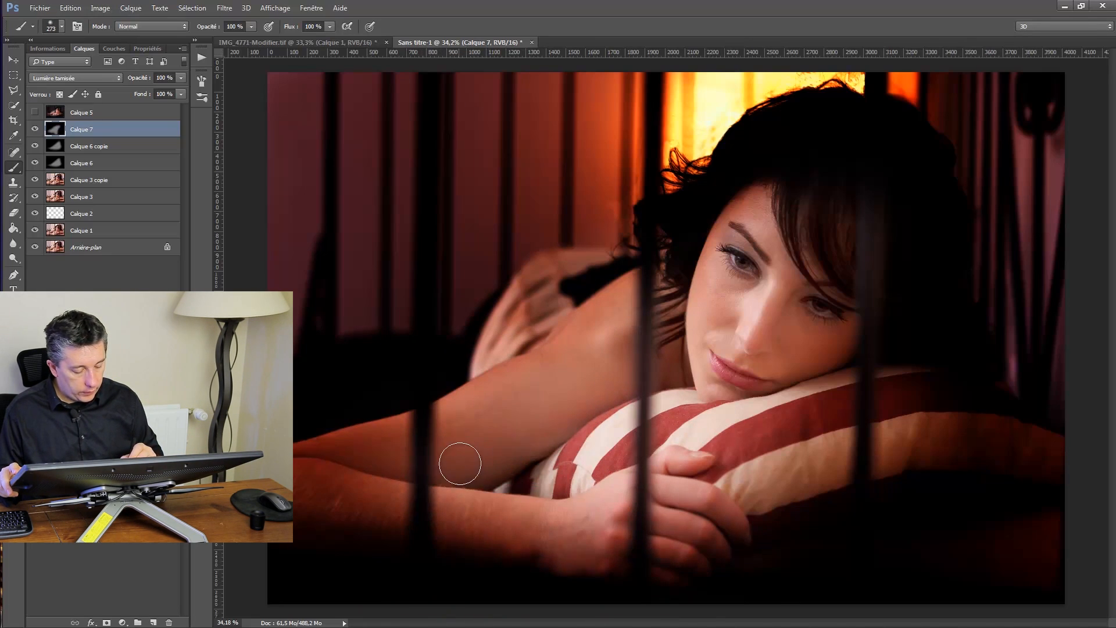
{"action": "mouse_move", "coordinate": [490, 491]}
{"action": "left_mouse_down"}
{"action": "mouse_move", "coordinate": [494, 471]}
{"action": "mouse_move", "coordinate": [671, 379]}
{"action": "mouse_move", "coordinate": [576, 410]}
{"action": "mouse_move", "coordinate": [475, 463]}
{"action": "left_mouse_up"}
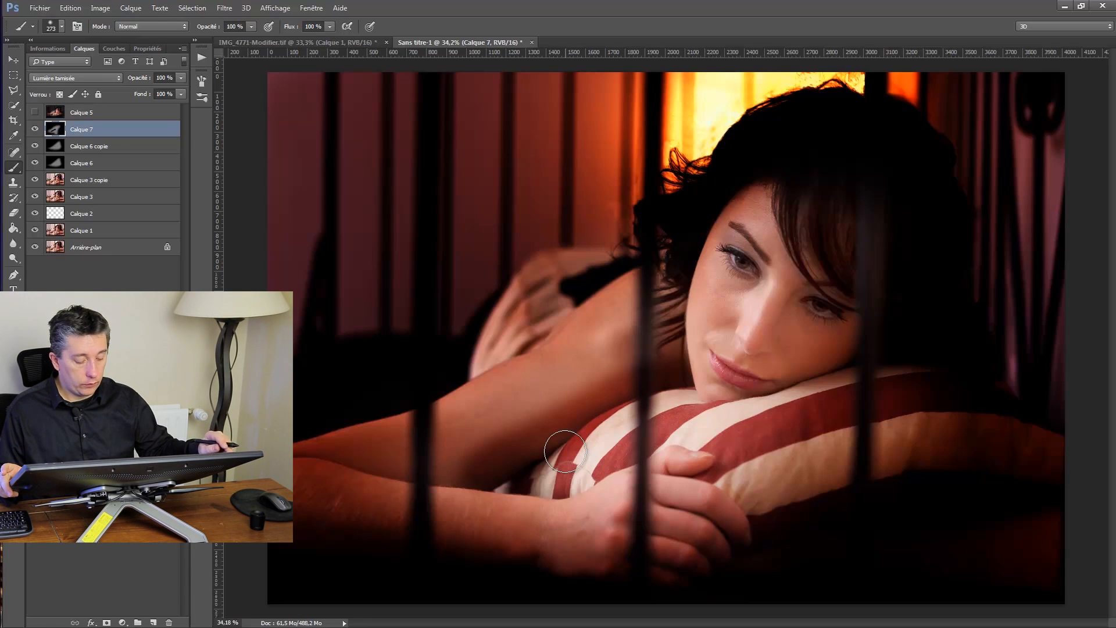
{"action": "key", "text": "ctrl+z"}
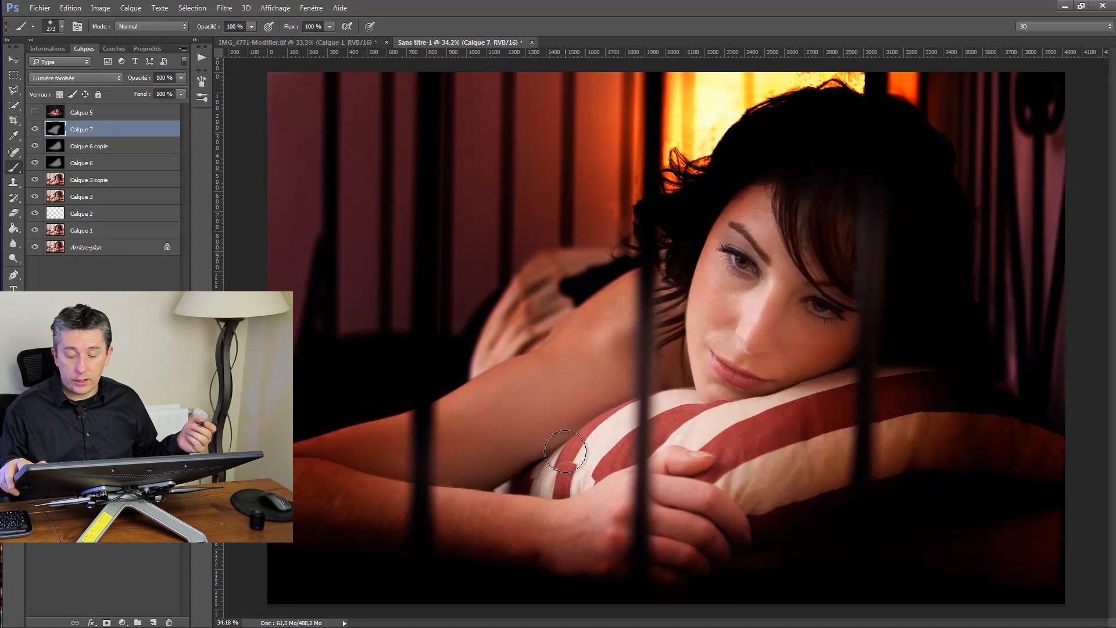
Add a new neutral grey Lumière tamisée layer, undo a test stroke on the arm, and set the brush opacity to 41 %
{"action": "key", "text": "ctrl+alt+shift+n"}
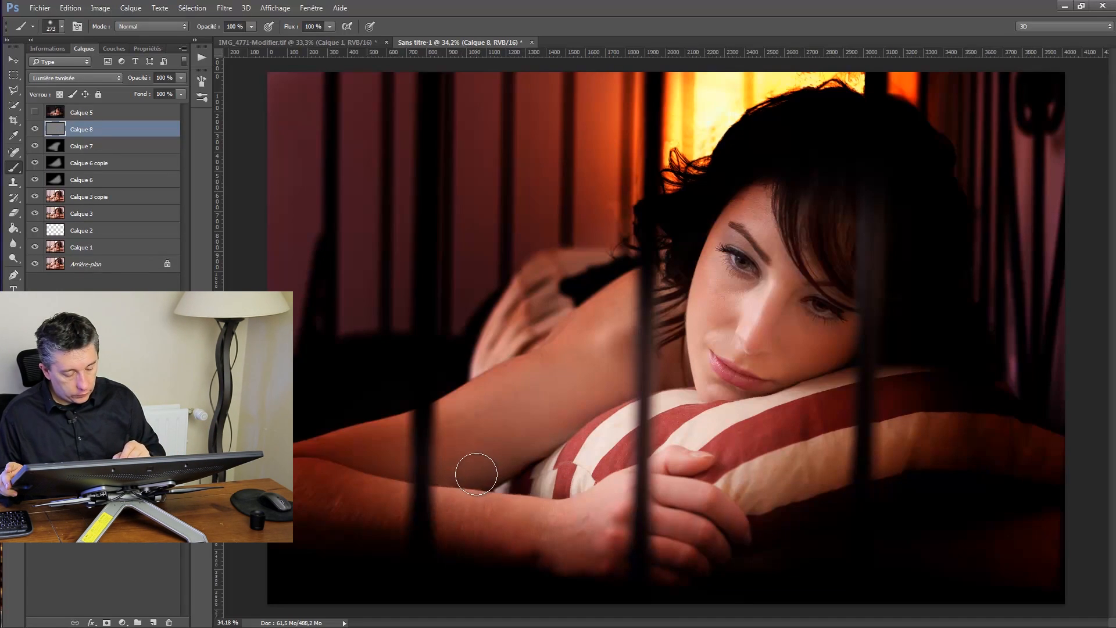
{"action": "left_click_drag", "start_coordinate": [476, 474], "coordinate": [553, 429]}
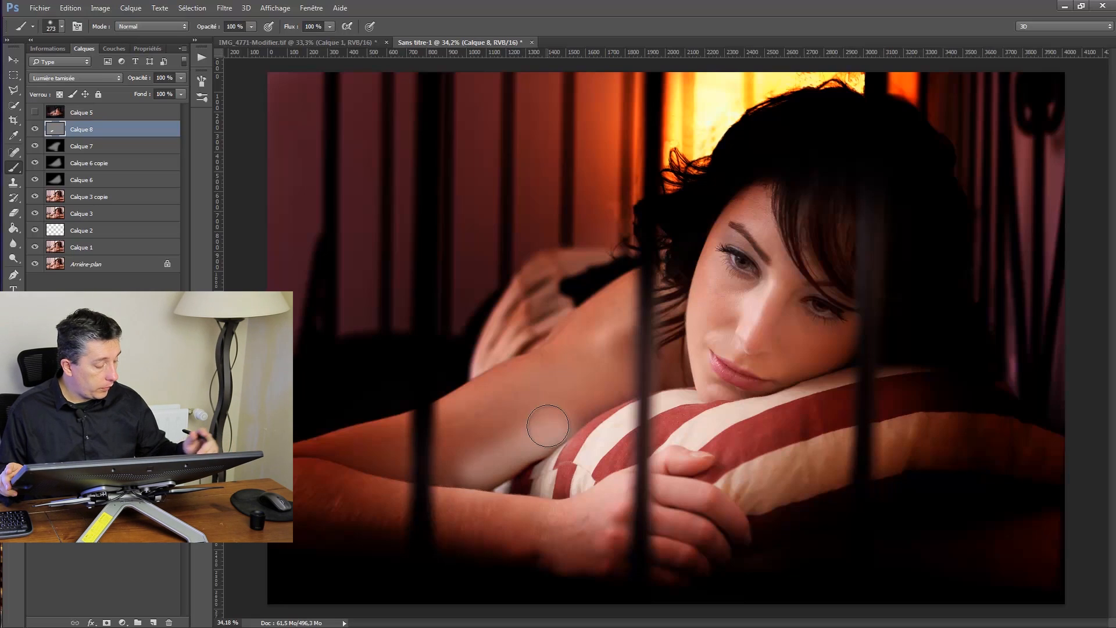
{"action": "key", "text": "ctrl+z"}
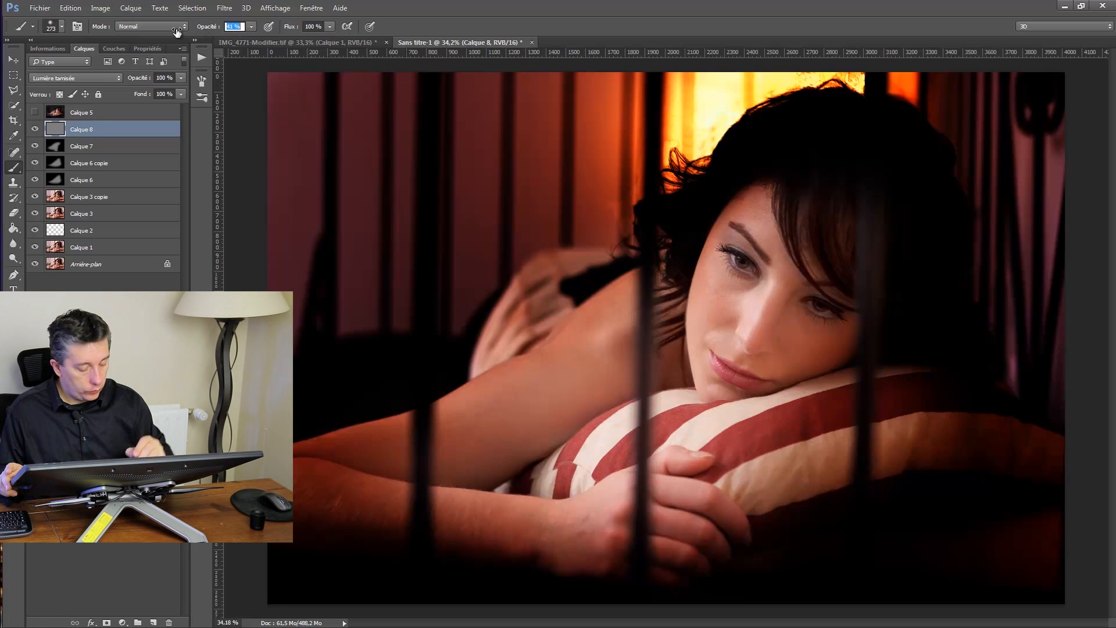
Shade the underside of the upper arm and lighten its upper edge toward the shoulder, with the layer opacity at 88 %
{"action": "mouse_move", "coordinate": [451, 482]}
{"action": "left_mouse_down"}
{"action": "mouse_move", "coordinate": [495, 475]}
{"action": "mouse_move", "coordinate": [609, 397]}
{"action": "mouse_move", "coordinate": [670, 378]}
{"action": "mouse_move", "coordinate": [546, 419]}
{"action": "mouse_move", "coordinate": [474, 466]}
{"action": "mouse_move", "coordinate": [657, 378]}
{"action": "mouse_move", "coordinate": [682, 392]}
{"action": "left_mouse_up"}
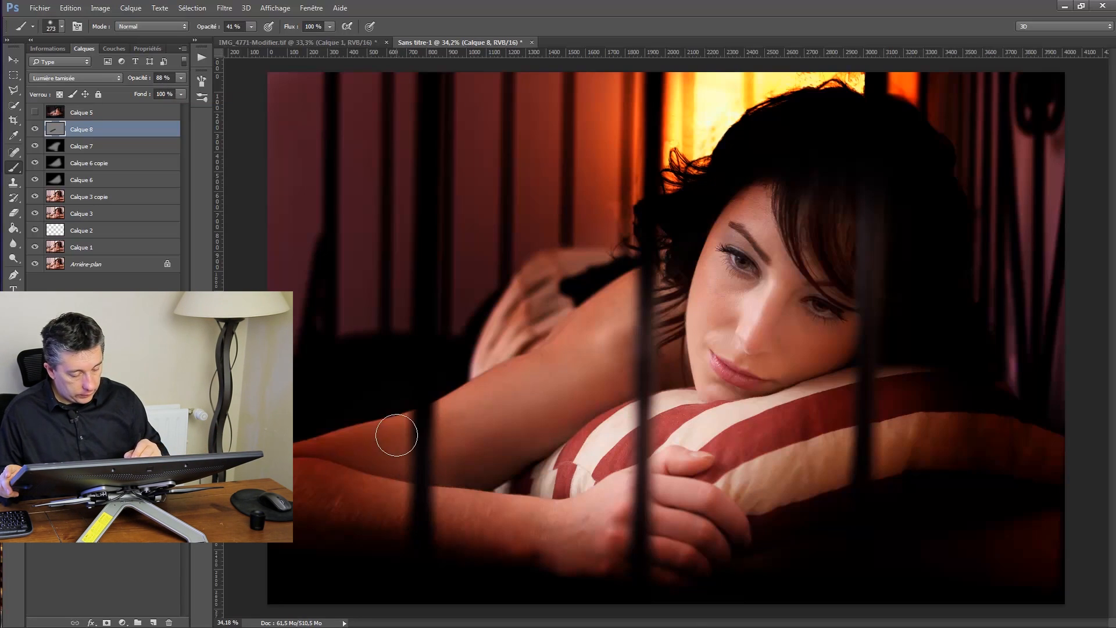
{"action": "mouse_move", "coordinate": [403, 433]}
{"action": "left_mouse_down"}
{"action": "mouse_move", "coordinate": [528, 374]}
{"action": "mouse_move", "coordinate": [625, 300]}
{"action": "mouse_move", "coordinate": [600, 351]}
{"action": "left_mouse_up"}
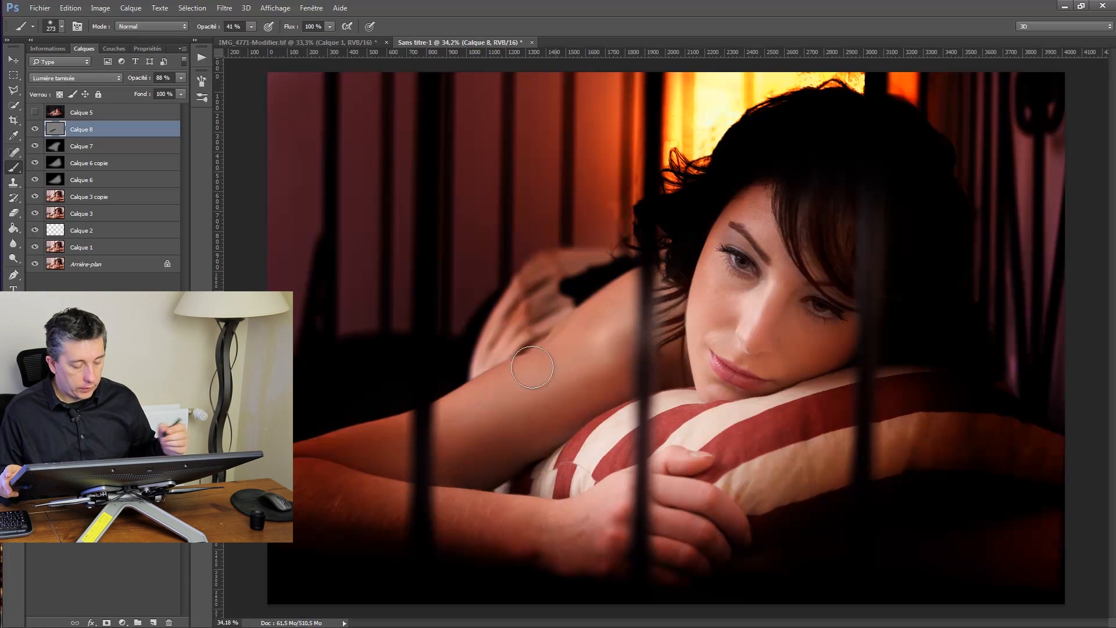
{"action": "mouse_move", "coordinate": [424, 414]}
{"action": "left_mouse_down"}
{"action": "mouse_move", "coordinate": [338, 457]}
{"action": "mouse_move", "coordinate": [384, 433]}
{"action": "mouse_move", "coordinate": [313, 446]}
{"action": "mouse_move", "coordinate": [423, 424]}
{"action": "mouse_move", "coordinate": [324, 451]}
{"action": "left_mouse_up"}
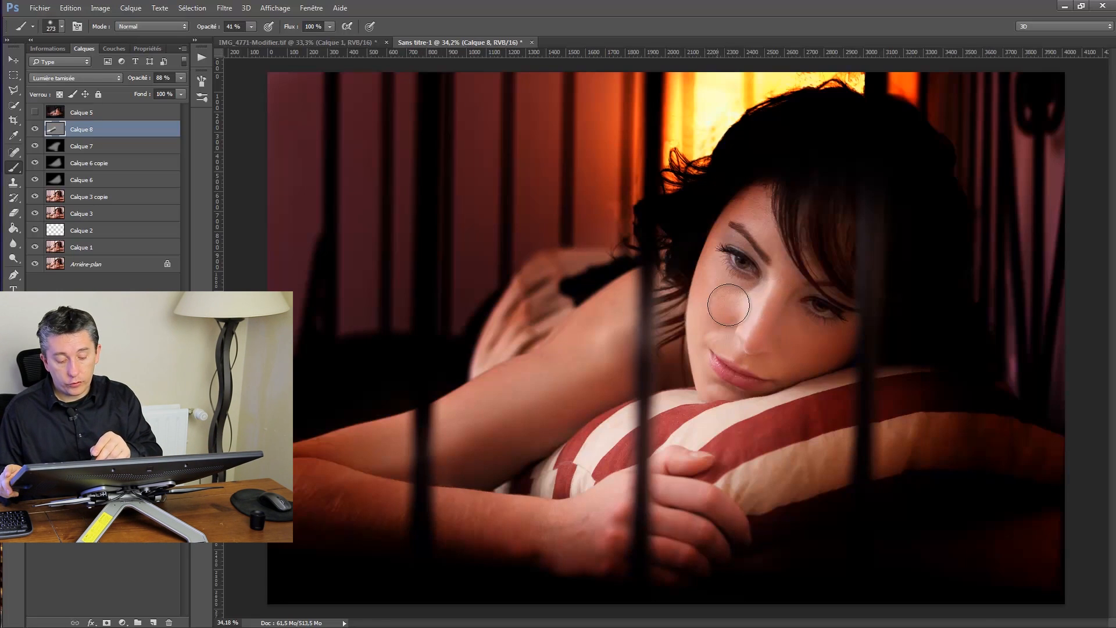
Add another neutral grey Lumière tamisée layer and darken the shaded side of the face, the striped pillow and the hand's lower edge
{"action": "mouse_move", "coordinate": [820, 333]}
{"action": "left_mouse_down"}
{"action": "mouse_move", "coordinate": [822, 307]}
{"action": "mouse_move", "coordinate": [804, 347]}
{"action": "left_mouse_up"}
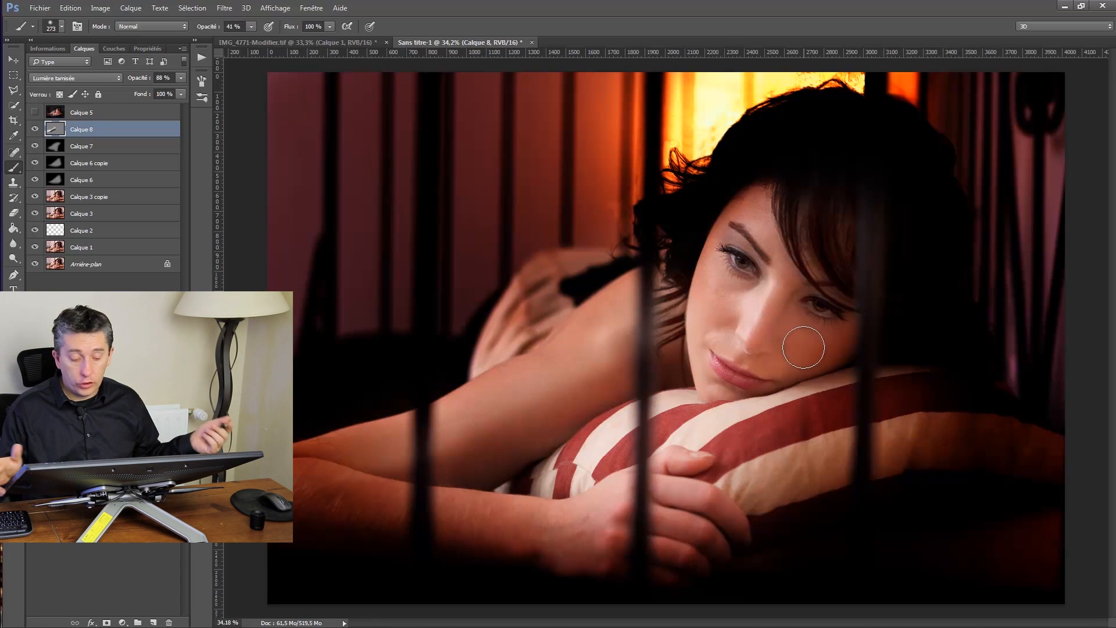
{"action": "key", "text": "ctrl+shift+alt+n"}
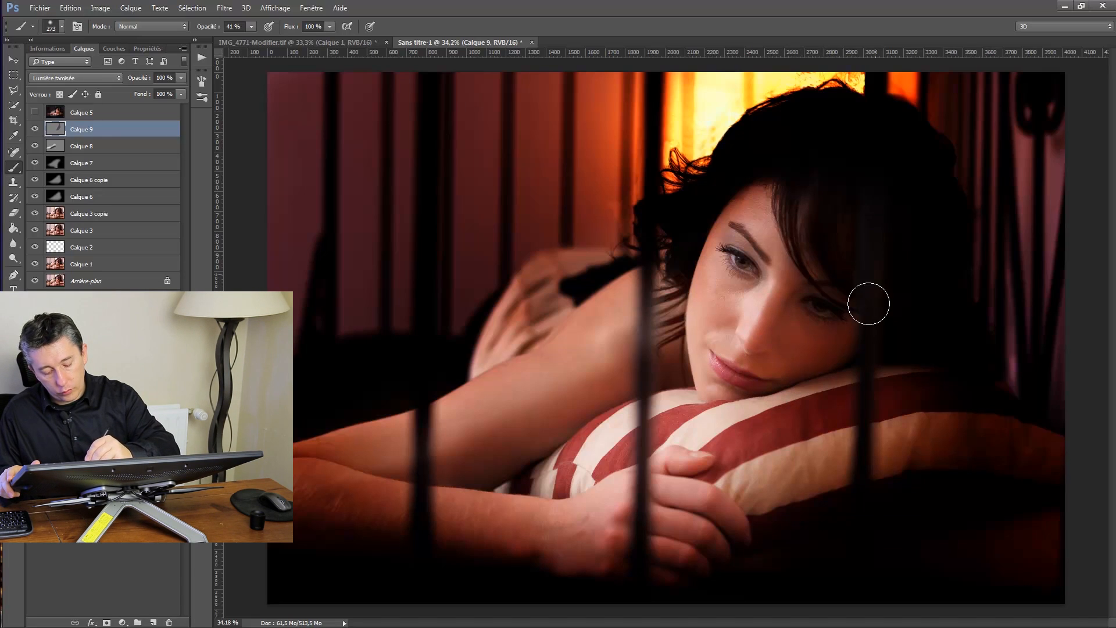
{"action": "mouse_move", "coordinate": [794, 442]}
{"action": "left_mouse_down"}
{"action": "mouse_move", "coordinate": [842, 442]}
{"action": "mouse_move", "coordinate": [872, 418]}
{"action": "mouse_move", "coordinate": [824, 465]}
{"action": "left_mouse_up"}
{"action": "mouse_move", "coordinate": [846, 411]}
{"action": "left_mouse_down"}
{"action": "mouse_move", "coordinate": [830, 436]}
{"action": "mouse_move", "coordinate": [882, 465]}
{"action": "mouse_move", "coordinate": [917, 394]}
{"action": "left_mouse_up"}
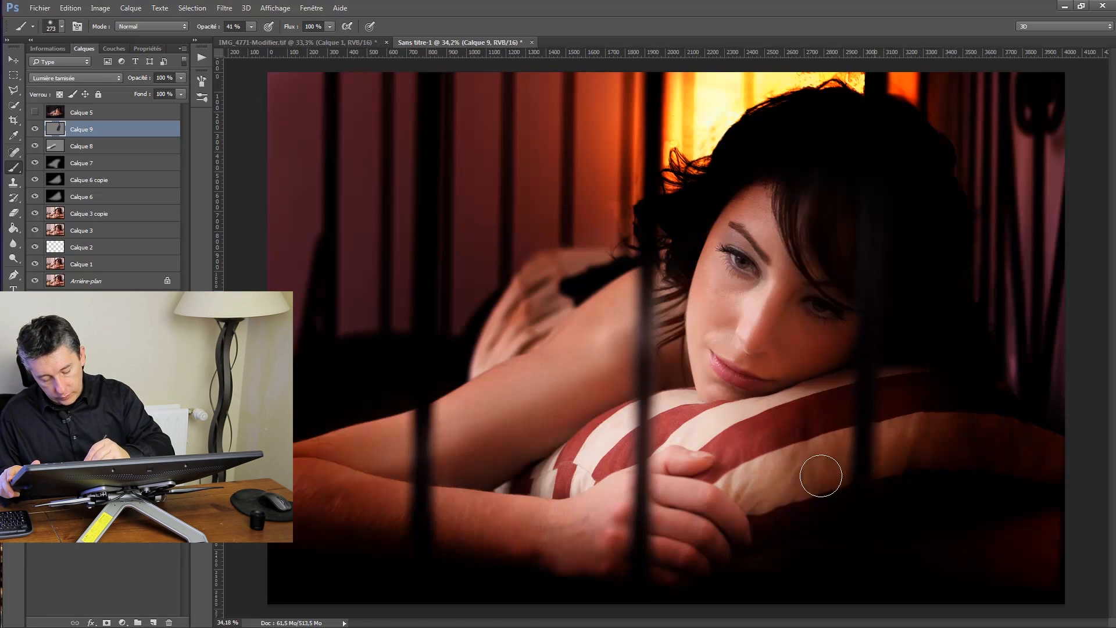
{"action": "mouse_move", "coordinate": [832, 452]}
{"action": "left_mouse_down"}
{"action": "mouse_move", "coordinate": [770, 508]}
{"action": "mouse_move", "coordinate": [794, 490]}
{"action": "mouse_move", "coordinate": [739, 500]}
{"action": "mouse_move", "coordinate": [777, 478]}
{"action": "mouse_move", "coordinate": [741, 489]}
{"action": "mouse_move", "coordinate": [822, 473]}
{"action": "mouse_move", "coordinate": [733, 487]}
{"action": "mouse_move", "coordinate": [806, 467]}
{"action": "mouse_move", "coordinate": [751, 486]}
{"action": "left_mouse_up"}
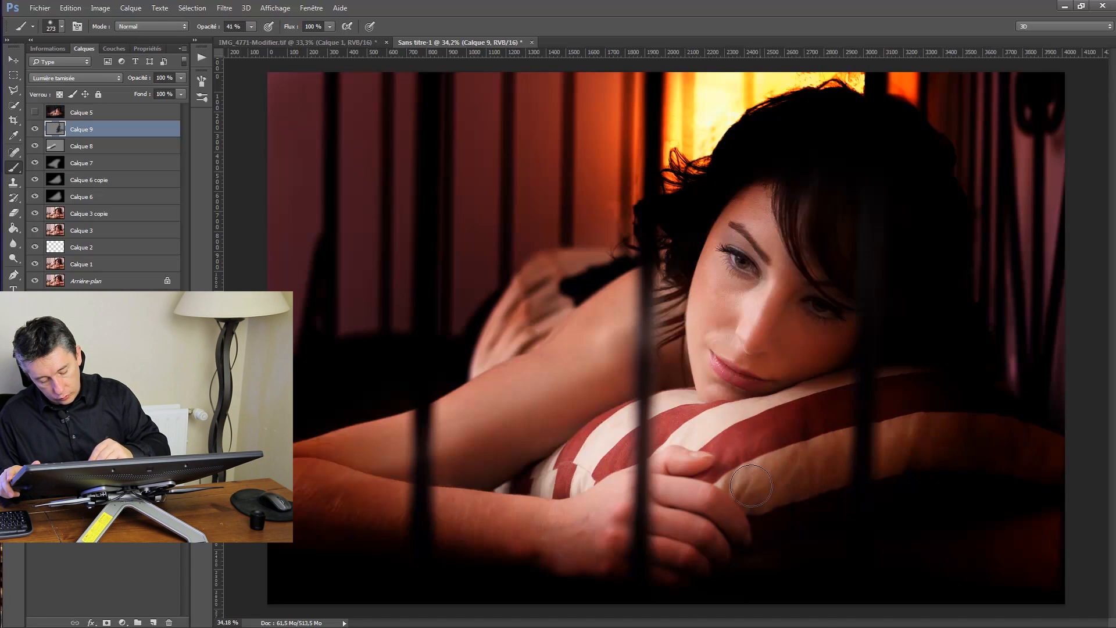
{"action": "mouse_move", "coordinate": [744, 546]}
{"action": "left_mouse_down"}
{"action": "mouse_move", "coordinate": [713, 538]}
{"action": "mouse_move", "coordinate": [677, 551]}
{"action": "left_mouse_up"}
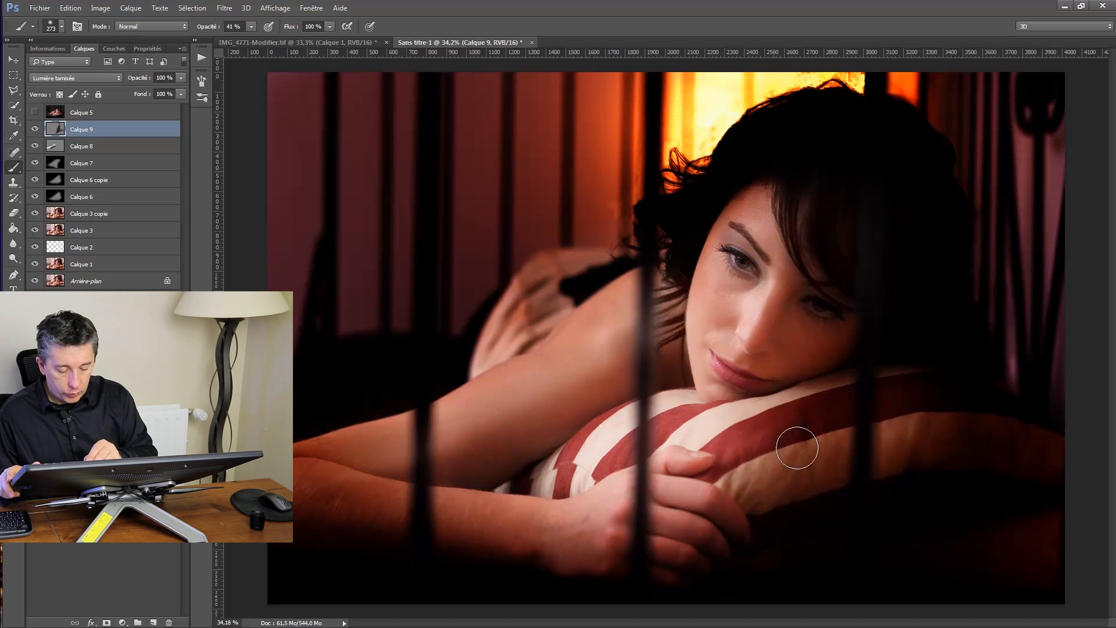
{"action": "left_click_drag", "start_coordinate": [731, 458], "coordinate": [742, 447]}
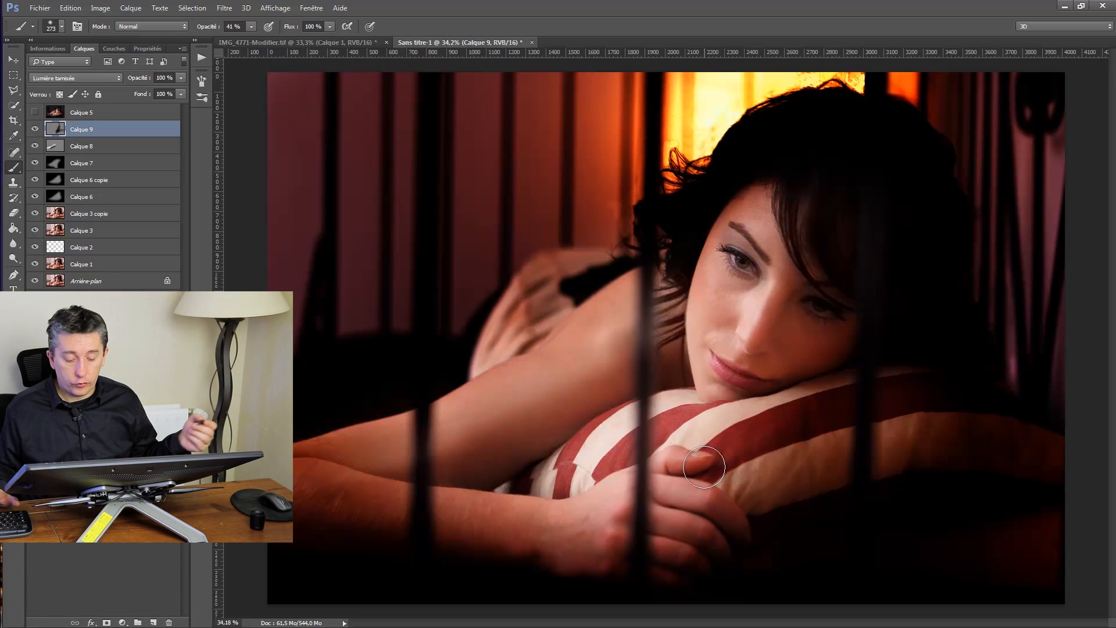
Duplicate Calque 9 and set the copy's opacity to 31 %
{"action": "key", "text": "ctrl+j"}
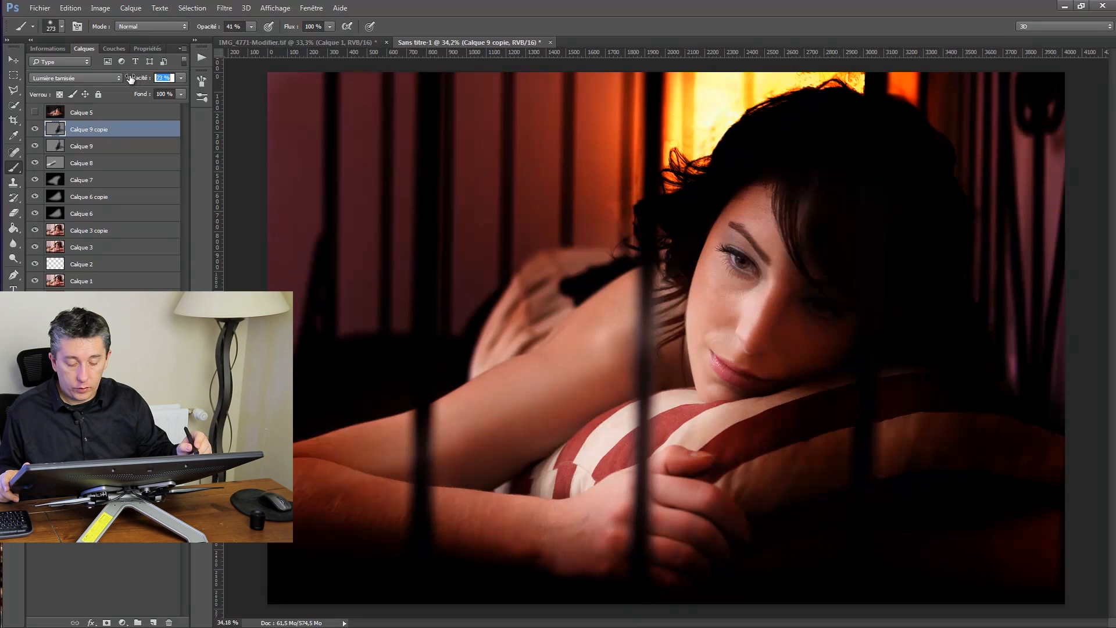
{"action": "left_click_drag", "start_coordinate": [124, 78], "coordinate": [140, 79]}
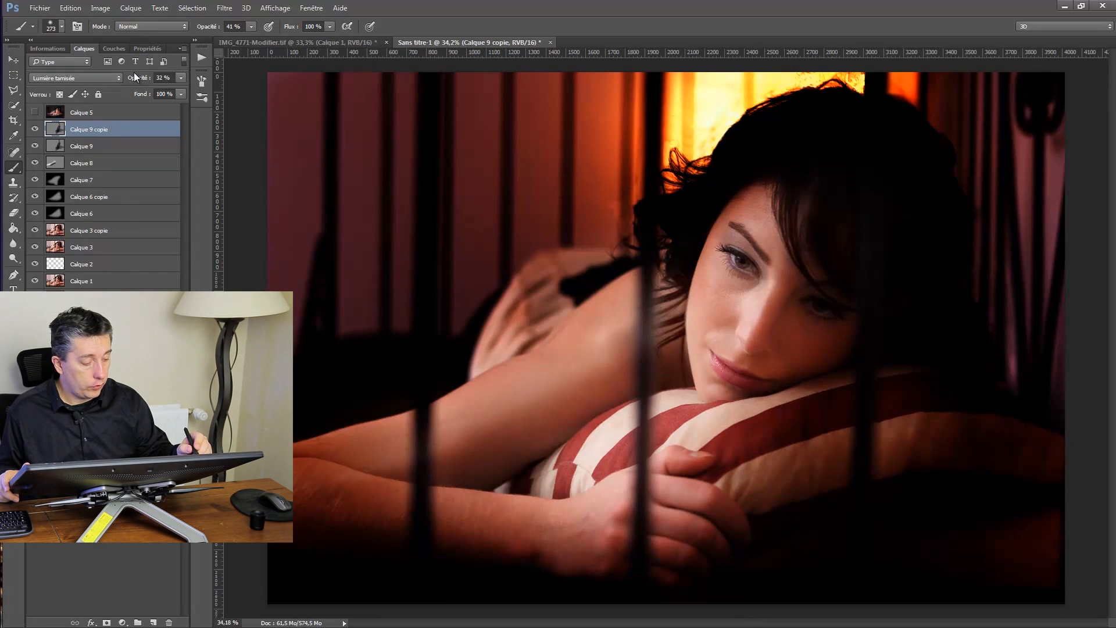
{"action": "left_click_drag", "start_coordinate": [133, 73], "coordinate": [133, 77]}
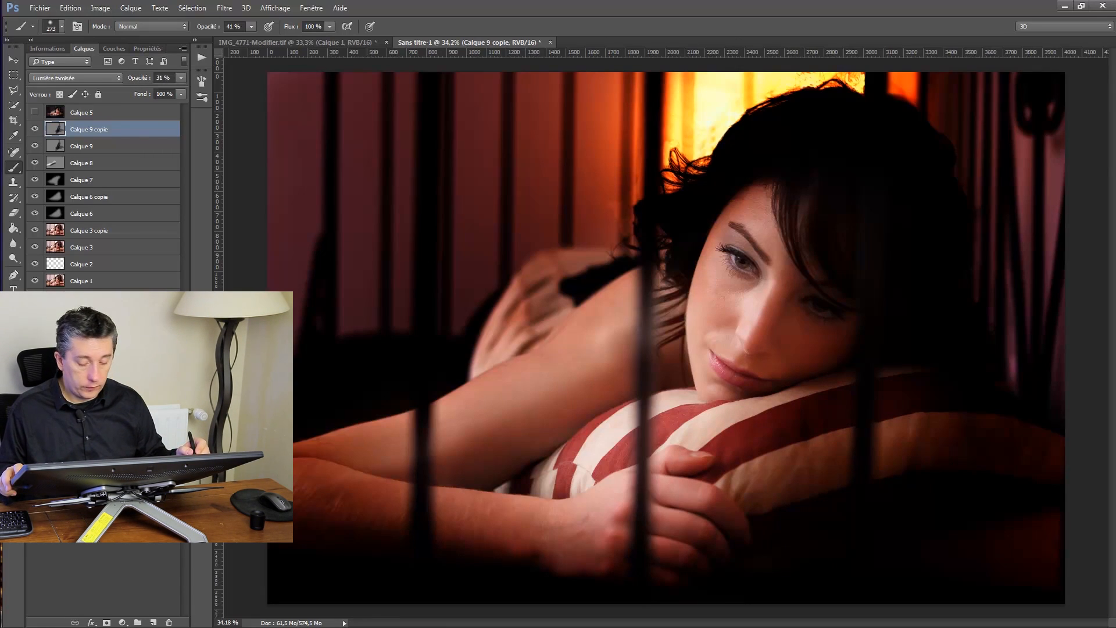
Compare the retouched image with the original background and with the earlier version on Calque 5
{"action": "left_click", "coordinate": [35, 298], "text": "alt"}
{"action": "left_click", "coordinate": [35, 297], "text": "alt"}
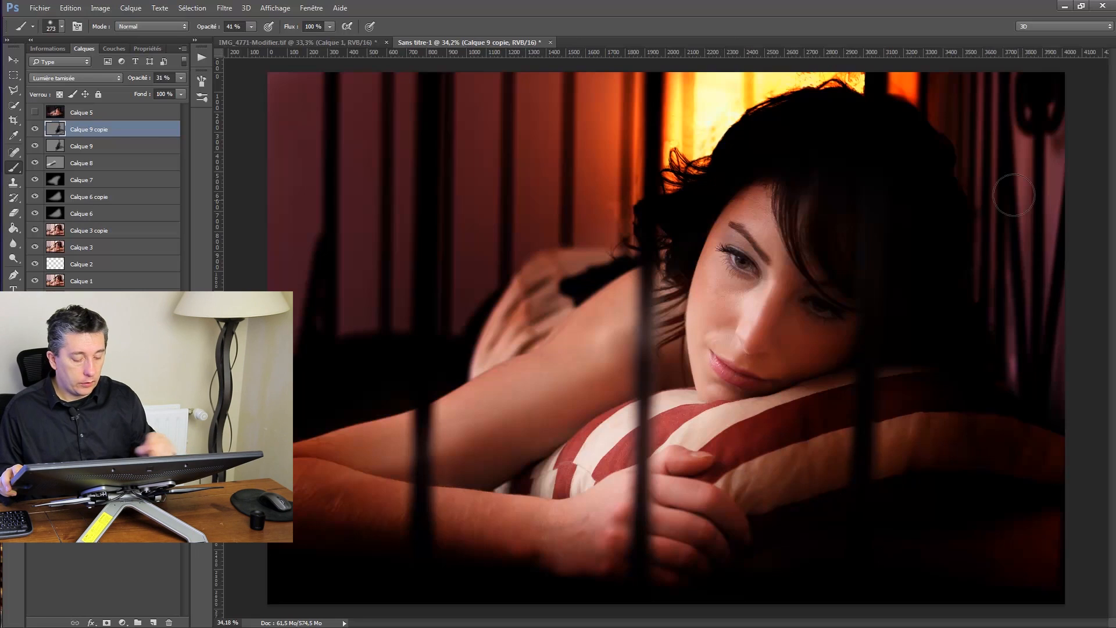
{"action": "left_click_drag", "start_coordinate": [476, 130], "coordinate": [264, 183]}
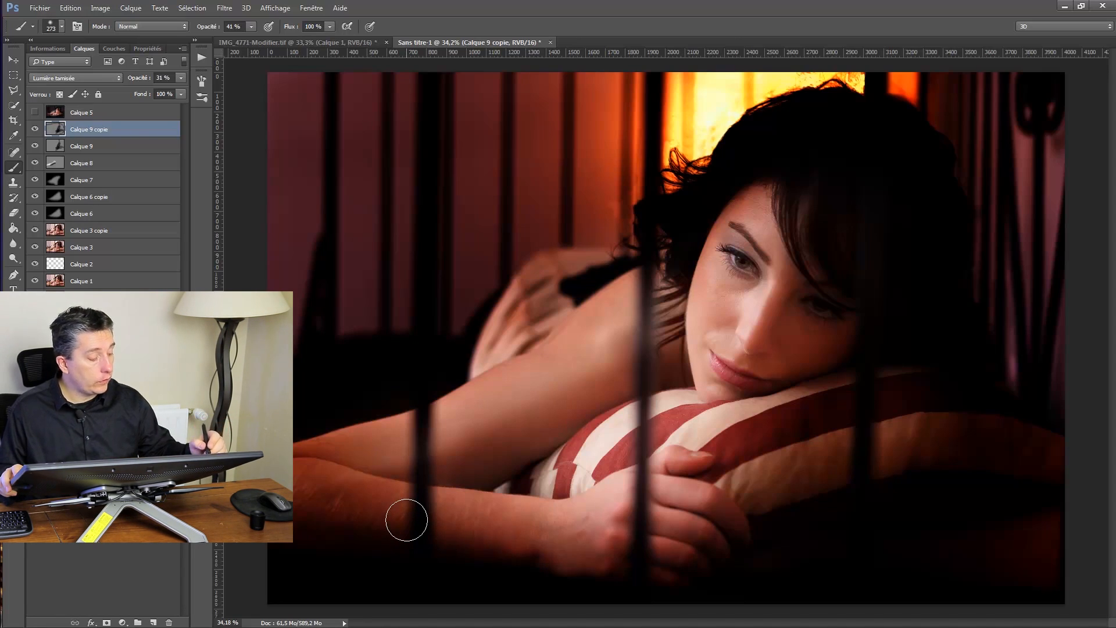
{"action": "left_click", "coordinate": [35, 113]}
{"action": "left_click", "coordinate": [35, 113]}
{"action": "left_click", "coordinate": [36, 112]}
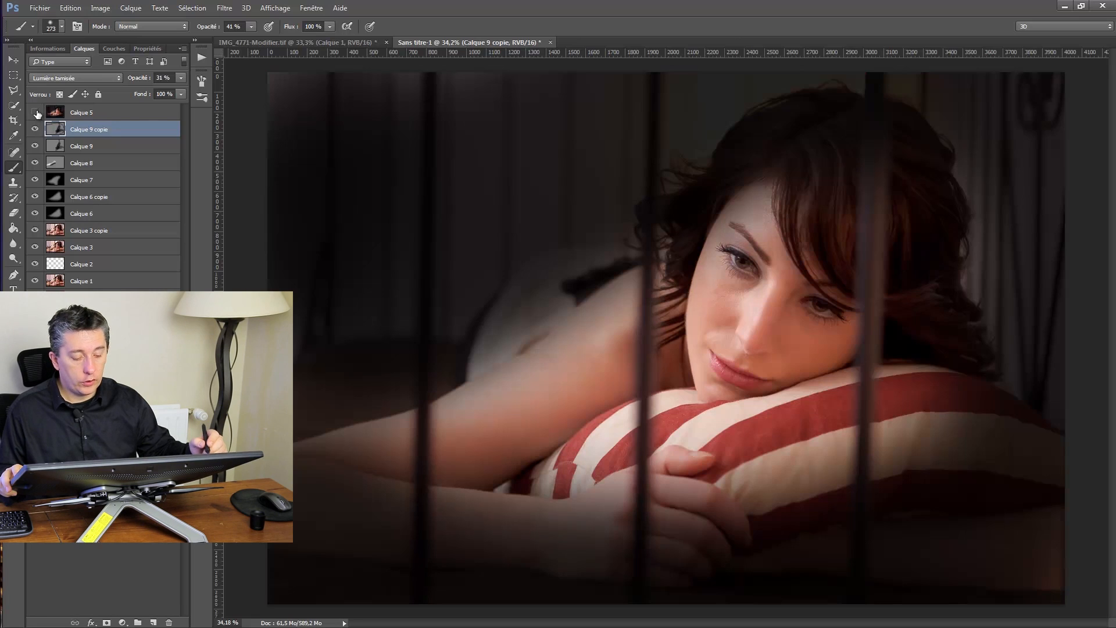
{"action": "left_click", "coordinate": [36, 112]}
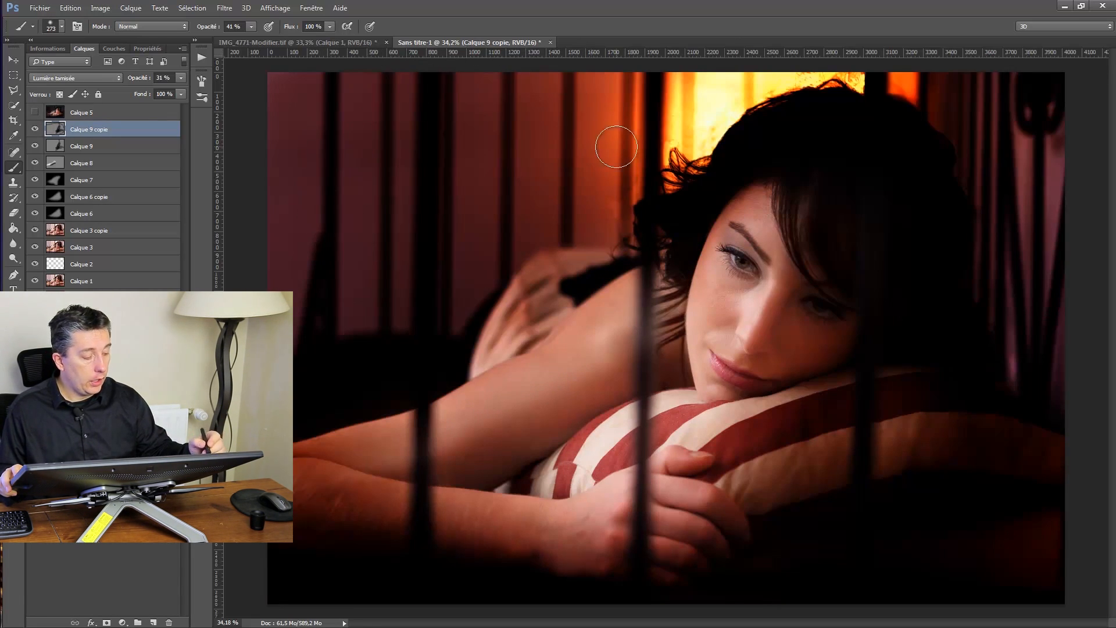
Delete Calque 5, the earlier version above the grey layers
{"action": "left_click", "coordinate": [38, 111]}
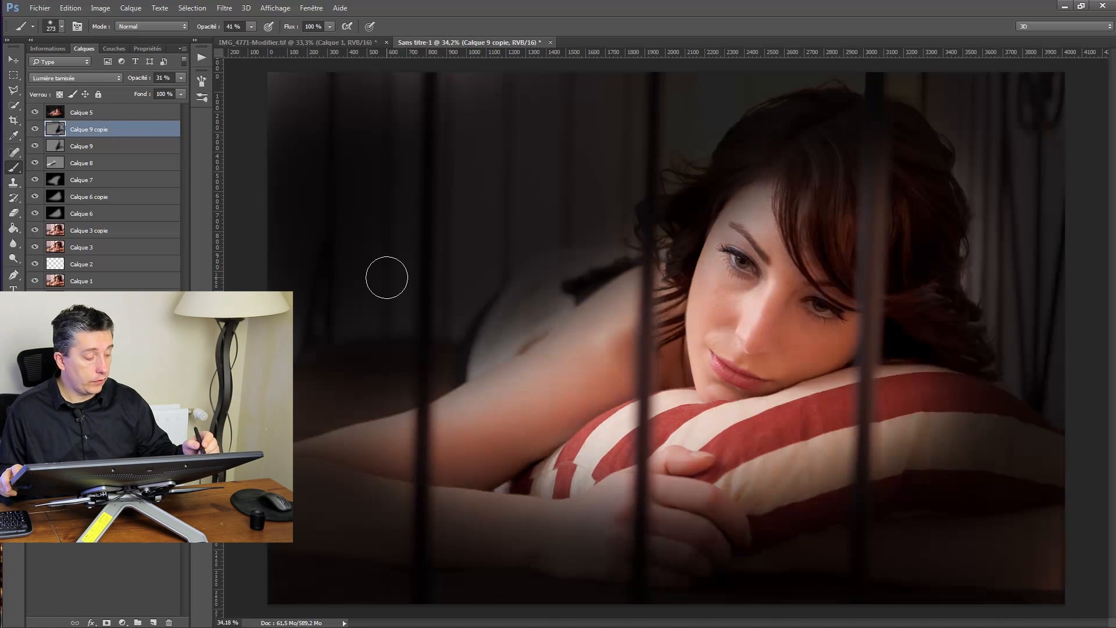
{"action": "left_click", "coordinate": [75, 113]}
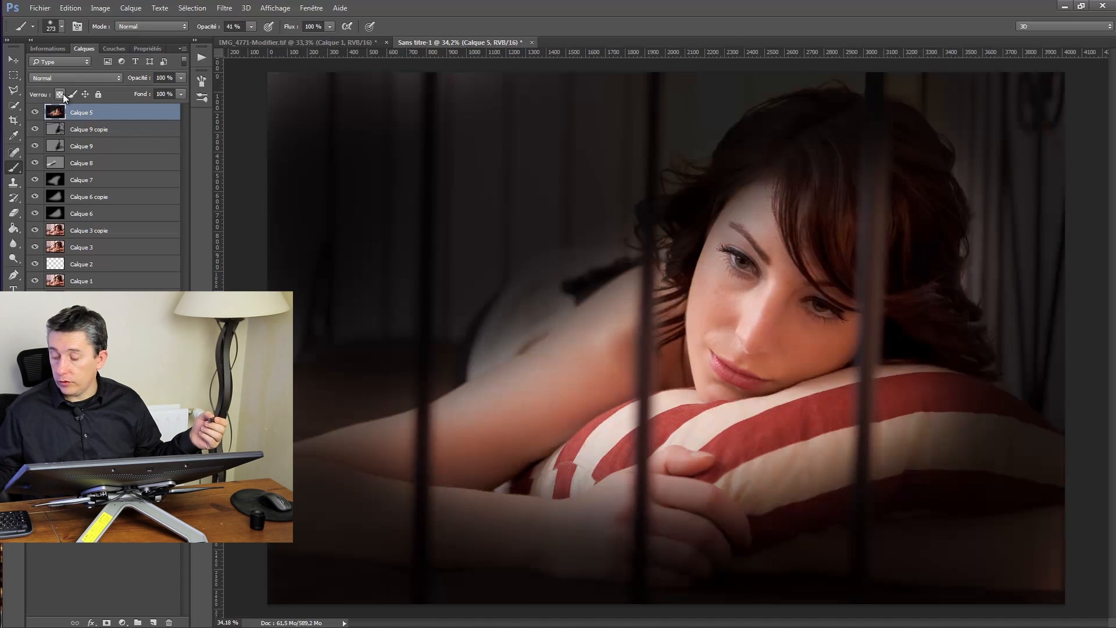
{"action": "key", "text": "Delete"}
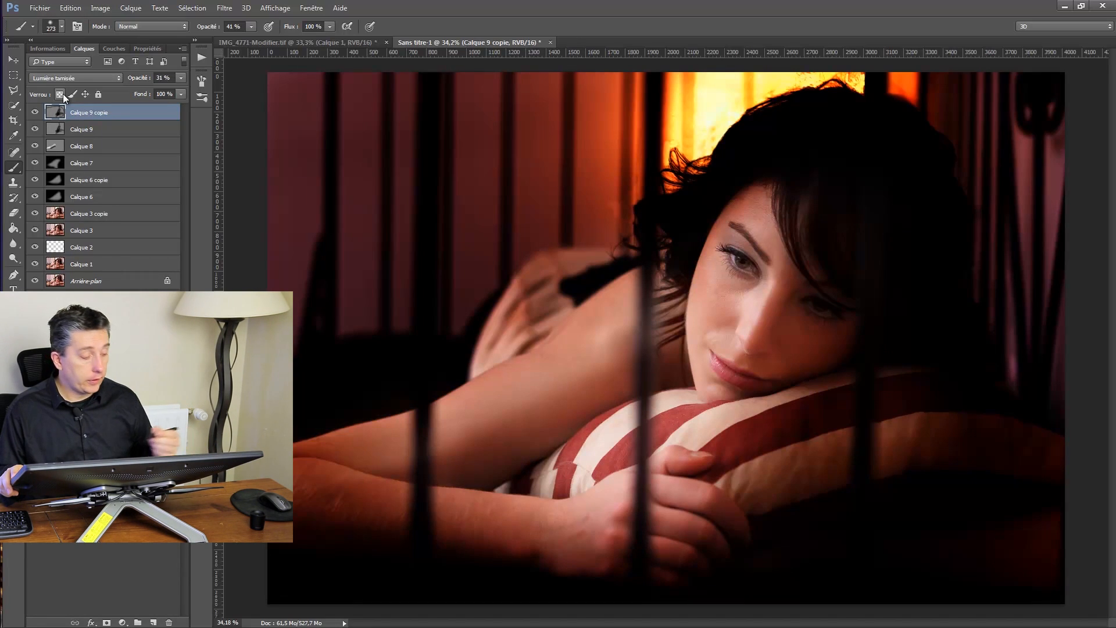
Add a Courbes adjustment layer and darken the RVB midtones with a point at input 140, output 111
{"action": "left_click", "coordinate": [122, 623]}
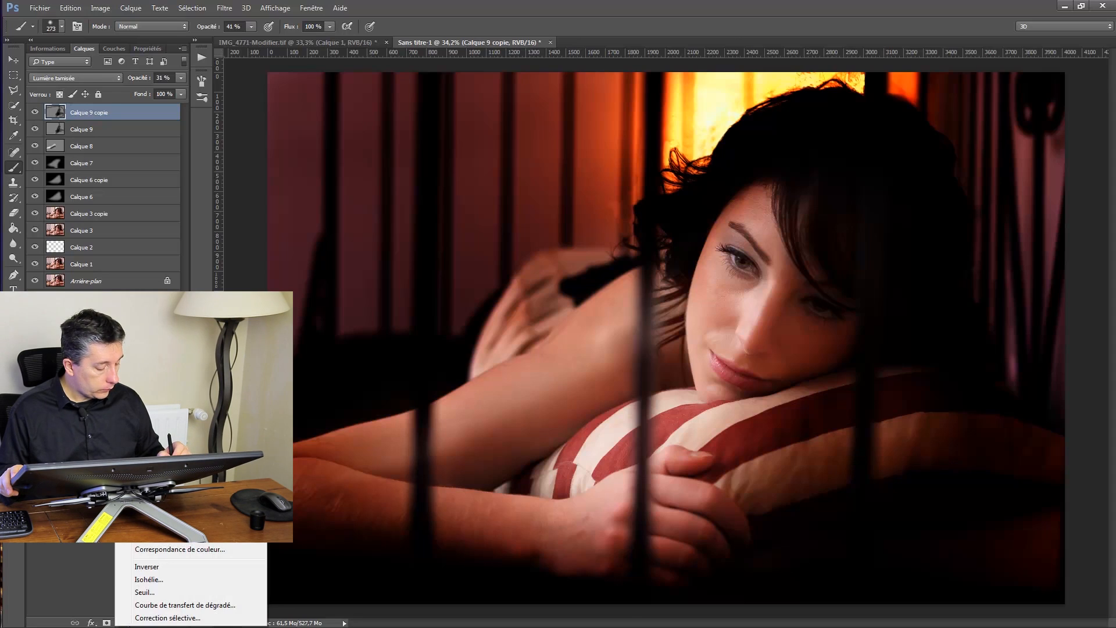
{"action": "left_click", "coordinate": [149, 442]}
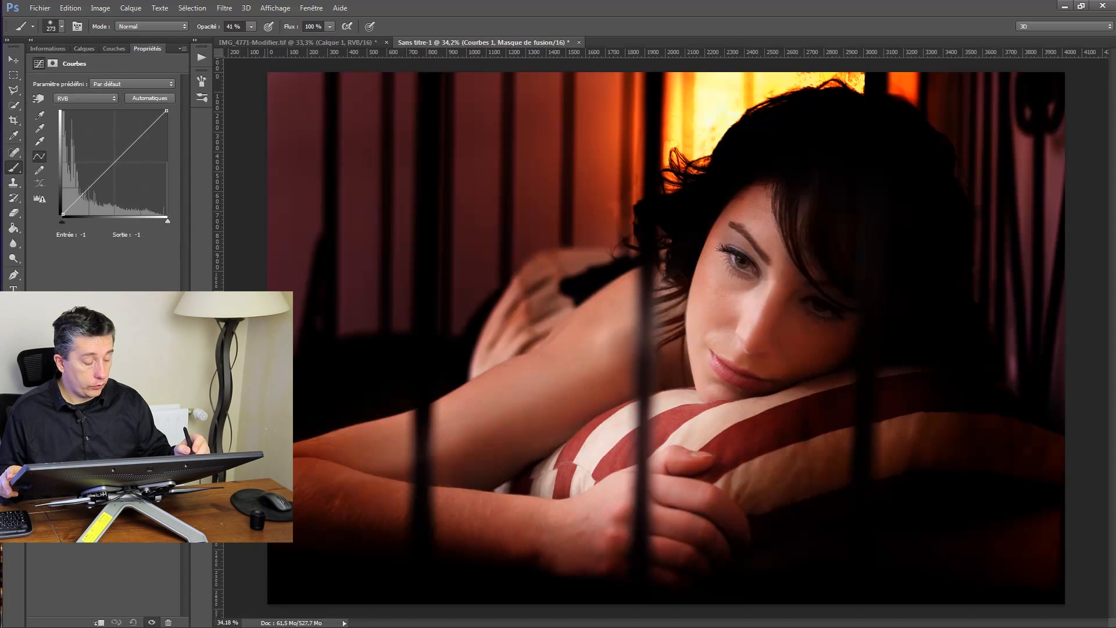
{"action": "left_click_drag", "start_coordinate": [118, 160], "coordinate": [123, 170]}
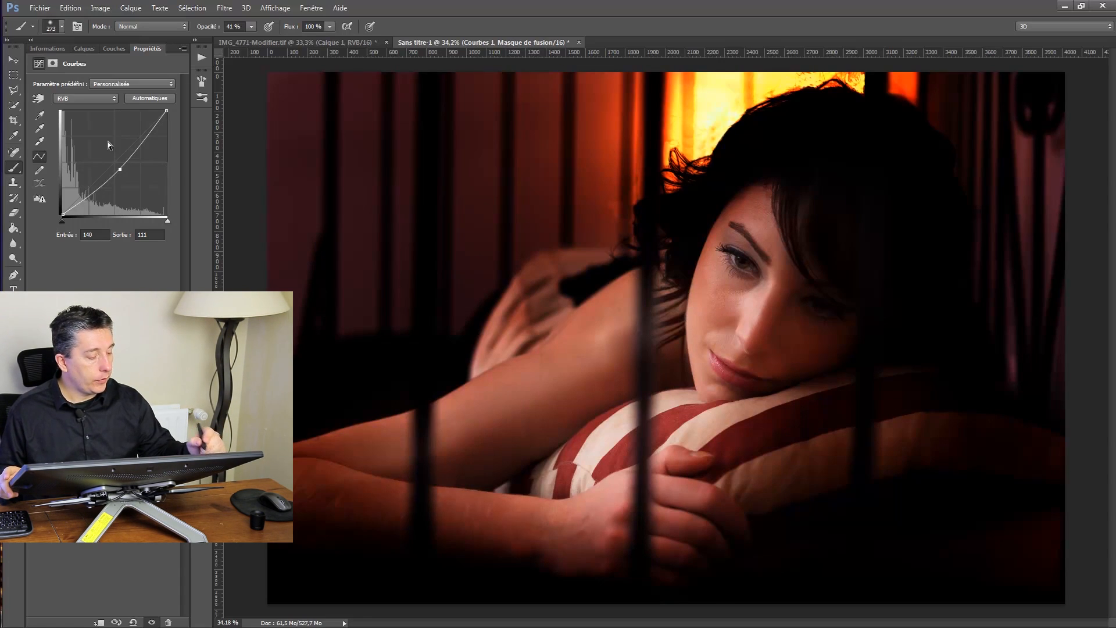
{"action": "left_click", "coordinate": [80, 49]}
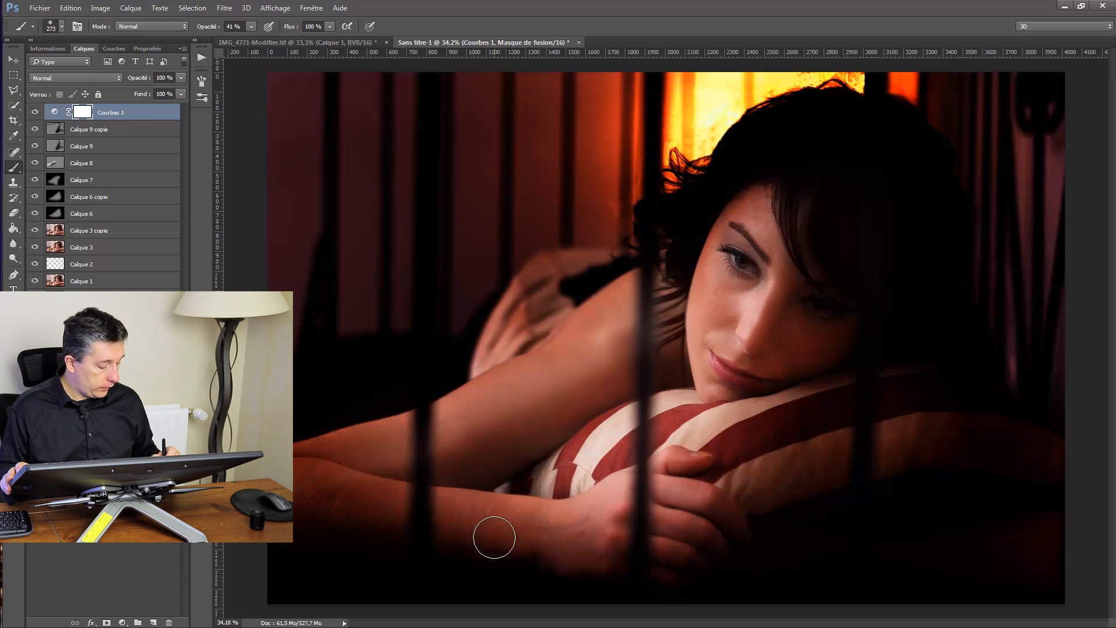
Add a Balance des couleurs adjustment layer with the midtones at Cyan -100, Magenta -17 and Bleu +41
{"action": "left_click", "coordinate": [122, 623]}
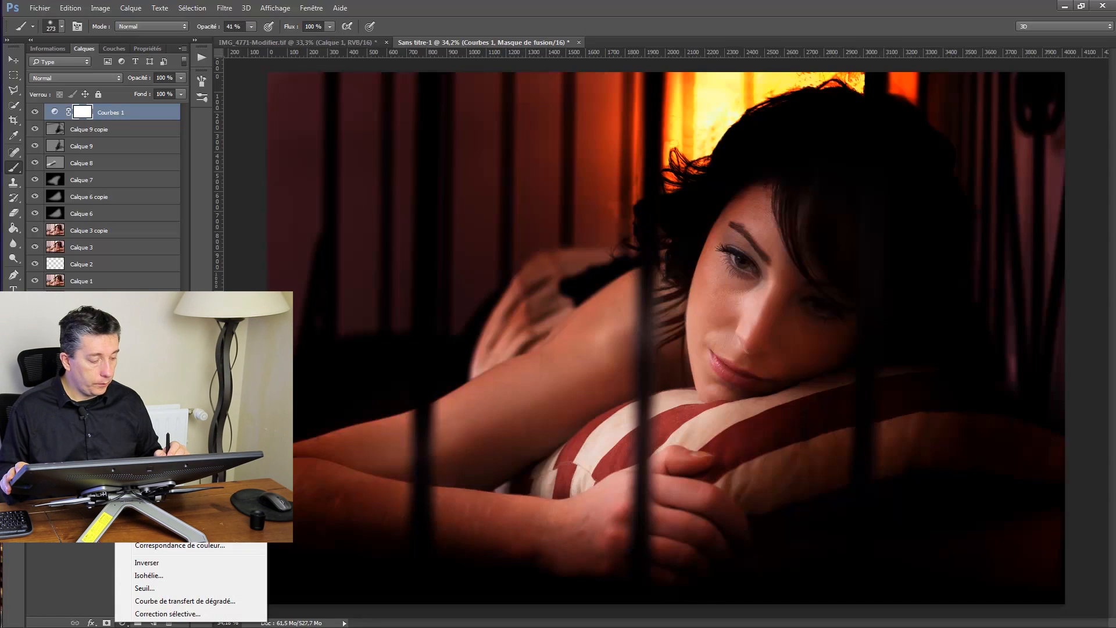
{"action": "left_click", "coordinate": [157, 494]}
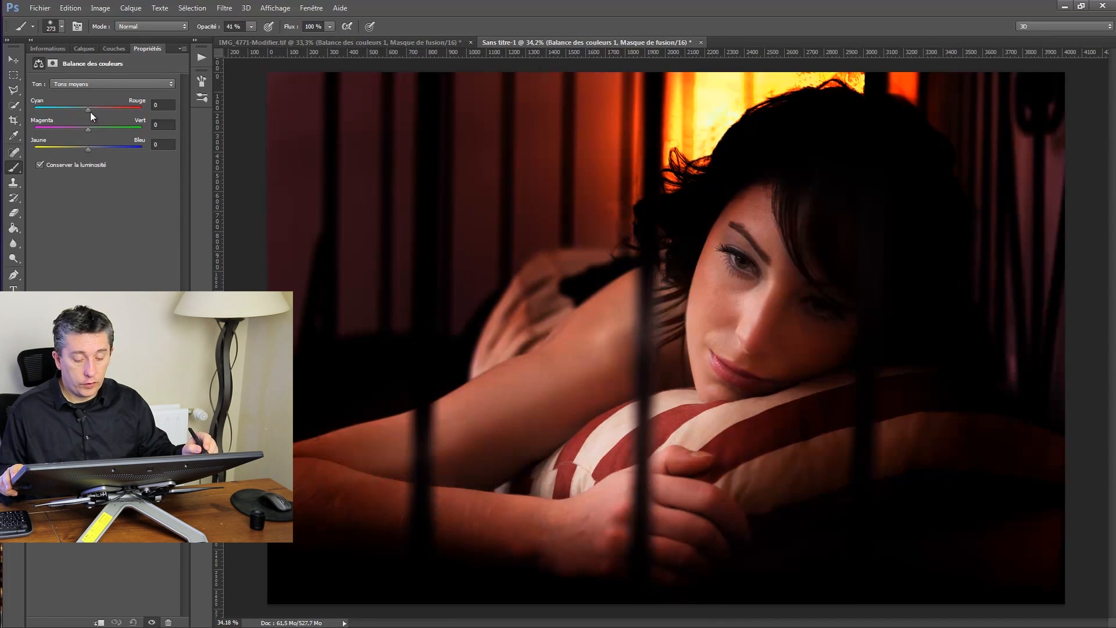
{"action": "mouse_move", "coordinate": [69, 112]}
{"action": "left_mouse_down"}
{"action": "mouse_move", "coordinate": [37, 111]}
{"action": "mouse_move", "coordinate": [119, 115]}
{"action": "mouse_move", "coordinate": [20, 110]}
{"action": "left_mouse_up"}
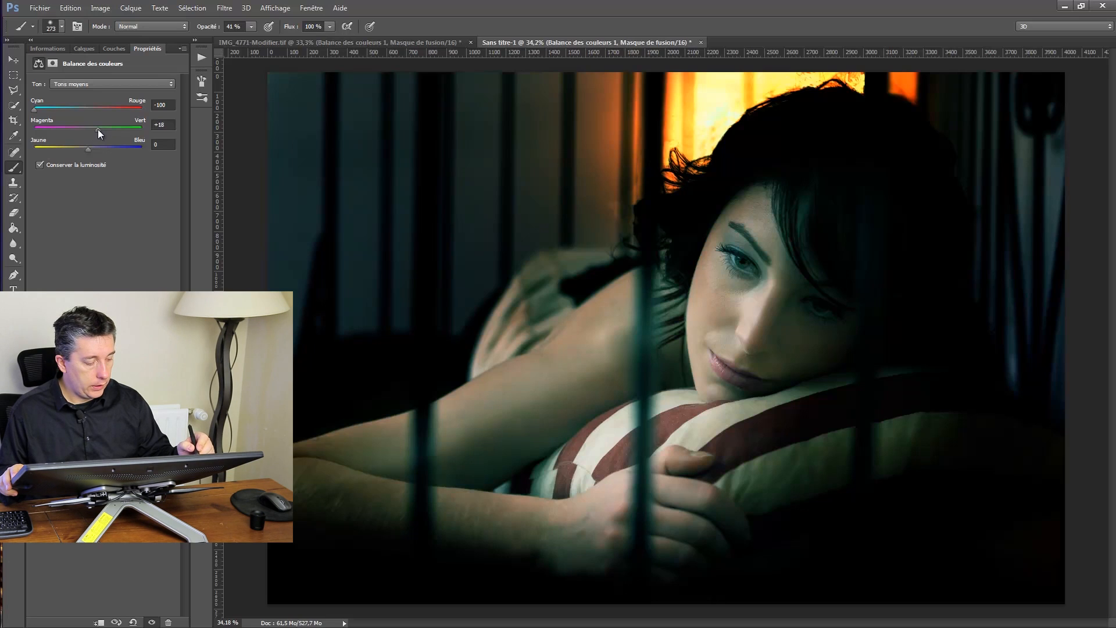
{"action": "left_click_drag", "start_coordinate": [98, 129], "coordinate": [90, 151]}
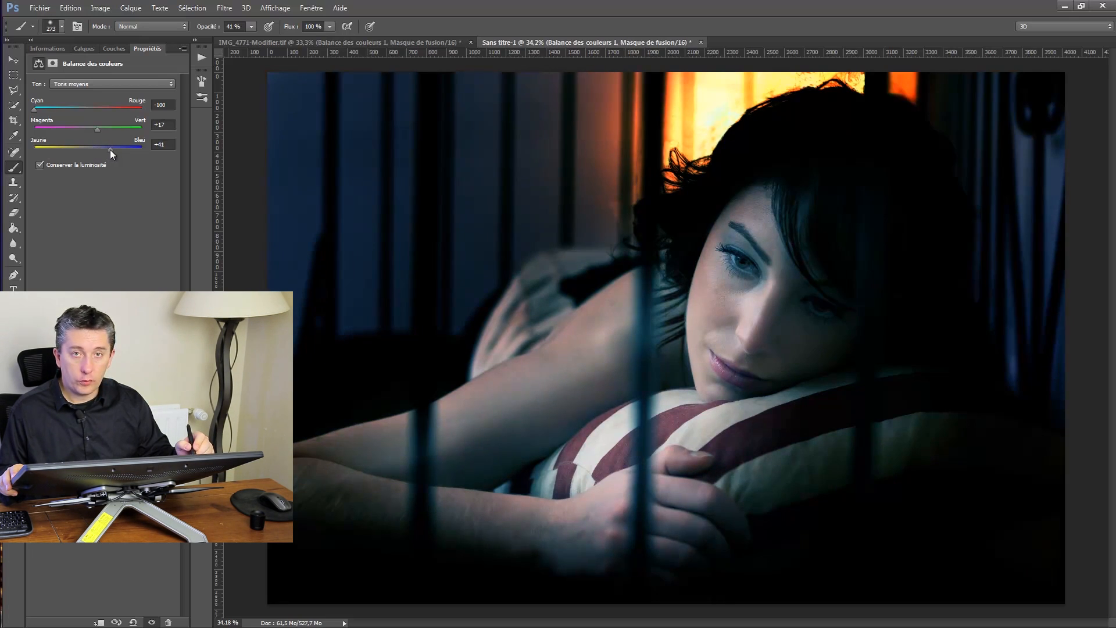
{"action": "left_click_drag", "start_coordinate": [112, 153], "coordinate": [84, 130]}
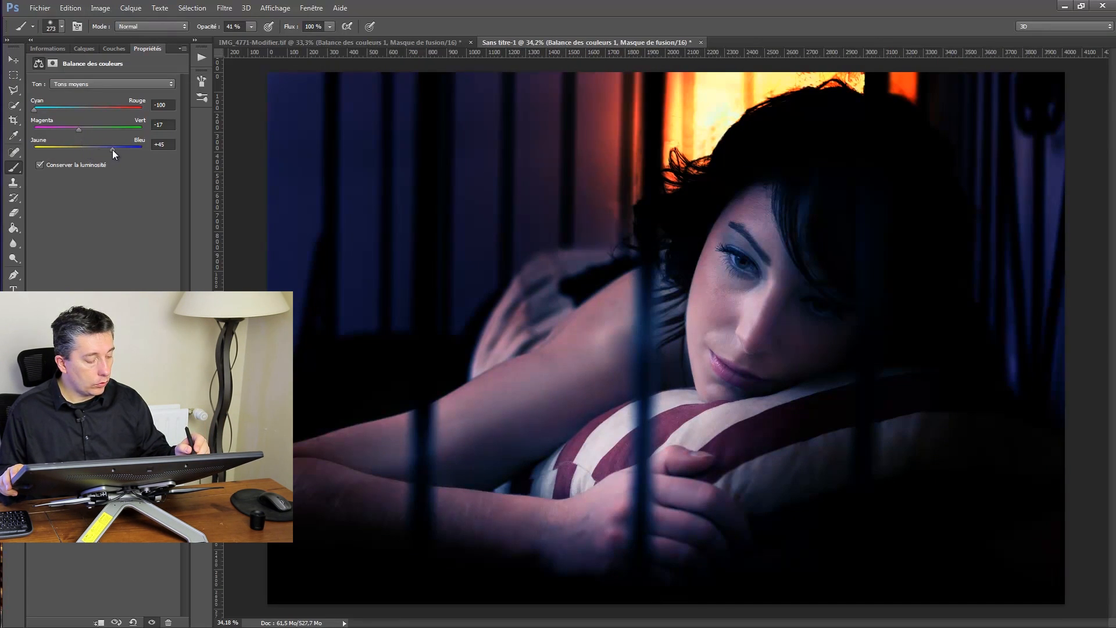
{"action": "left_click_drag", "start_coordinate": [110, 149], "coordinate": [110, 149]}
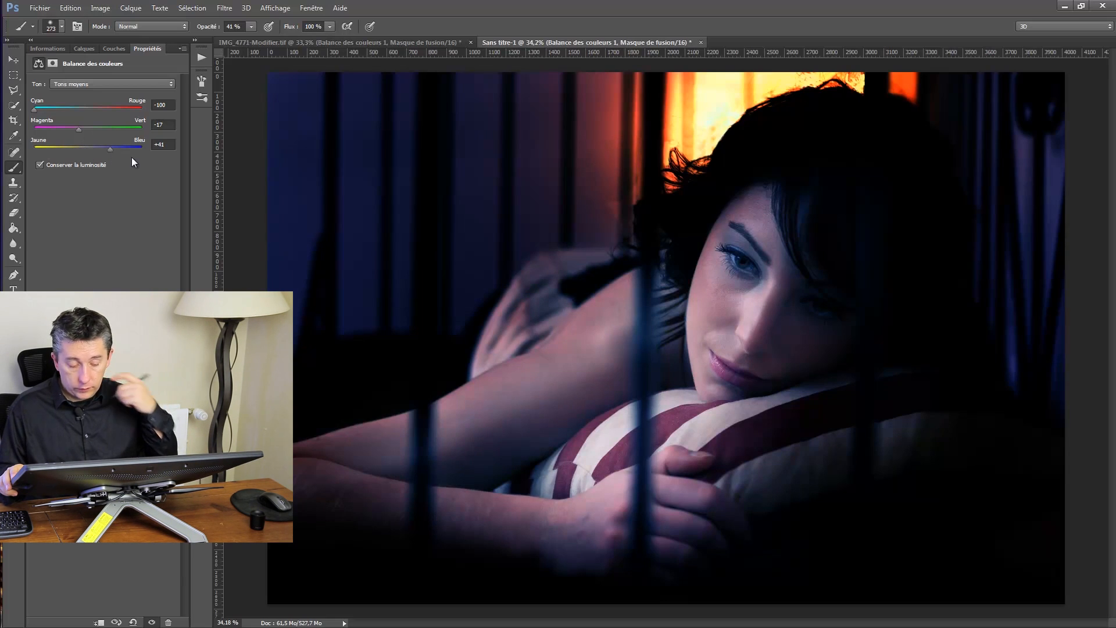
{"action": "left_click_drag", "start_coordinate": [35, 108], "coordinate": [3, 113]}
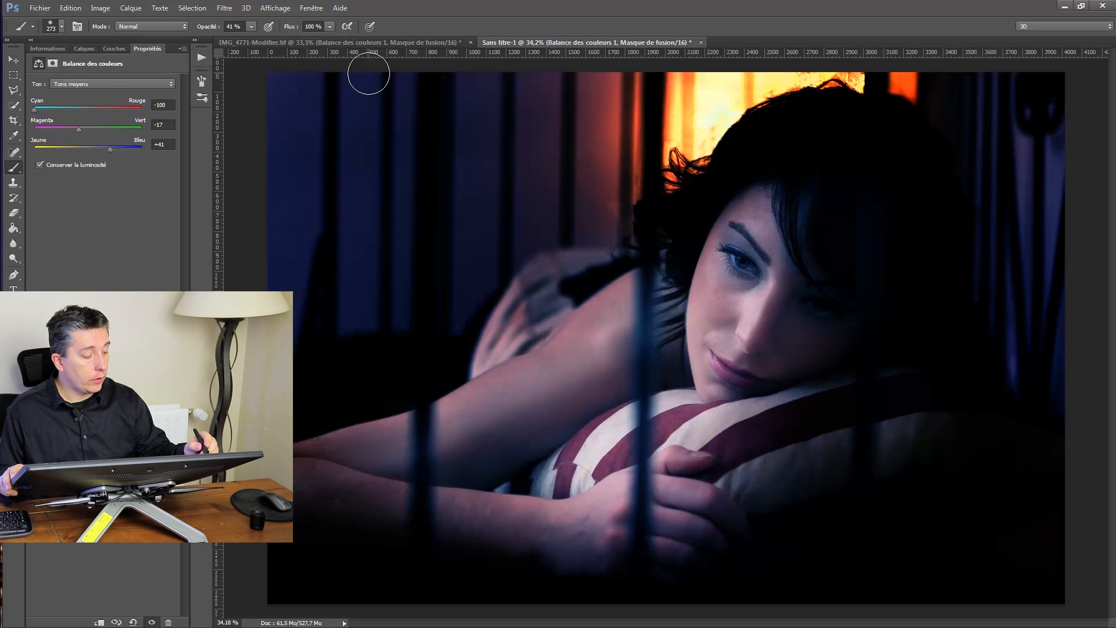
Select Calque 3 copie and examine the image's Rouge, Vert and Bleu channels one at a time
{"action": "left_click", "coordinate": [80, 49]}
{"action": "left_click", "coordinate": [60, 49]}
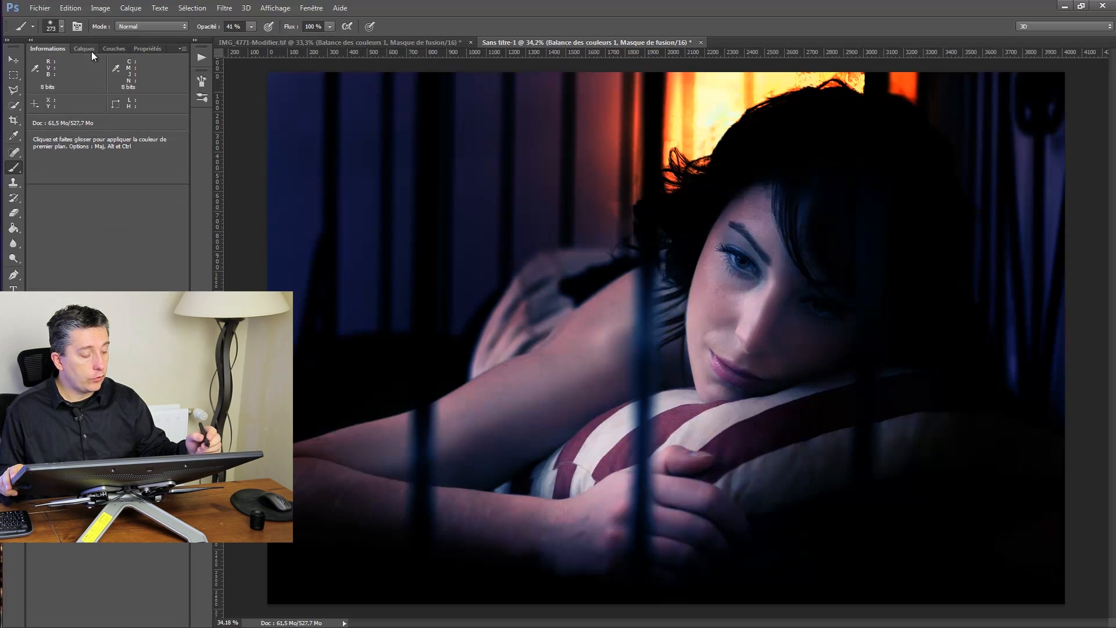
{"action": "left_click", "coordinate": [113, 49]}
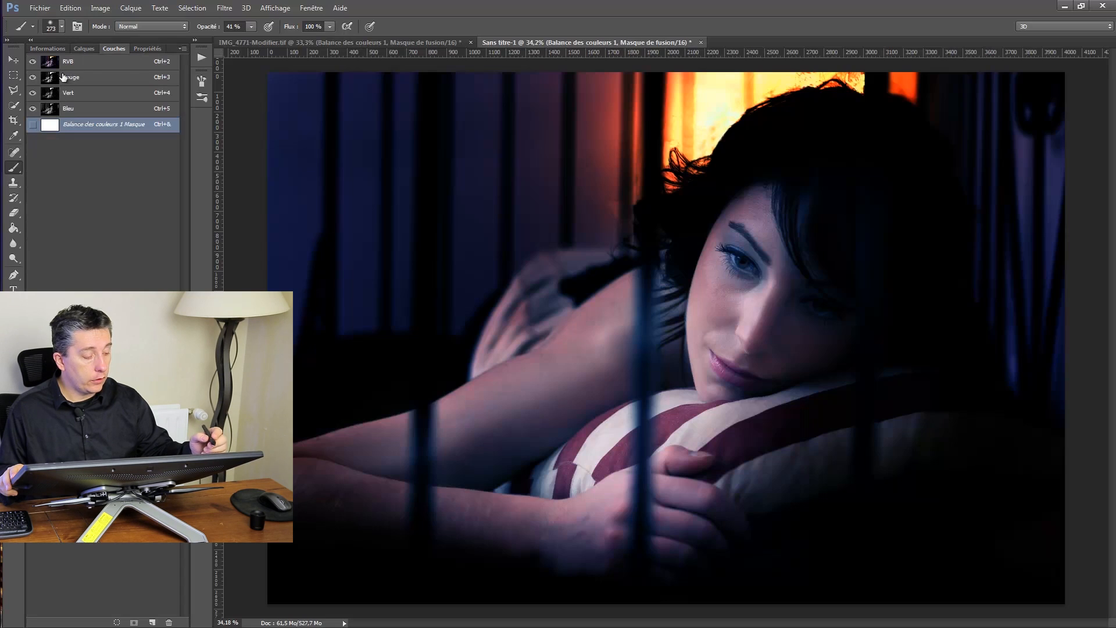
{"action": "left_click", "coordinate": [80, 48]}
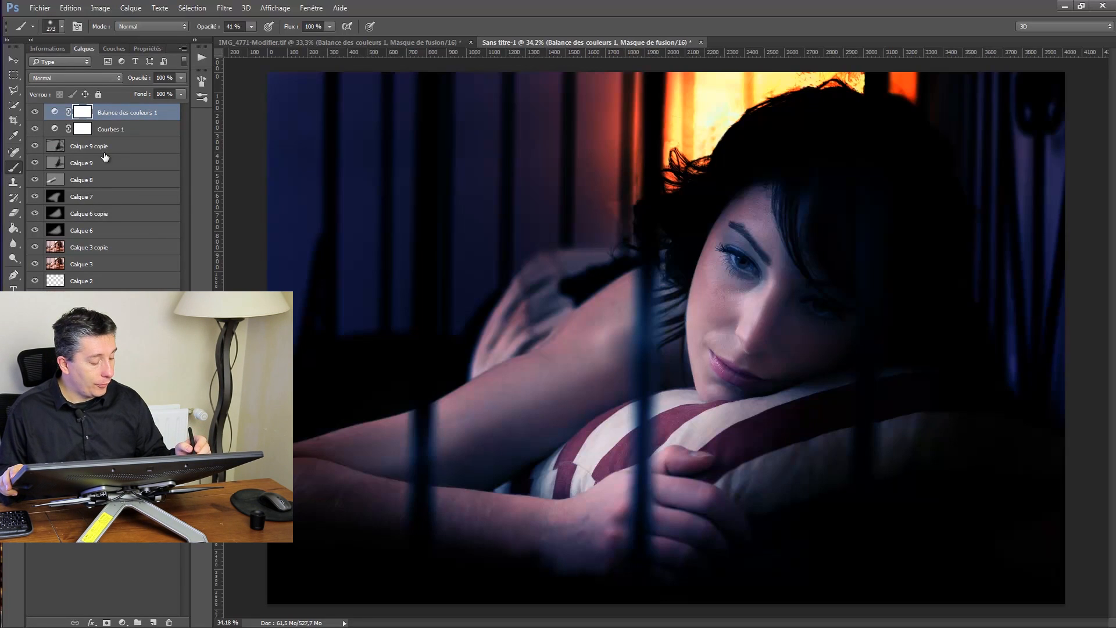
{"action": "left_click", "coordinate": [84, 250]}
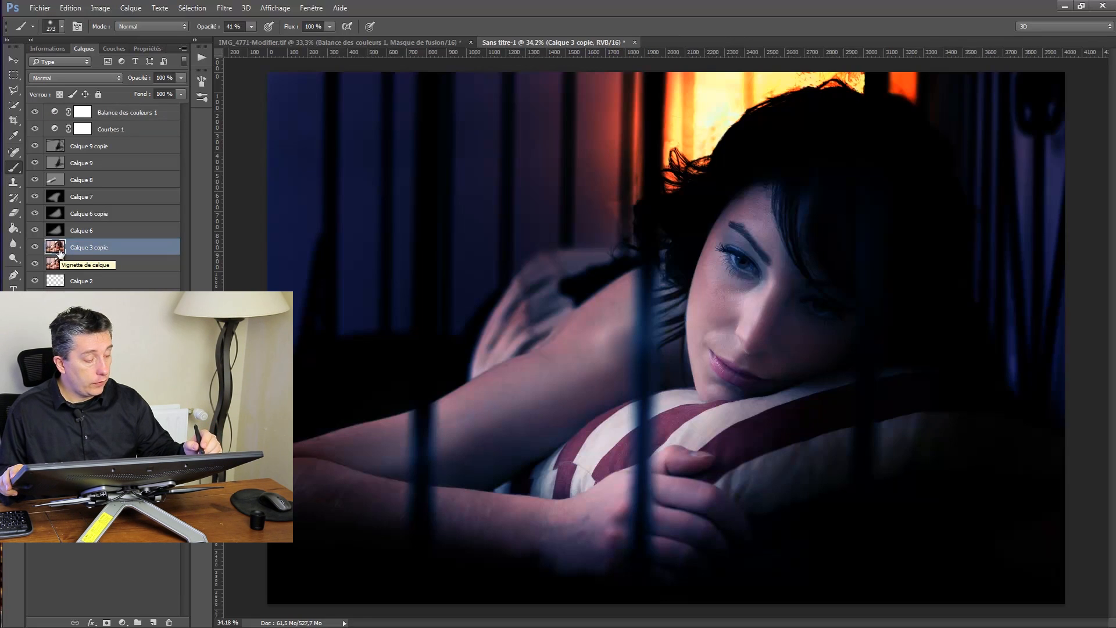
{"action": "left_click", "coordinate": [111, 48]}
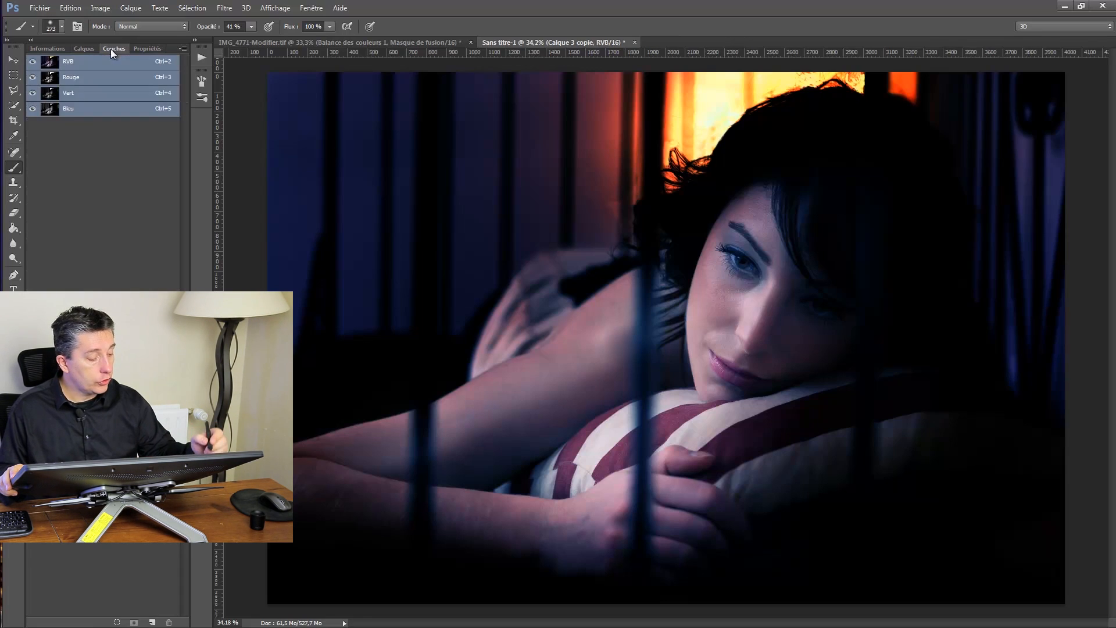
{"action": "left_click", "coordinate": [51, 109]}
{"action": "left_click", "coordinate": [53, 94]}
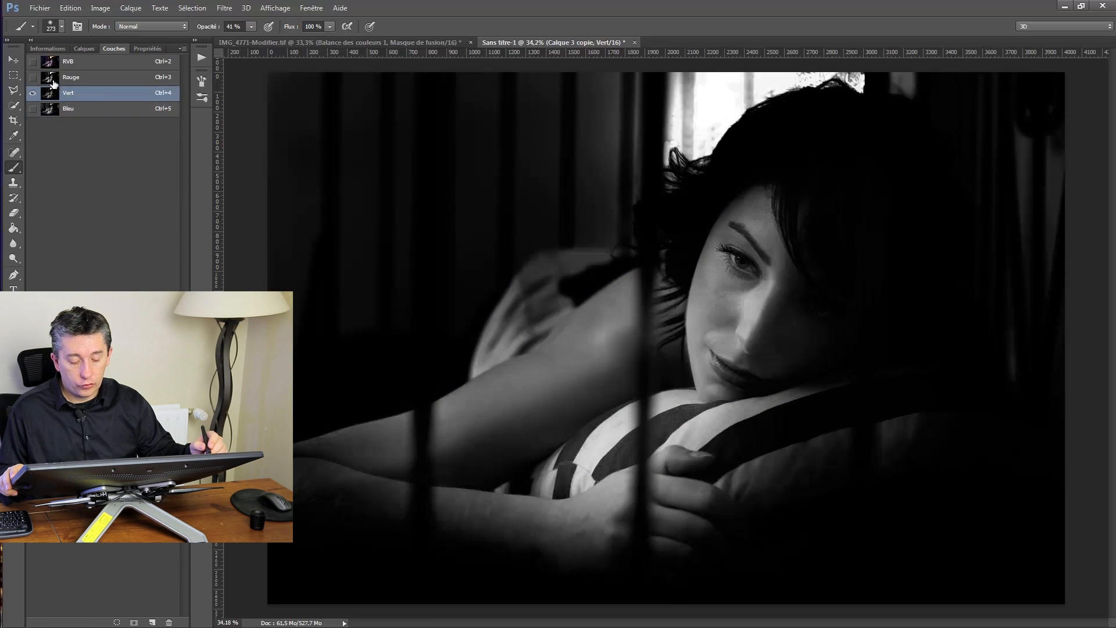
{"action": "left_click", "coordinate": [52, 78]}
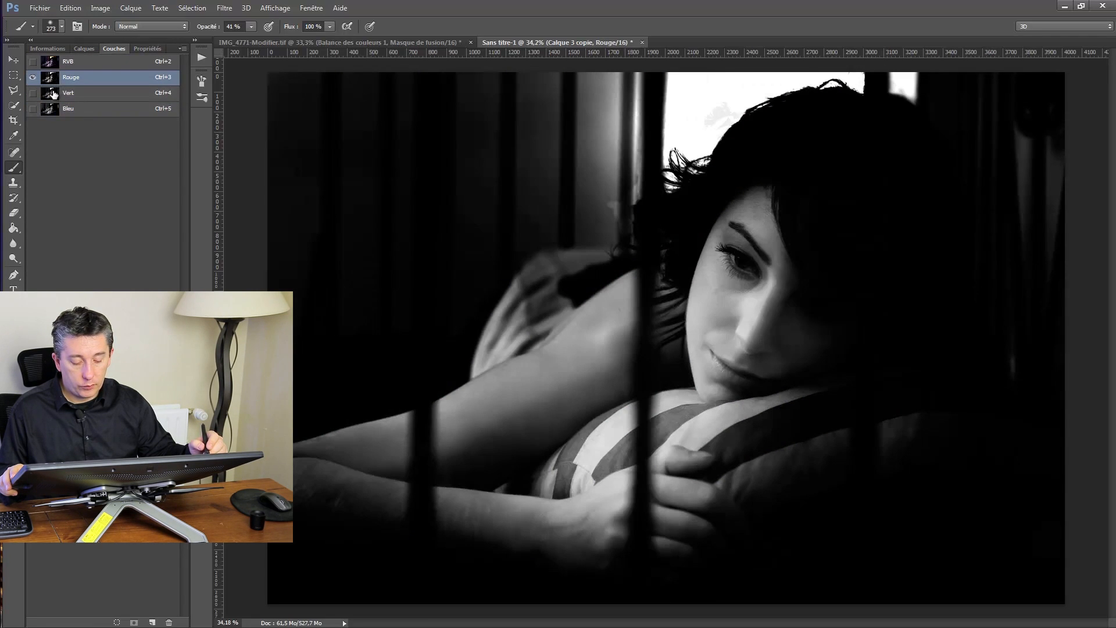
{"action": "left_click", "coordinate": [54, 94]}
{"action": "left_click", "coordinate": [54, 108]}
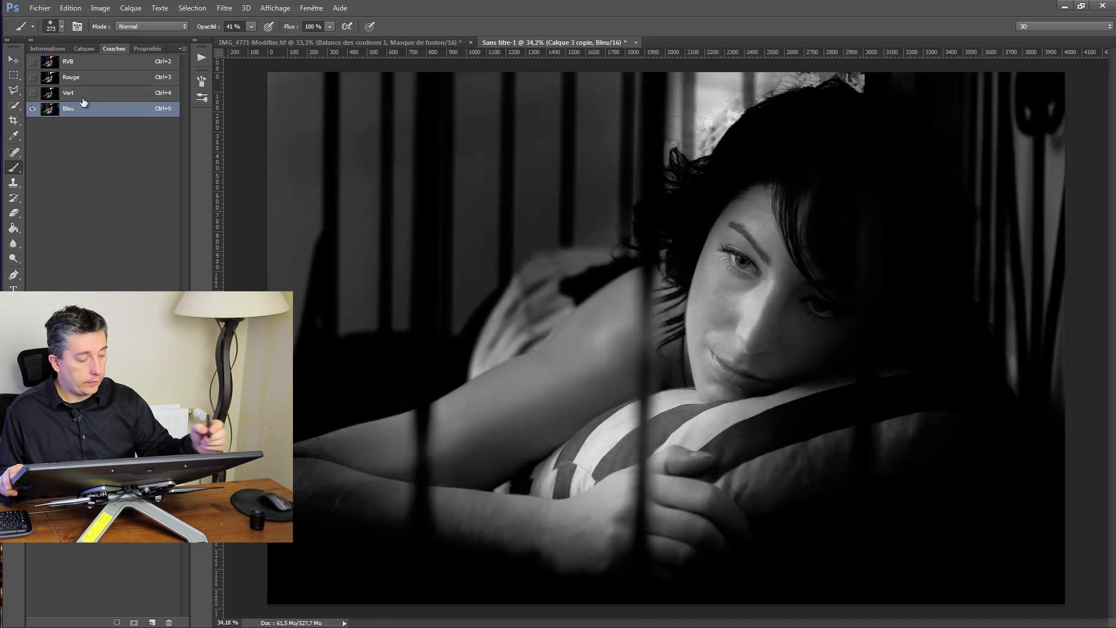
Duplicate the Rouge channel, load the copy as a selection, and return to the RVB composite and the layers
{"action": "left_click", "coordinate": [51, 80]}
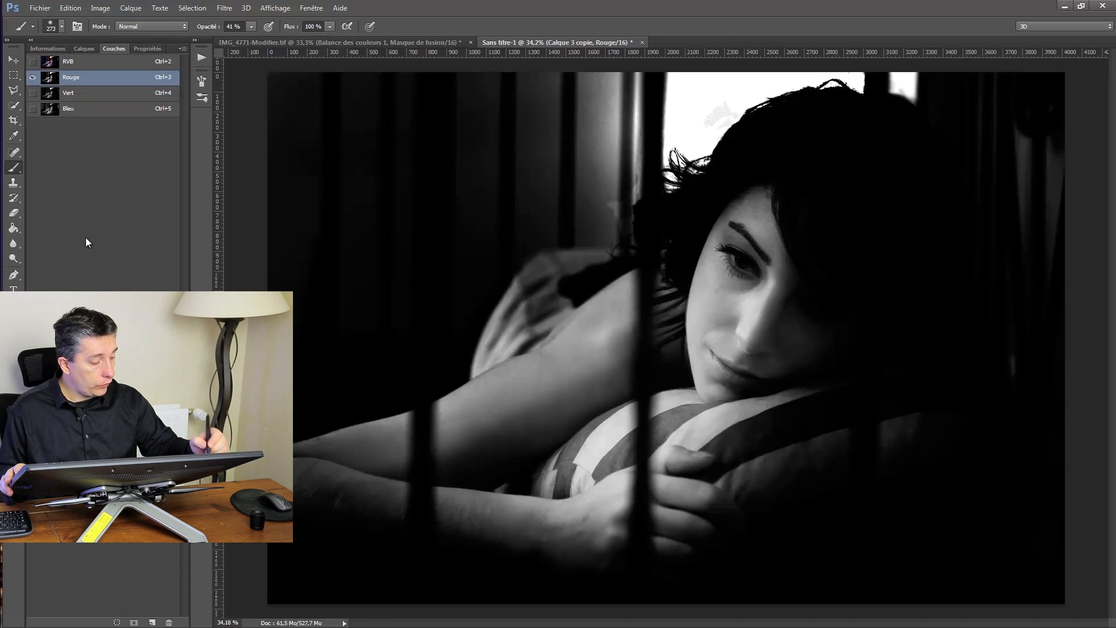
{"action": "left_click_drag", "start_coordinate": [69, 78], "coordinate": [152, 622]}
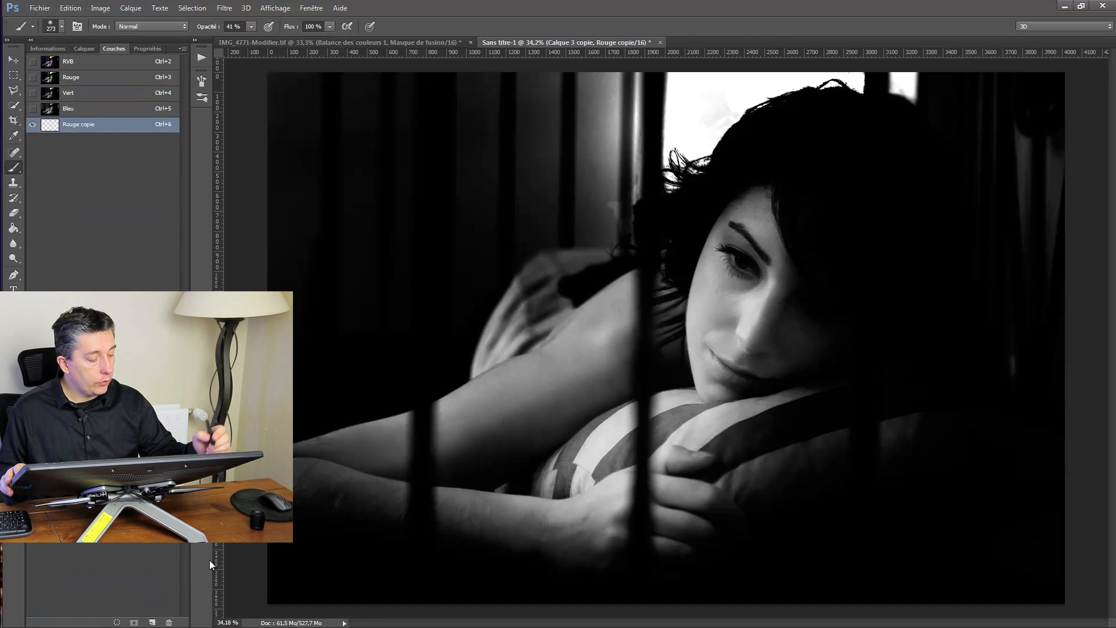
{"action": "left_click", "coordinate": [53, 125], "text": "ctrl"}
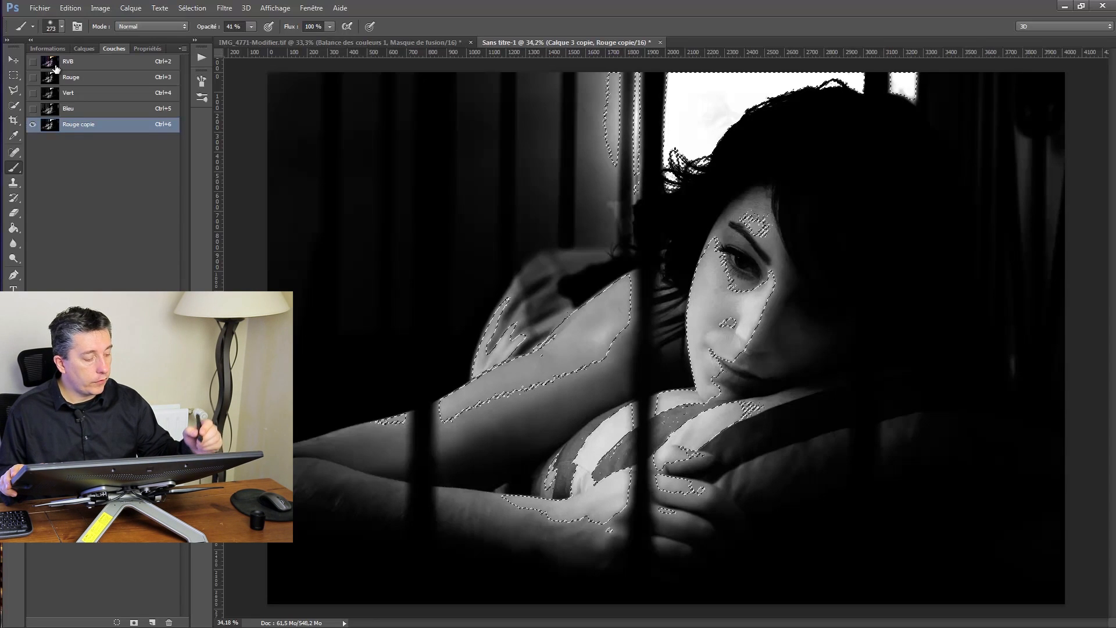
{"action": "left_click", "coordinate": [81, 61]}
{"action": "left_click", "coordinate": [79, 49]}
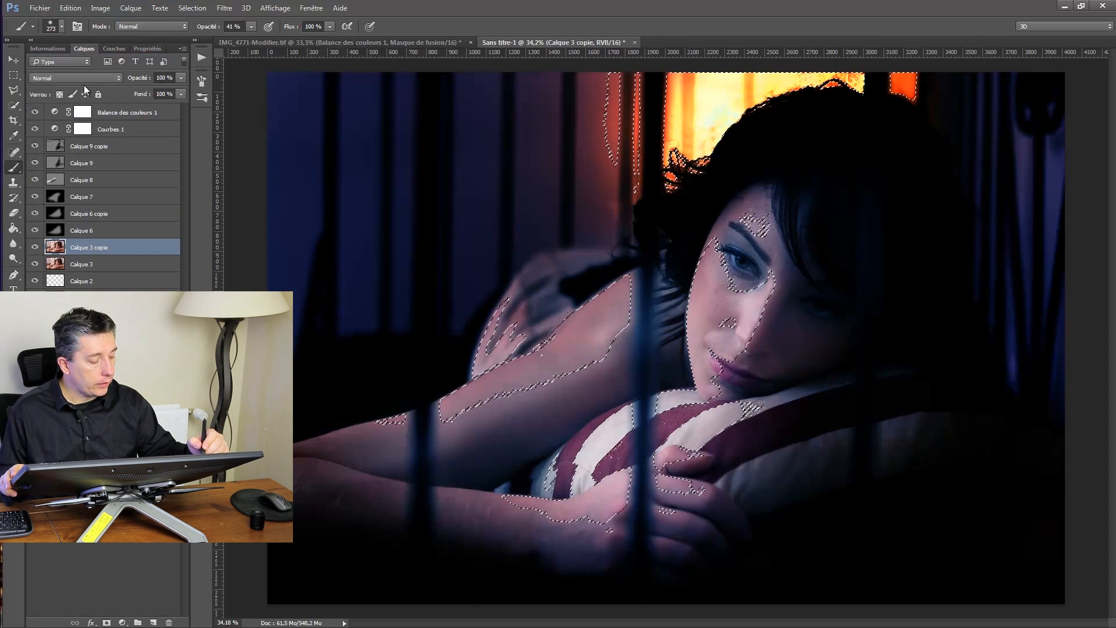
Fill the Balance des couleurs 1 mask with black through the loaded selection, deselect, and inspect the mask on its own
{"action": "left_click", "coordinate": [81, 111]}
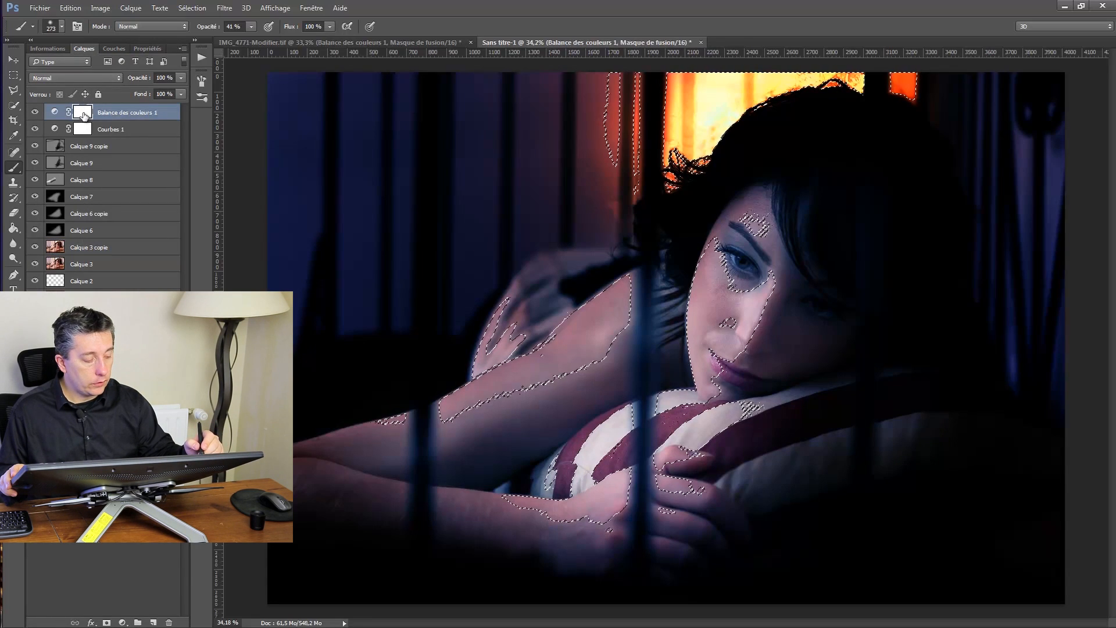
{"action": "double_click", "coordinate": [81, 110]}
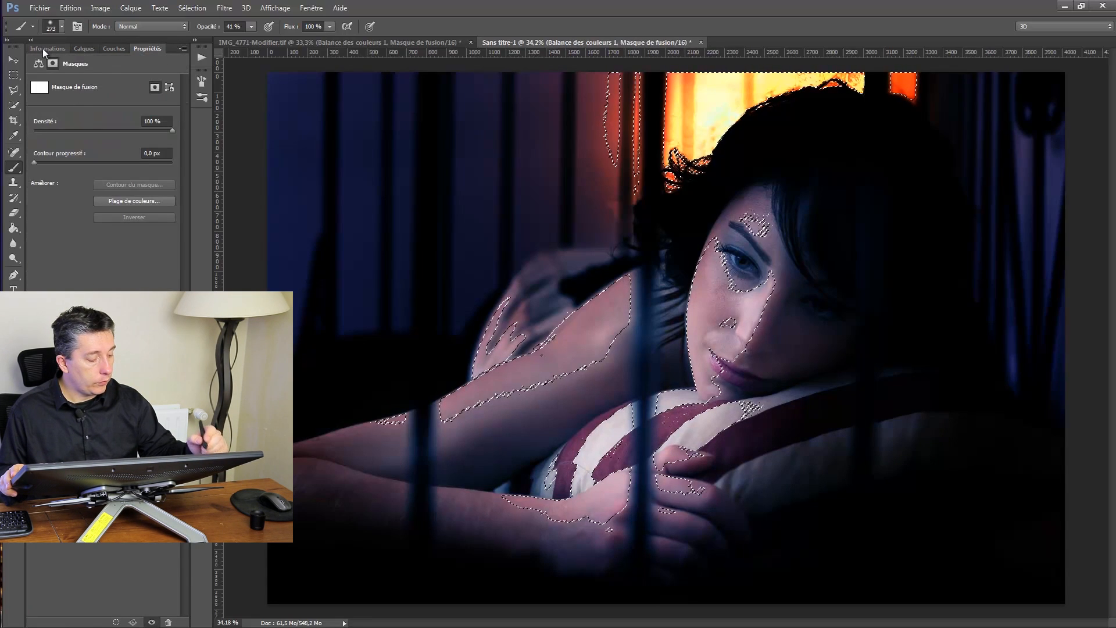
{"action": "left_click", "coordinate": [44, 49]}
{"action": "left_click", "coordinate": [78, 49]}
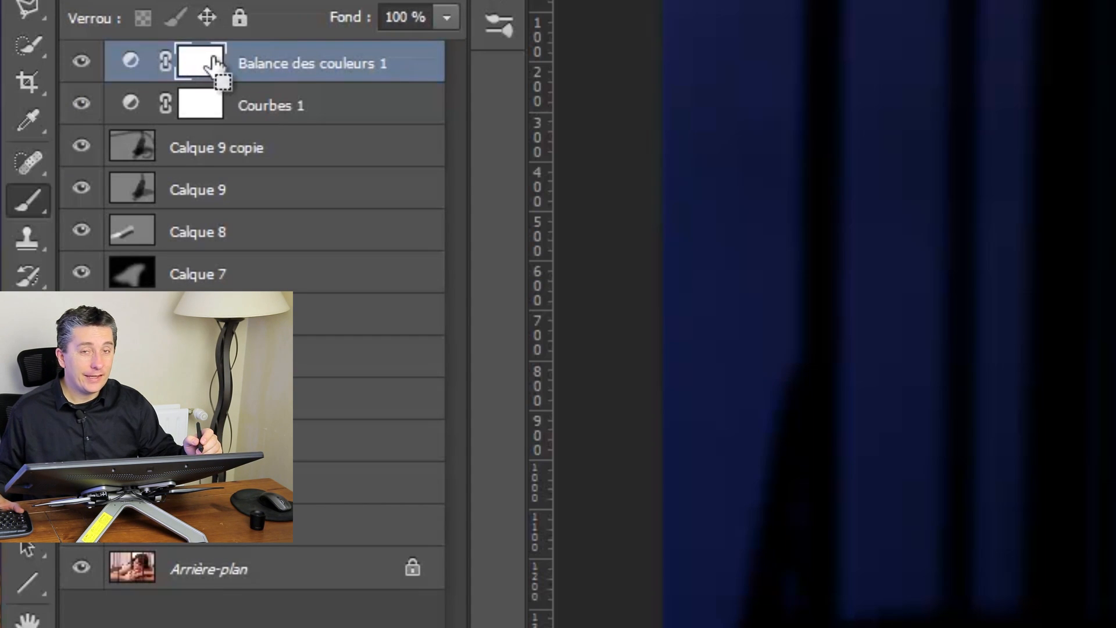
{"action": "key", "text": "ctrl+z"}
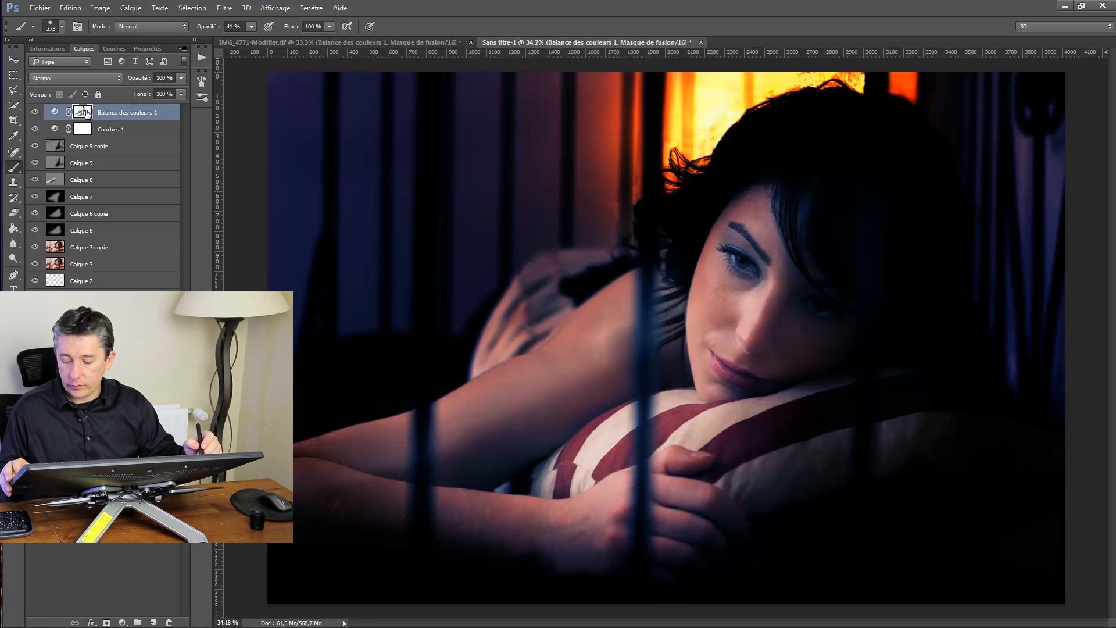
{"action": "left_click", "coordinate": [84, 112], "text": "alt"}
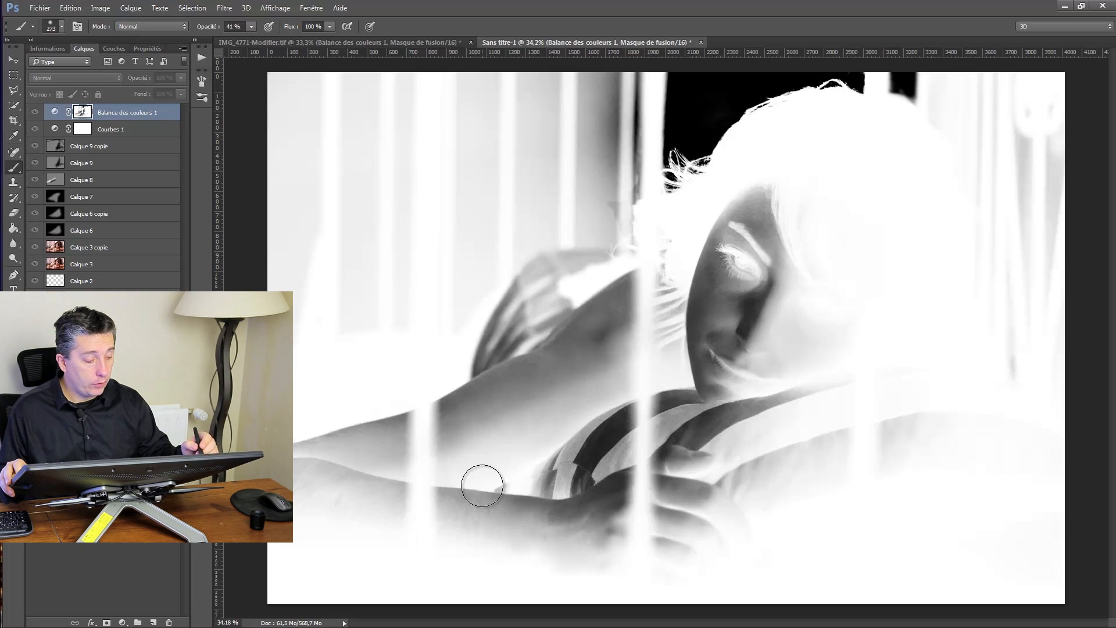
{"action": "left_click", "coordinate": [83, 112], "text": "alt"}
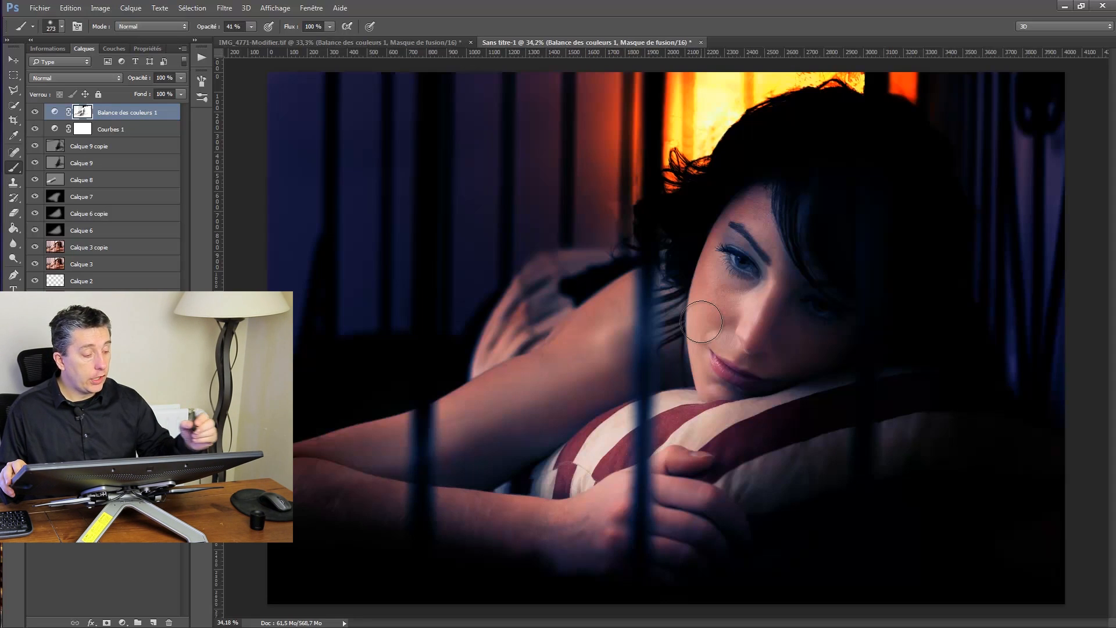
Open the Balance des couleurs 1 adjustment settings and switch the tone range to Tons foncés
{"action": "left_click", "coordinate": [114, 48]}
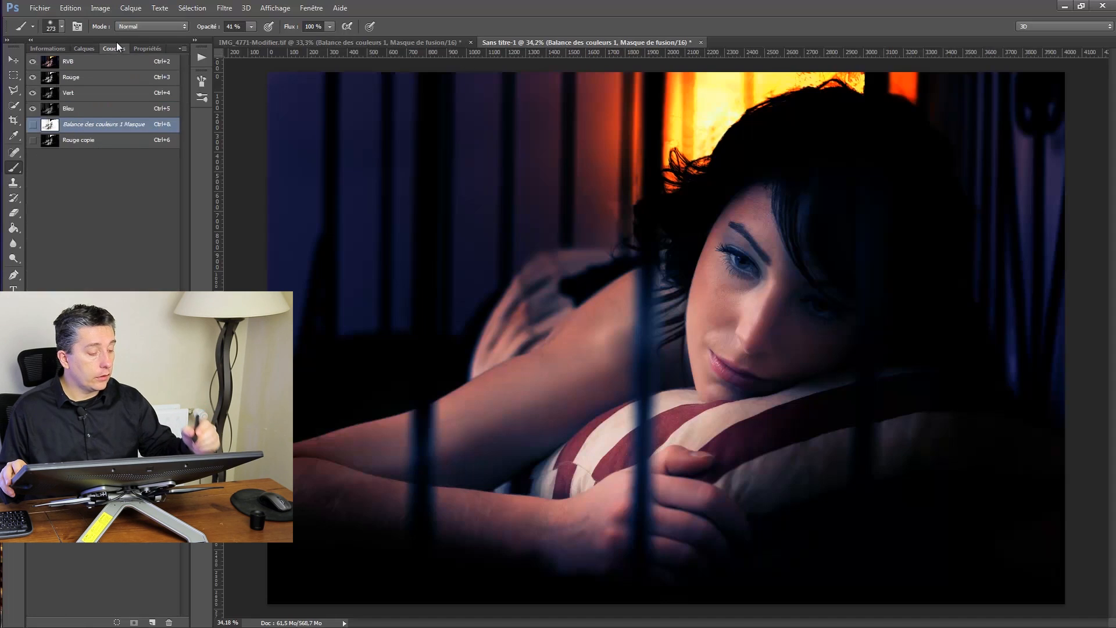
{"action": "left_click", "coordinate": [139, 48]}
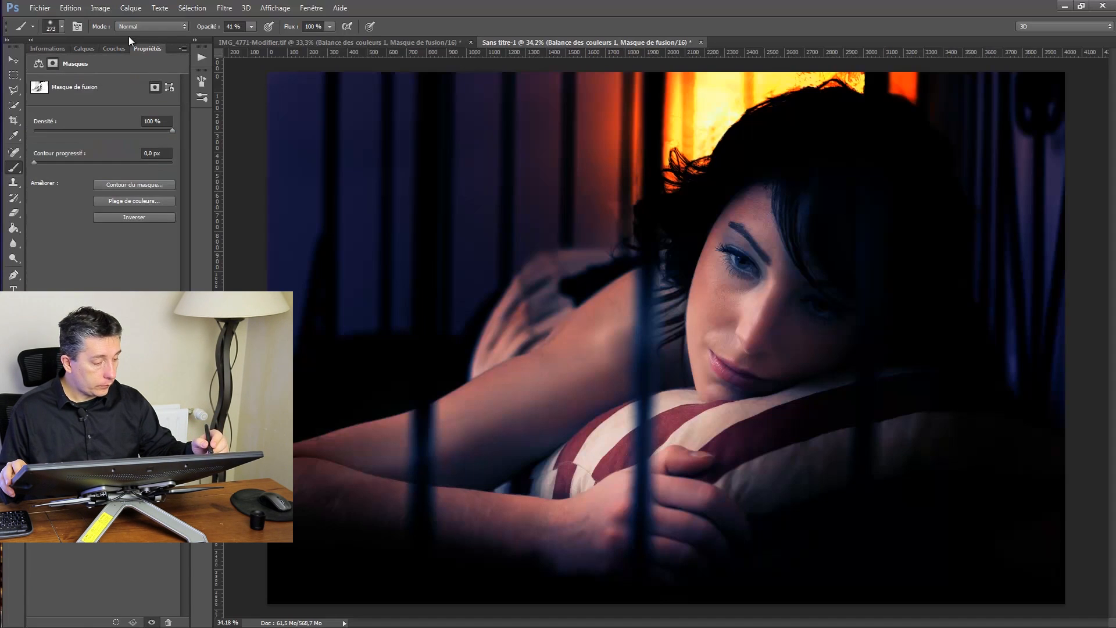
{"action": "left_click", "coordinate": [48, 48]}
{"action": "left_click", "coordinate": [84, 48]}
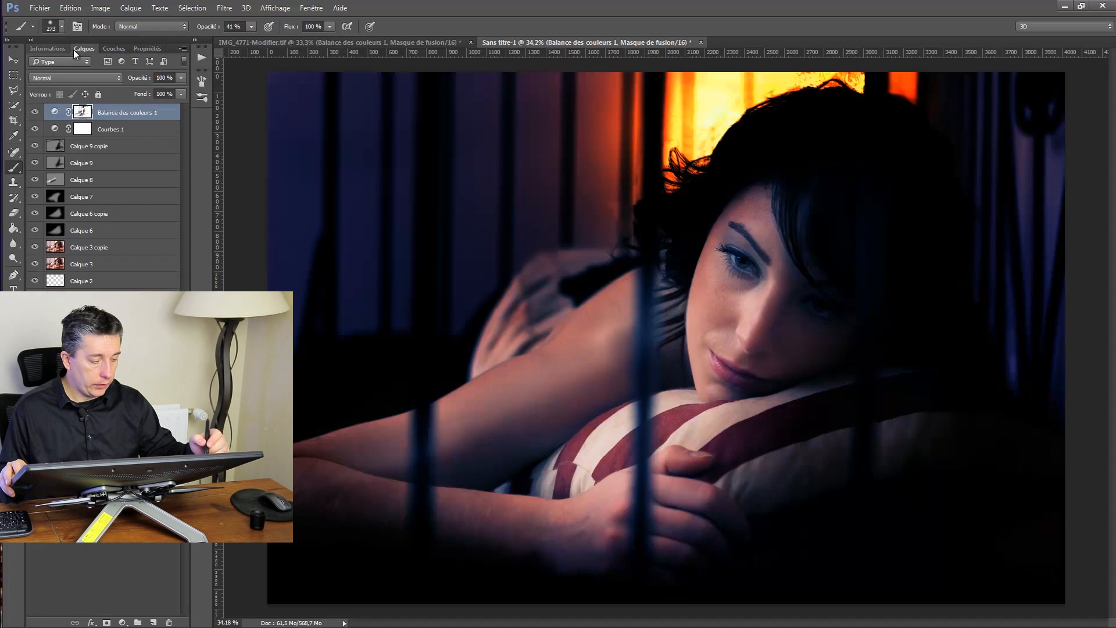
{"action": "left_click", "coordinate": [53, 113]}
{"action": "left_click", "coordinate": [146, 47]}
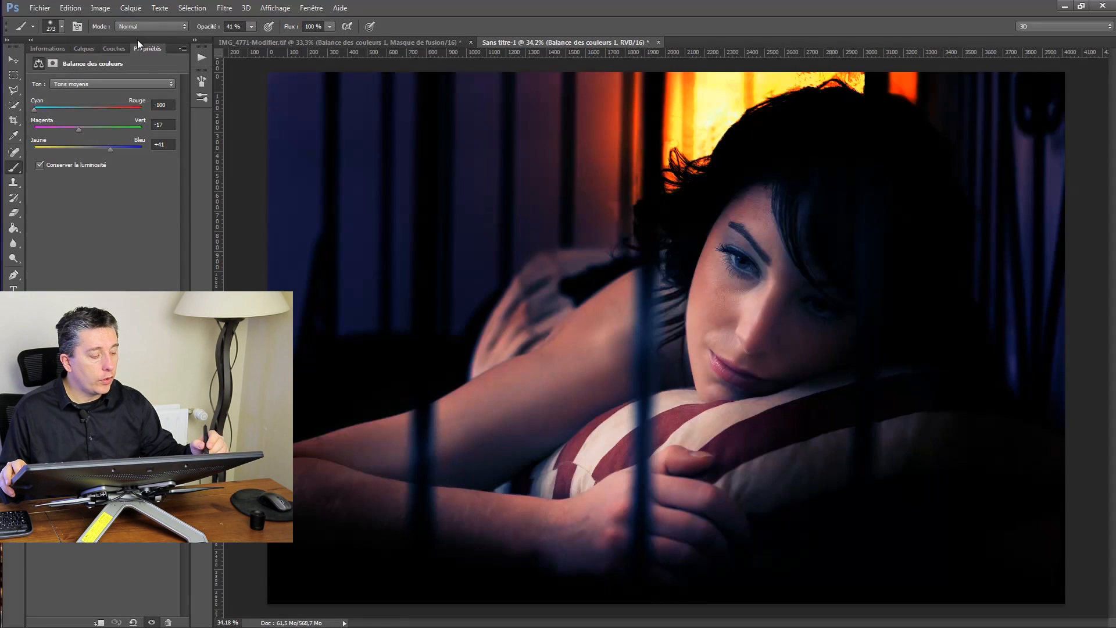
{"action": "left_click", "coordinate": [66, 85]}
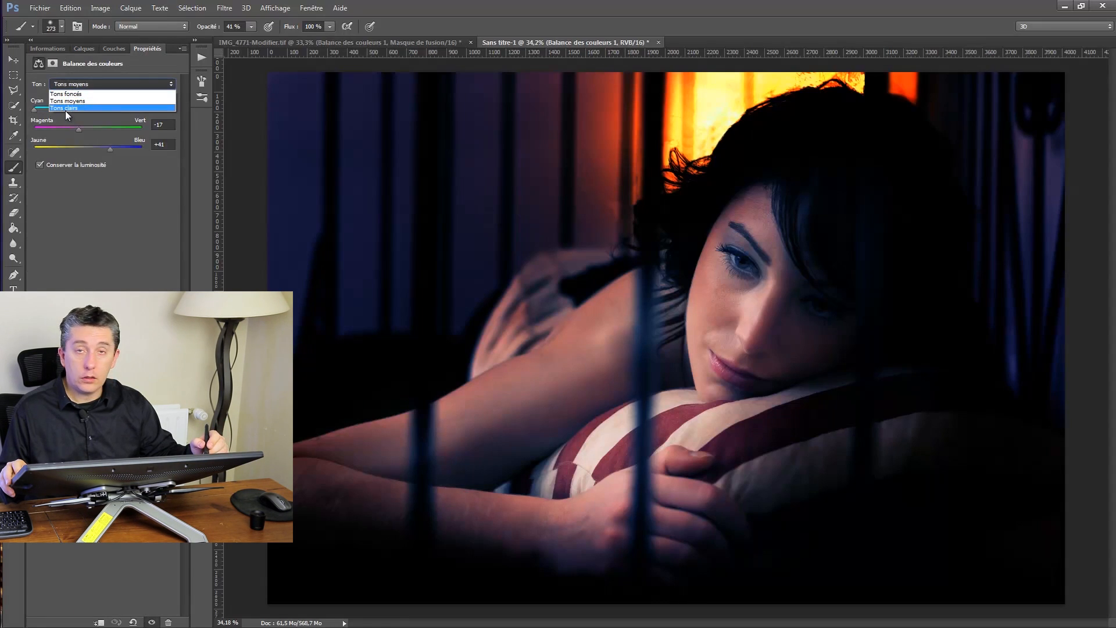
{"action": "left_click", "coordinate": [66, 101]}
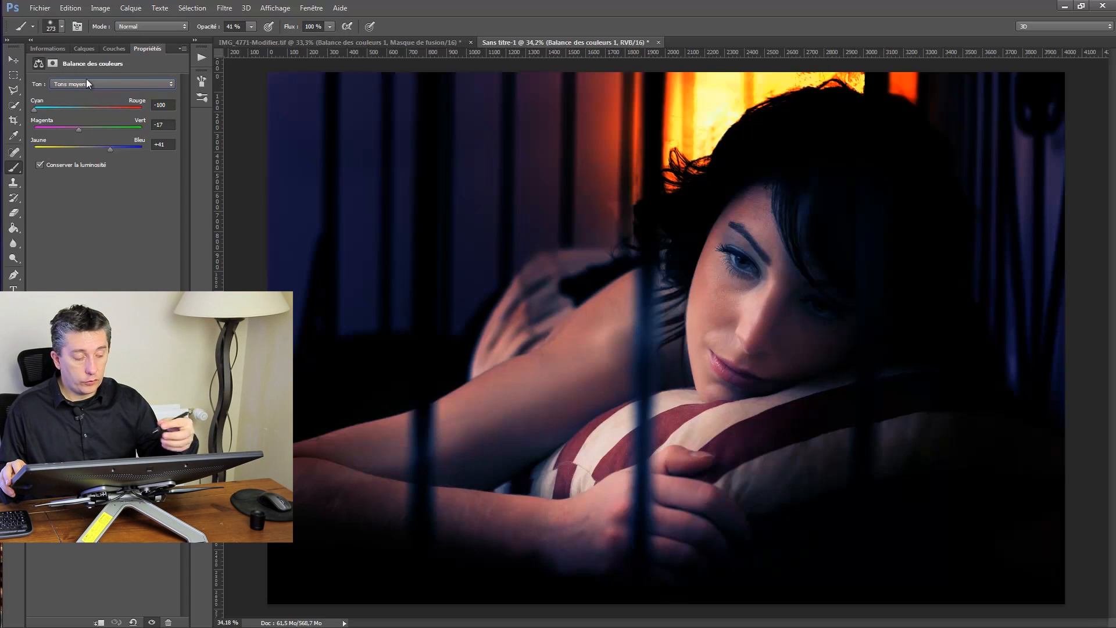
{"action": "left_click", "coordinate": [71, 86]}
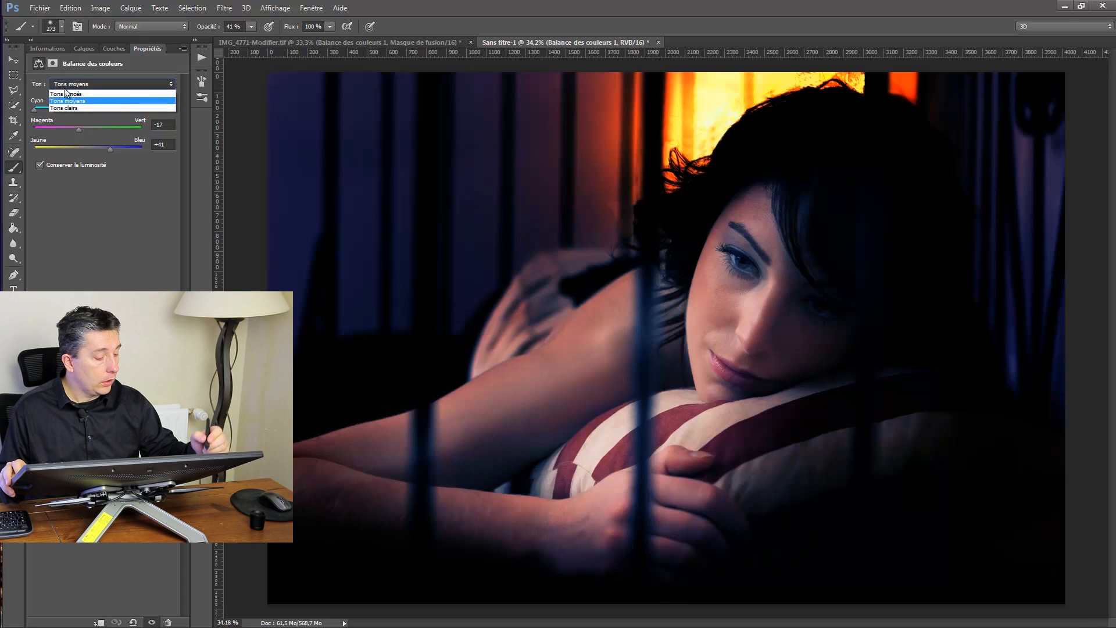
{"action": "left_click", "coordinate": [67, 93]}
Set the Tons foncés of Balance des couleurs 1 to Cyan -61 and Bleu +28
{"action": "left_click_drag", "start_coordinate": [89, 114], "coordinate": [78, 112]}
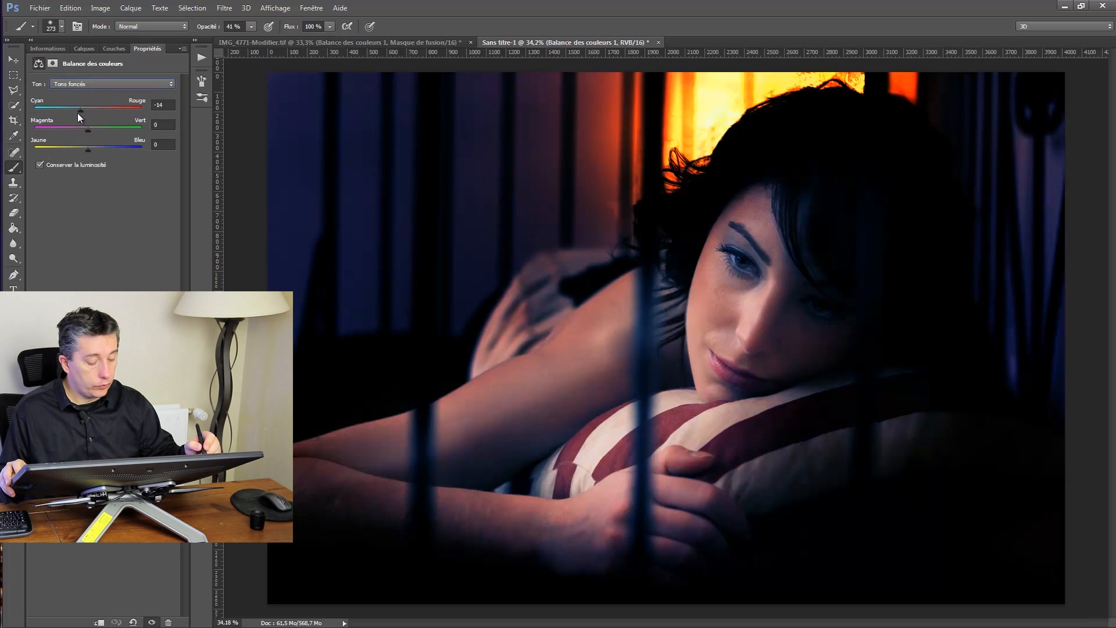
{"action": "left_click", "coordinate": [70, 84]}
{"action": "left_click", "coordinate": [68, 93]}
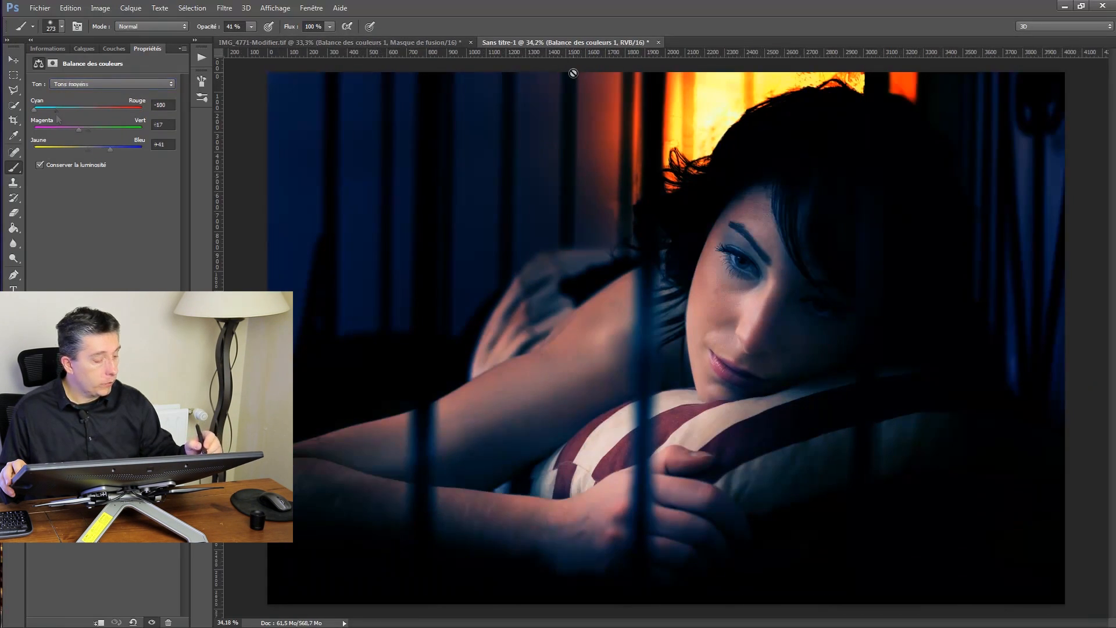
{"action": "left_click", "coordinate": [77, 85]}
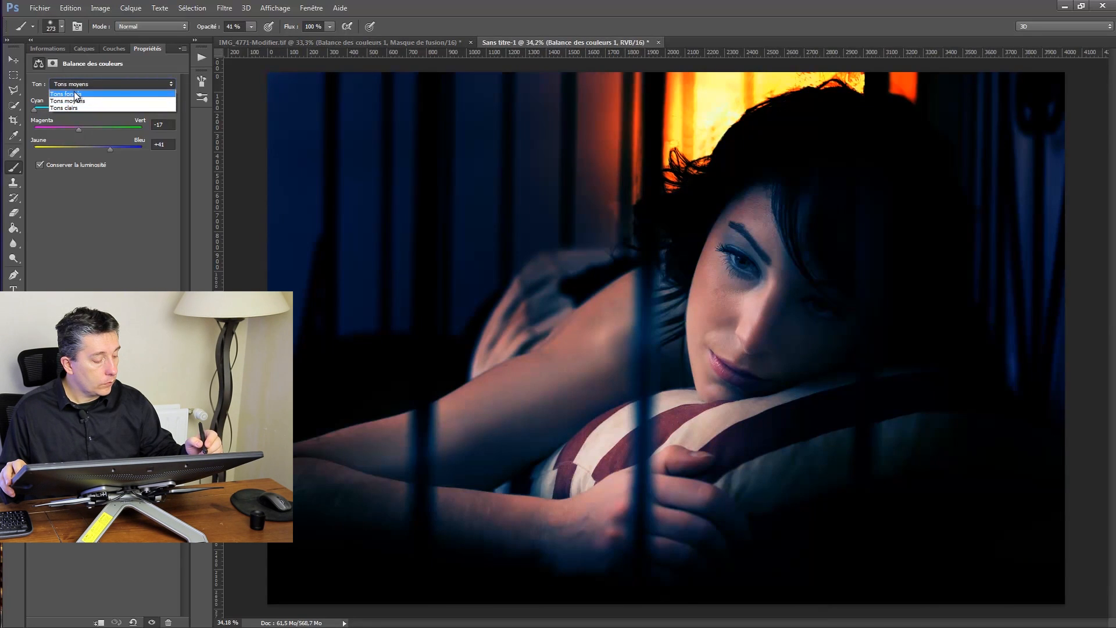
{"action": "left_click", "coordinate": [68, 92]}
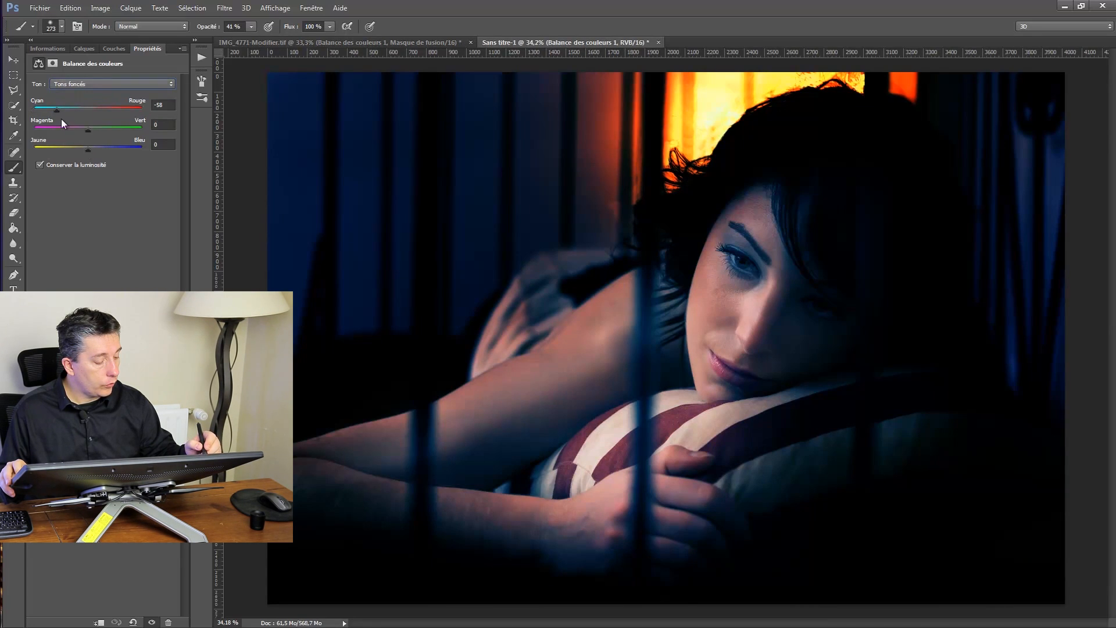
{"action": "left_click_drag", "start_coordinate": [56, 114], "coordinate": [55, 114]}
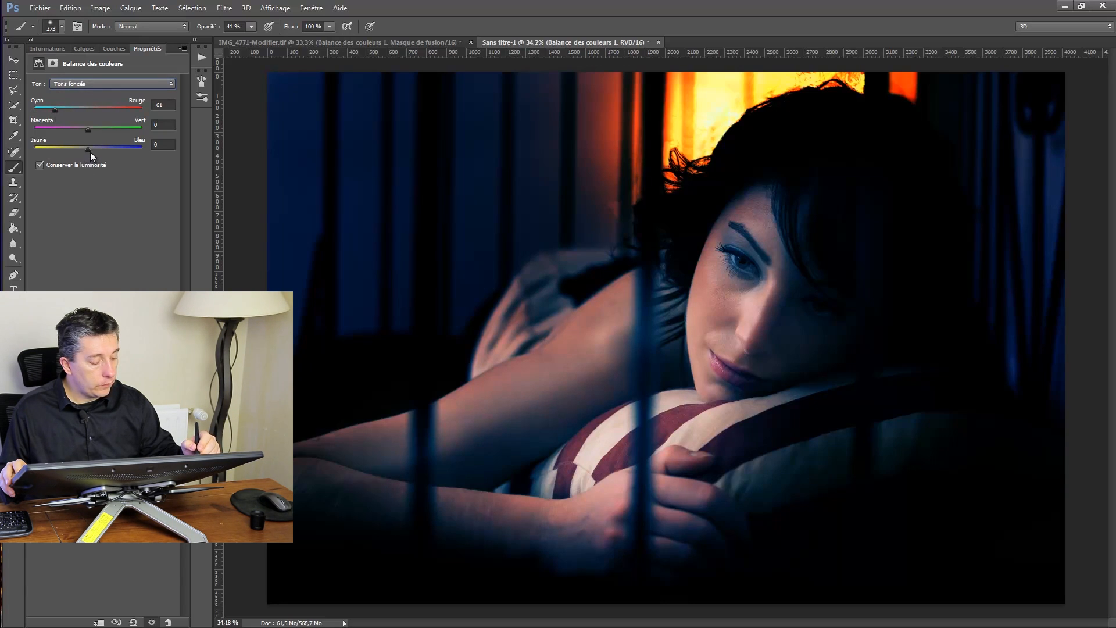
{"action": "left_click_drag", "start_coordinate": [90, 152], "coordinate": [97, 150]}
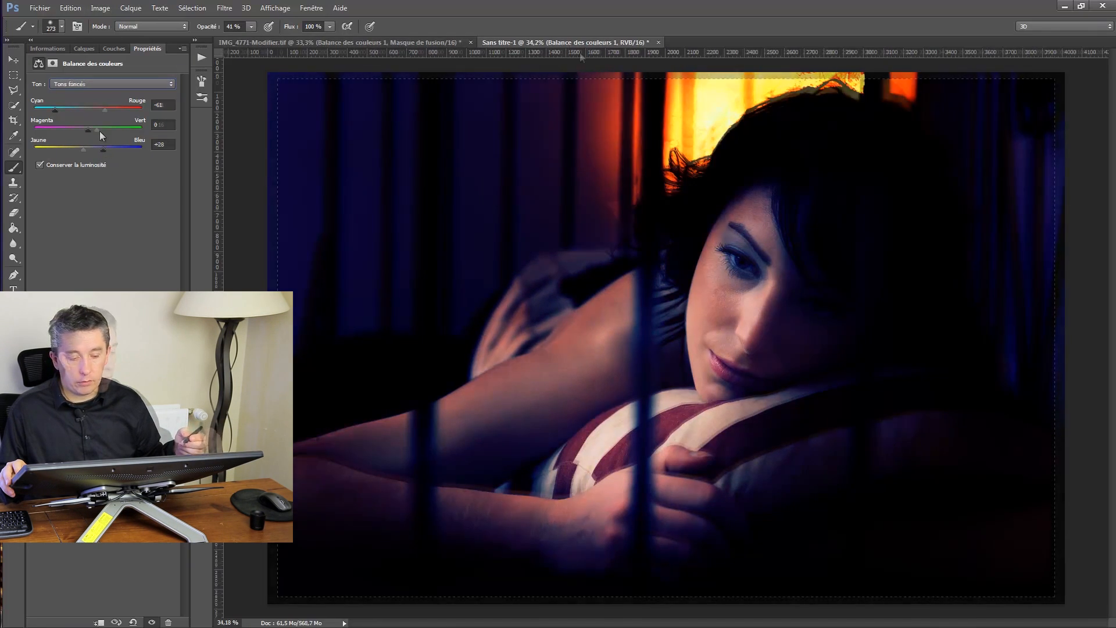
Set the Tons clairs of Balance des couleurs 1 to Rouge +31, Vert +17 and Jaune -9
{"action": "left_click", "coordinate": [85, 86]}
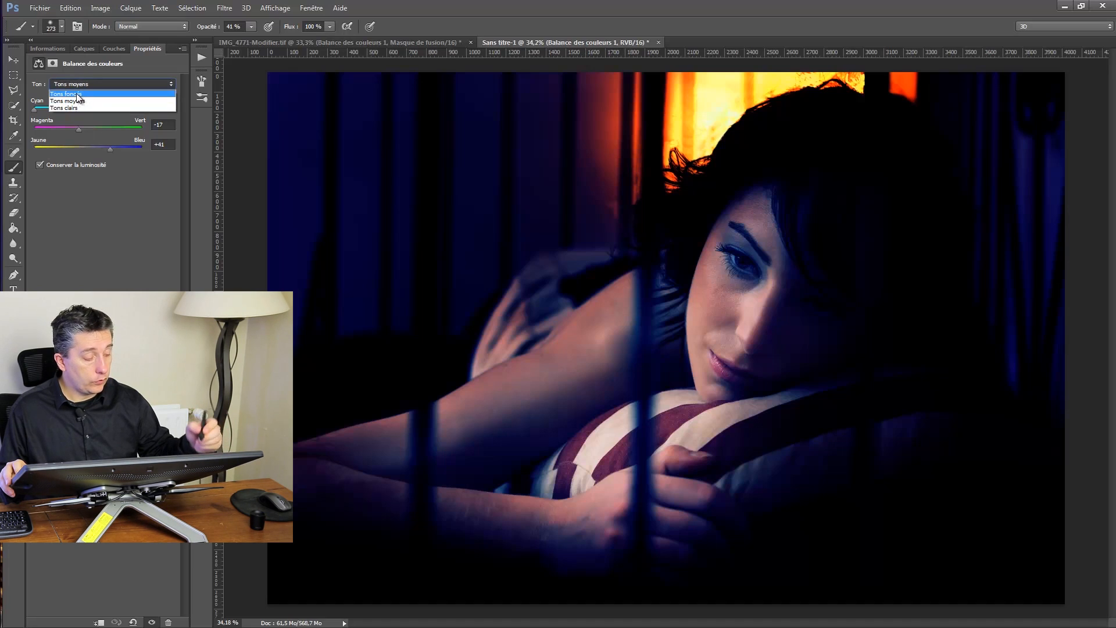
{"action": "left_click", "coordinate": [77, 94]}
{"action": "left_click", "coordinate": [74, 87]}
{"action": "left_click", "coordinate": [70, 107]}
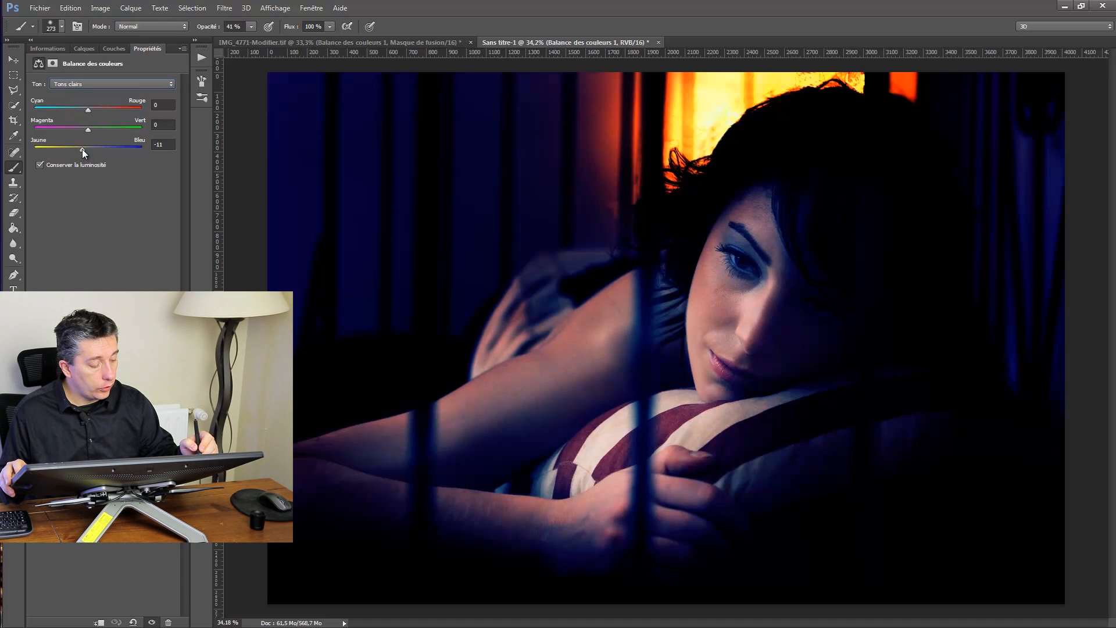
{"action": "left_click_drag", "start_coordinate": [83, 150], "coordinate": [86, 152]}
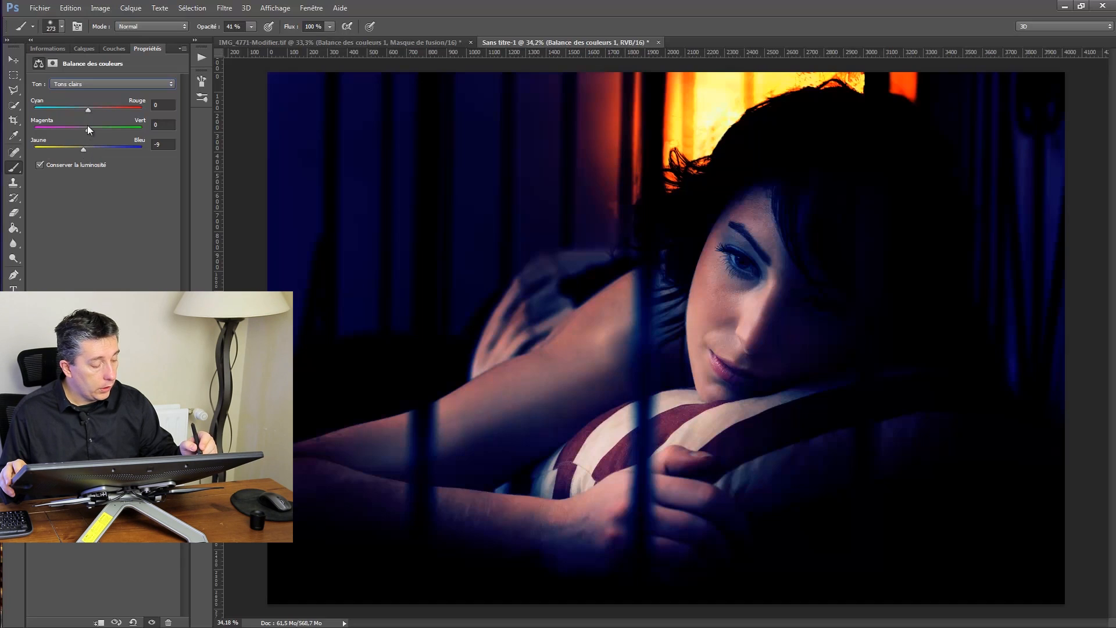
{"action": "left_click_drag", "start_coordinate": [89, 110], "coordinate": [93, 109]}
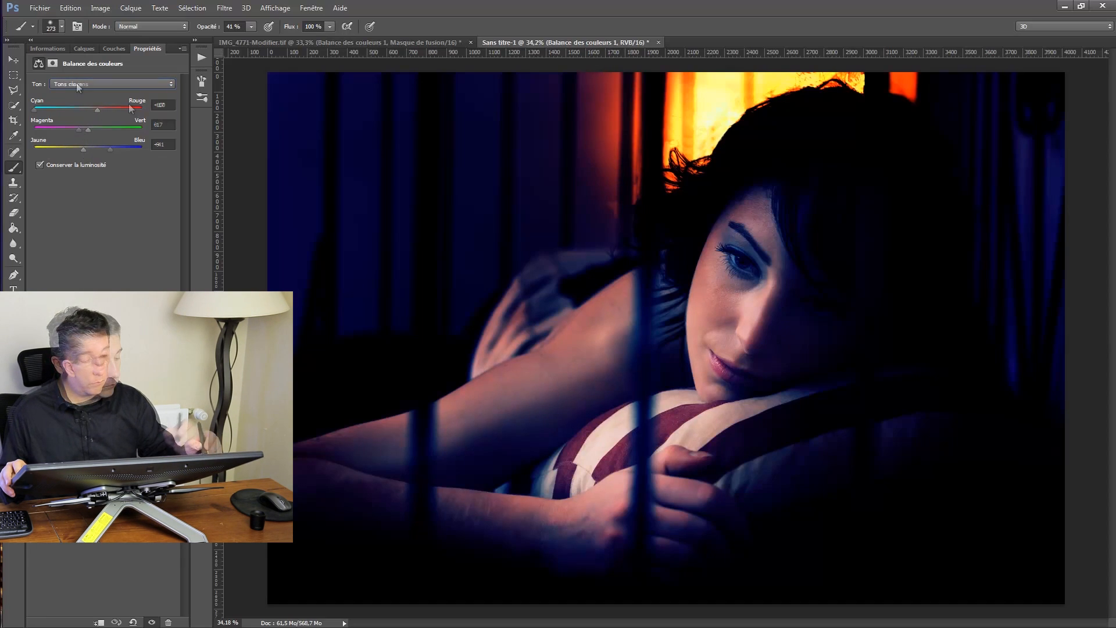
{"action": "left_click", "coordinate": [78, 85]}
{"action": "left_click", "coordinate": [69, 107]}
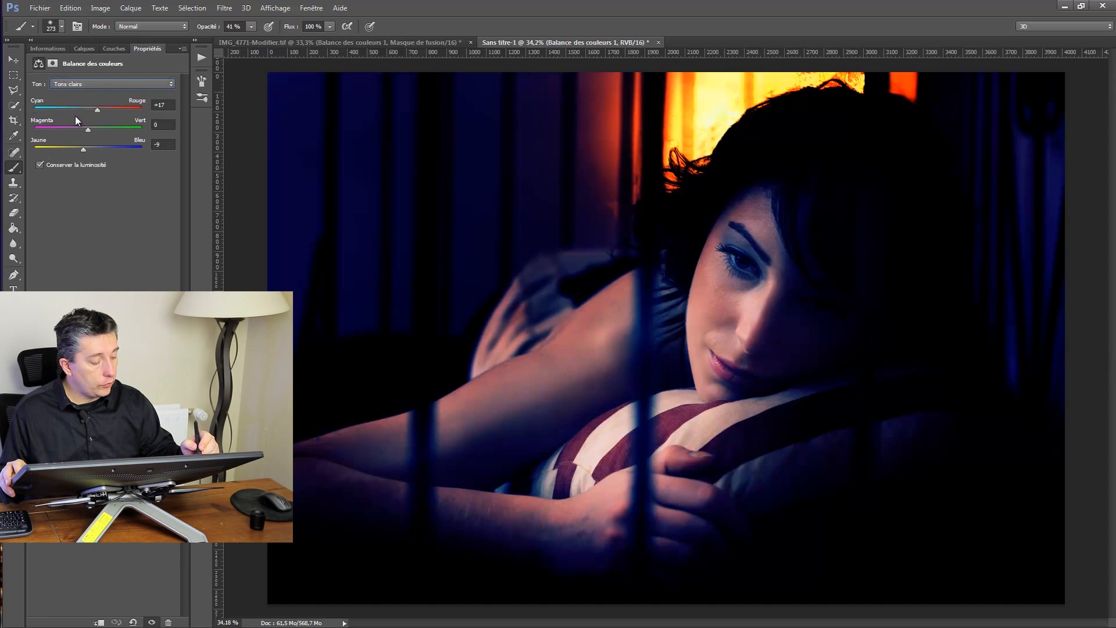
{"action": "left_click_drag", "start_coordinate": [89, 131], "coordinate": [90, 130]}
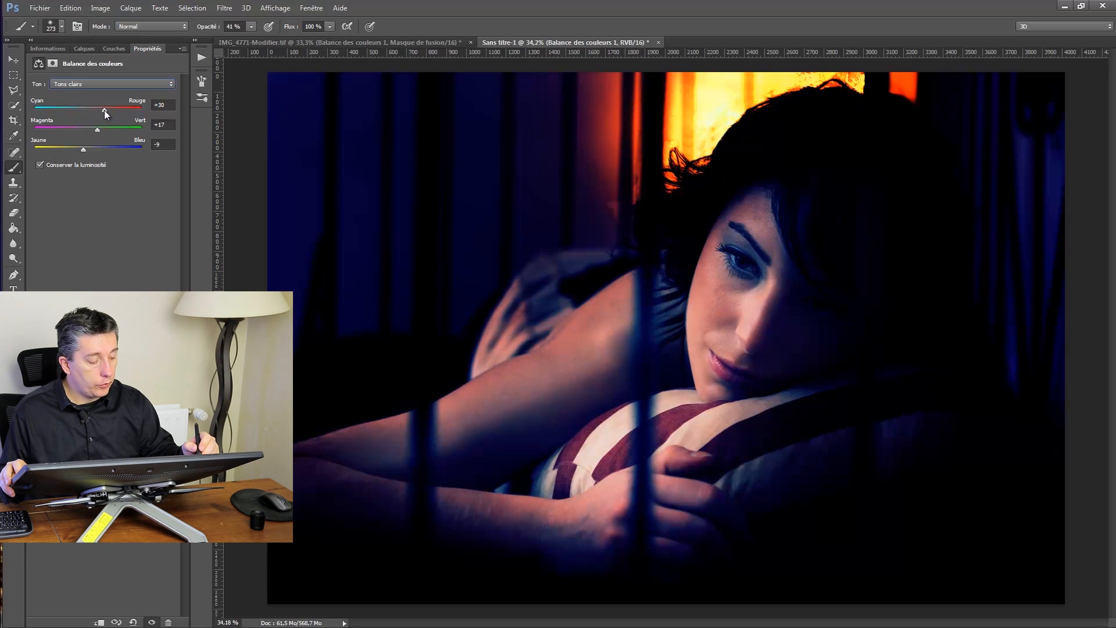
{"action": "left_click_drag", "start_coordinate": [103, 110], "coordinate": [105, 110]}
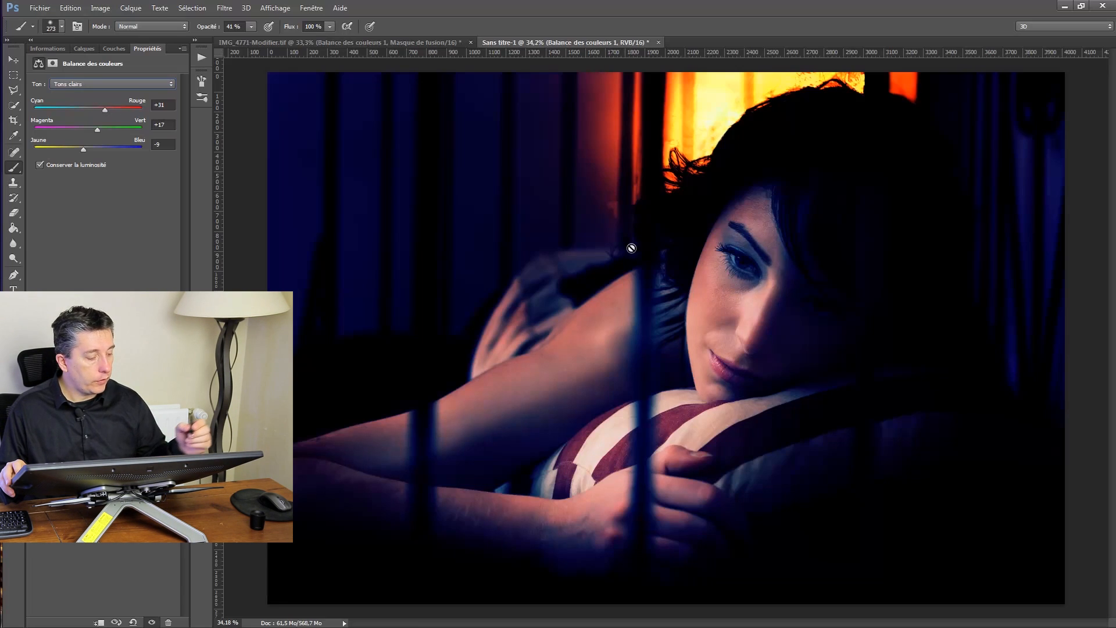
Add a second Balance des couleurs adjustment layer on top with the midtones at Rouge +33 and Jaune -20
{"action": "left_click", "coordinate": [82, 49]}
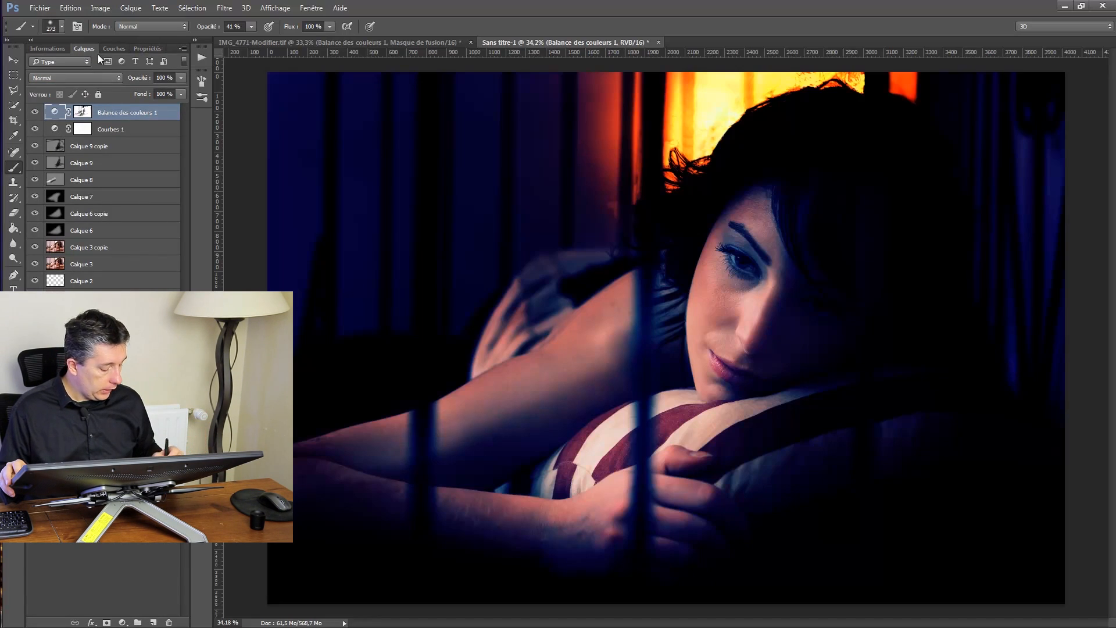
{"action": "left_click", "coordinate": [123, 623]}
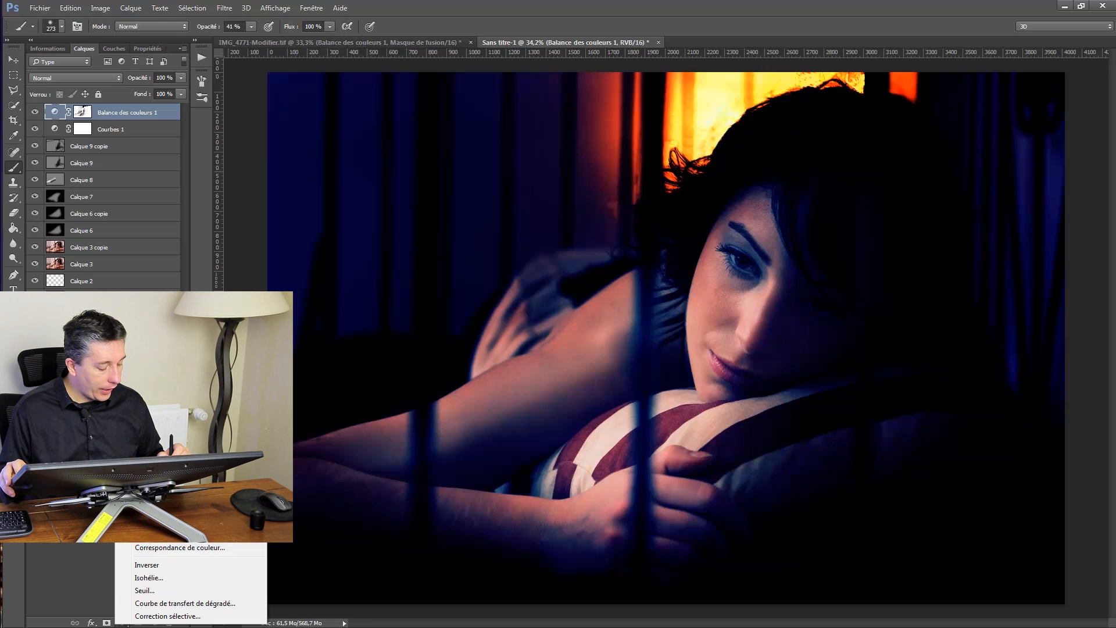
{"action": "left_click", "coordinate": [166, 496]}
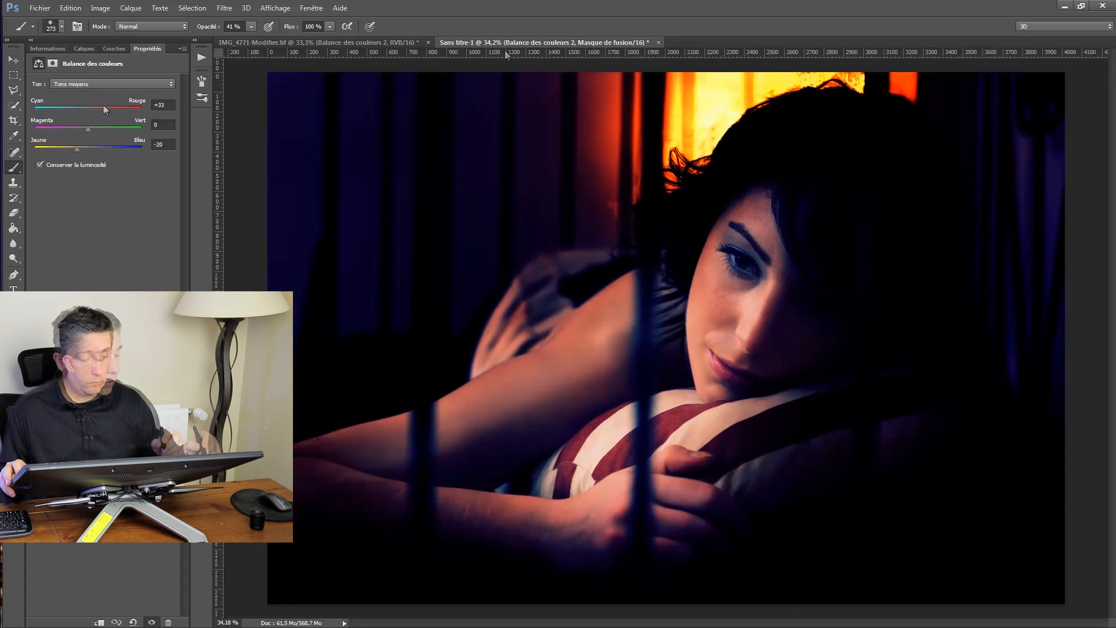
Set the Tons clairs of Balance des couleurs 2 to Rouge +29
{"action": "left_click", "coordinate": [78, 82]}
{"action": "left_click", "coordinate": [81, 107]}
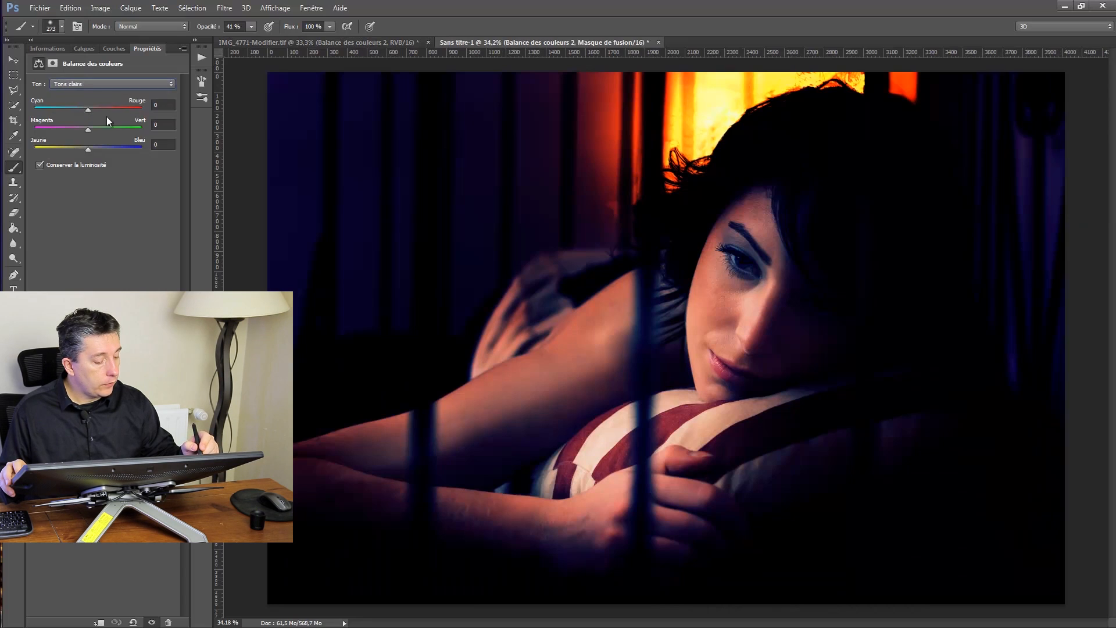
{"action": "left_click_drag", "start_coordinate": [89, 110], "coordinate": [91, 110]}
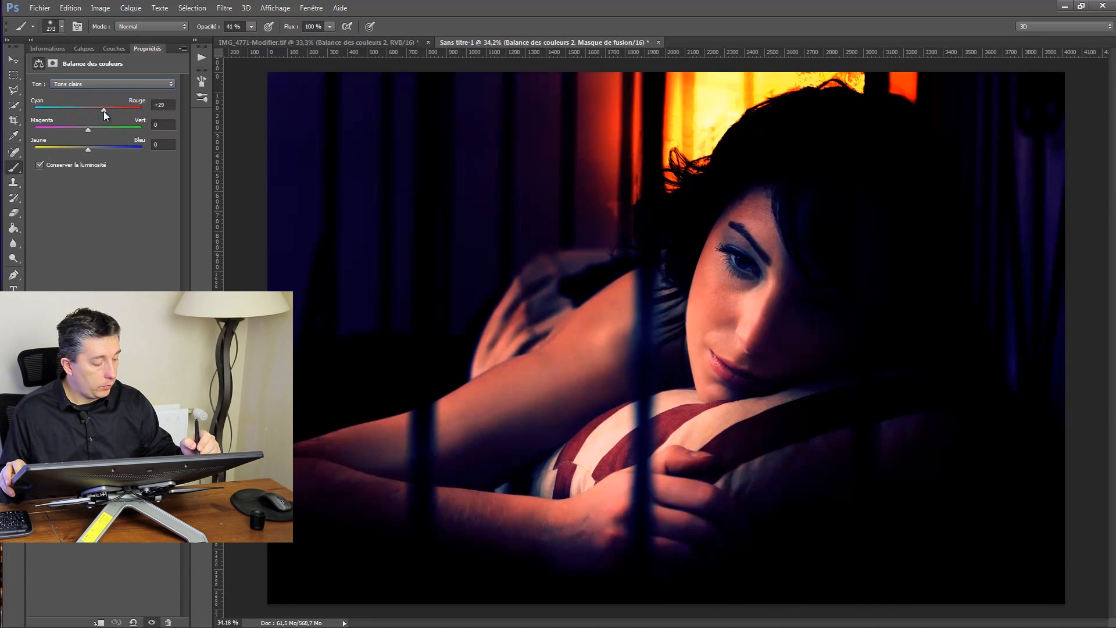
Set the Tons clairs of Balance des couleurs 2 to Rouge +28 and Jaune -19
{"action": "left_click_drag", "start_coordinate": [105, 114], "coordinate": [104, 109]}
{"action": "left_click", "coordinate": [87, 150]}
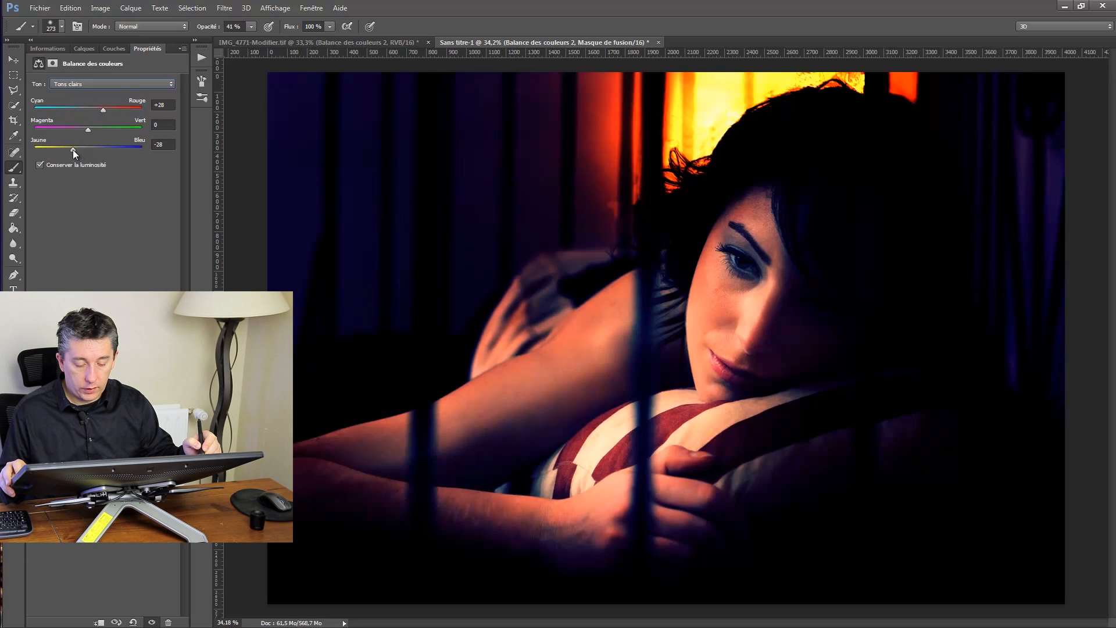
{"action": "mouse_move", "coordinate": [72, 149]}
{"action": "left_mouse_down"}
{"action": "mouse_move", "coordinate": [50, 151]}
{"action": "mouse_move", "coordinate": [79, 151]}
{"action": "left_mouse_up"}
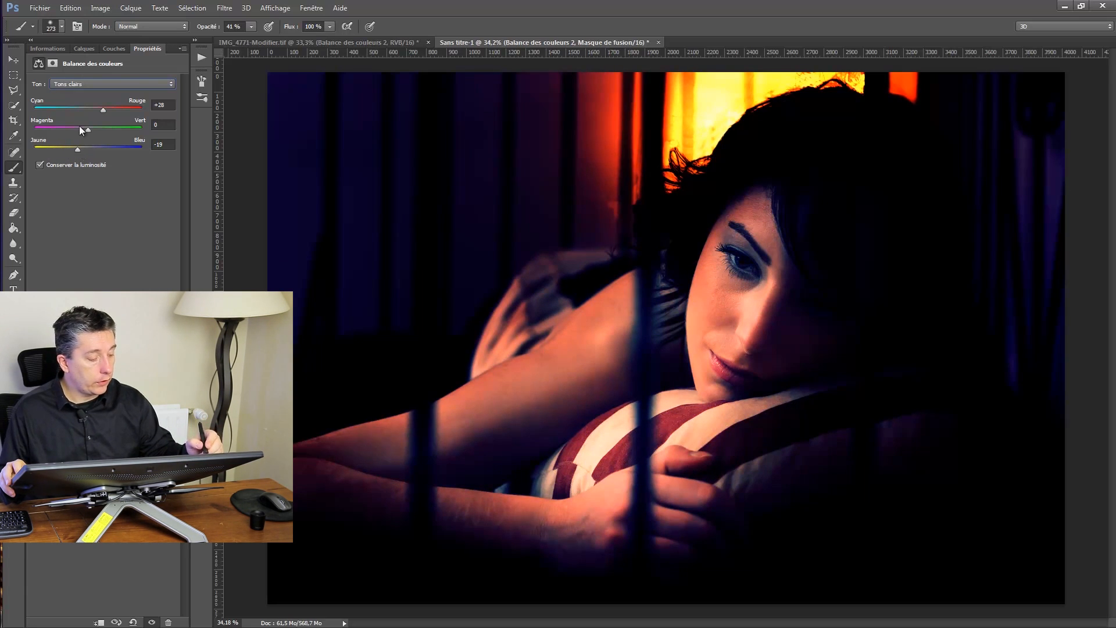
Try warming the Tons foncés of Balance des couleurs 2 with Rouge +15 and Jaune -22, and bring both sliders back to about neutral
{"action": "left_click", "coordinate": [70, 84]}
{"action": "left_click", "coordinate": [68, 92]}
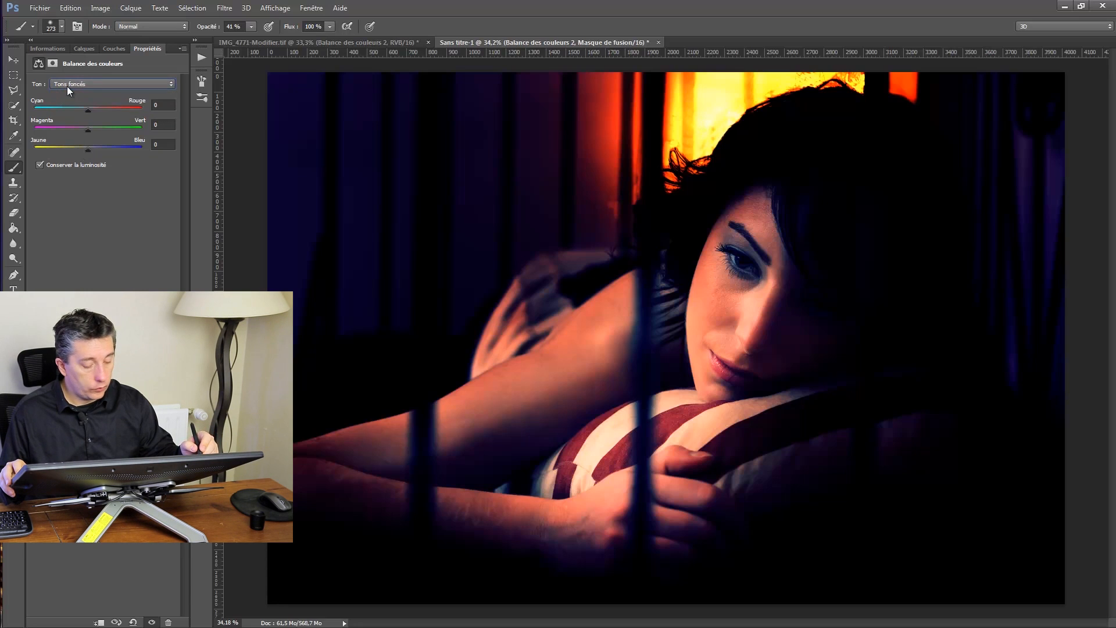
{"action": "mouse_move", "coordinate": [89, 113]}
{"action": "left_mouse_down"}
{"action": "mouse_move", "coordinate": [109, 109]}
{"action": "mouse_move", "coordinate": [97, 113]}
{"action": "left_mouse_up"}
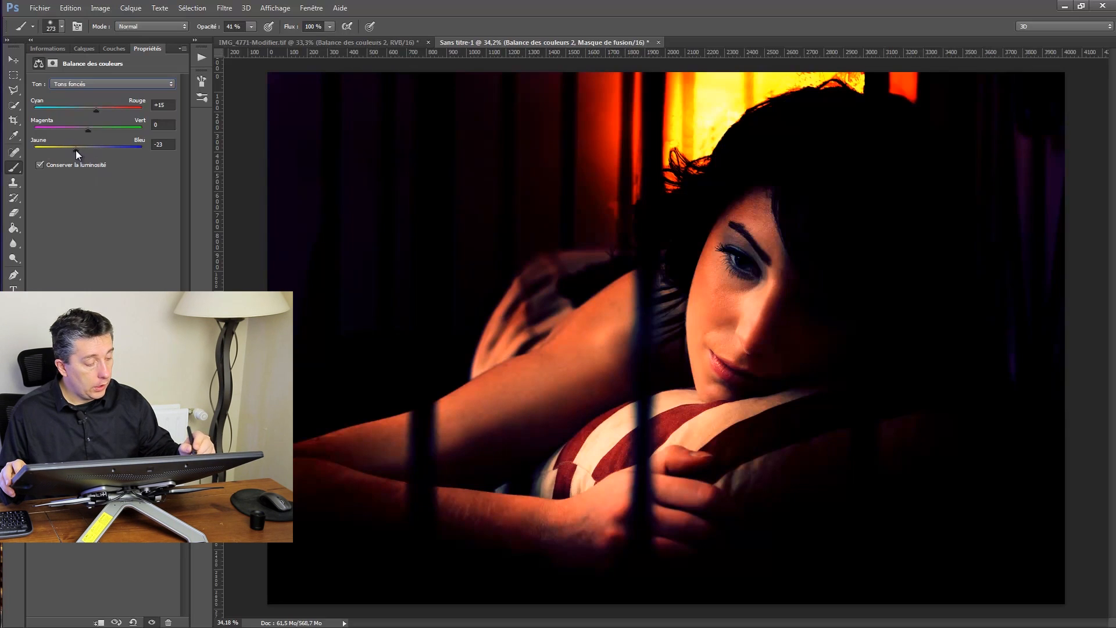
{"action": "left_click", "coordinate": [162, 105]}
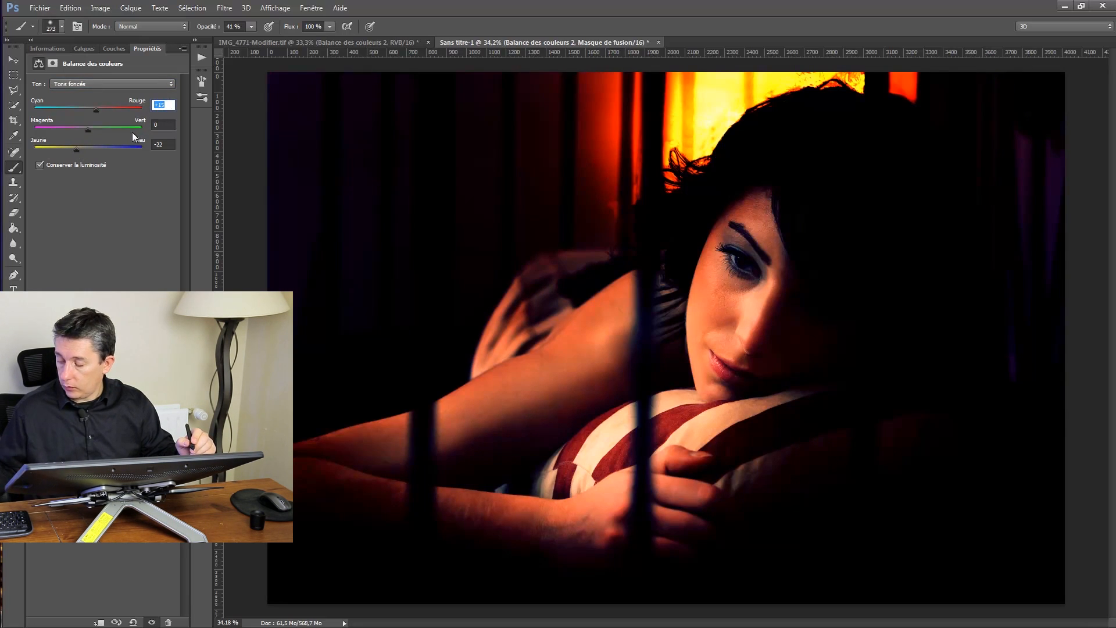
{"action": "type", "text": "0"}
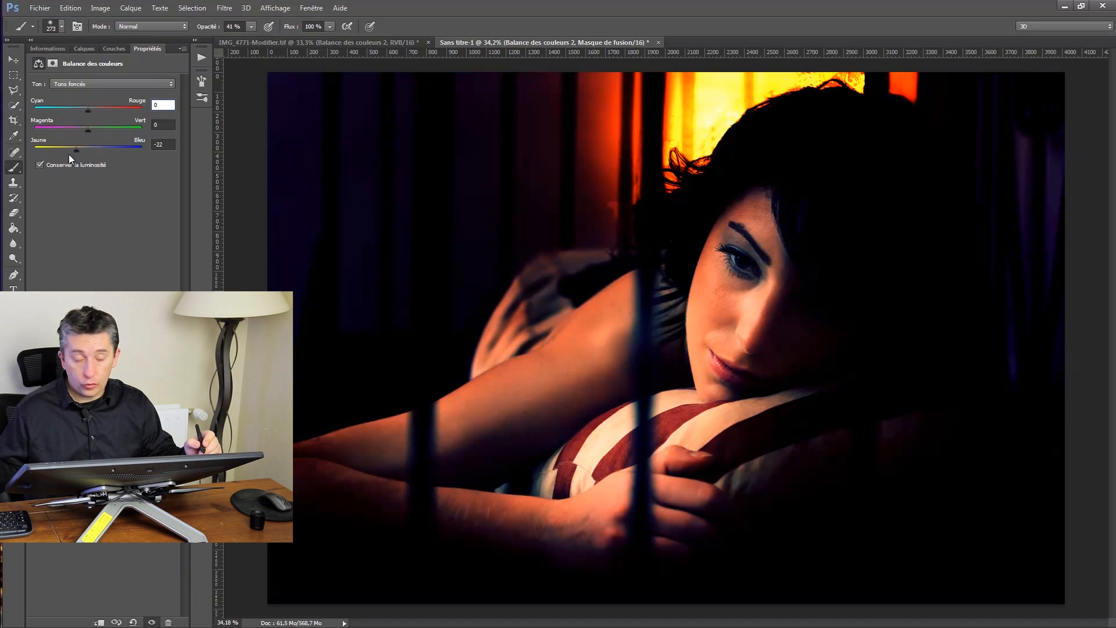
{"action": "key", "text": "Return"}
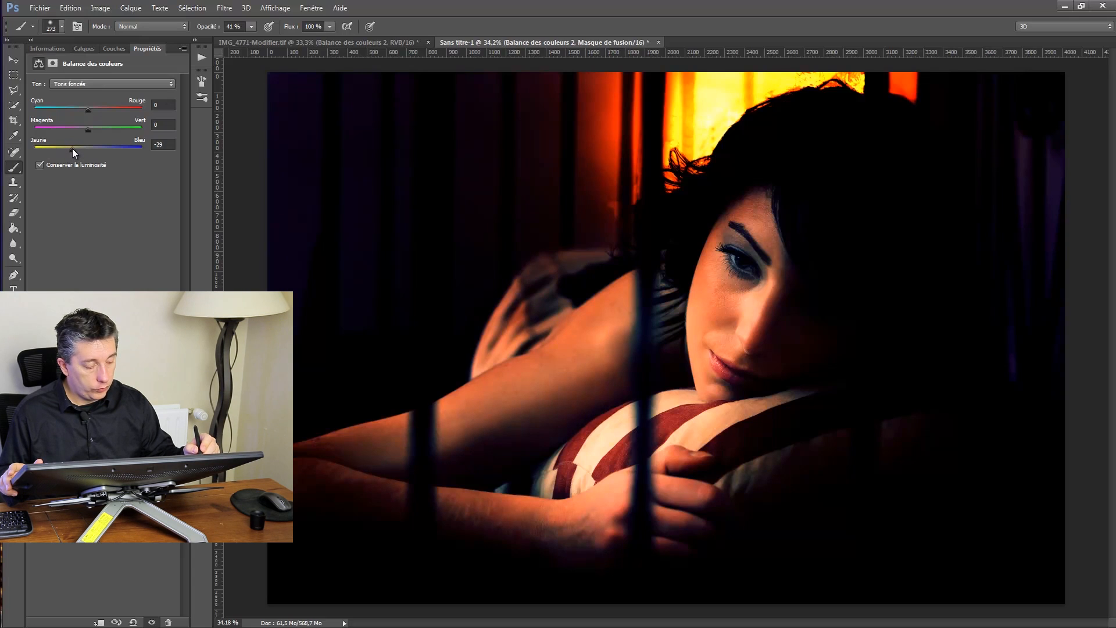
{"action": "left_click_drag", "start_coordinate": [73, 149], "coordinate": [69, 148]}
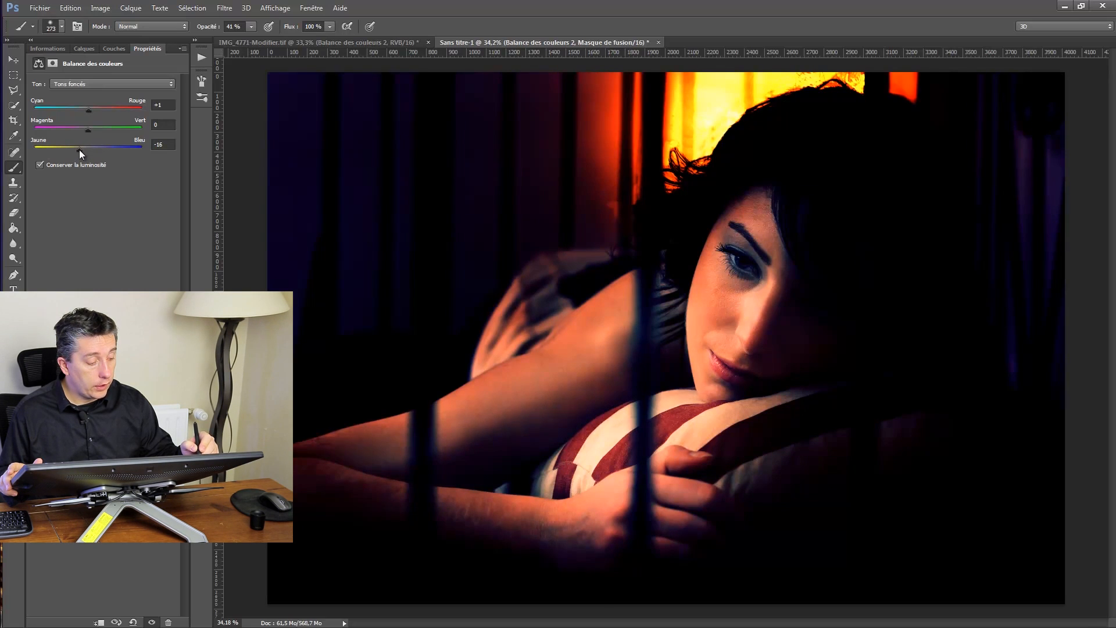
{"action": "left_click_drag", "start_coordinate": [86, 150], "coordinate": [88, 150]}
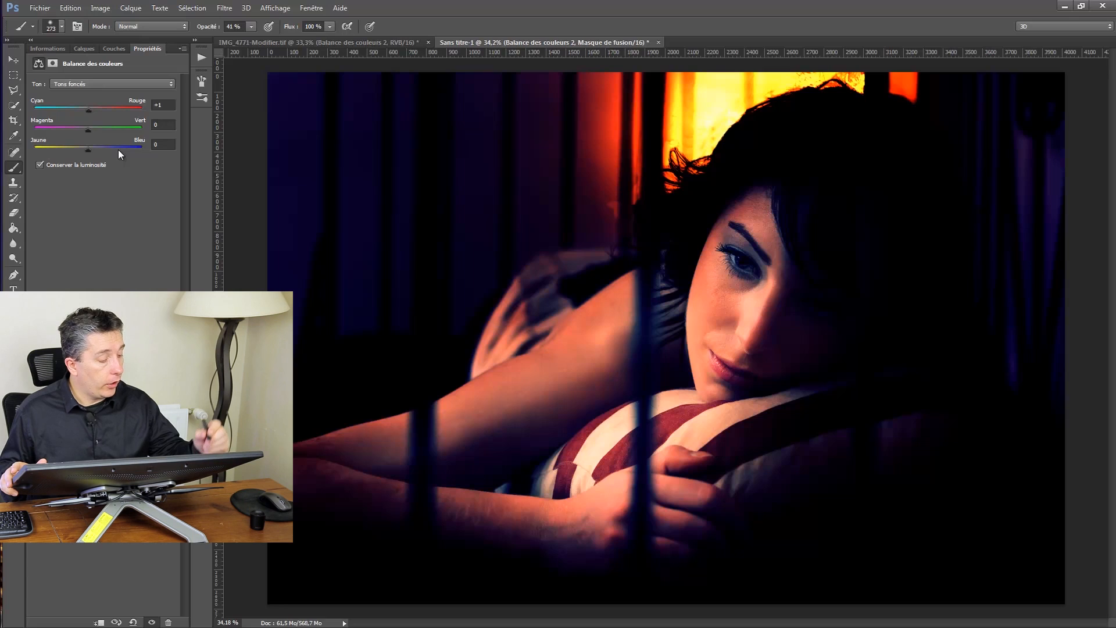
Examine the layer masks of Balance des couleurs 1 and Balance des couleurs 2 on their own in the canvas
{"action": "left_click", "coordinate": [84, 49]}
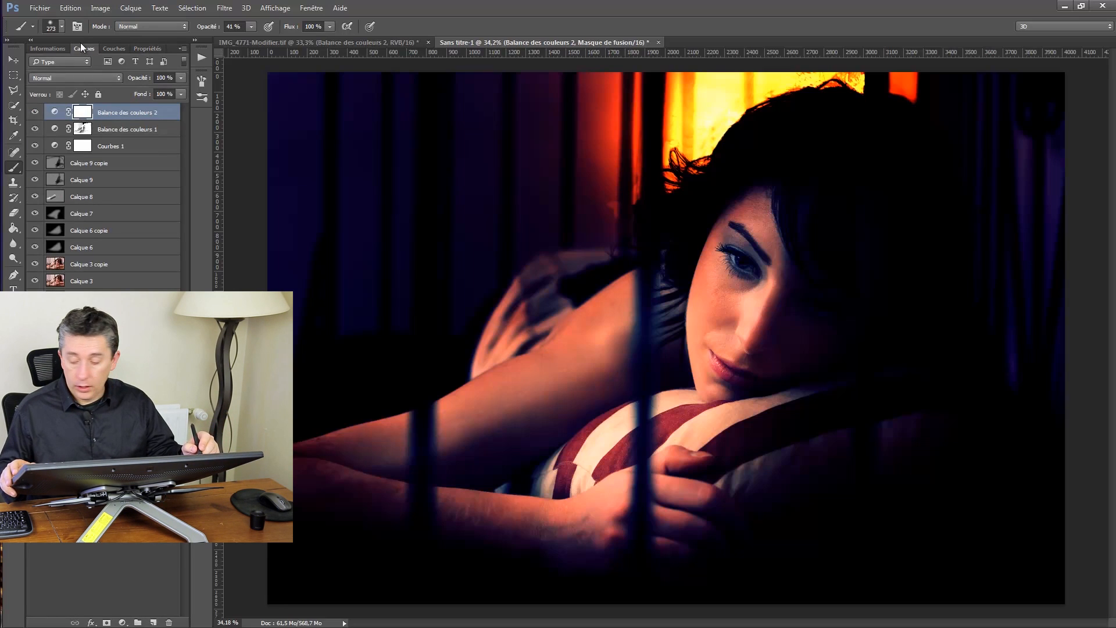
{"action": "left_click", "coordinate": [84, 129]}
{"action": "left_click", "coordinate": [85, 129], "text": "alt"}
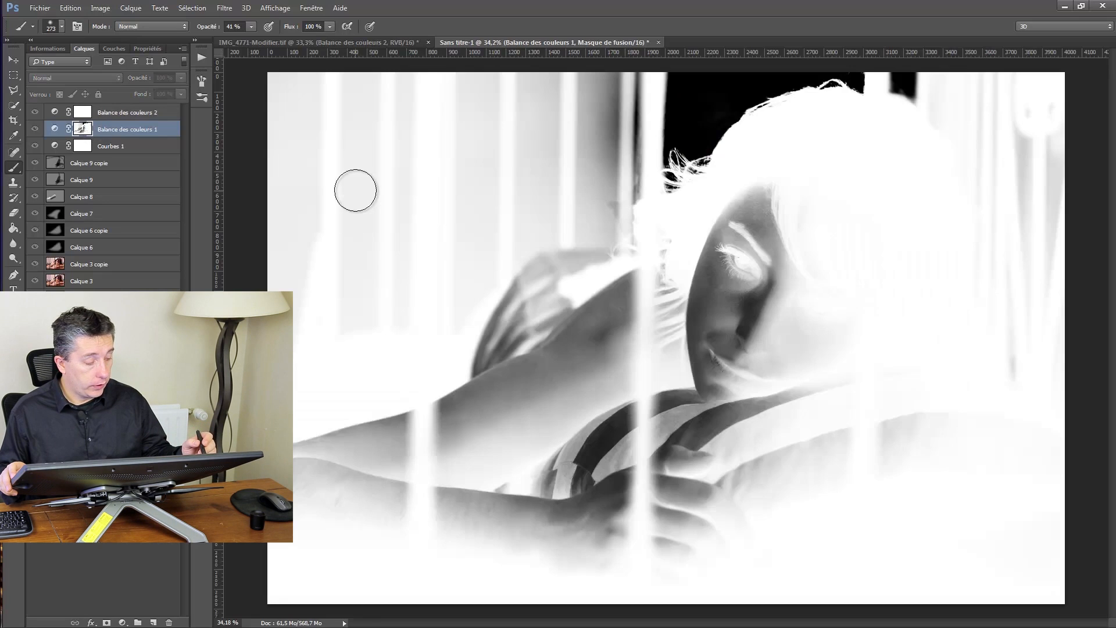
{"action": "left_click", "coordinate": [80, 133], "text": "alt"}
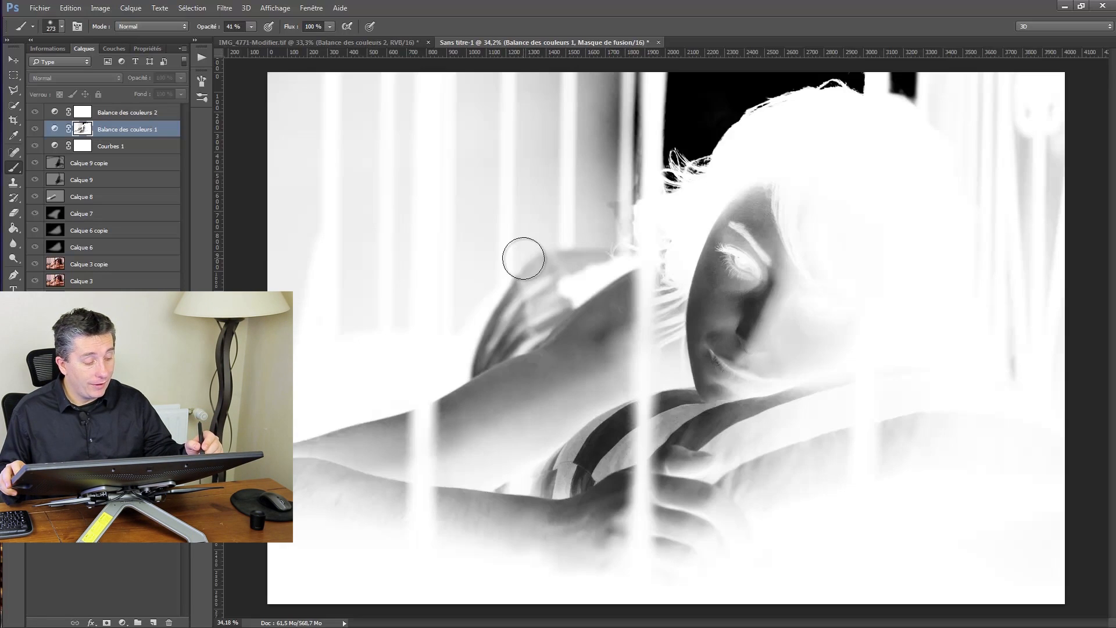
{"action": "double_click", "coordinate": [82, 113]}
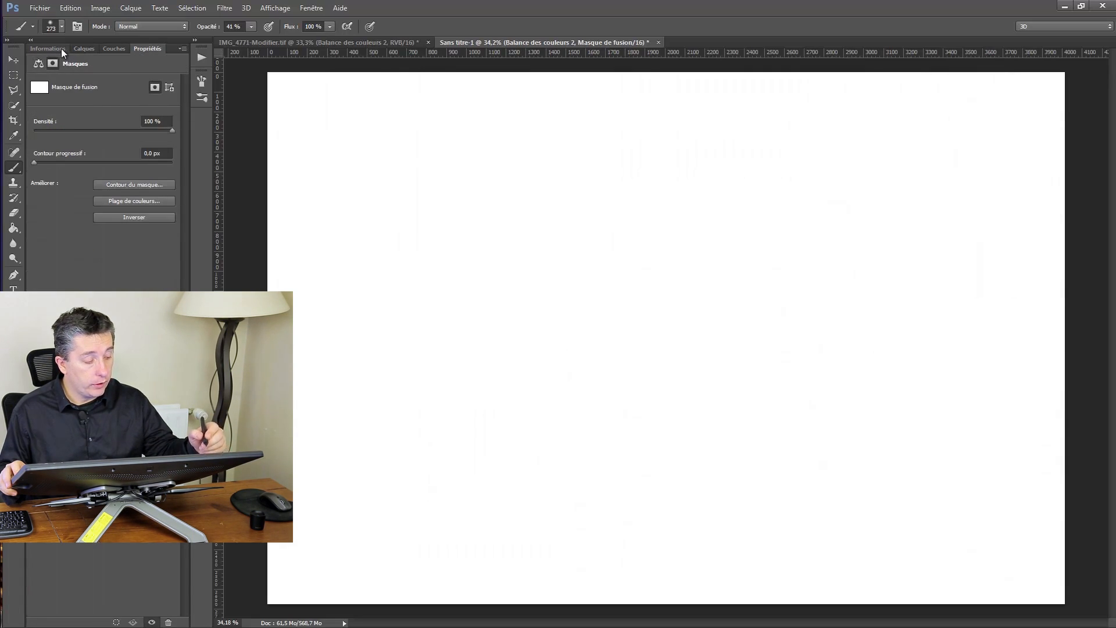
{"action": "left_click", "coordinate": [84, 48]}
{"action": "left_click", "coordinate": [84, 111], "text": "alt"}
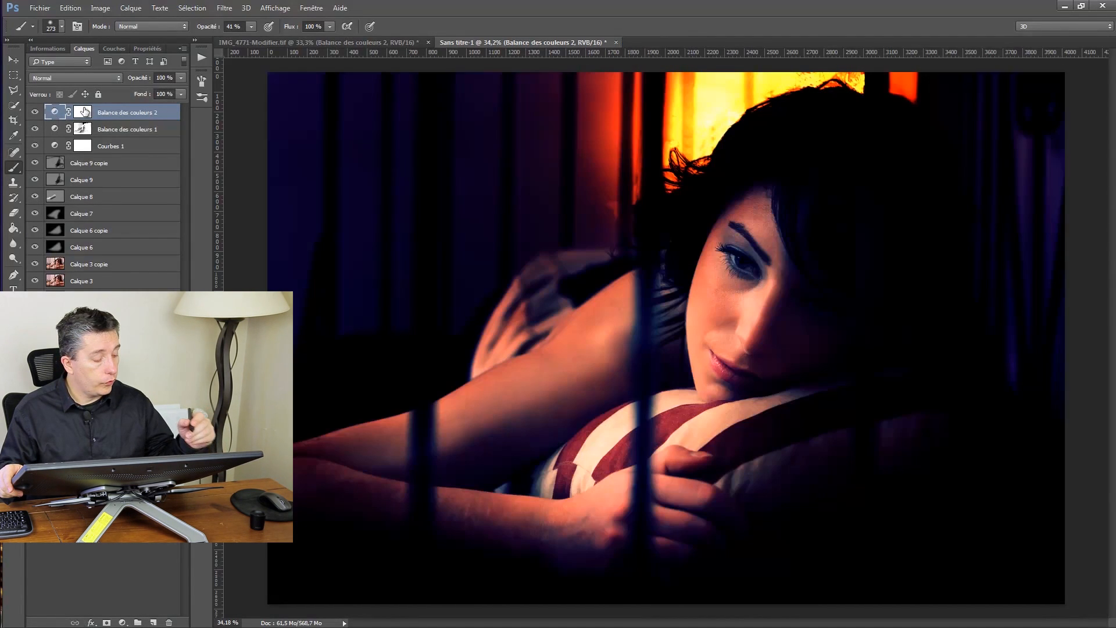
Copy the layer mask of Balance des couleurs 1 onto Balance des couleurs 2, replacing its blank mask
{"action": "left_click", "coordinate": [83, 129]}
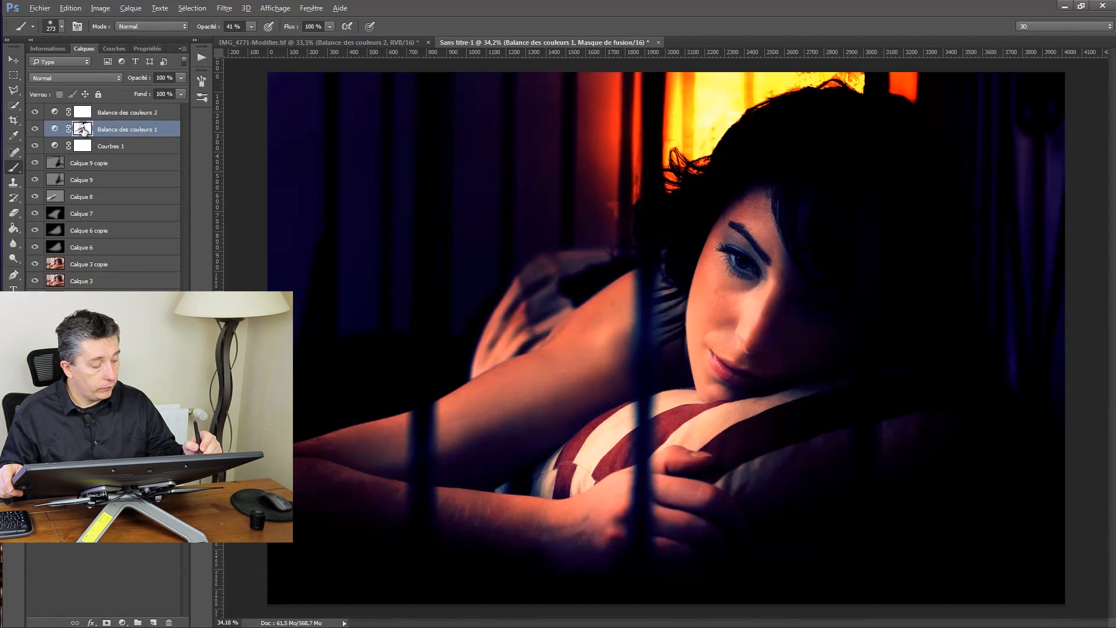
{"action": "left_click_drag", "start_coordinate": [83, 131], "coordinate": [85, 113]}
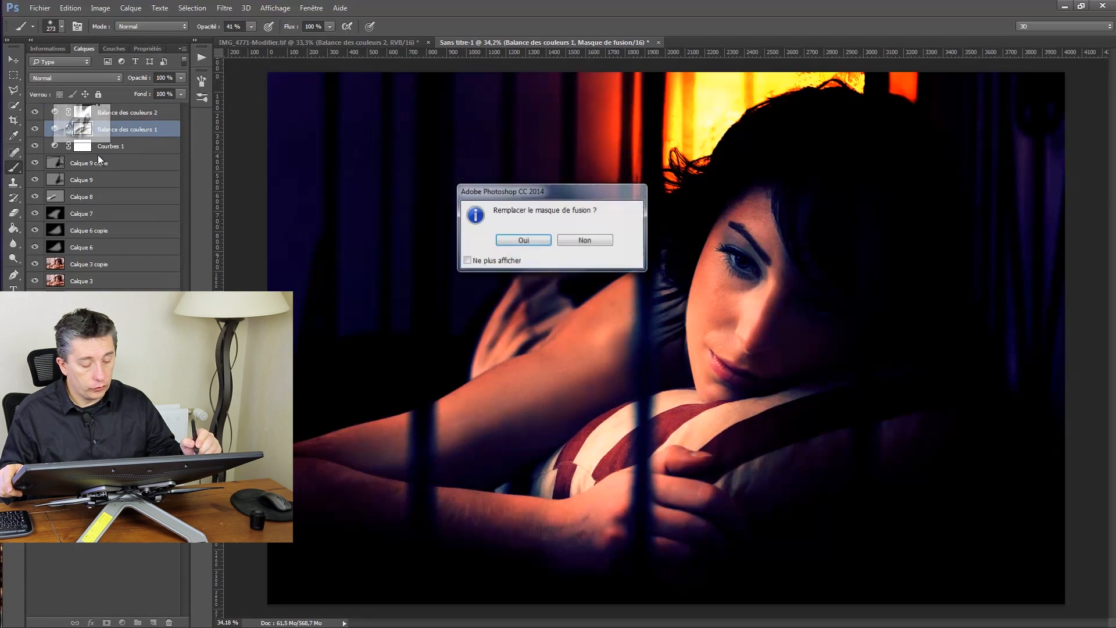
{"action": "key", "text": "Return"}
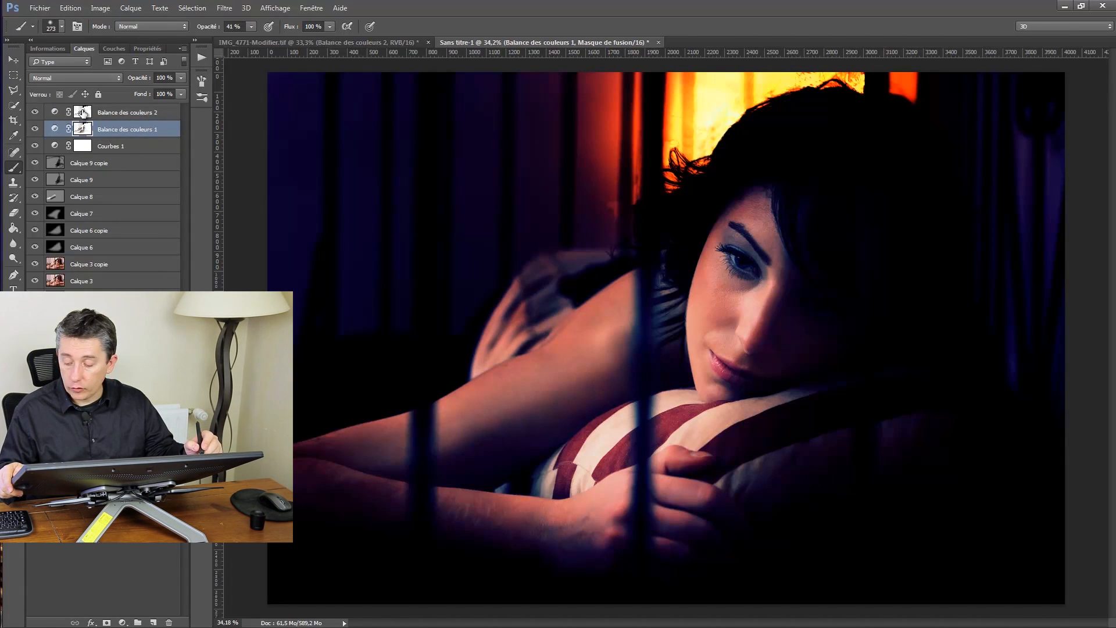
Compare the two colour balance masks and invert the one on Balance des couleurs 2
{"action": "left_click", "coordinate": [84, 130], "text": "alt"}
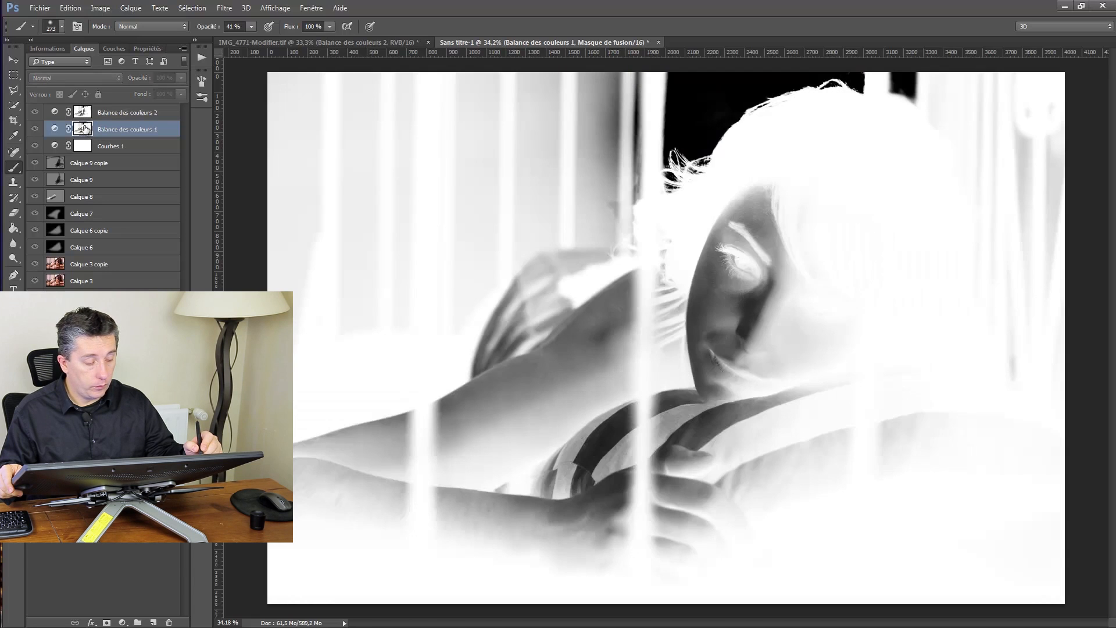
{"action": "left_click", "coordinate": [84, 129], "text": "alt"}
{"action": "left_click", "coordinate": [83, 115], "text": "alt"}
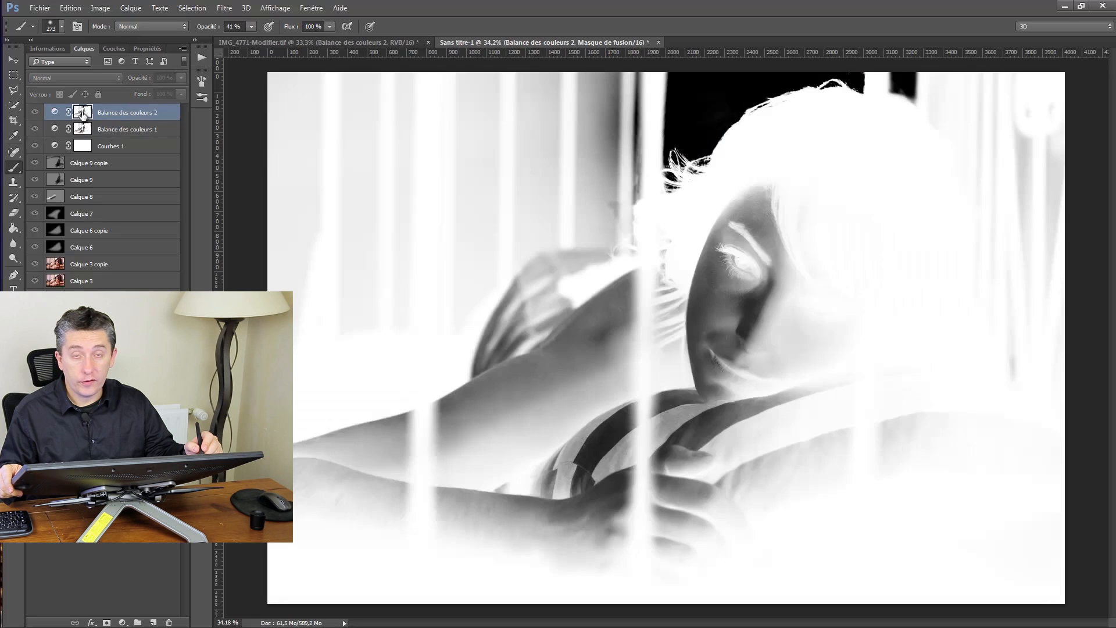
{"action": "left_click", "coordinate": [82, 114], "text": "alt"}
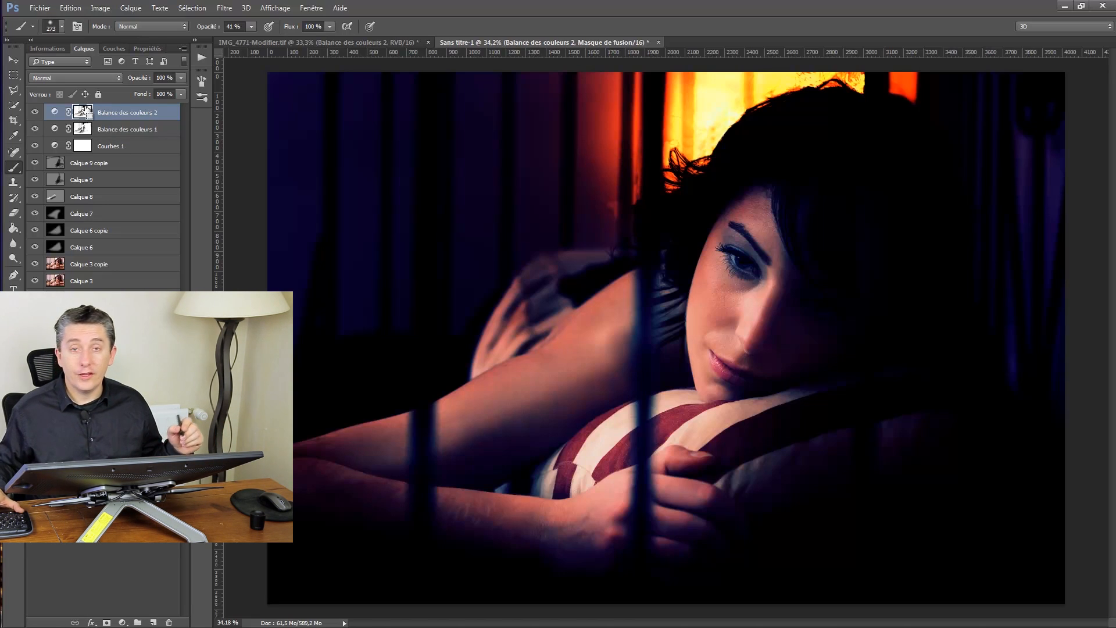
{"action": "key", "text": "ctrl+i"}
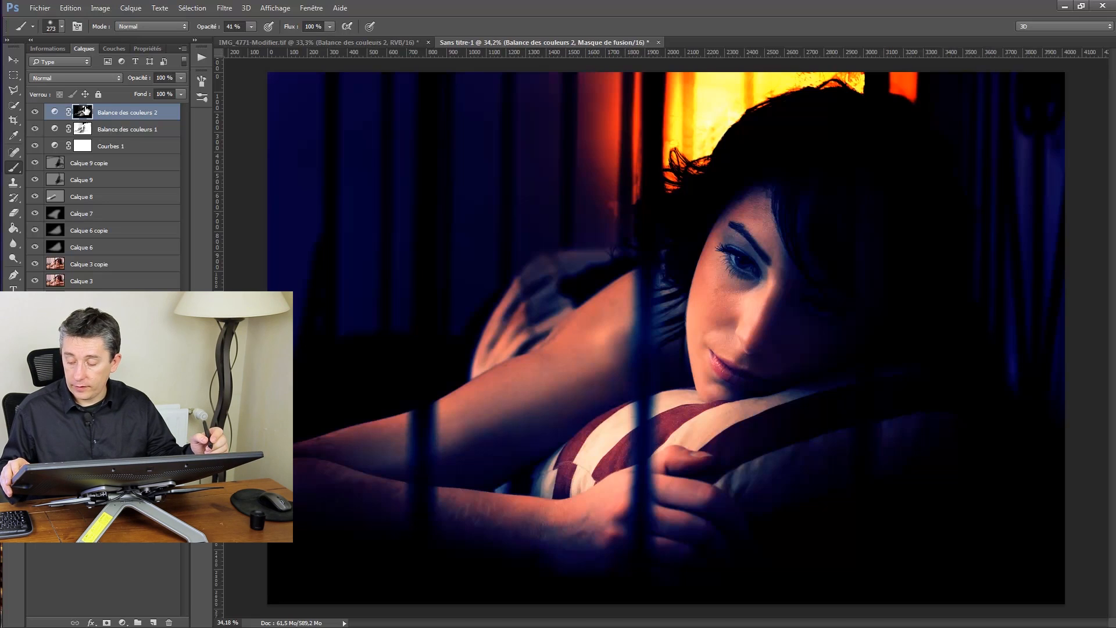
Compare the inverted mask of Balance des couleurs 2 with the mask of Balance des couleurs 1 in the canvas
{"action": "left_click", "coordinate": [82, 128], "text": "alt"}
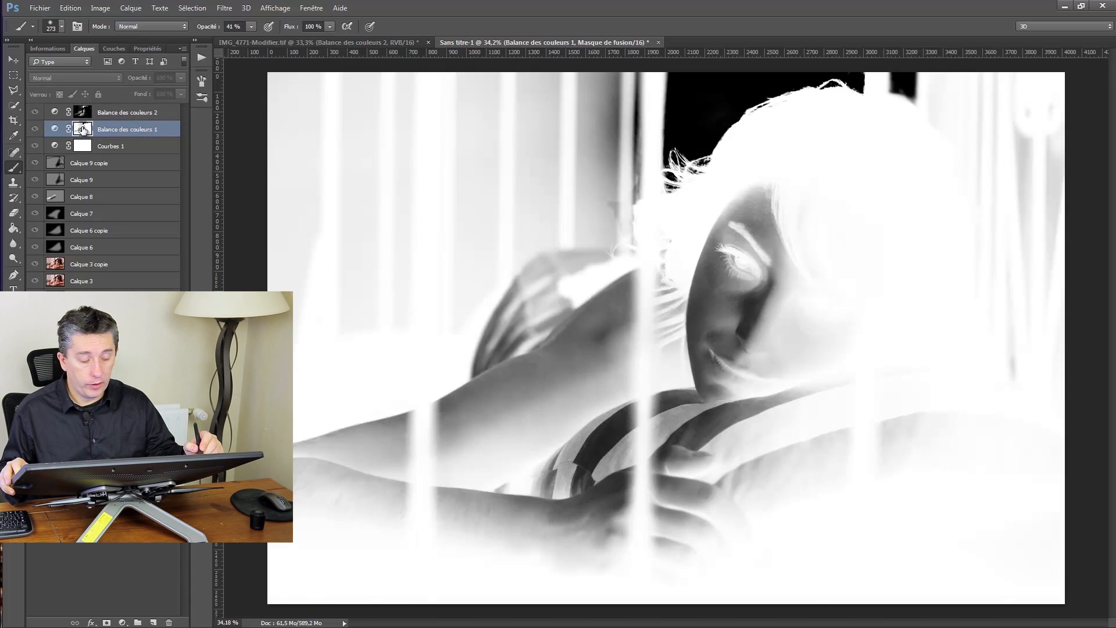
{"action": "left_click", "coordinate": [84, 116]}
{"action": "left_click", "coordinate": [85, 116], "text": "alt"}
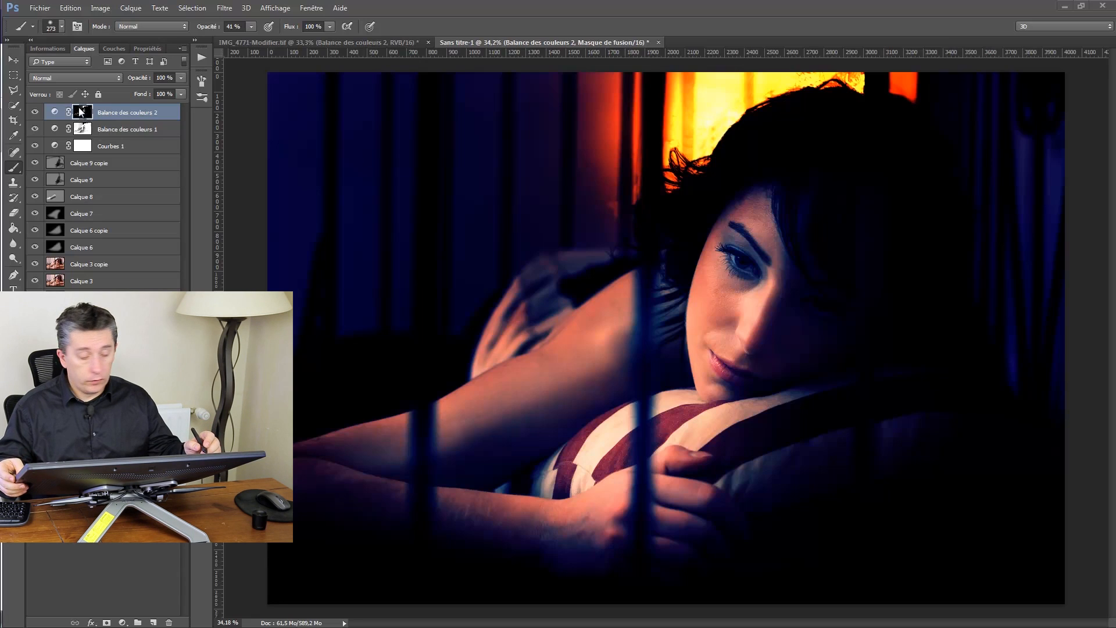
{"action": "left_click", "coordinate": [83, 113], "text": "alt"}
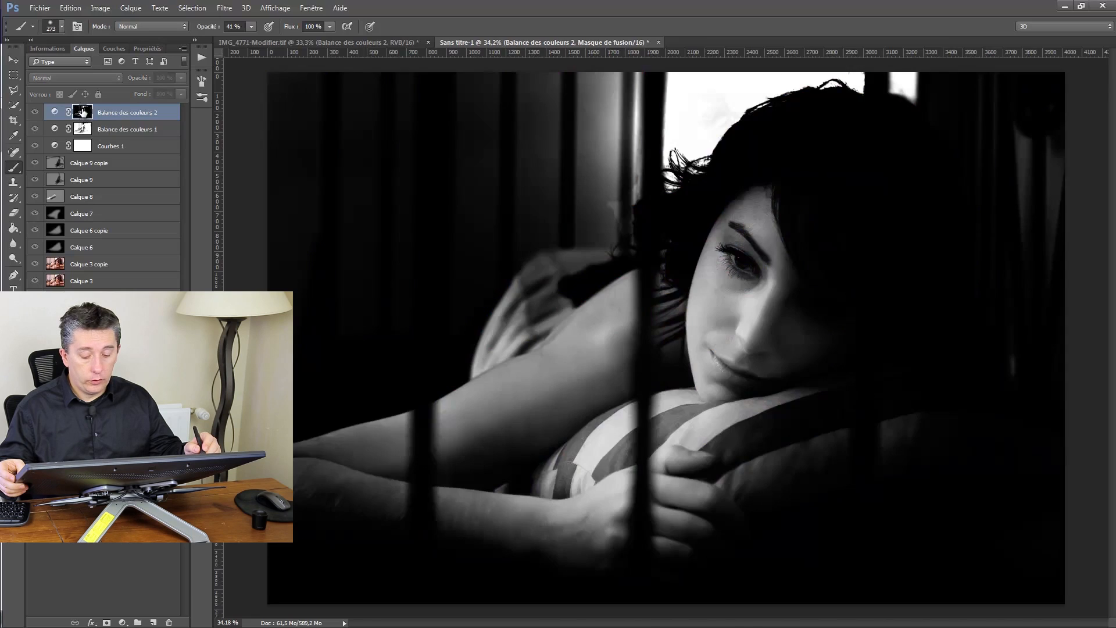
{"action": "key", "text": "alt"}
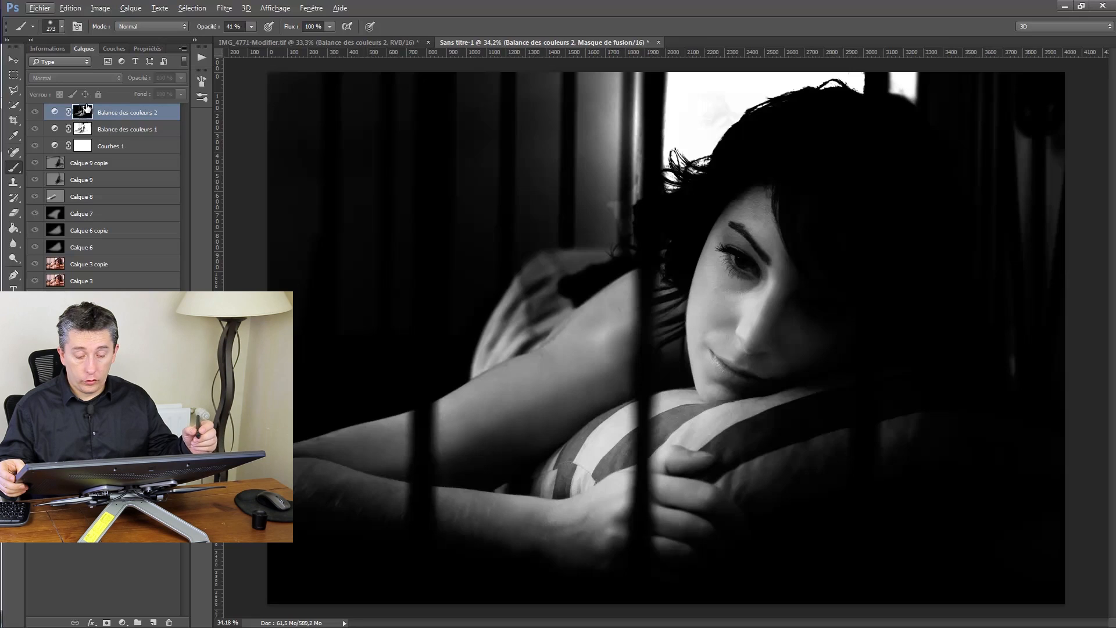
{"action": "key", "text": "alt"}
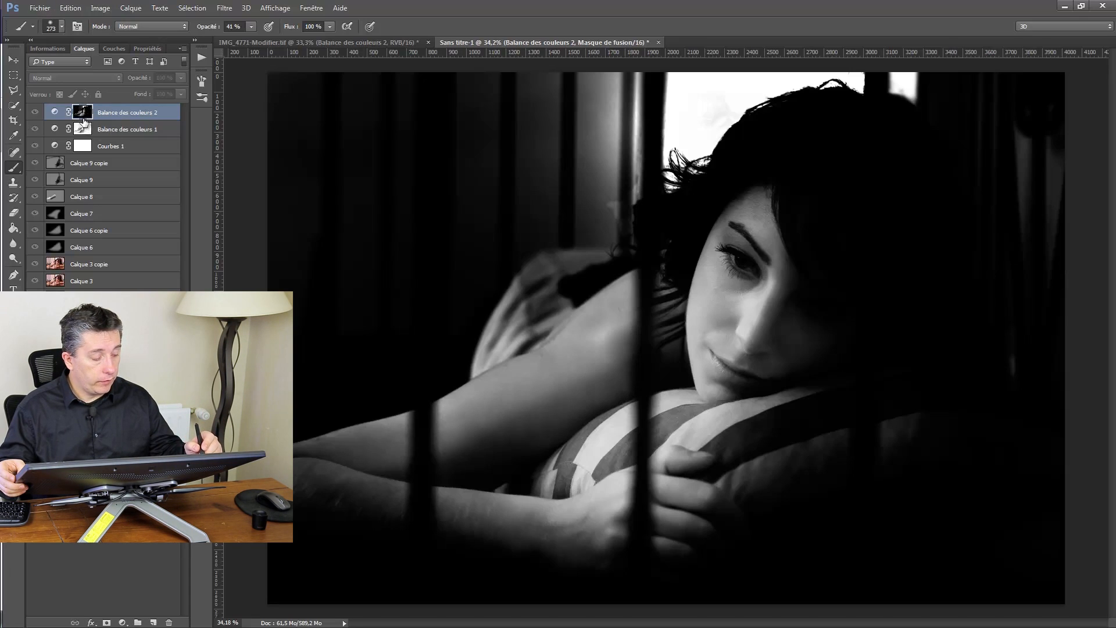
{"action": "left_click", "coordinate": [84, 129], "text": "alt"}
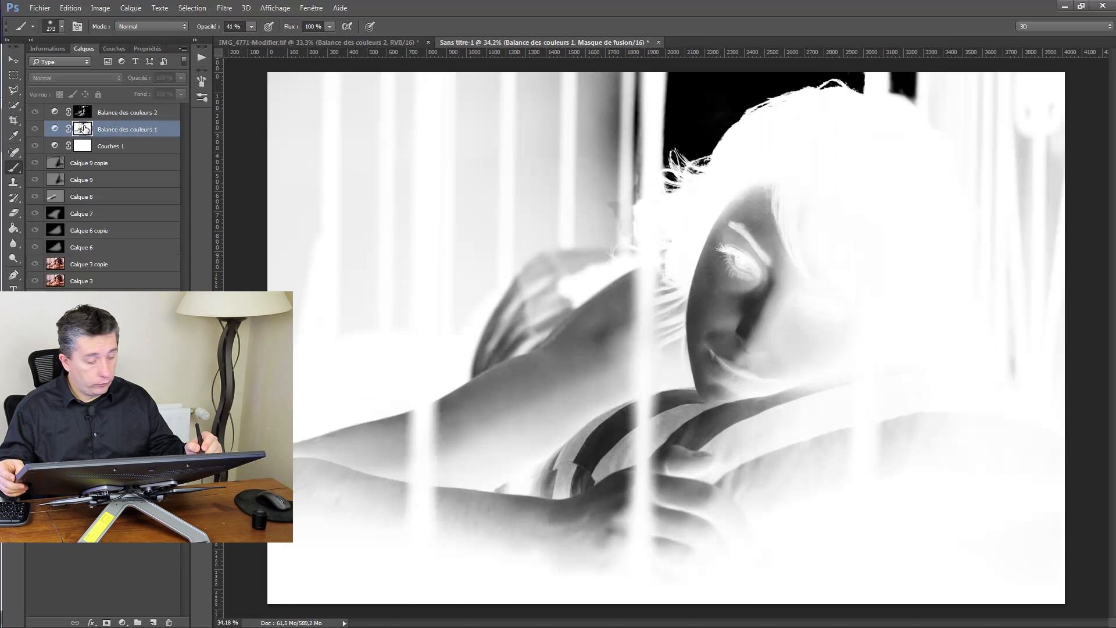
{"action": "left_click", "coordinate": [85, 129], "text": "alt"}
{"action": "left_click", "coordinate": [84, 115], "text": "alt"}
{"action": "left_click", "coordinate": [83, 114], "text": "alt"}
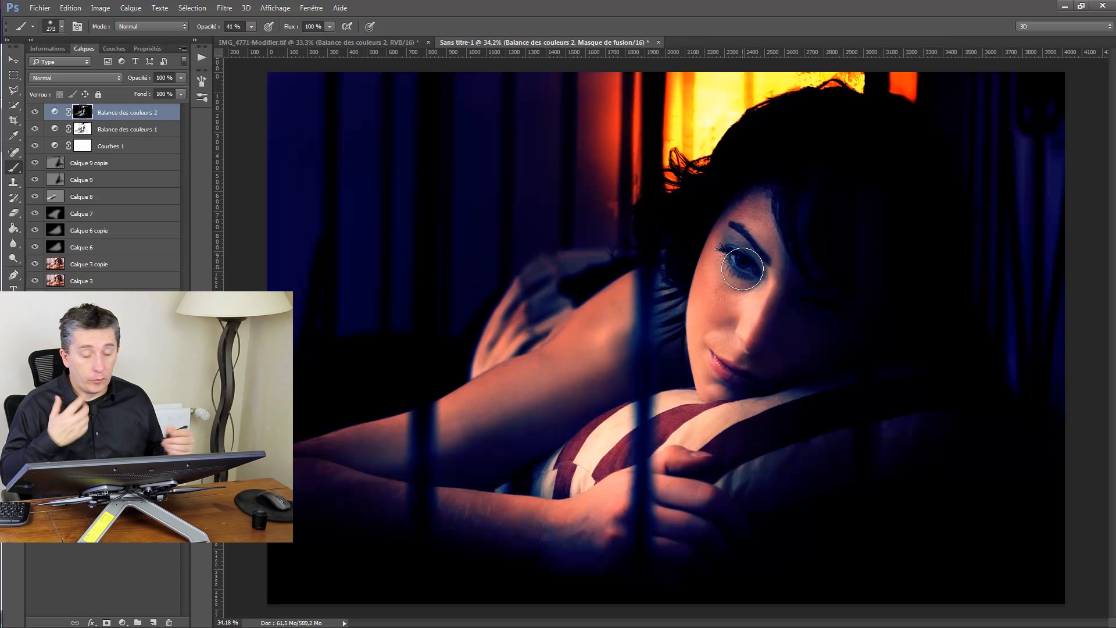
Add a new layer on top and fill it with a salmon skin tone sampled from the woman's face
{"action": "left_click", "coordinate": [154, 622]}
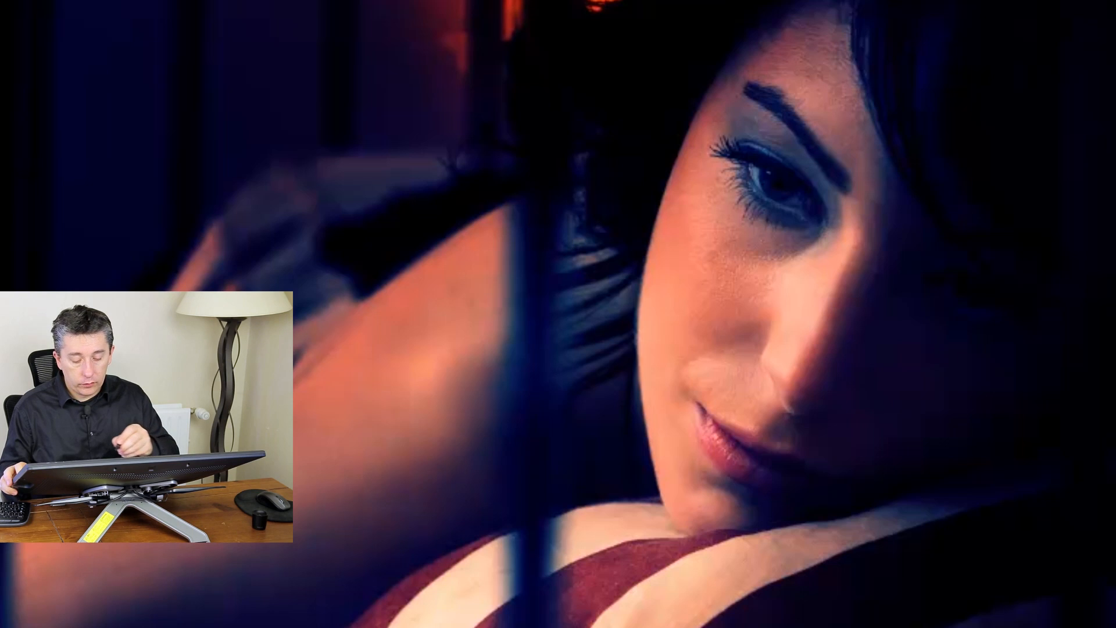
{"action": "left_click", "coordinate": [762, 278], "text": "alt"}
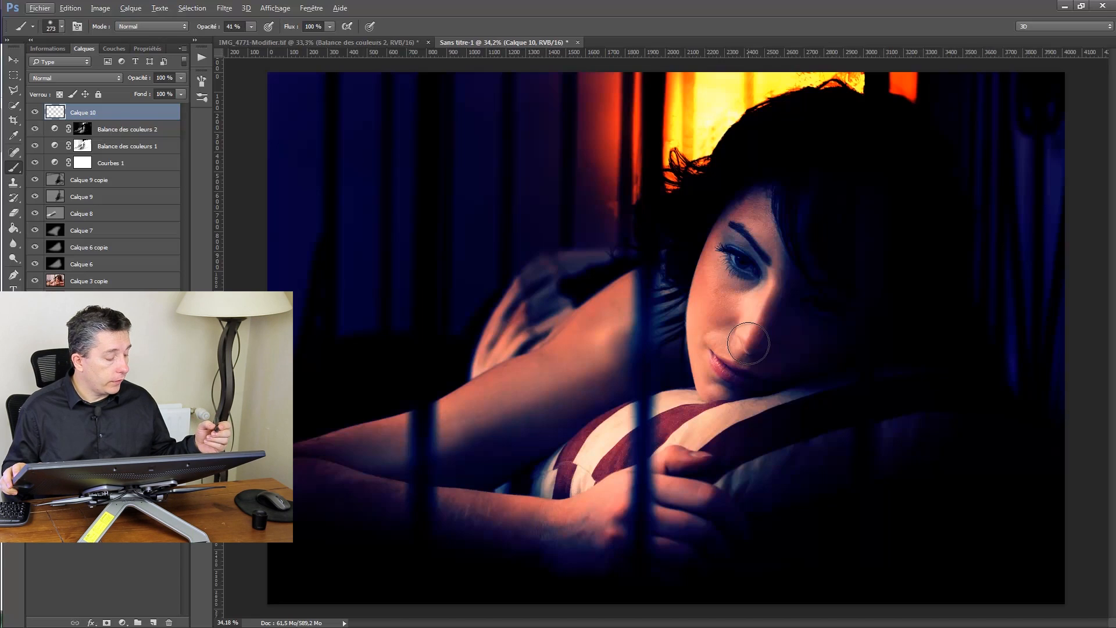
{"action": "left_click", "coordinate": [12, 229]}
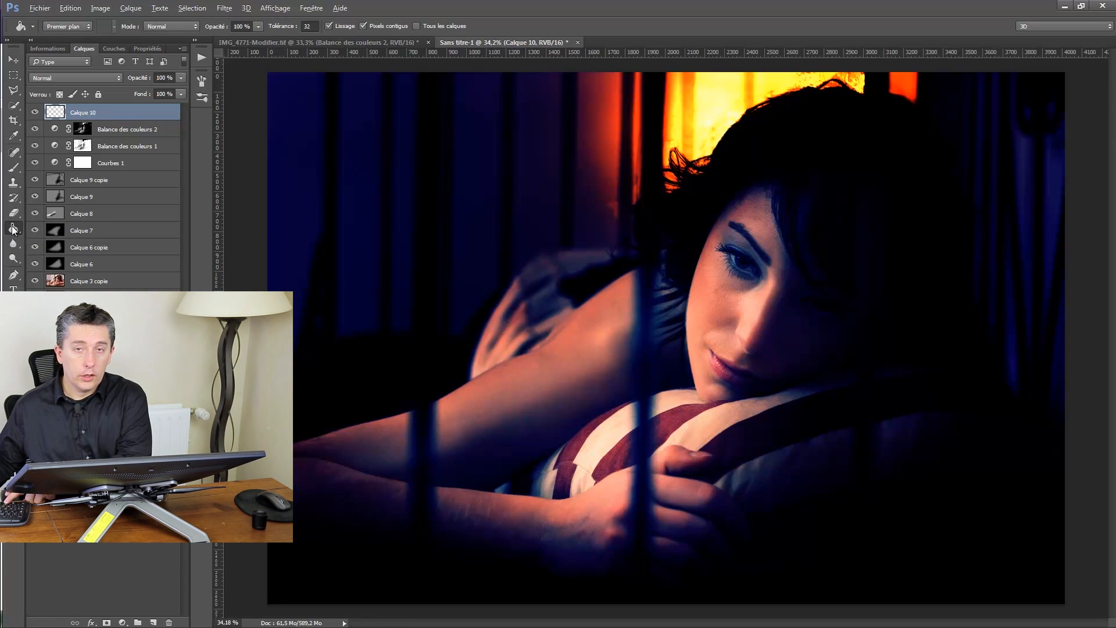
{"action": "key", "text": "alt+BackSpace"}
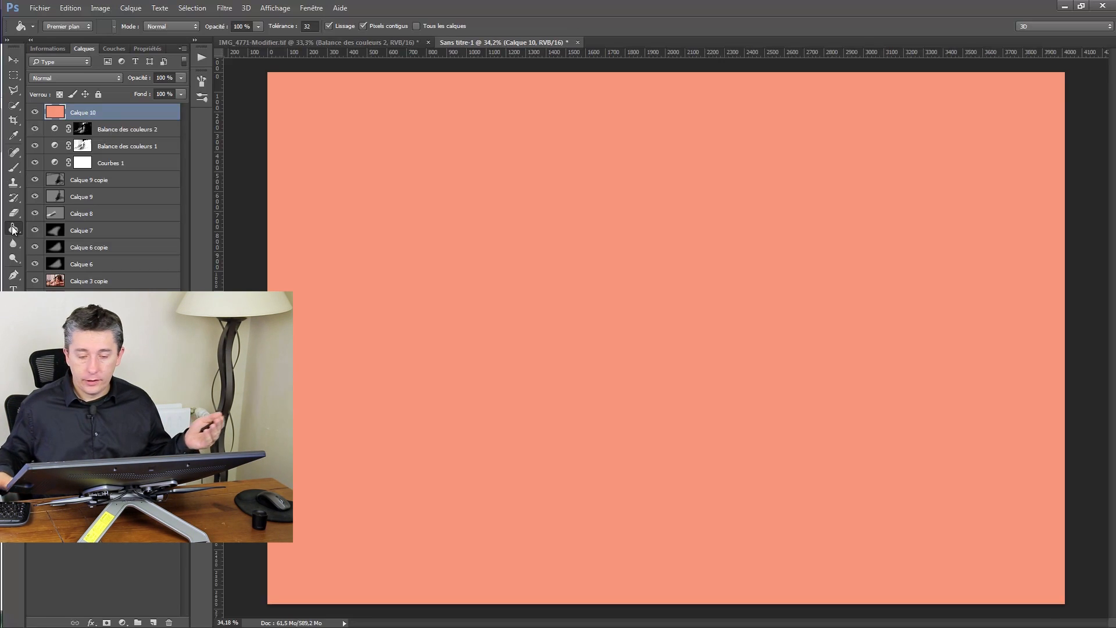
Invert the skin-tone fill of Calque 10 to its complementary teal and set the layer's blend mode to Couleur
{"action": "key", "text": "ctrl+i"}
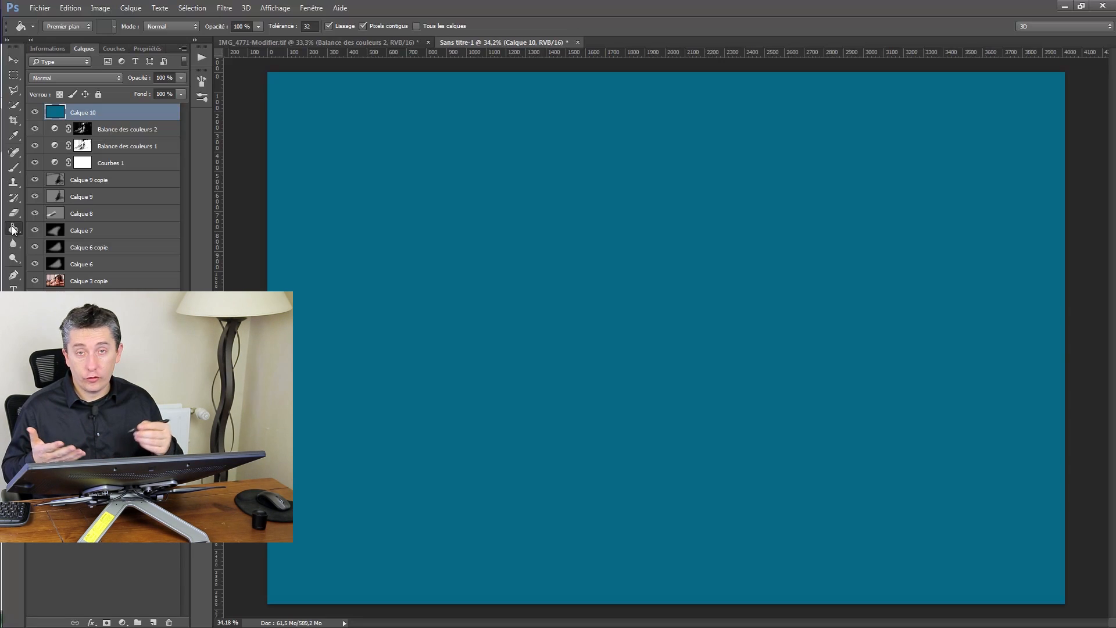
{"action": "left_click", "coordinate": [44, 78]}
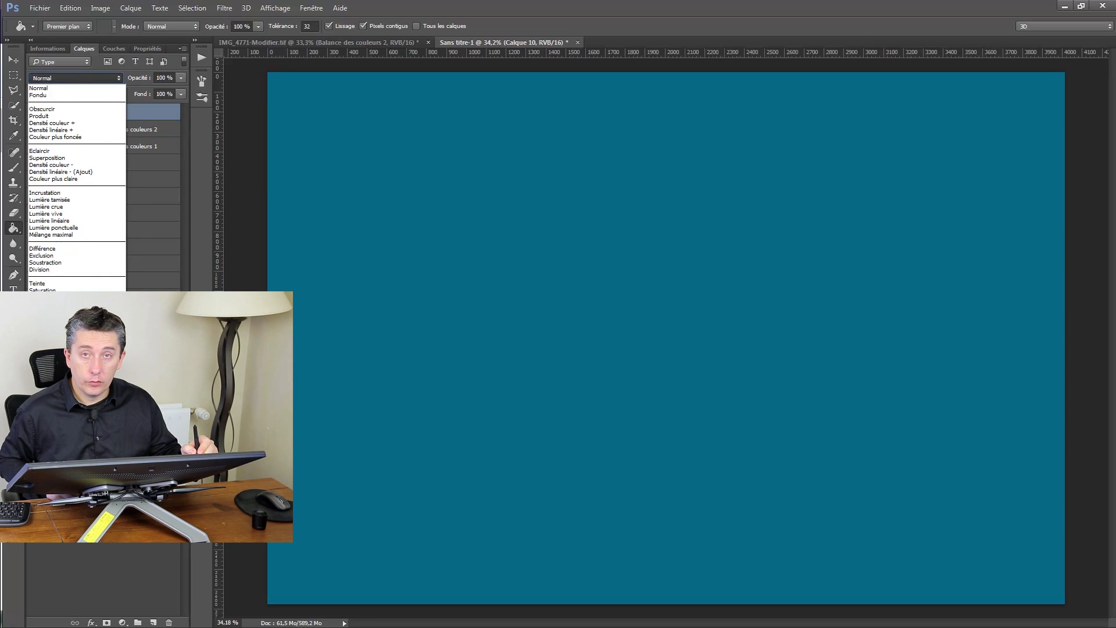
{"action": "left_click", "coordinate": [41, 297]}
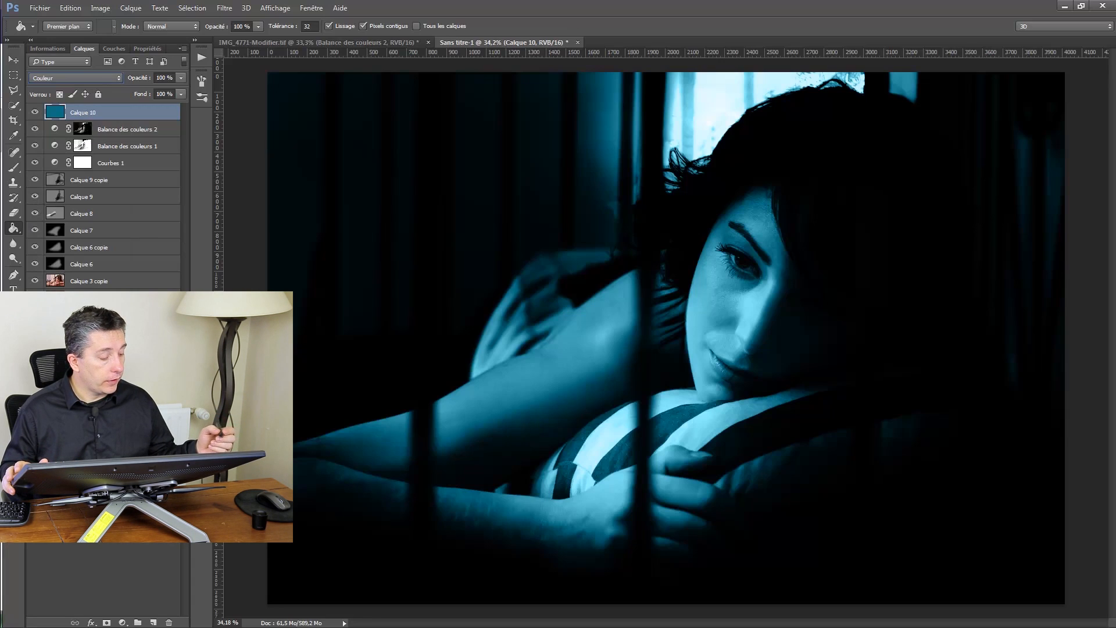
Open the Options de fusion of Calque 10 and move the Style de calque dialog over the image
{"action": "double_click", "coordinate": [112, 115]}
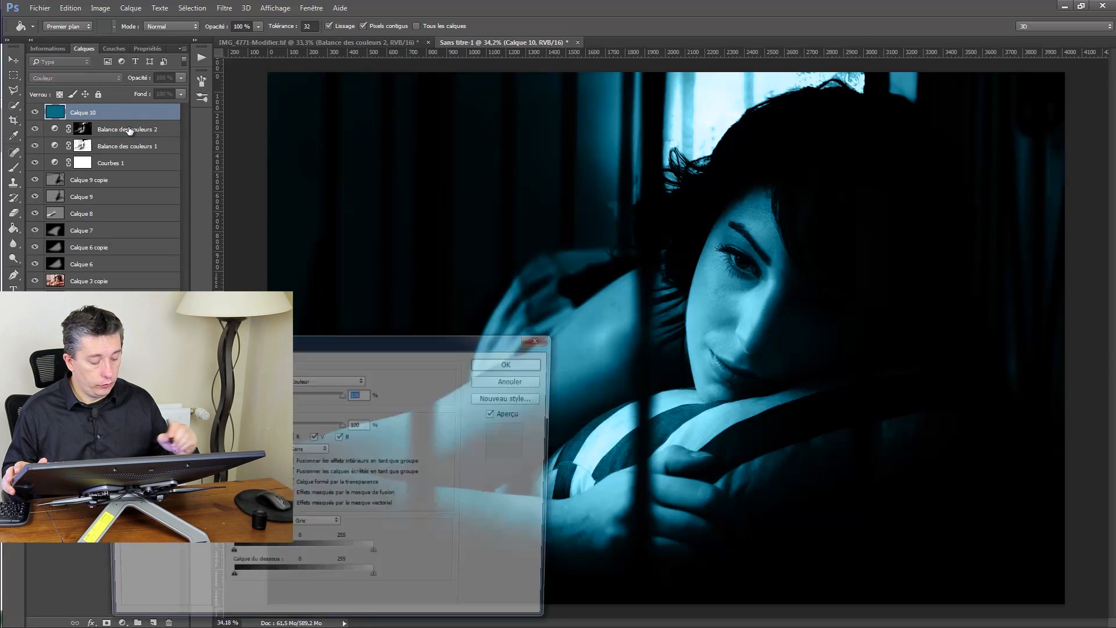
{"action": "left_click_drag", "start_coordinate": [209, 339], "coordinate": [434, 175]}
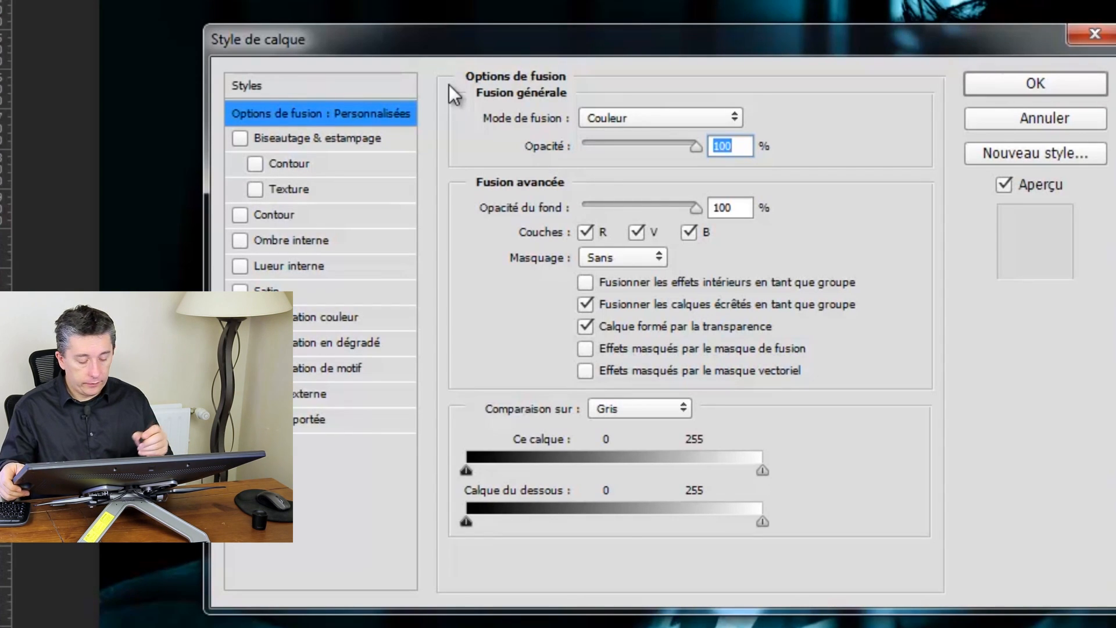
{"action": "key", "text": "alt"}
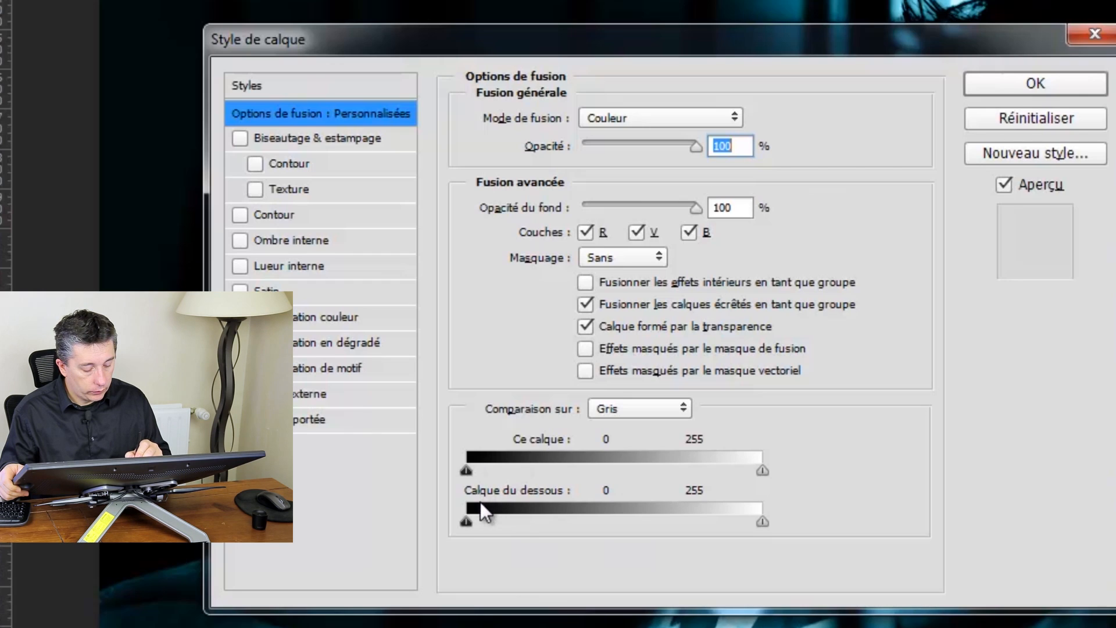
{"action": "mouse_move", "coordinate": [467, 471]}
{"action": "left_mouse_down"}
{"action": "mouse_move", "coordinate": [753, 465]}
{"action": "mouse_move", "coordinate": [458, 486]}
{"action": "left_mouse_up"}
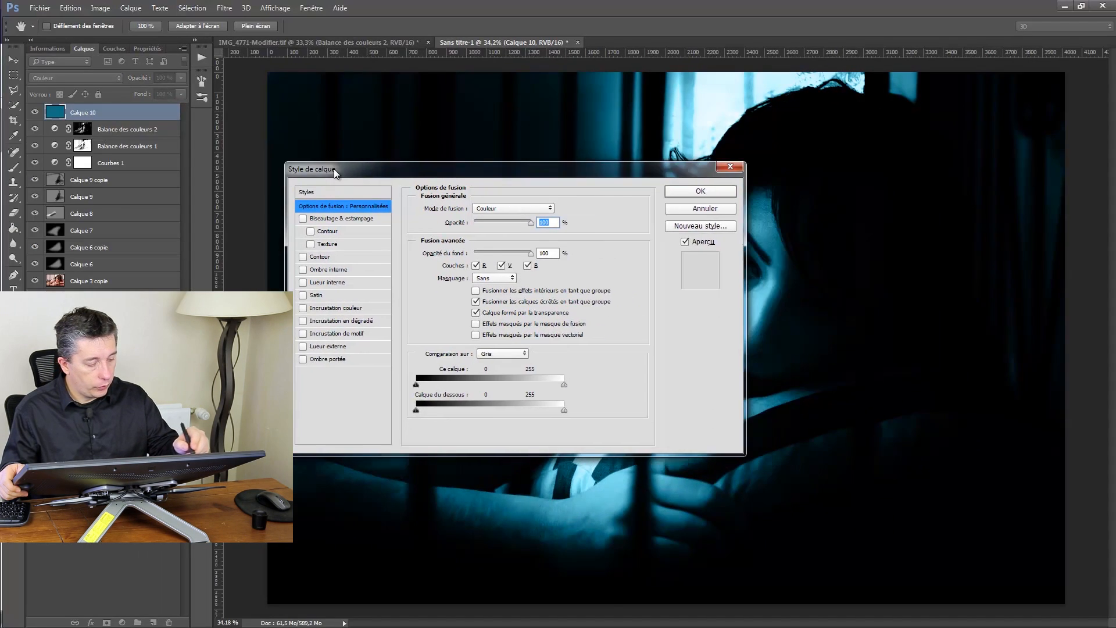
In Calque 10's blending options, split the black slider of Ce calque and set its range to 172 / 255
{"action": "left_click_drag", "start_coordinate": [334, 169], "coordinate": [136, 44]}
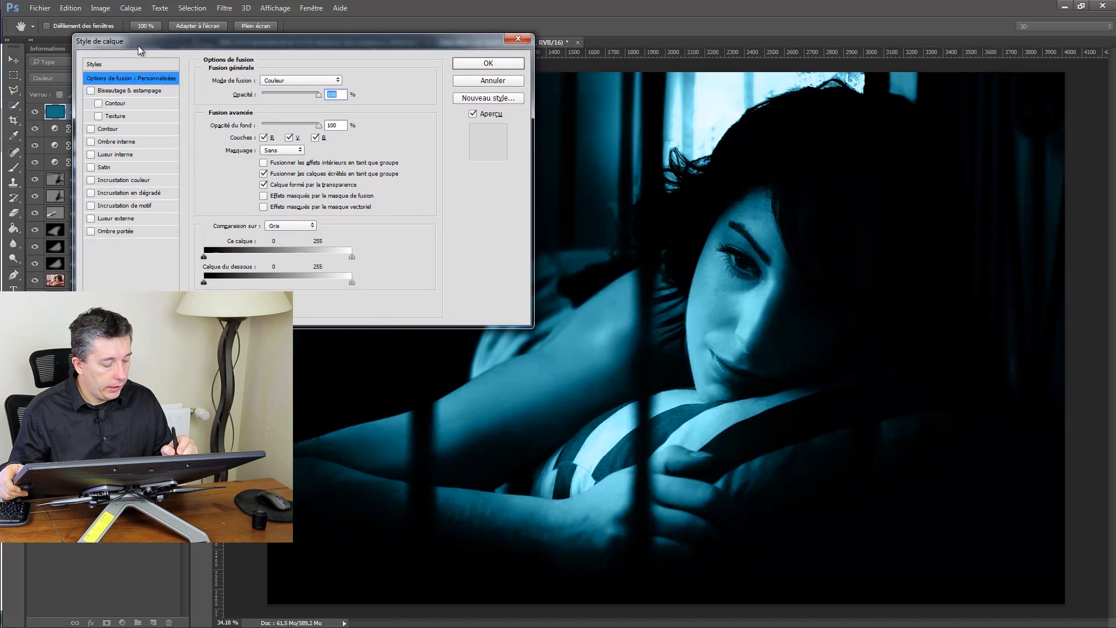
{"action": "key", "text": "alt"}
{"action": "left_click_drag", "start_coordinate": [205, 257], "coordinate": [352, 256]}
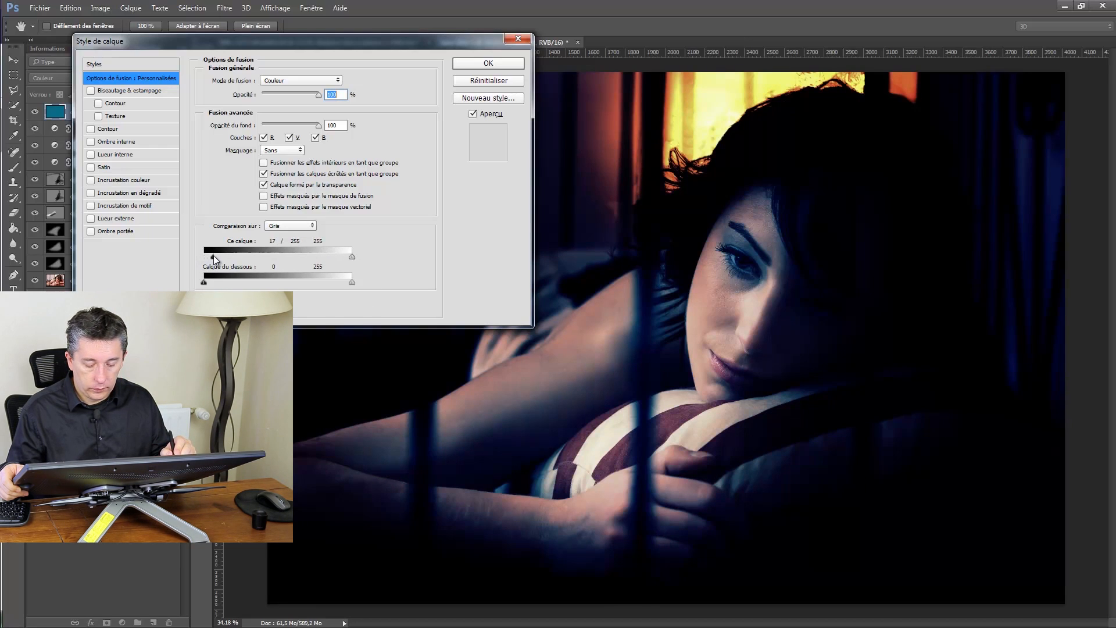
{"action": "left_click_drag", "start_coordinate": [255, 256], "coordinate": [274, 256]}
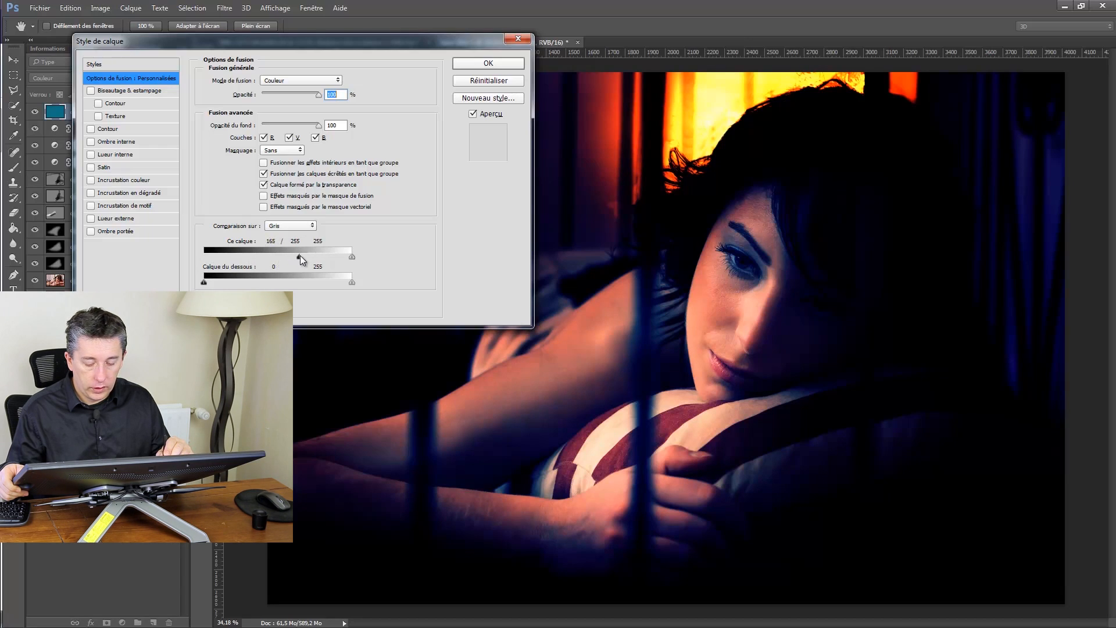
{"action": "left_click_drag", "start_coordinate": [304, 256], "coordinate": [302, 256]}
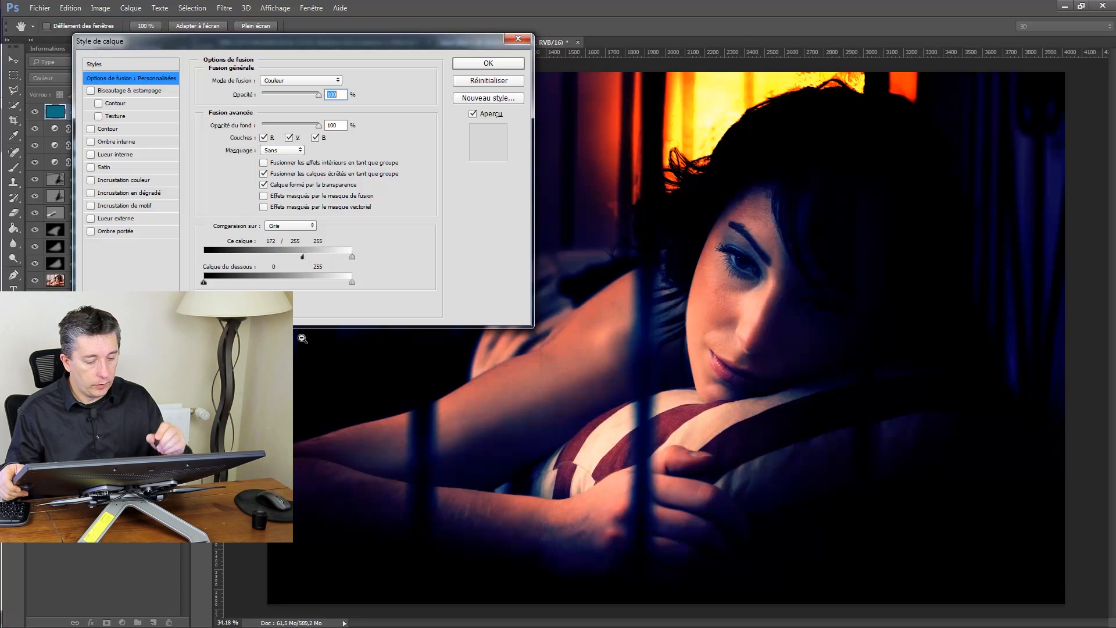
{"action": "left_click", "coordinate": [478, 63]}
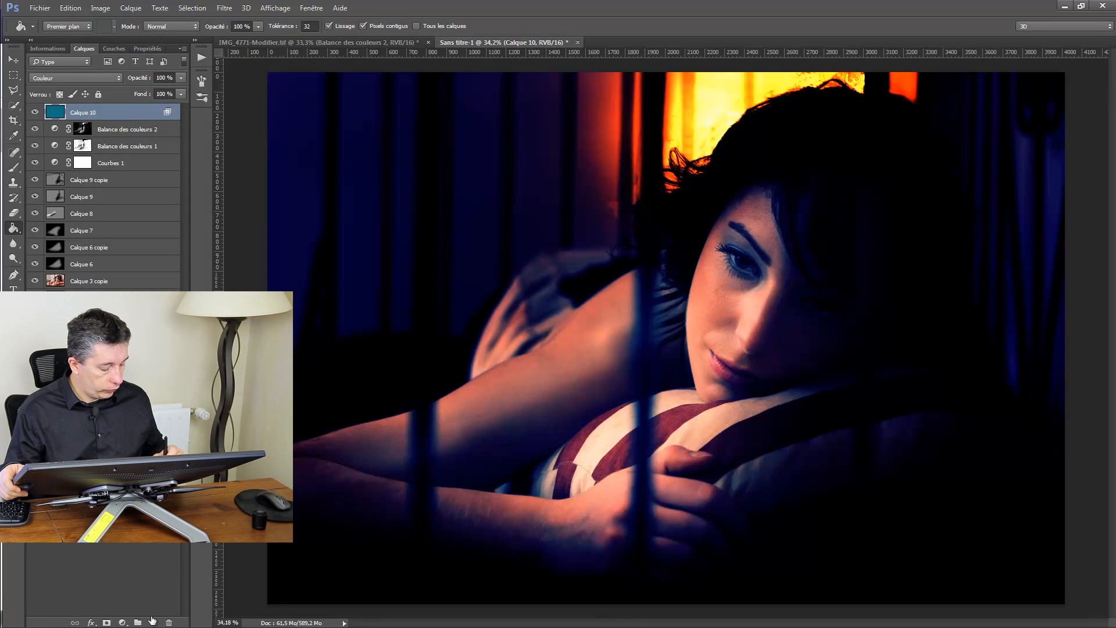
Add a new layer above Calque 10 and fill it with dark blue sampled from the image's upper-left background
{"action": "left_click", "coordinate": [154, 622]}
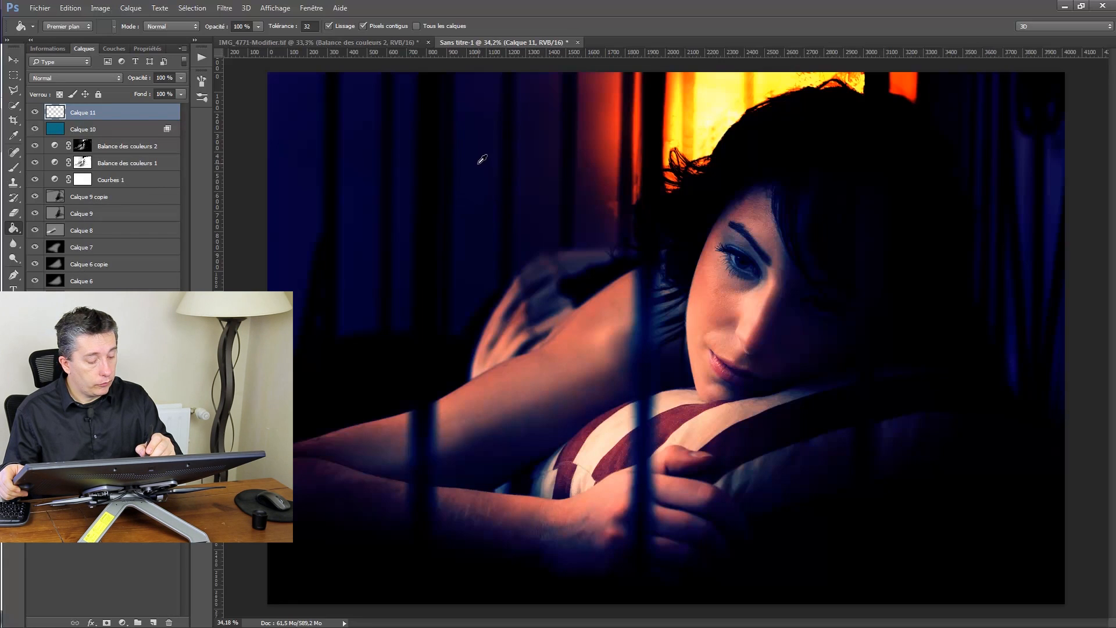
{"action": "left_click", "coordinate": [479, 172], "text": "alt"}
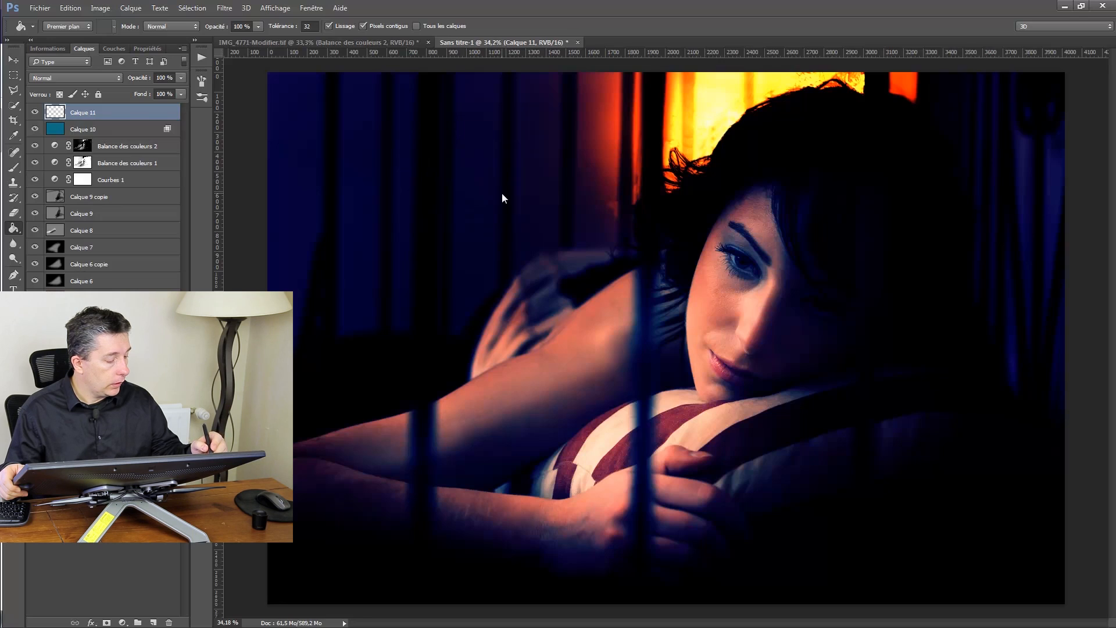
{"action": "key", "text": "i"}
{"action": "left_click", "coordinate": [490, 153]}
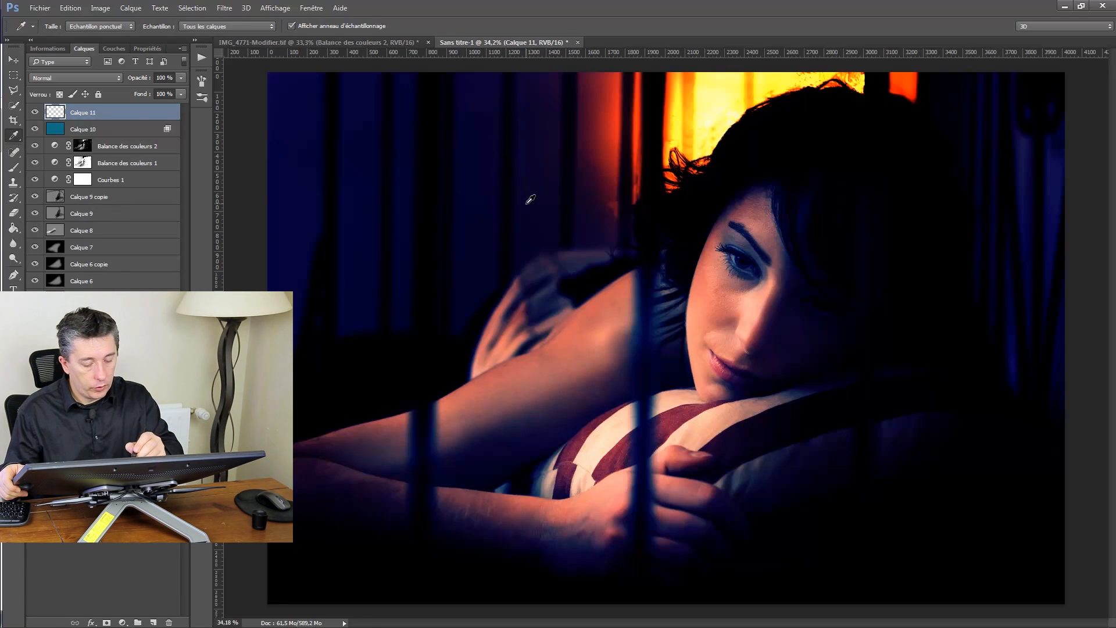
{"action": "left_click", "coordinate": [592, 174]}
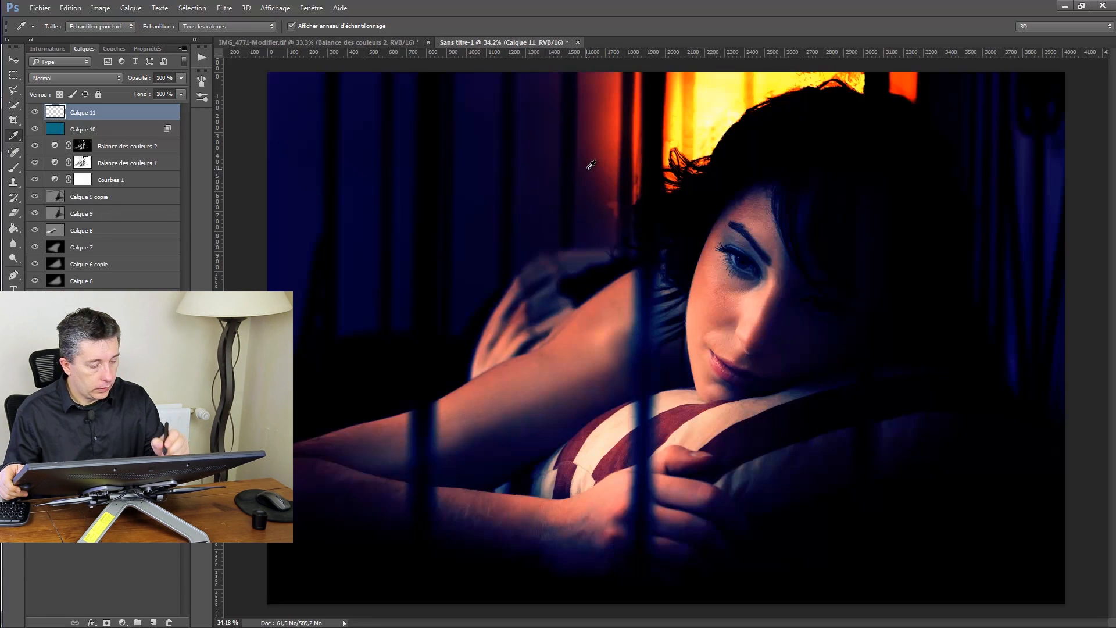
{"action": "left_click", "coordinate": [354, 115]}
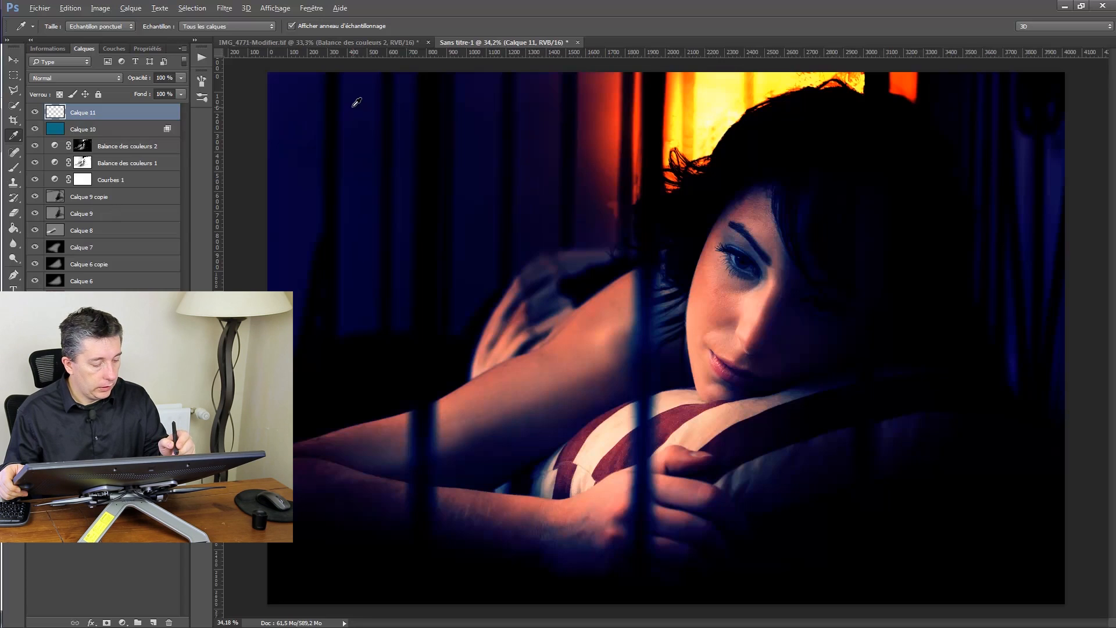
{"action": "key", "text": "alt"}
{"action": "key", "text": "alt"}
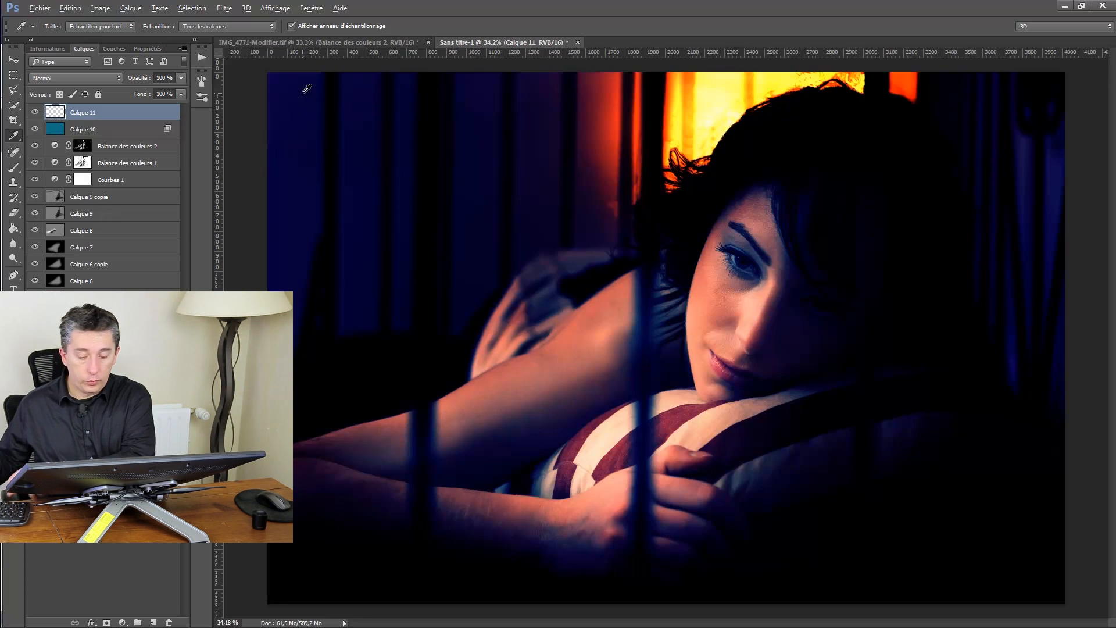
{"action": "key", "text": "alt+BackSpace"}
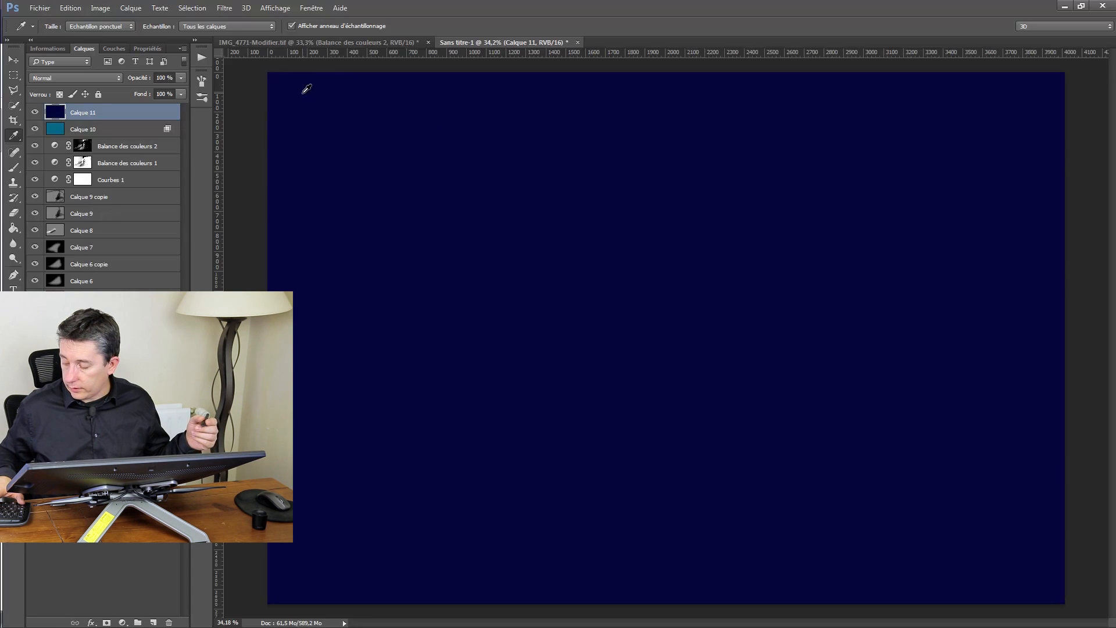
Invert the dark blue fill of Calque 11 and set the layer's blending mode to Couleur
{"action": "key", "text": "ctrl+i"}
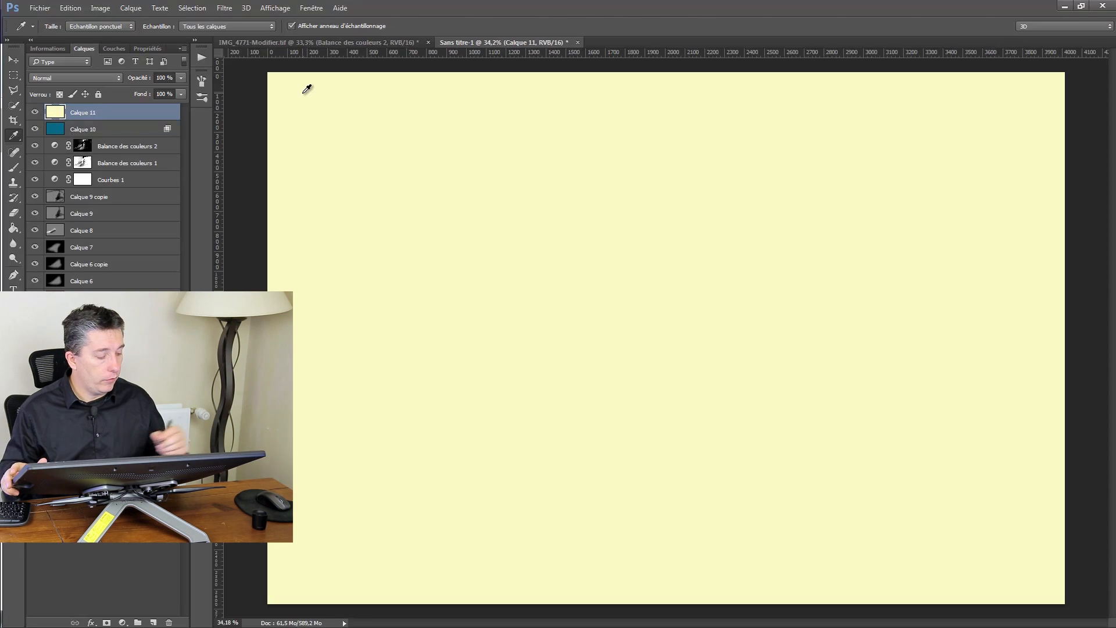
{"action": "left_click", "coordinate": [48, 78]}
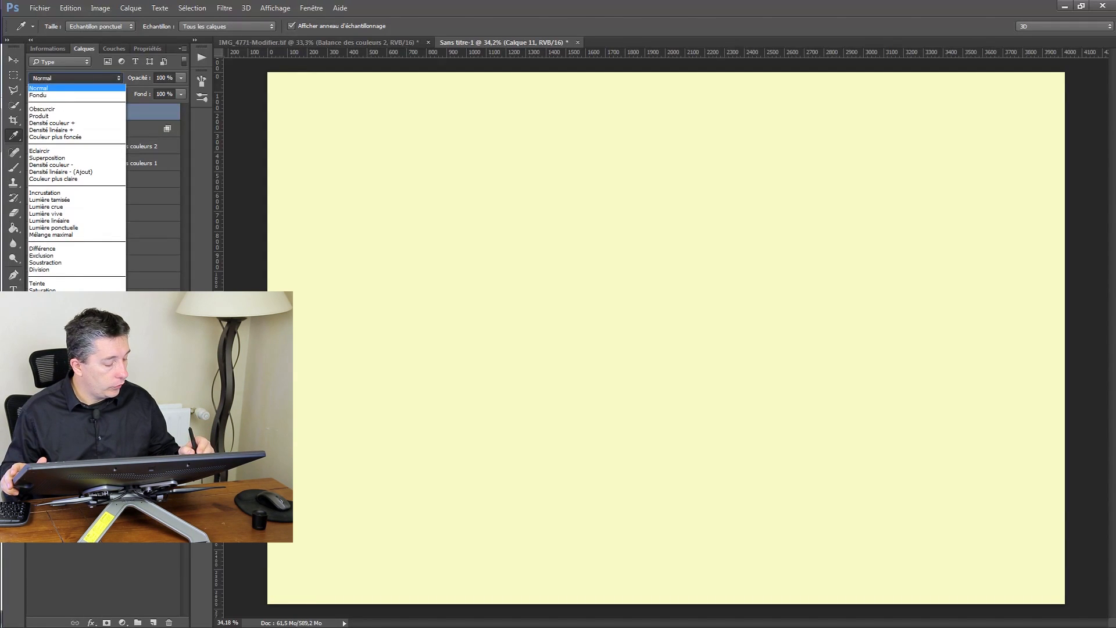
{"action": "left_click", "coordinate": [38, 297]}
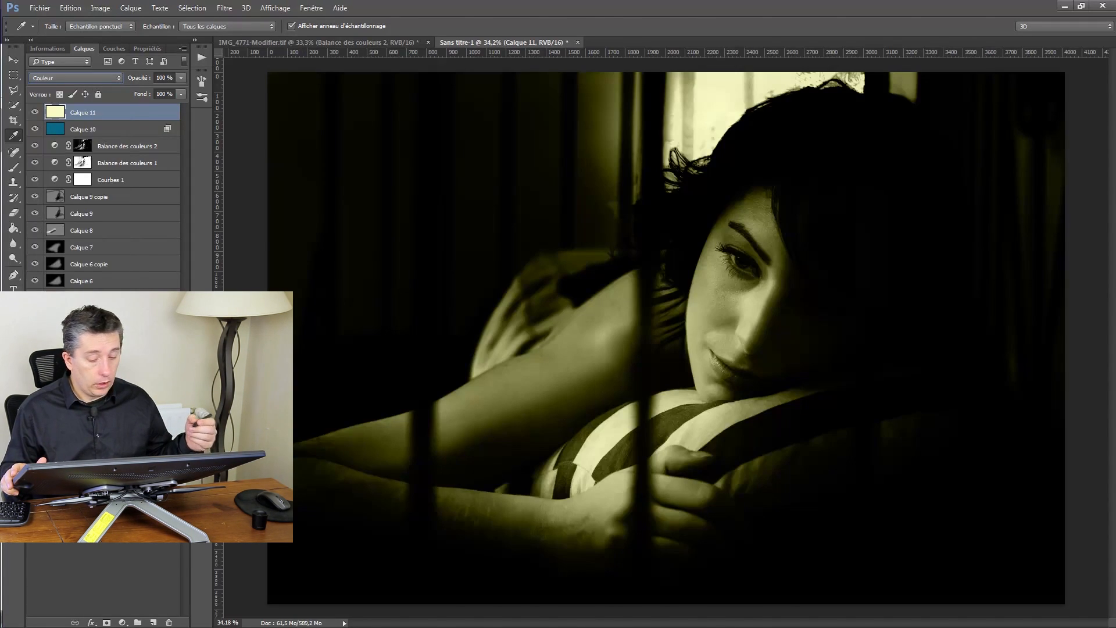
In Calque 11's blending options, split the black slider of Calque du dessous and set it to 173 / 255
{"action": "double_click", "coordinate": [87, 113]}
{"action": "left_click", "coordinate": [127, 108]}
{"action": "double_click", "coordinate": [130, 113]}
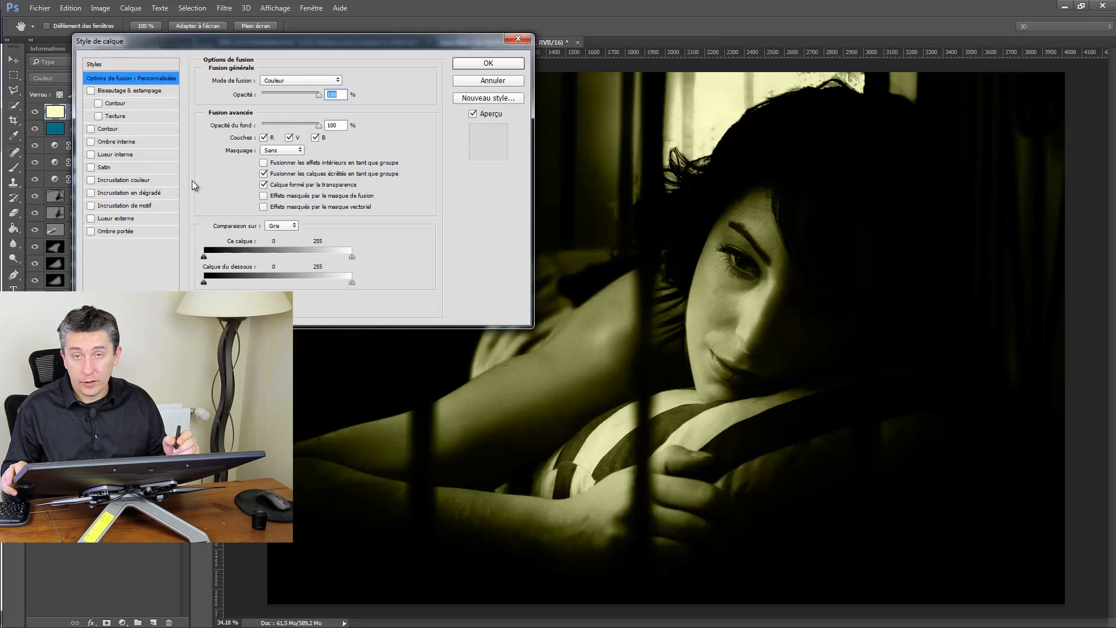
{"action": "key", "text": "alt"}
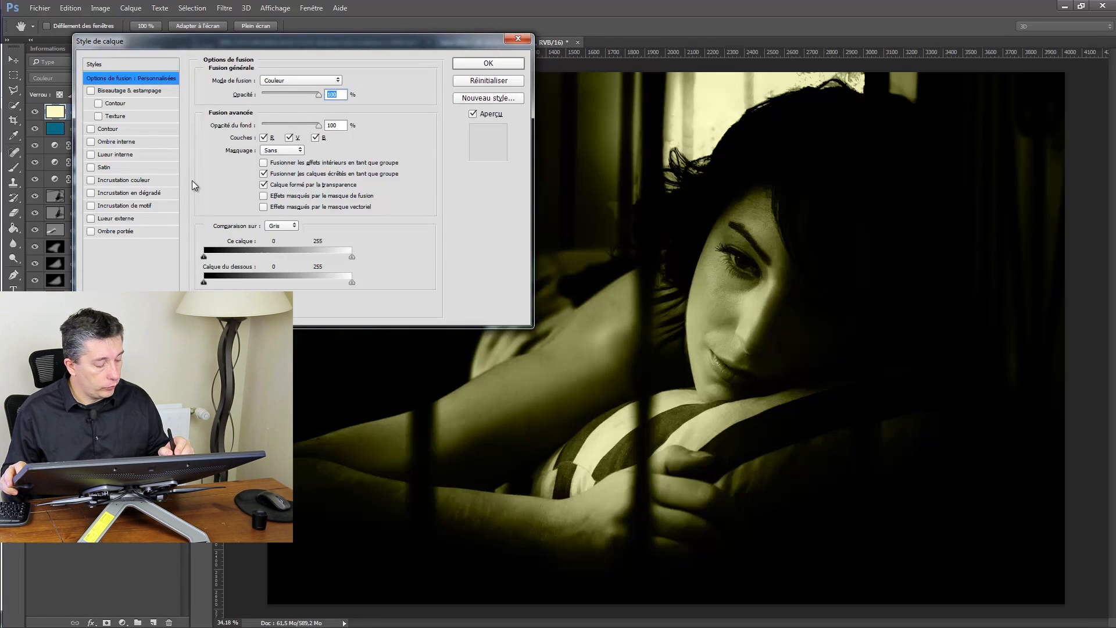
{"action": "left_click_drag", "start_coordinate": [209, 285], "coordinate": [303, 283]}
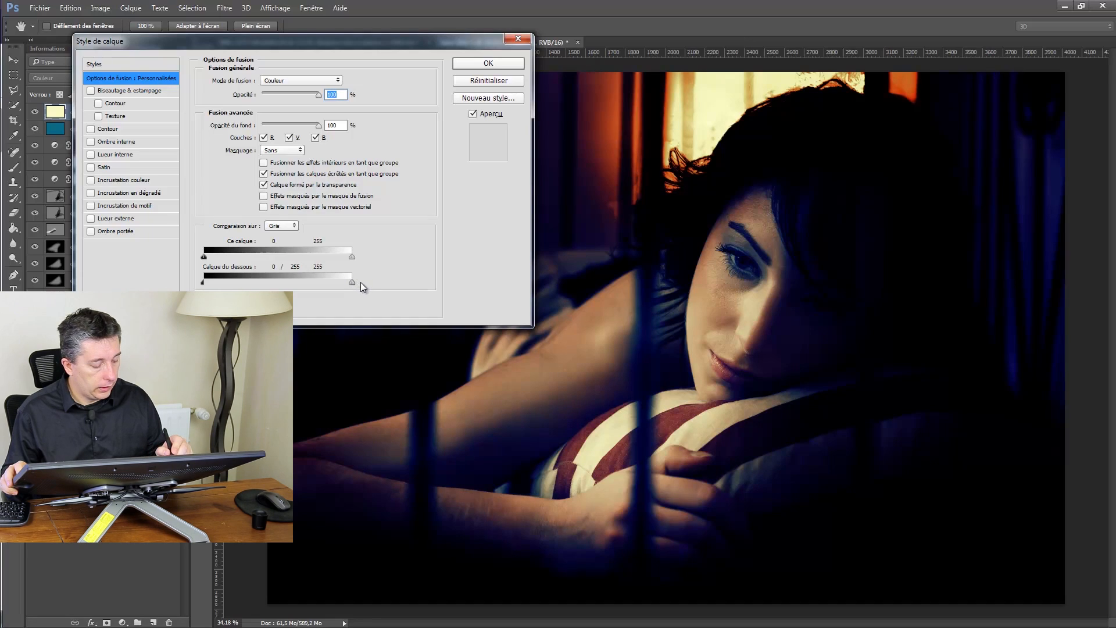
{"action": "left_click_drag", "start_coordinate": [204, 284], "coordinate": [265, 283]}
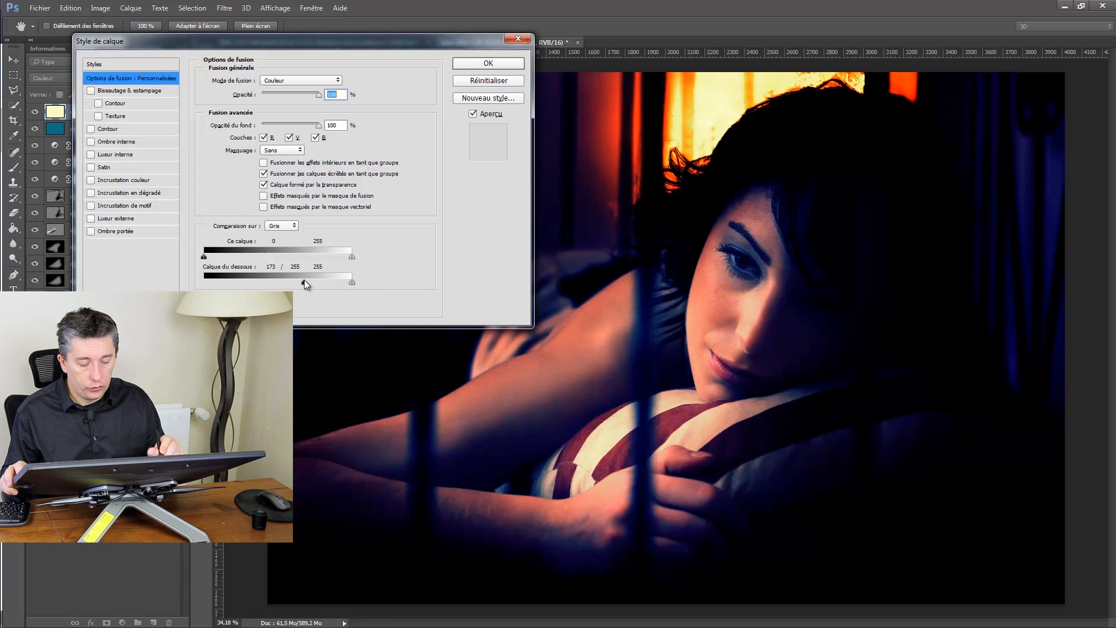
{"action": "left_click", "coordinate": [488, 62]}
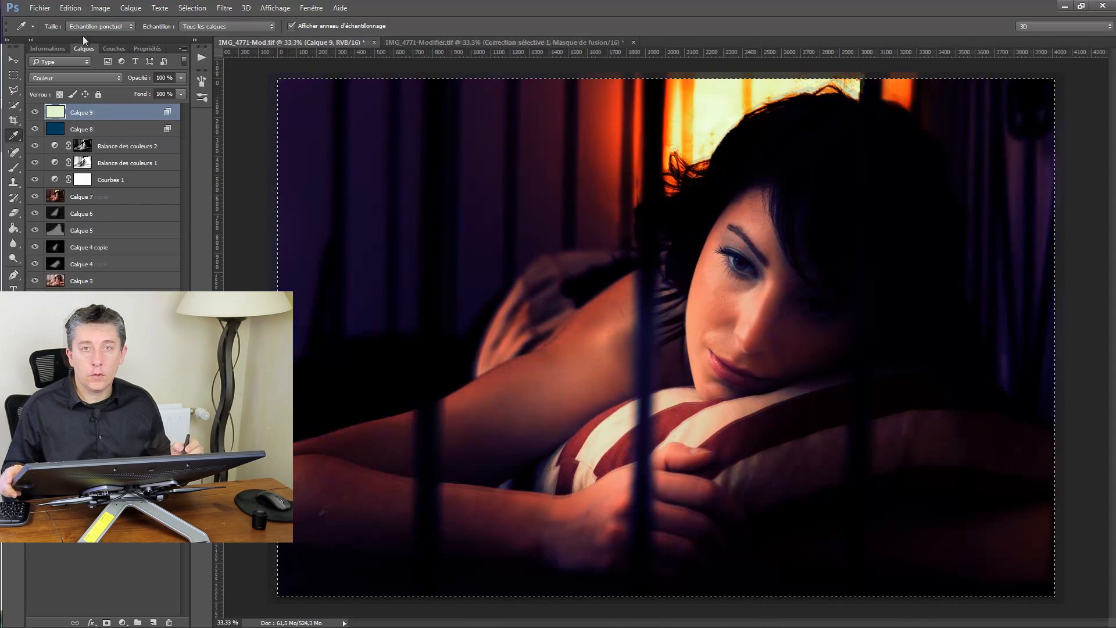
Add a Correction sélective adjustment layer and set its Noirs to Cyan +13, Magenta +24, Jaune +34 and Noir -19
{"action": "left_click", "coordinate": [122, 622]}
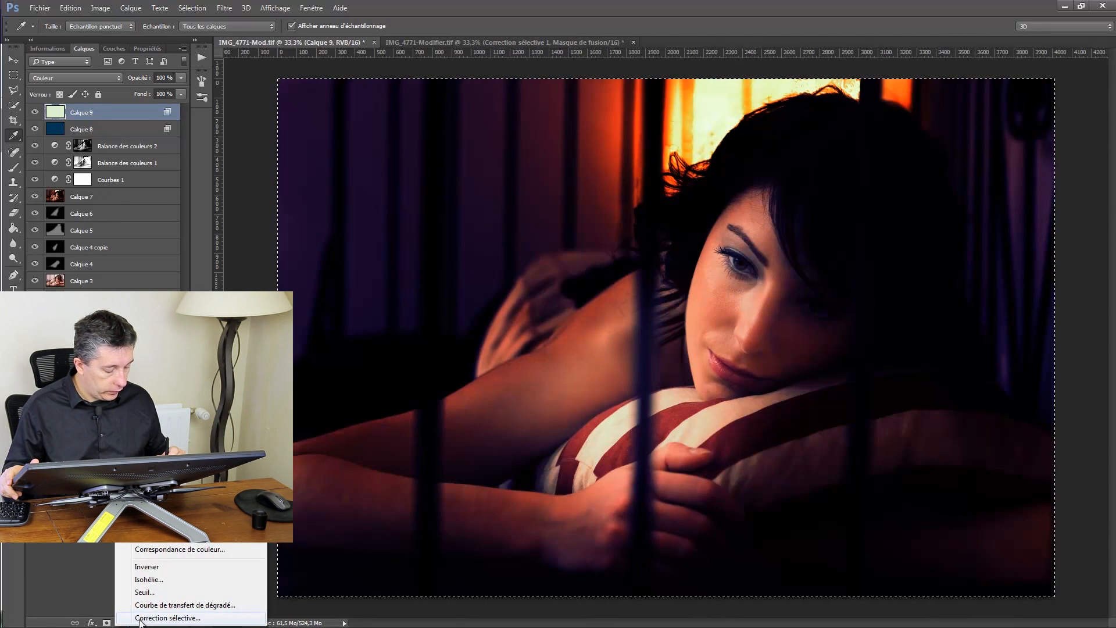
{"action": "left_click", "coordinate": [140, 618]}
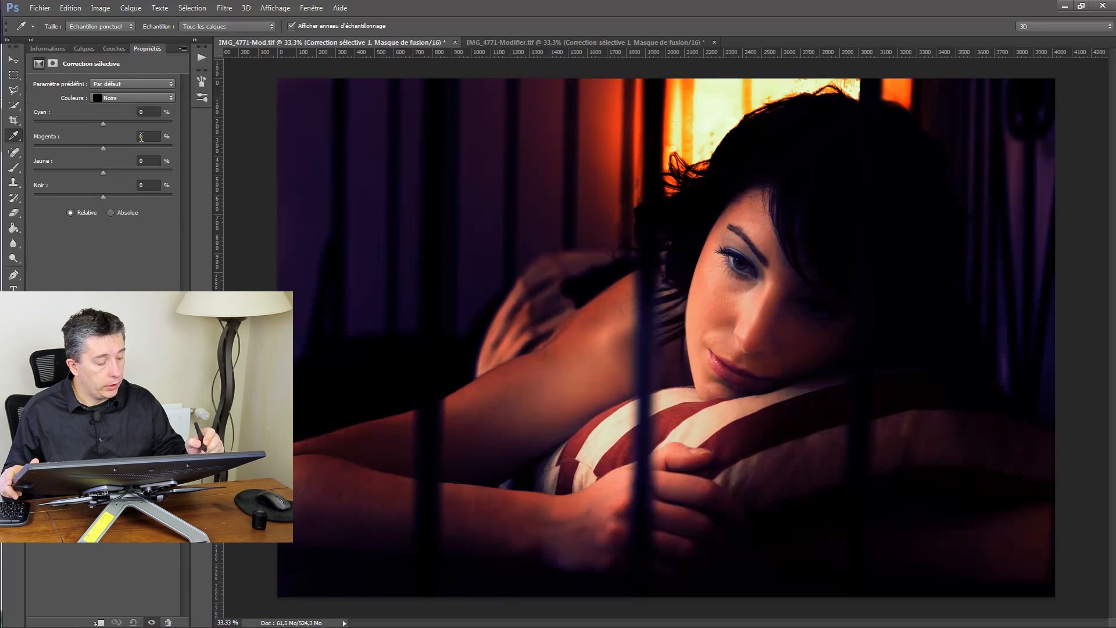
{"action": "left_click_drag", "start_coordinate": [103, 124], "coordinate": [114, 129]}
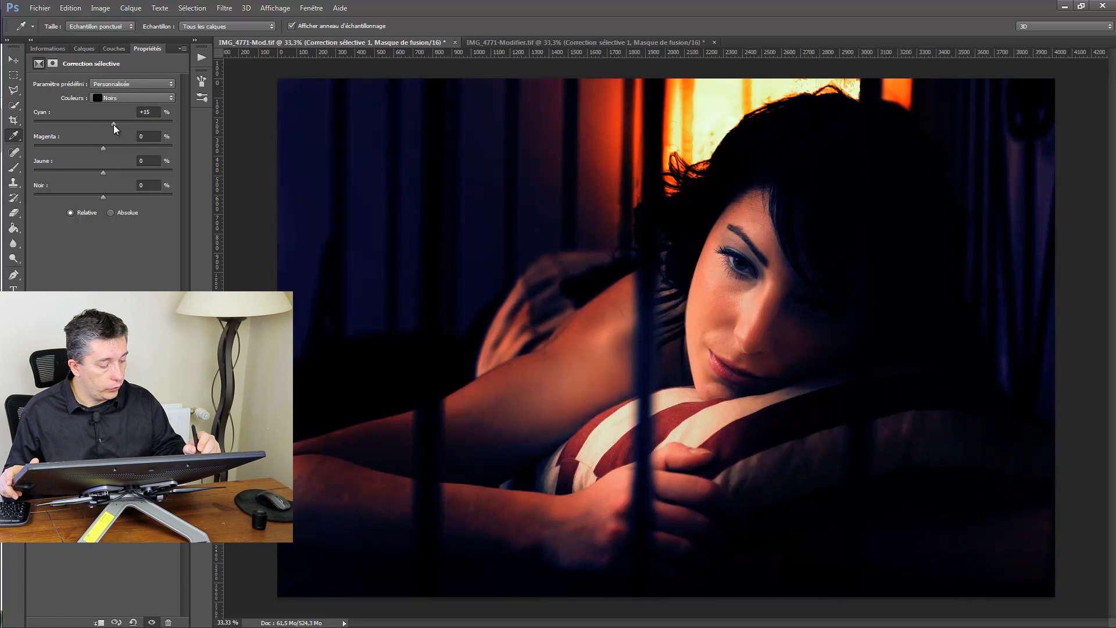
{"action": "left_click_drag", "start_coordinate": [103, 148], "coordinate": [118, 149]}
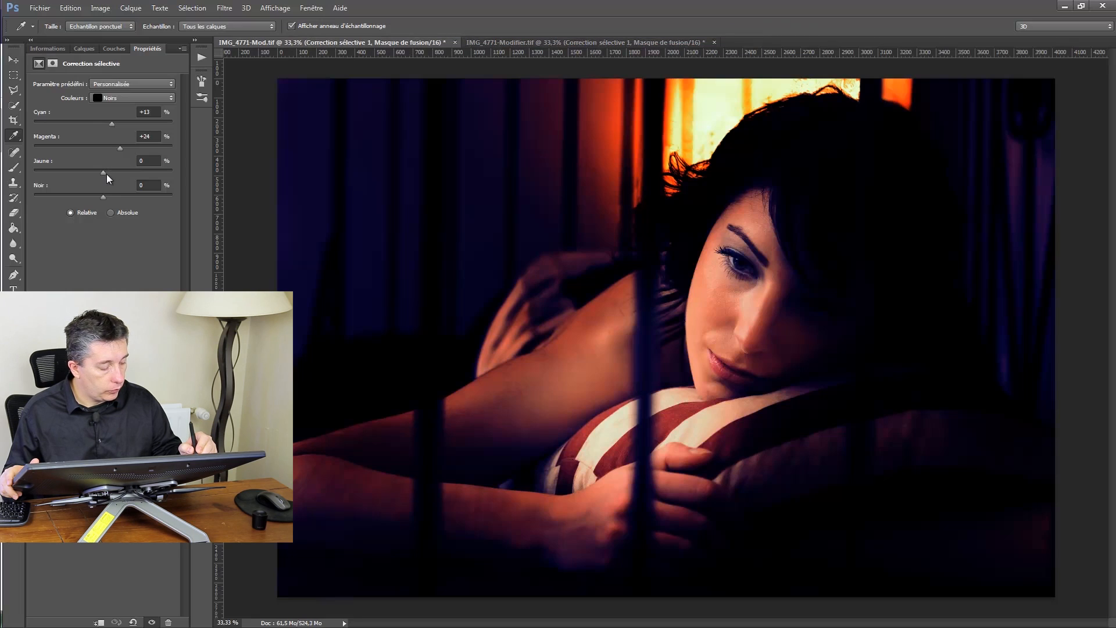
{"action": "left_click_drag", "start_coordinate": [107, 175], "coordinate": [115, 177]}
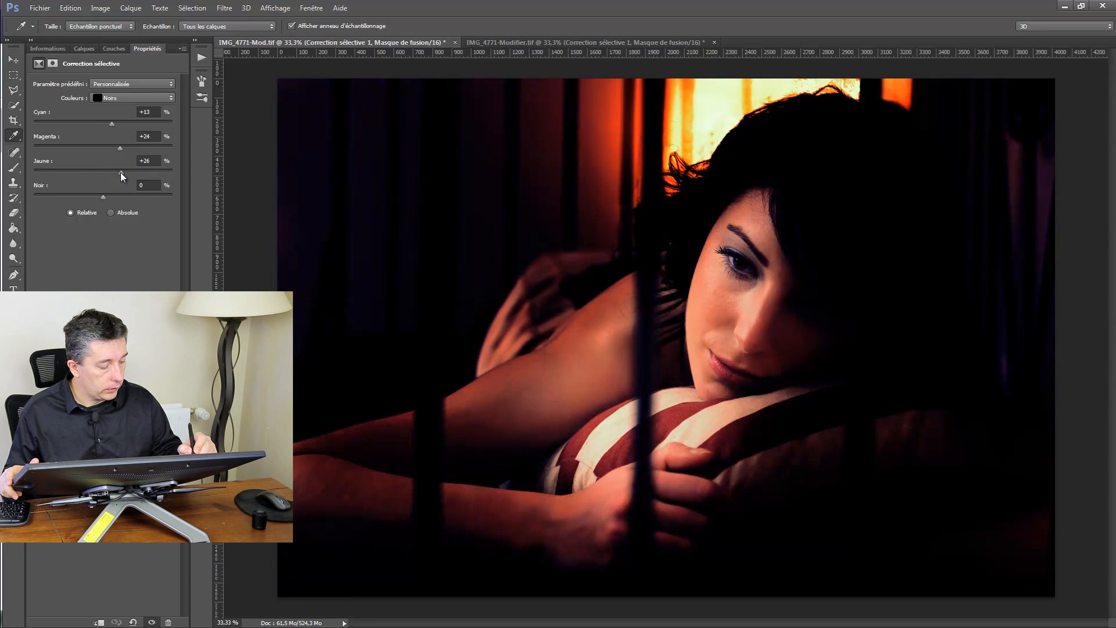
{"action": "left_click_drag", "start_coordinate": [128, 177], "coordinate": [111, 199]}
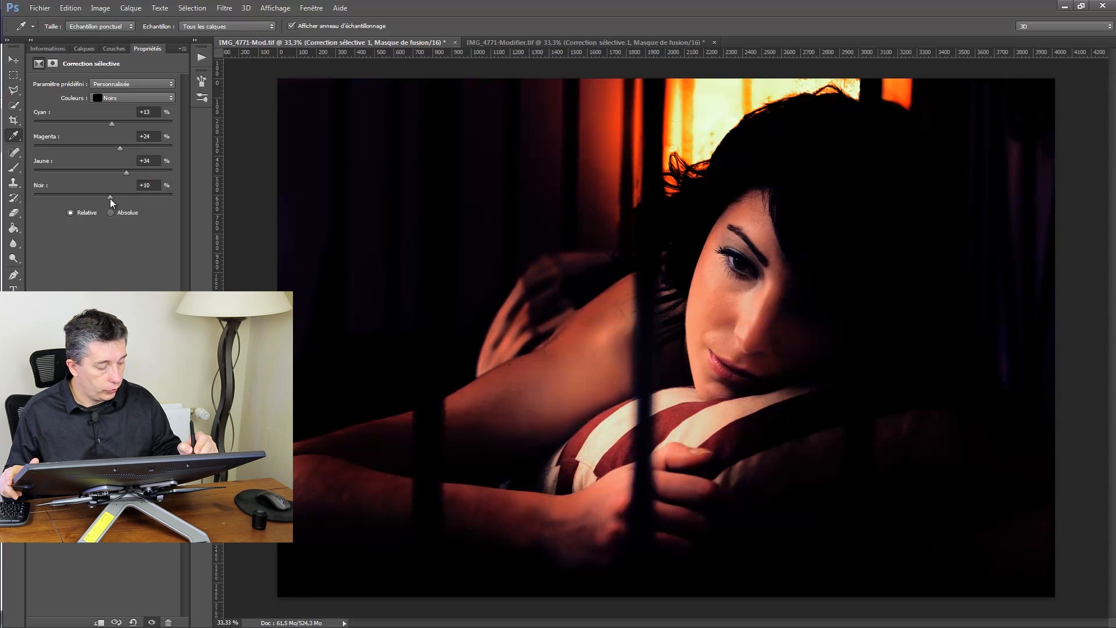
{"action": "mouse_move", "coordinate": [109, 199]}
{"action": "left_mouse_down"}
{"action": "mouse_move", "coordinate": [76, 199]}
{"action": "mouse_move", "coordinate": [93, 201]}
{"action": "left_mouse_up"}
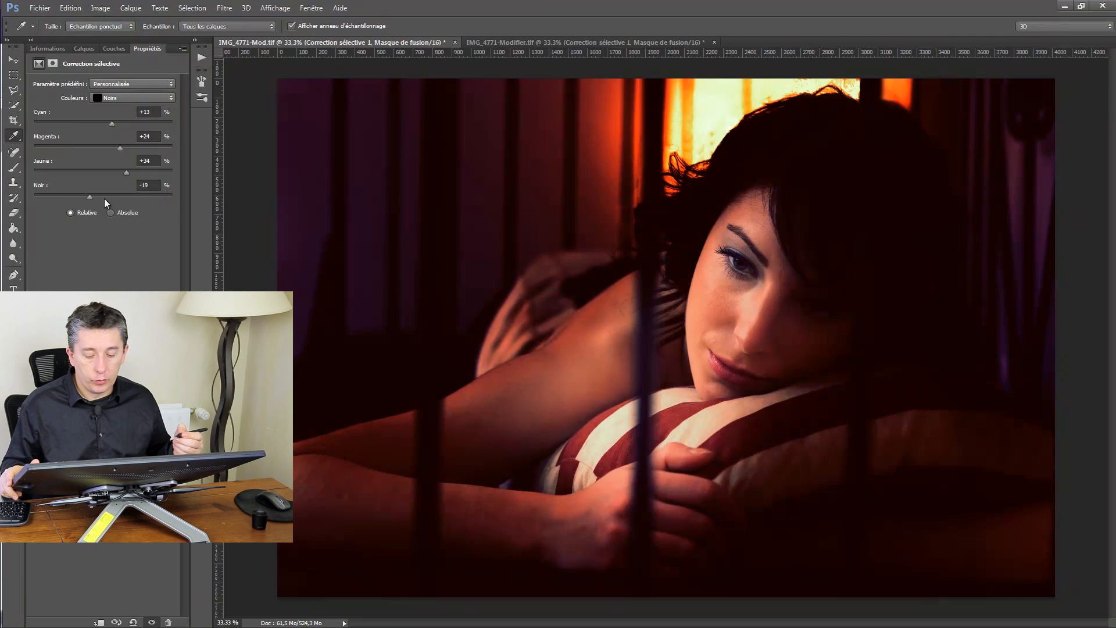
Compare the image with and without Calque 7 and leave that layer hidden
{"action": "left_click", "coordinate": [76, 46]}
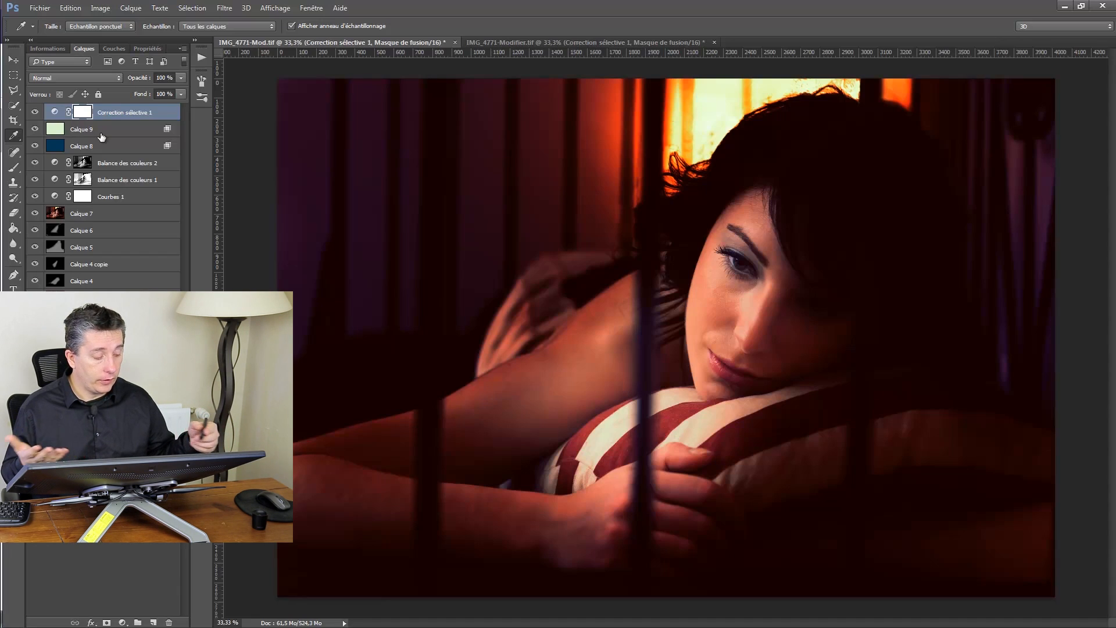
{"action": "left_click", "coordinate": [35, 214]}
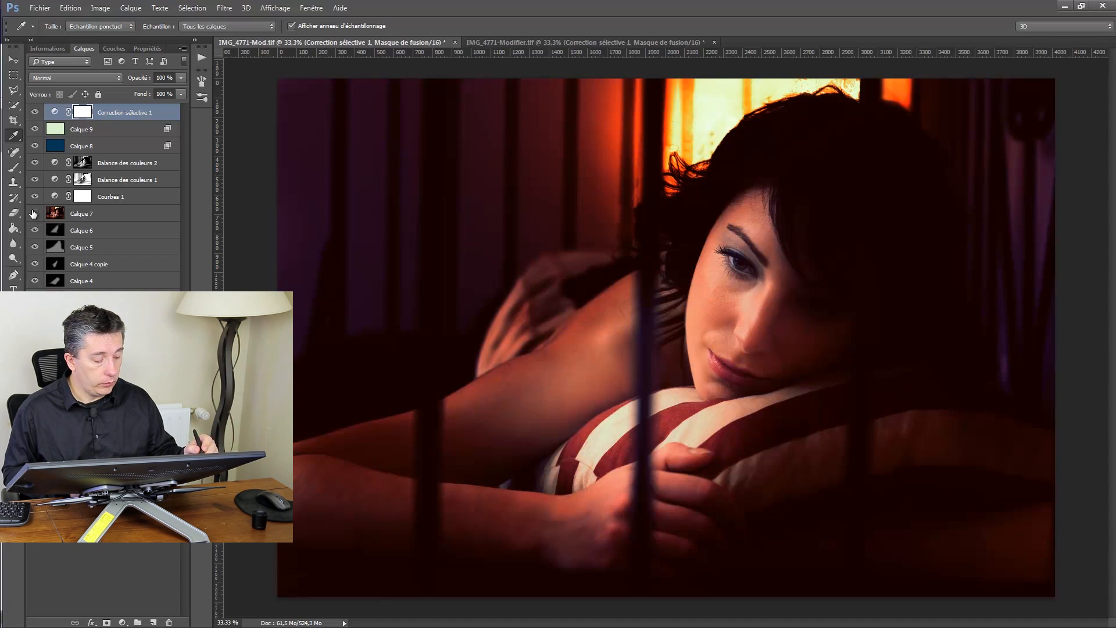
{"action": "left_click", "coordinate": [35, 214]}
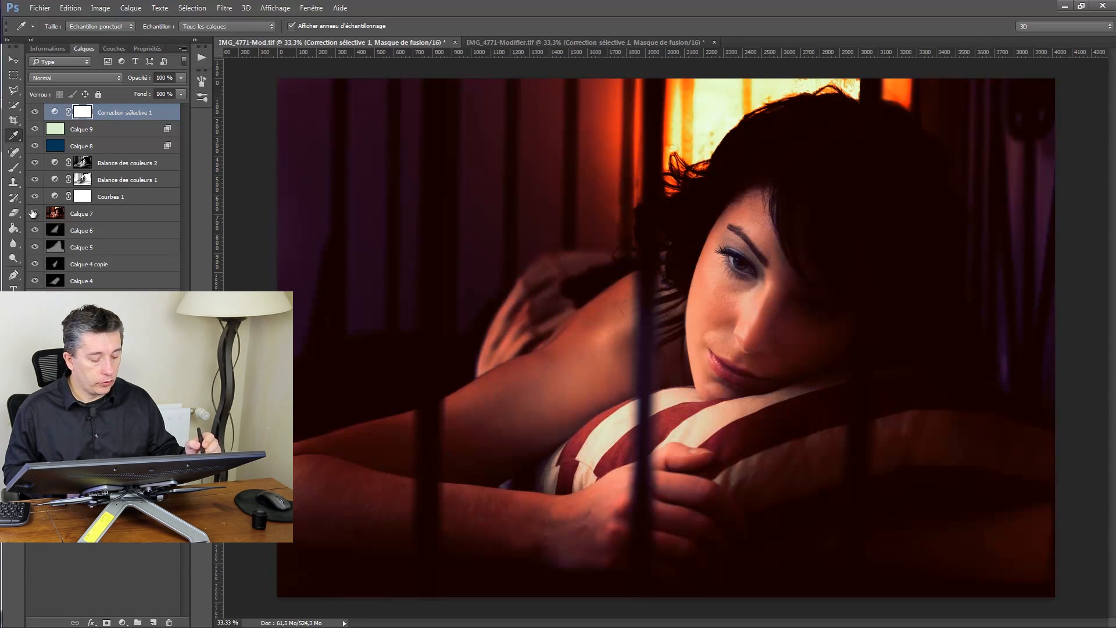
{"action": "left_click", "coordinate": [37, 212]}
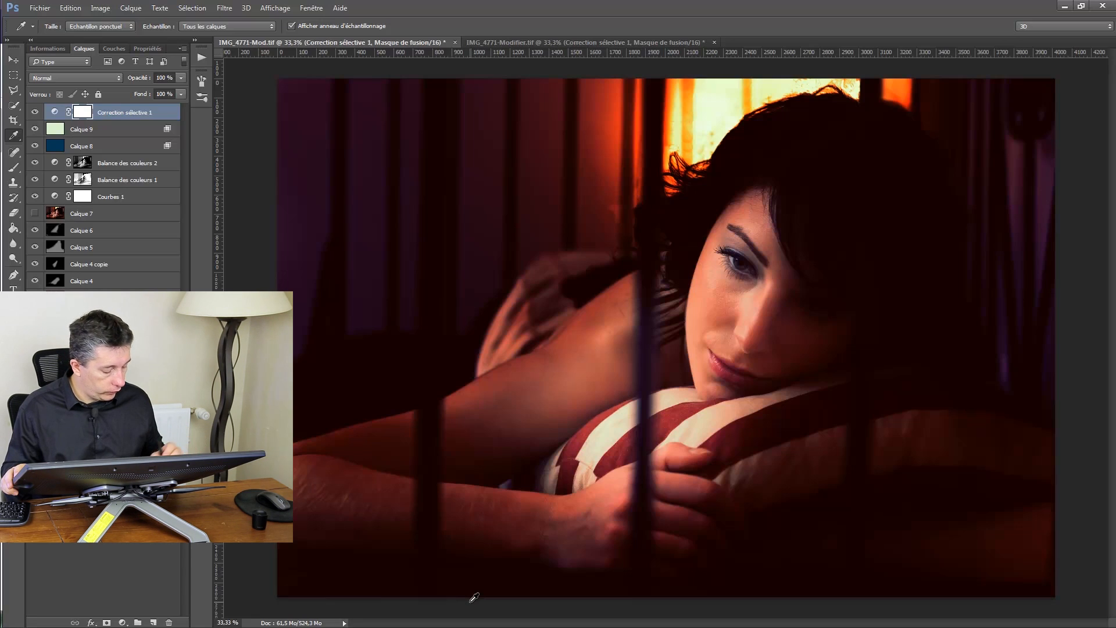
On a new layer above Correction sélective 1, outline four tapering light rays from the photo's left edge toward the face and shoulder with the Polygonal Lasso
{"action": "left_click", "coordinate": [153, 622]}
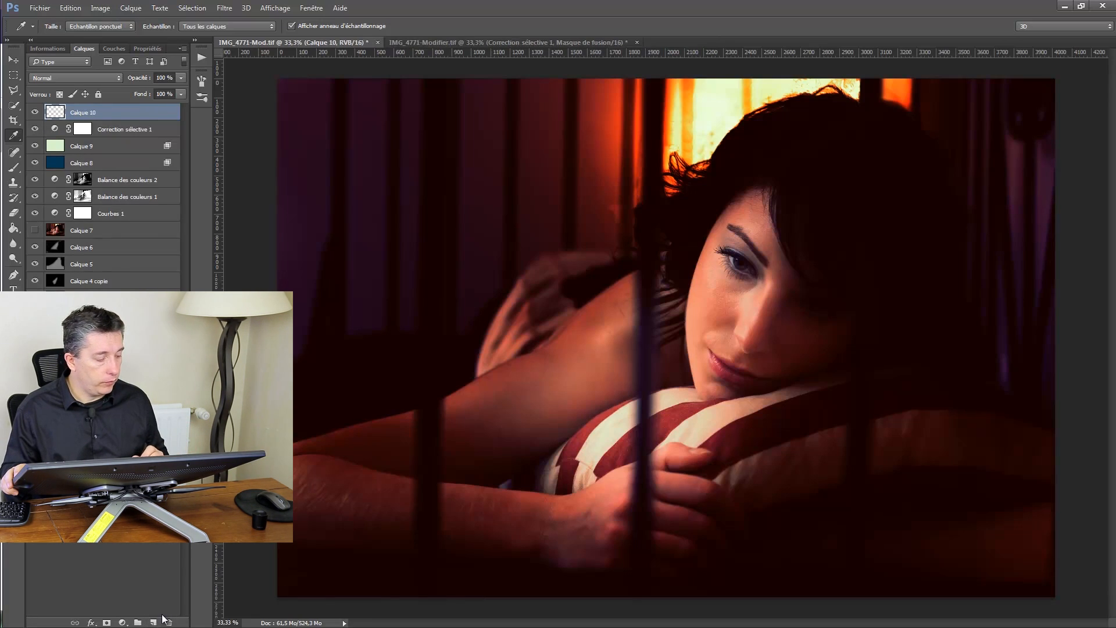
{"action": "left_click", "coordinate": [12, 93]}
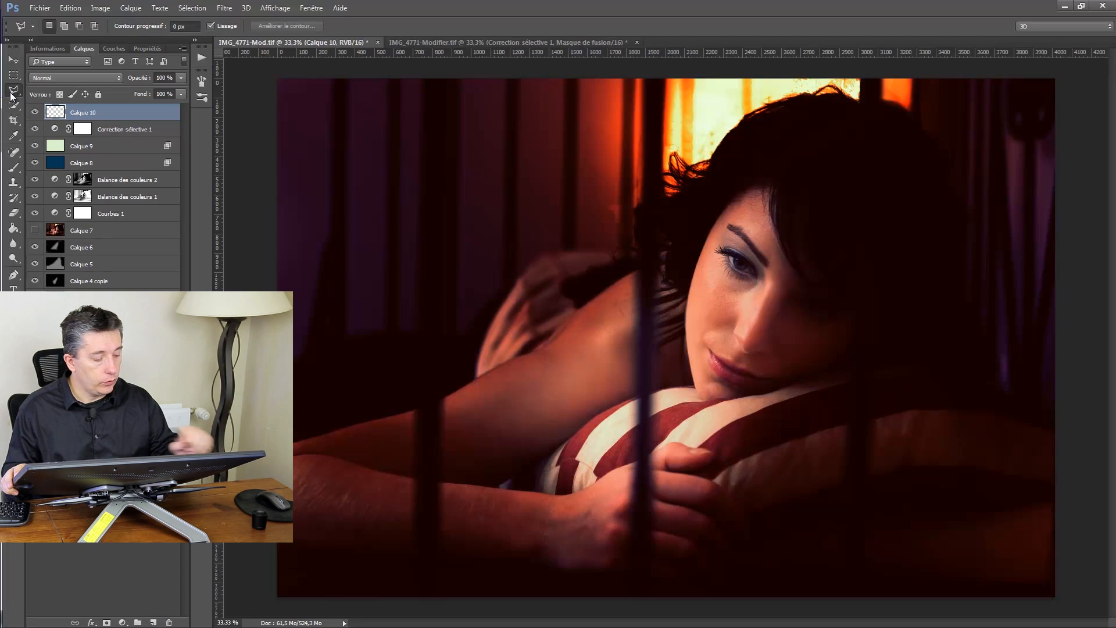
{"action": "left_click", "coordinate": [268, 89]}
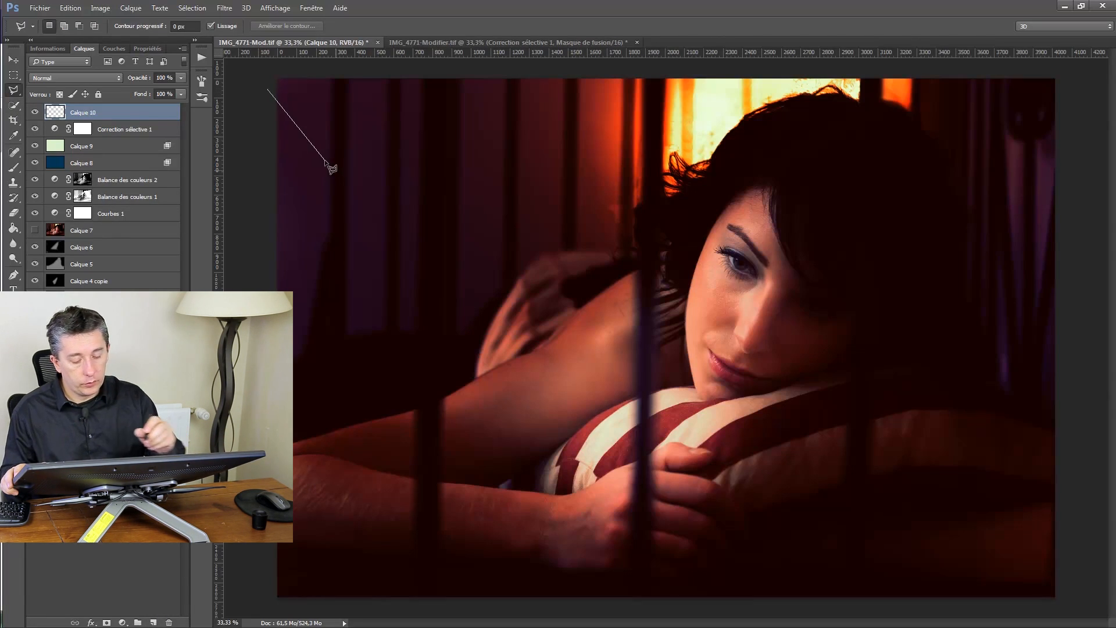
{"action": "left_click", "coordinate": [709, 245]}
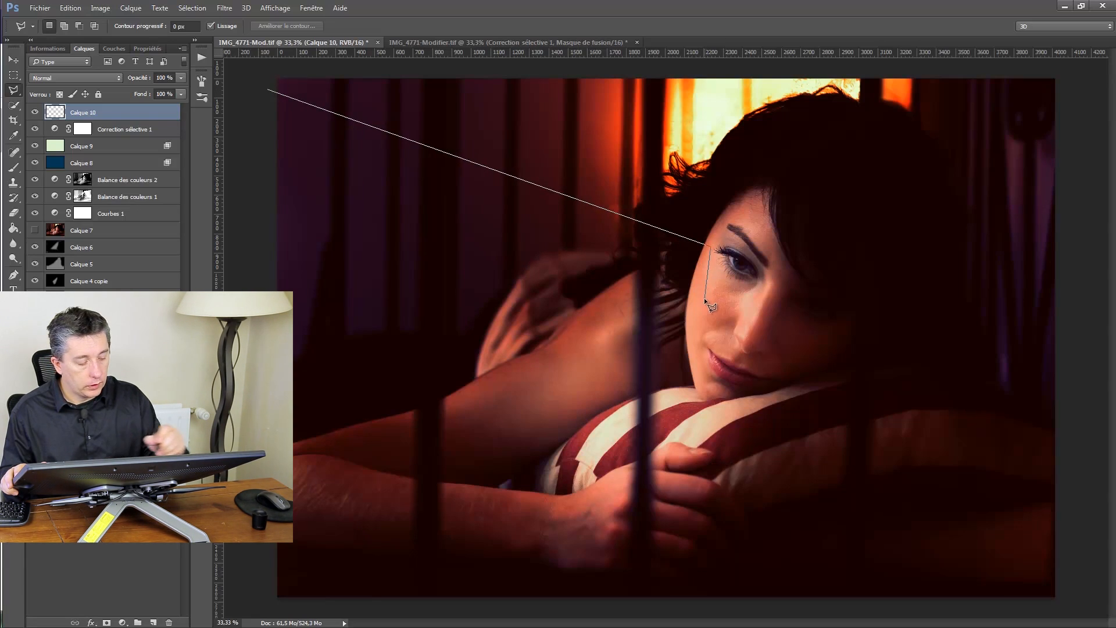
{"action": "left_click", "coordinate": [268, 120]}
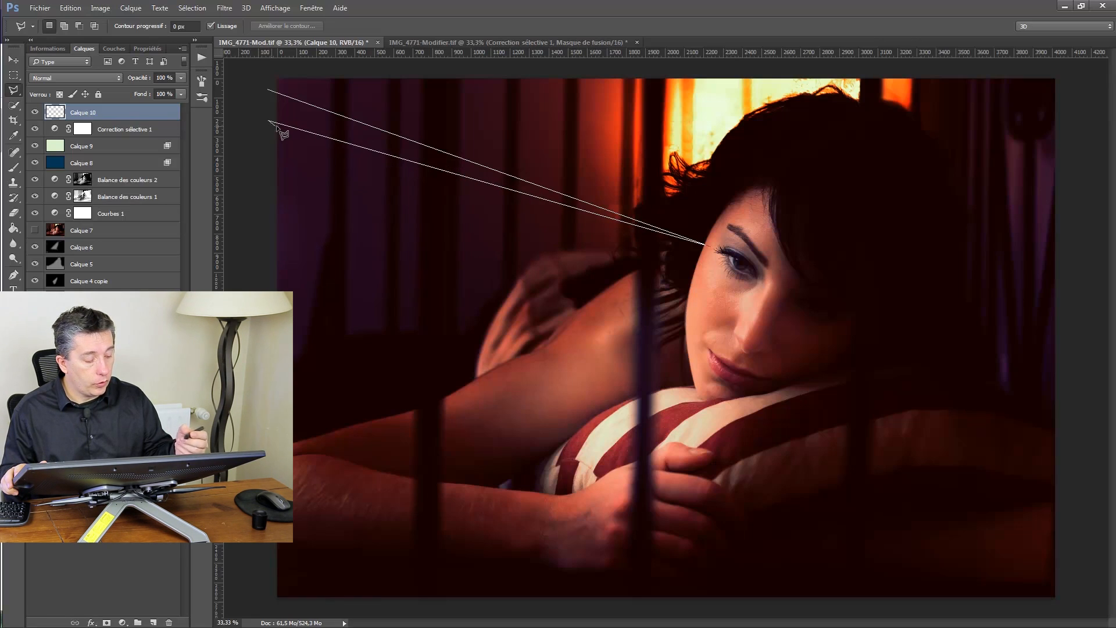
{"action": "left_click", "coordinate": [268, 197]}
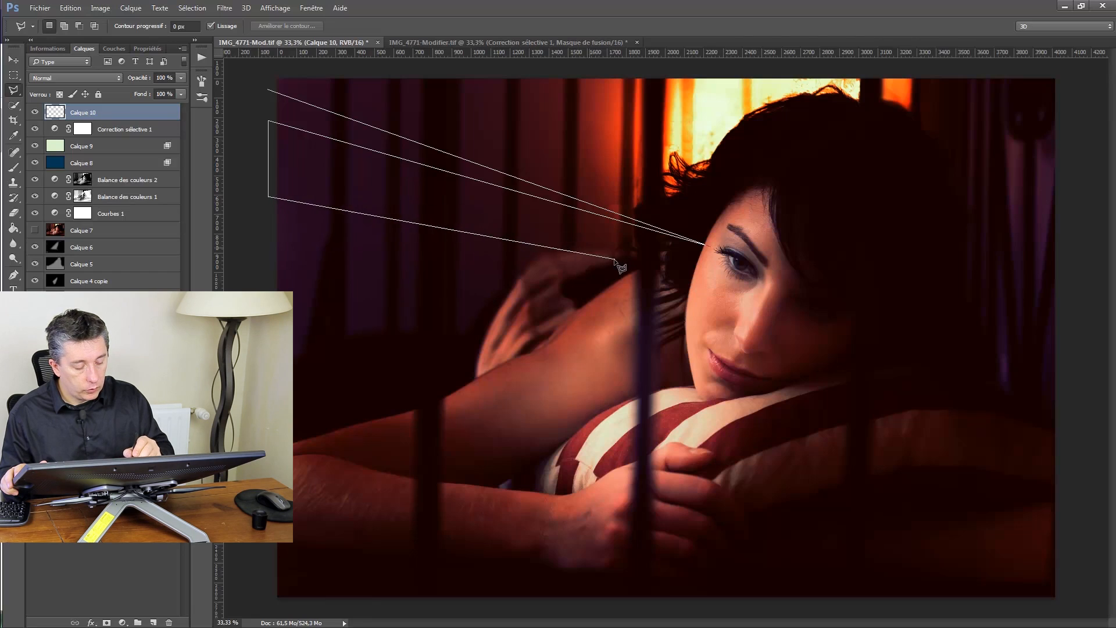
{"action": "left_click", "coordinate": [592, 297]}
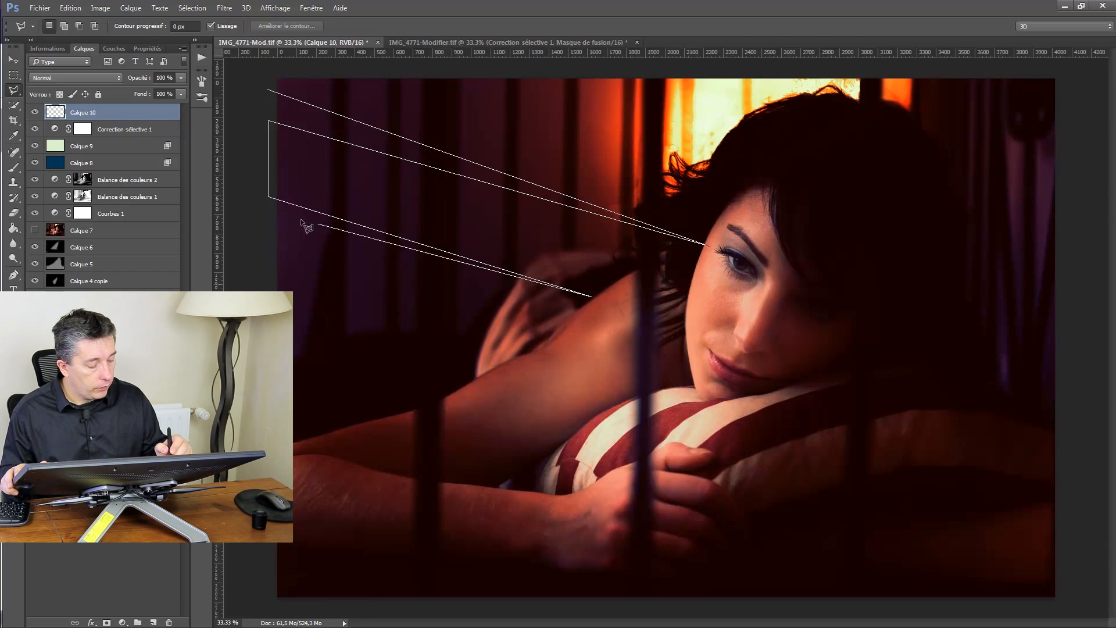
{"action": "left_click", "coordinate": [266, 230]}
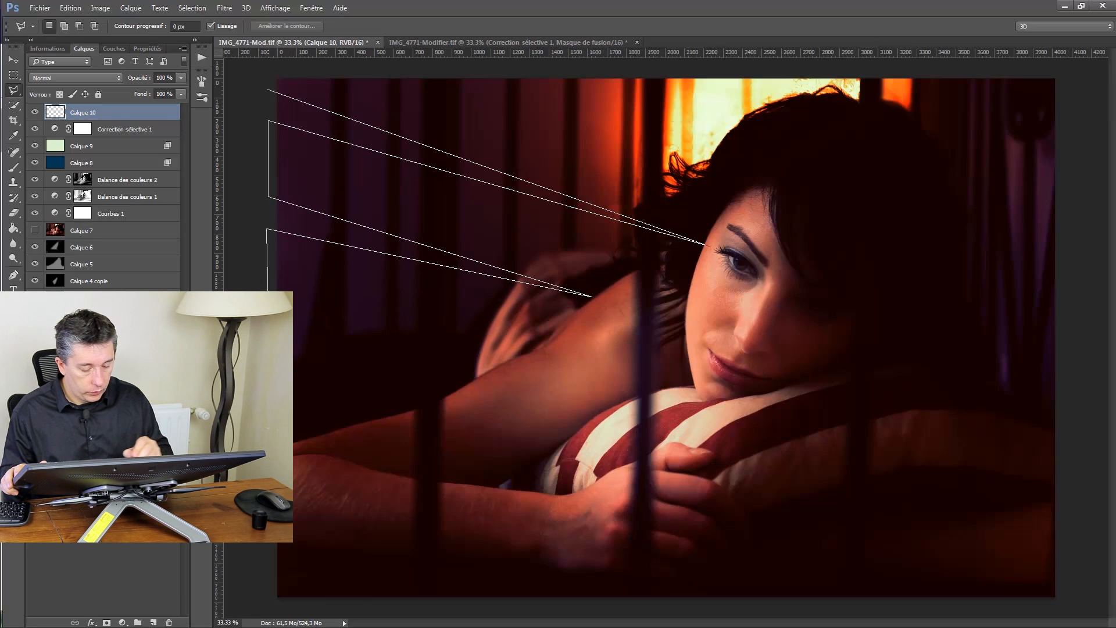
{"action": "left_click", "coordinate": [267, 336]}
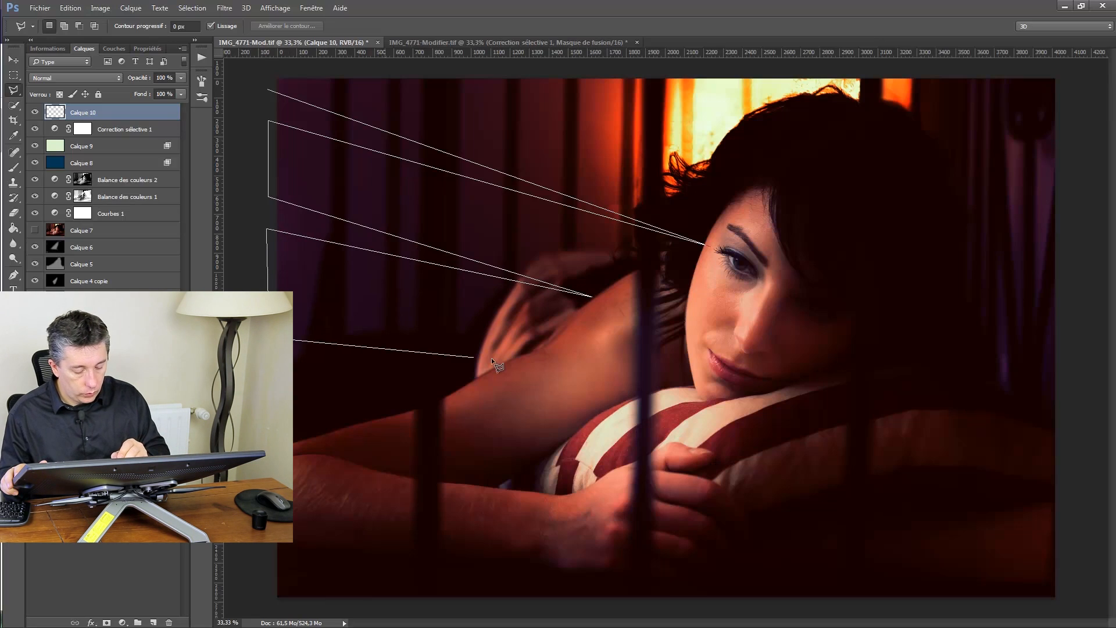
{"action": "left_click", "coordinate": [686, 351]}
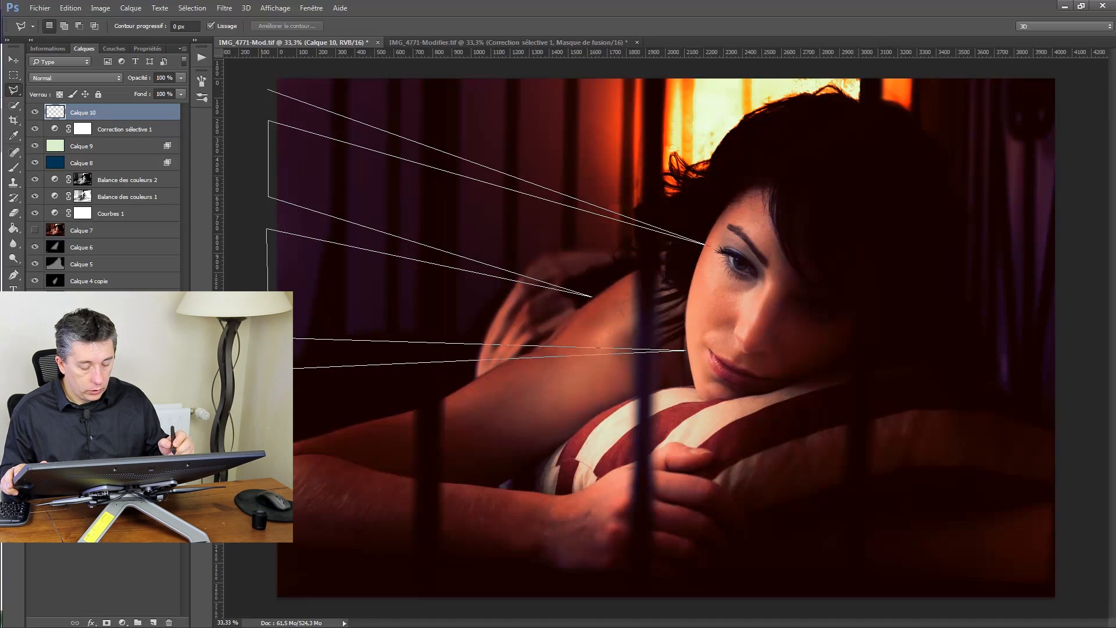
{"action": "left_click", "coordinate": [262, 337]}
{"action": "left_click", "coordinate": [254, 291]}
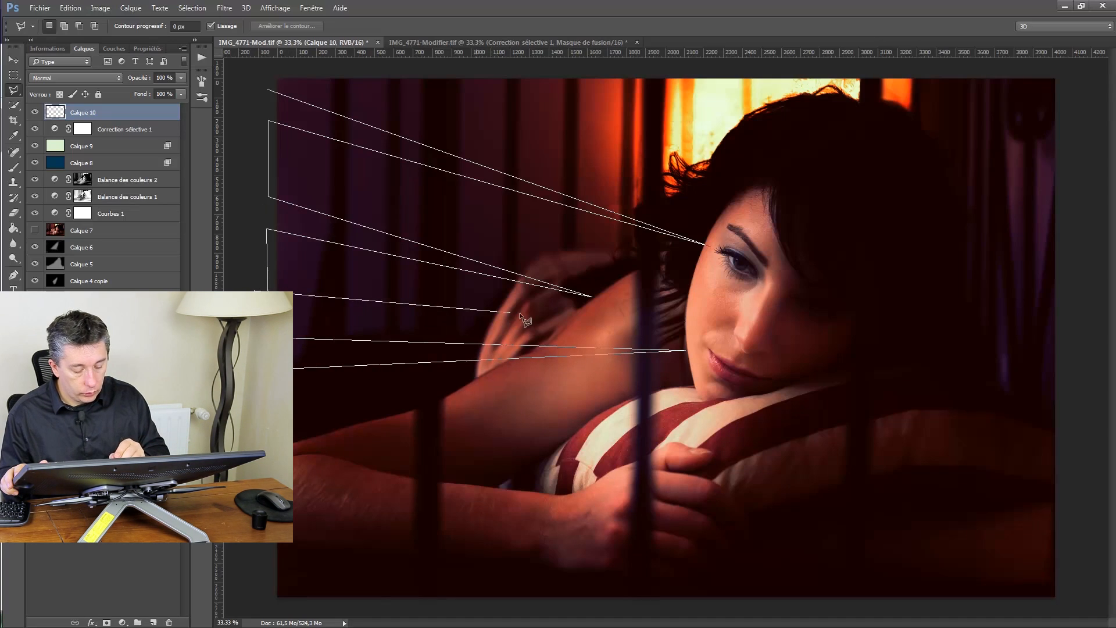
{"action": "left_click", "coordinate": [668, 336]}
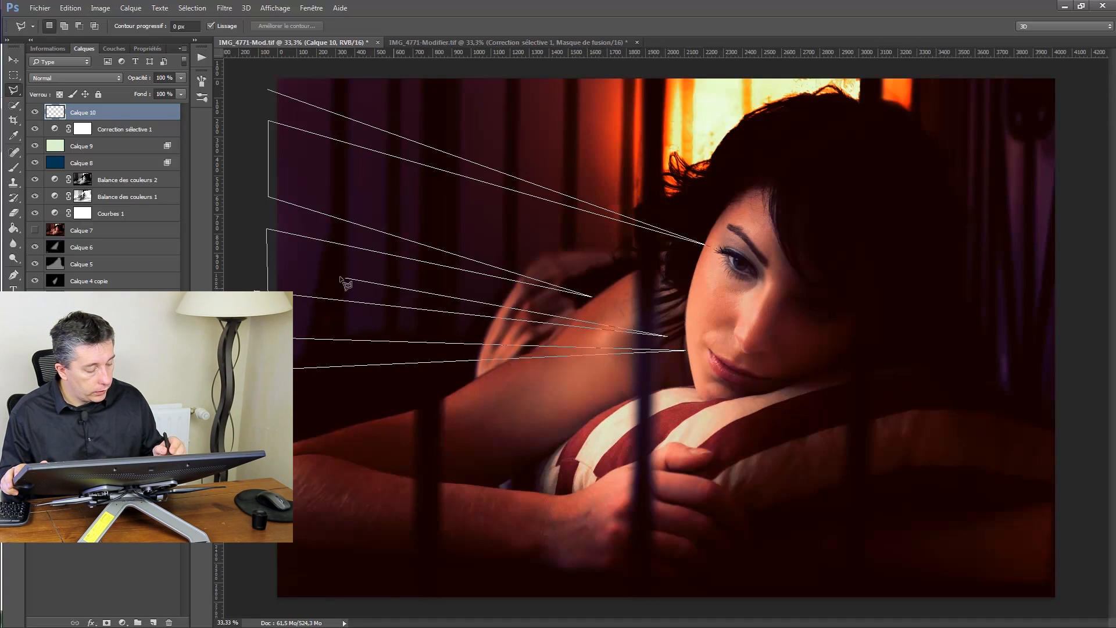
{"action": "left_click", "coordinate": [253, 251]}
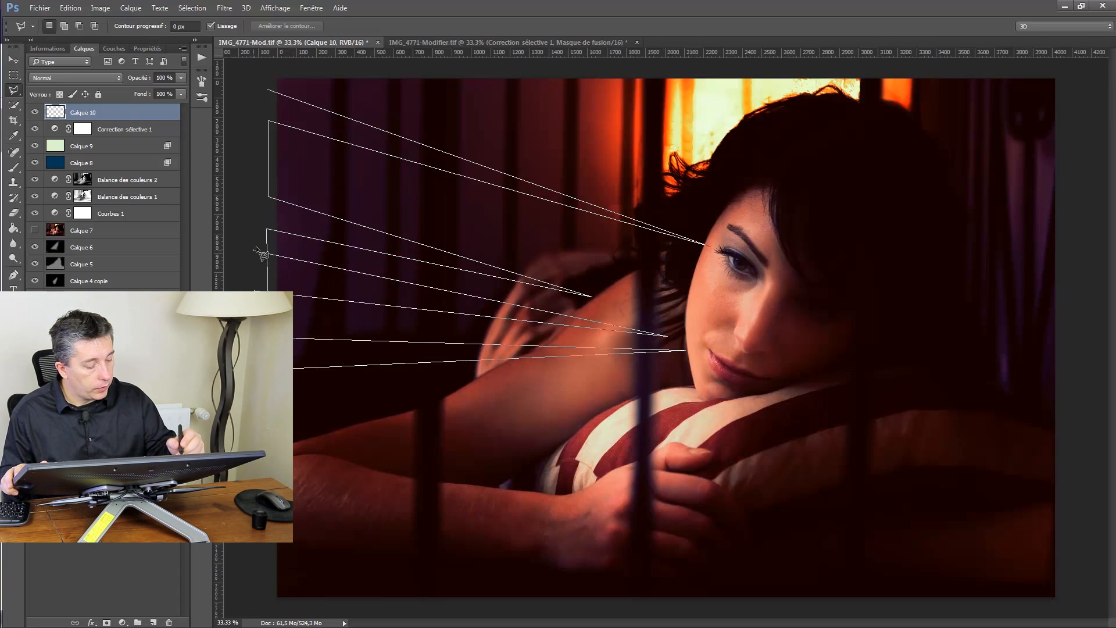
{"action": "left_click", "coordinate": [268, 90]}
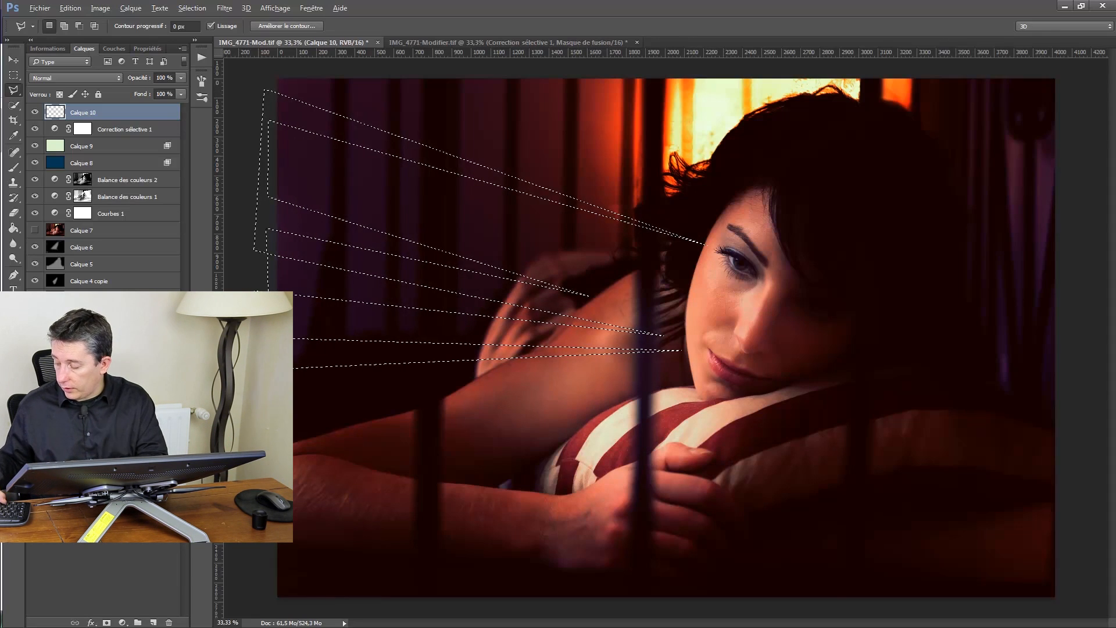
Fill the ray-shaped selection on Calque 10 with white and deselect it
{"action": "key", "text": "ctrl+BackSpace"}
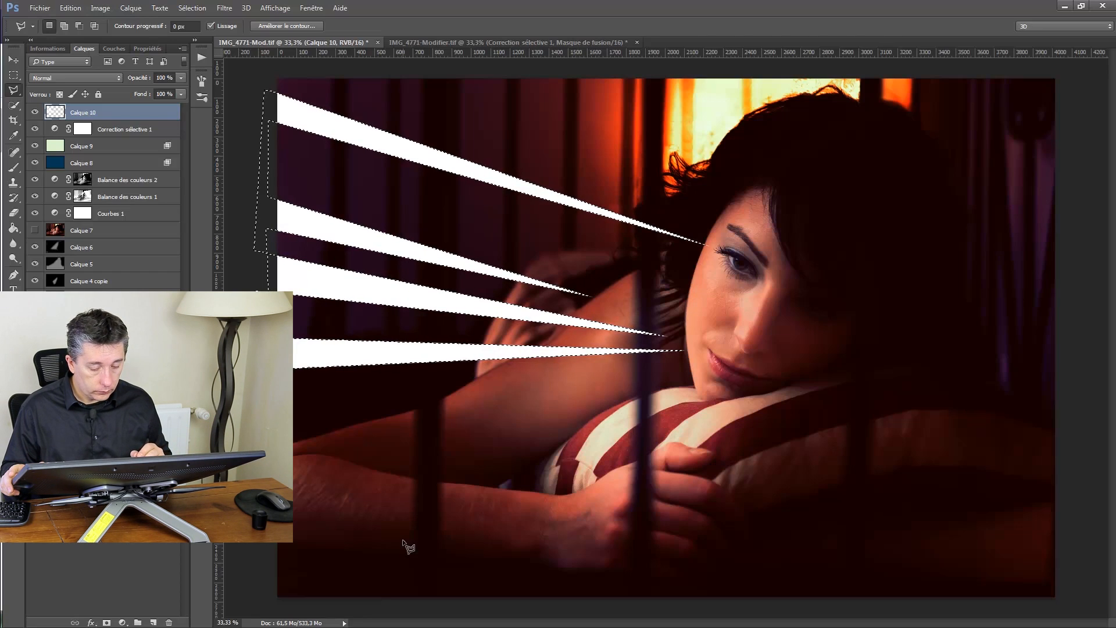
{"action": "key", "text": "ctrl+d"}
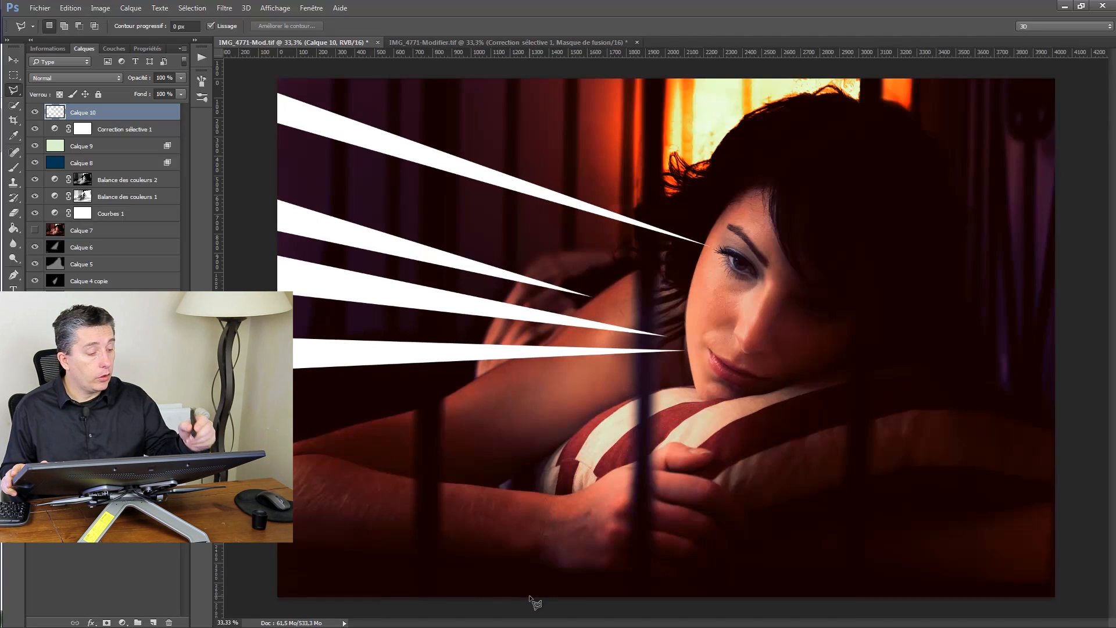
{"action": "left_click", "coordinate": [81, 264]}
{"action": "left_click", "coordinate": [225, 10]}
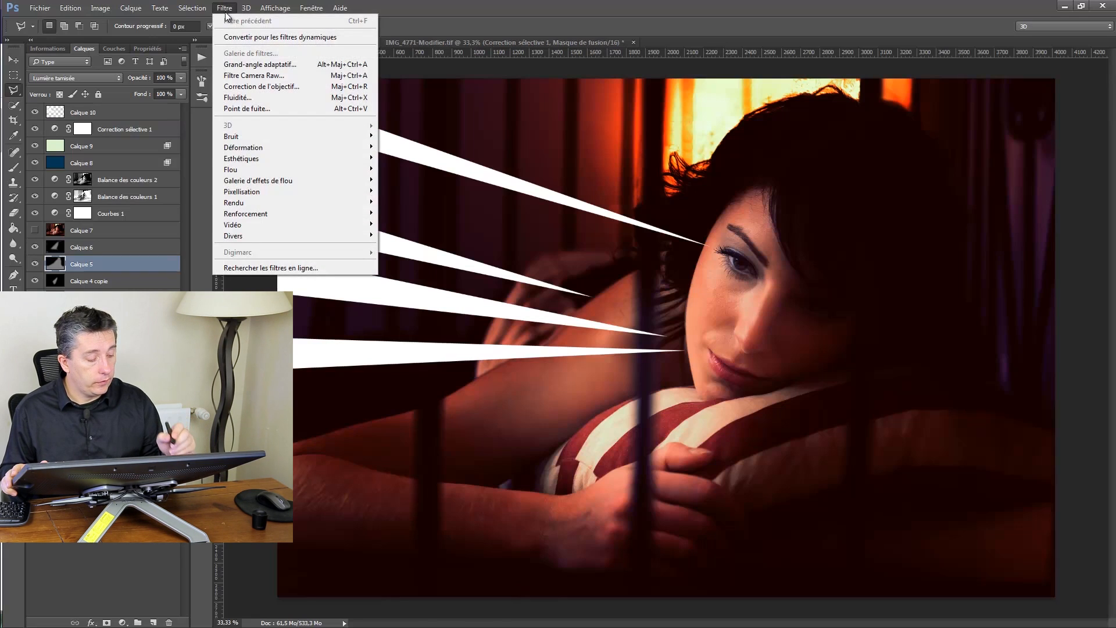
{"action": "mouse_move", "coordinate": [366, 169]}
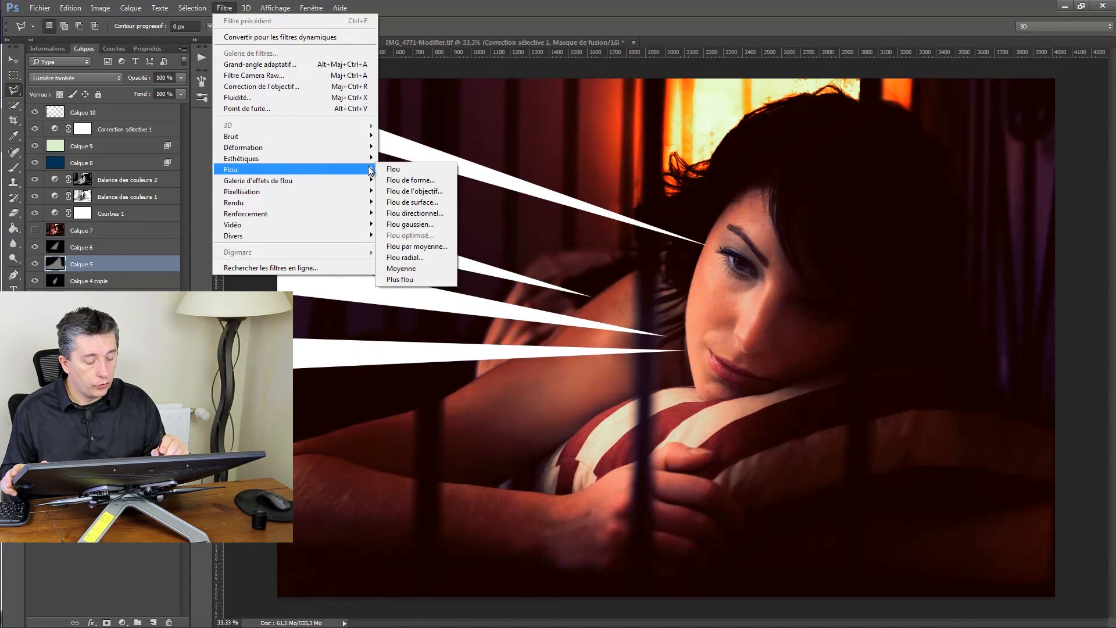
{"action": "left_click", "coordinate": [414, 213]}
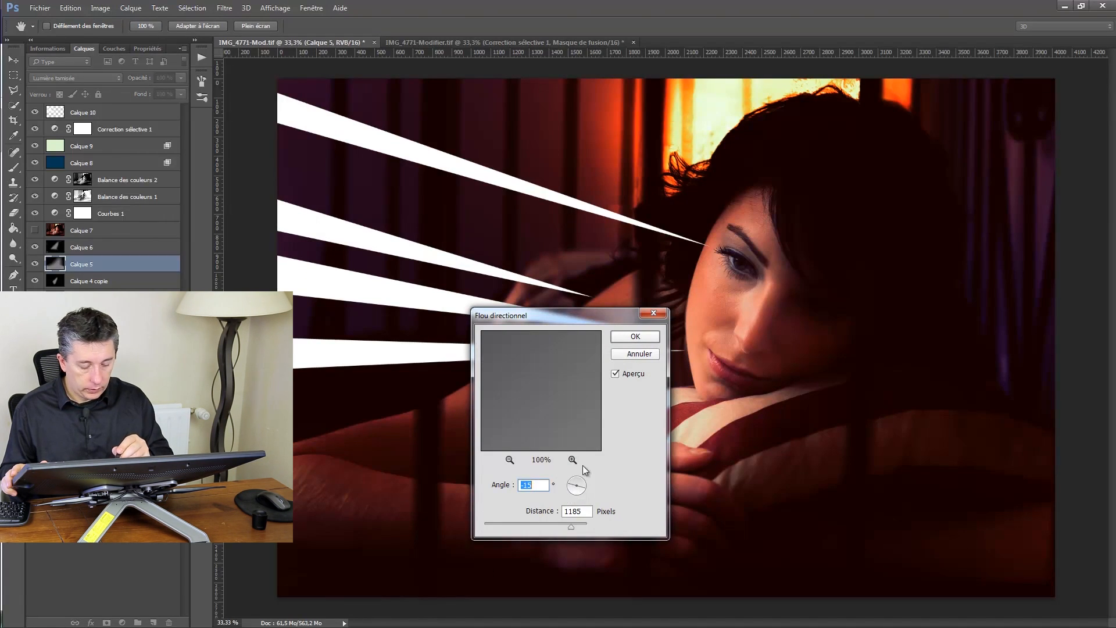
{"action": "left_click", "coordinate": [629, 354]}
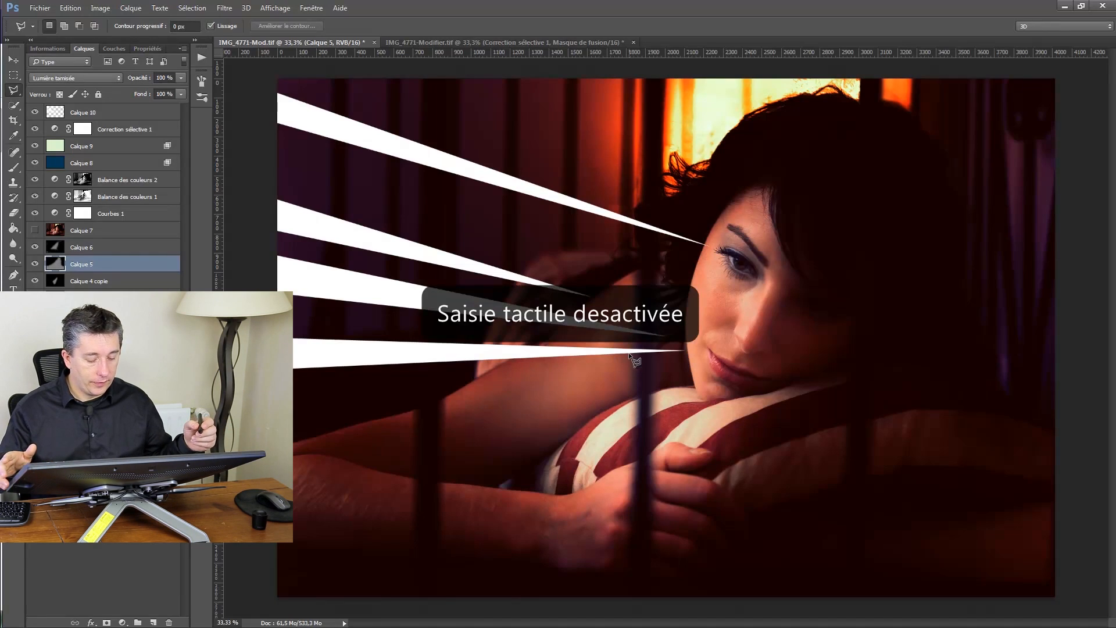
Apply a Flou directionnel to the white rays on Calque 10 with an angle of -16° and a distance of 1306 pixels
{"action": "left_click", "coordinate": [55, 110]}
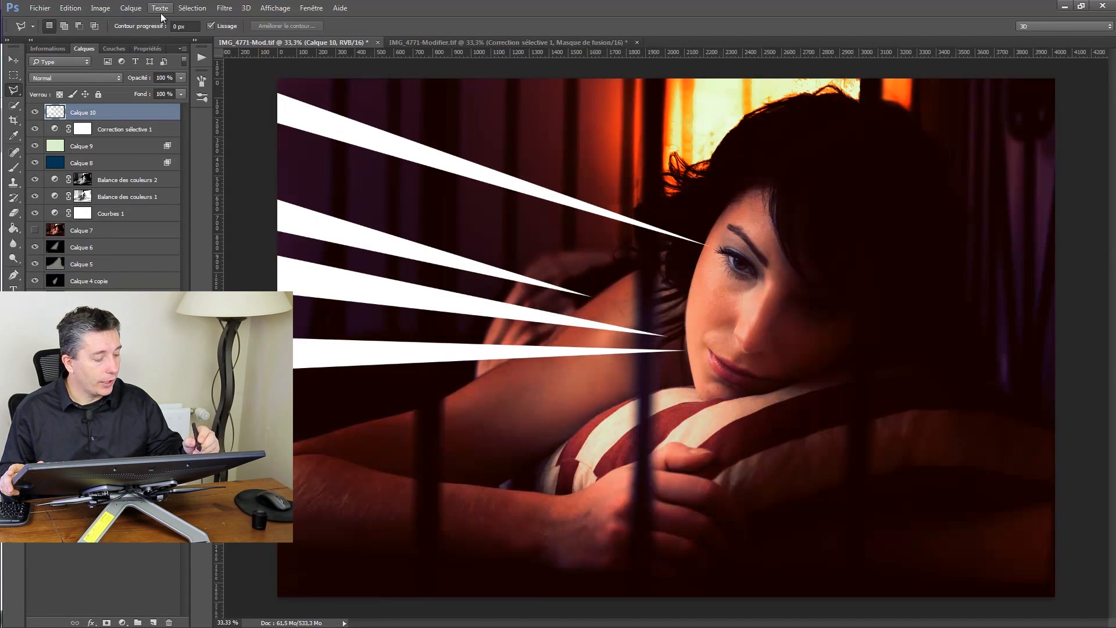
{"action": "left_click", "coordinate": [224, 8]}
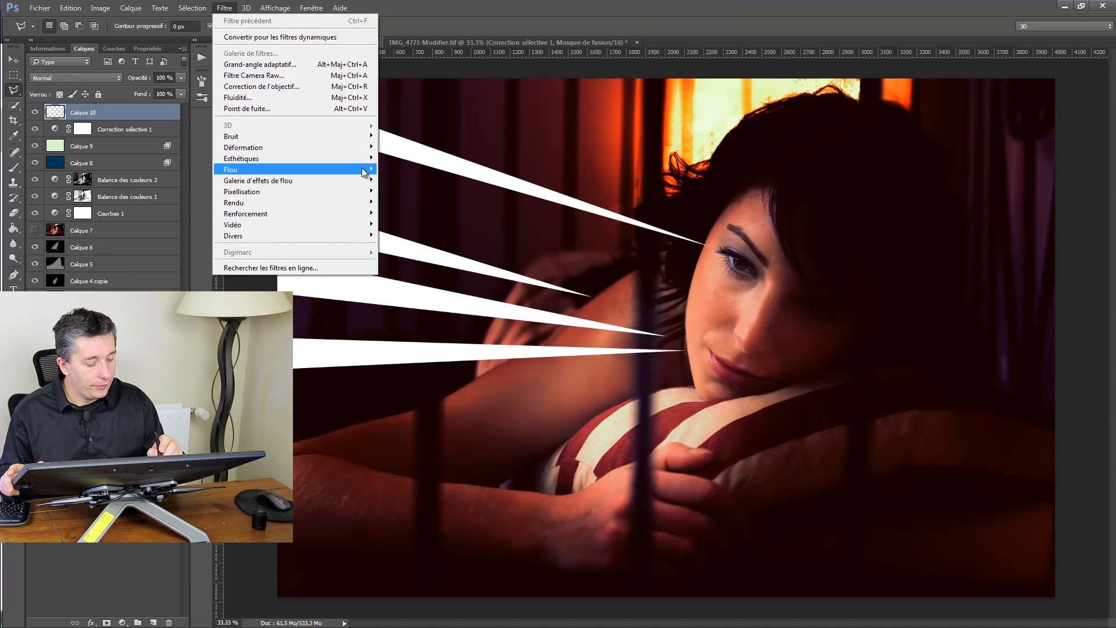
{"action": "mouse_move", "coordinate": [326, 169]}
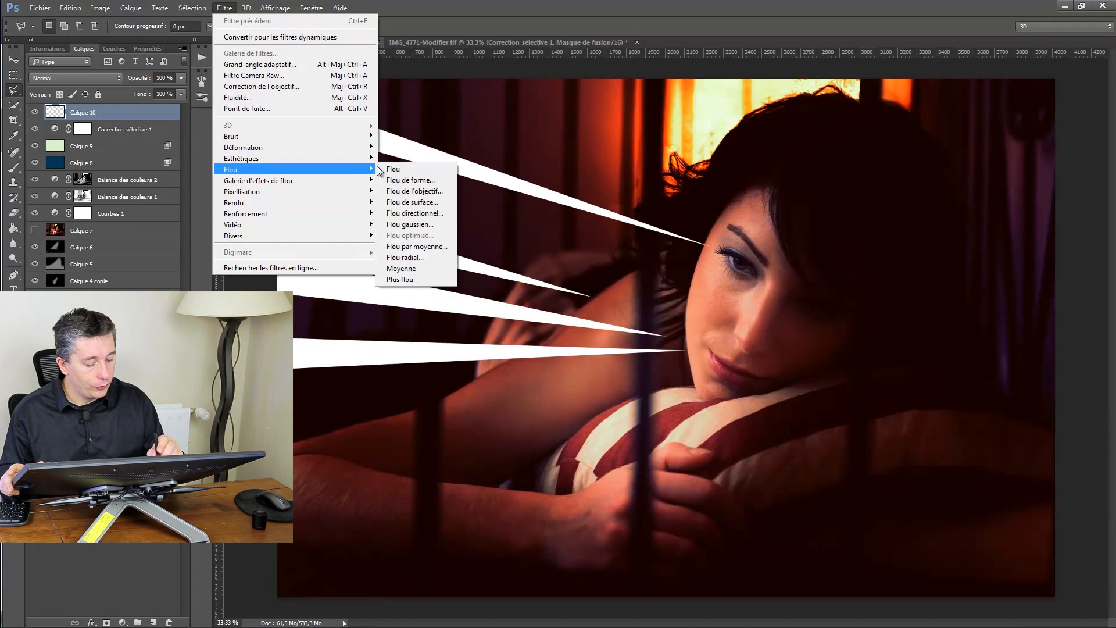
{"action": "left_click", "coordinate": [397, 213]}
{"action": "left_click_drag", "start_coordinate": [577, 482], "coordinate": [583, 485]}
{"action": "mouse_move", "coordinate": [573, 488]}
{"action": "left_mouse_down"}
{"action": "mouse_move", "coordinate": [576, 509]}
{"action": "mouse_move", "coordinate": [569, 484]}
{"action": "left_mouse_up"}
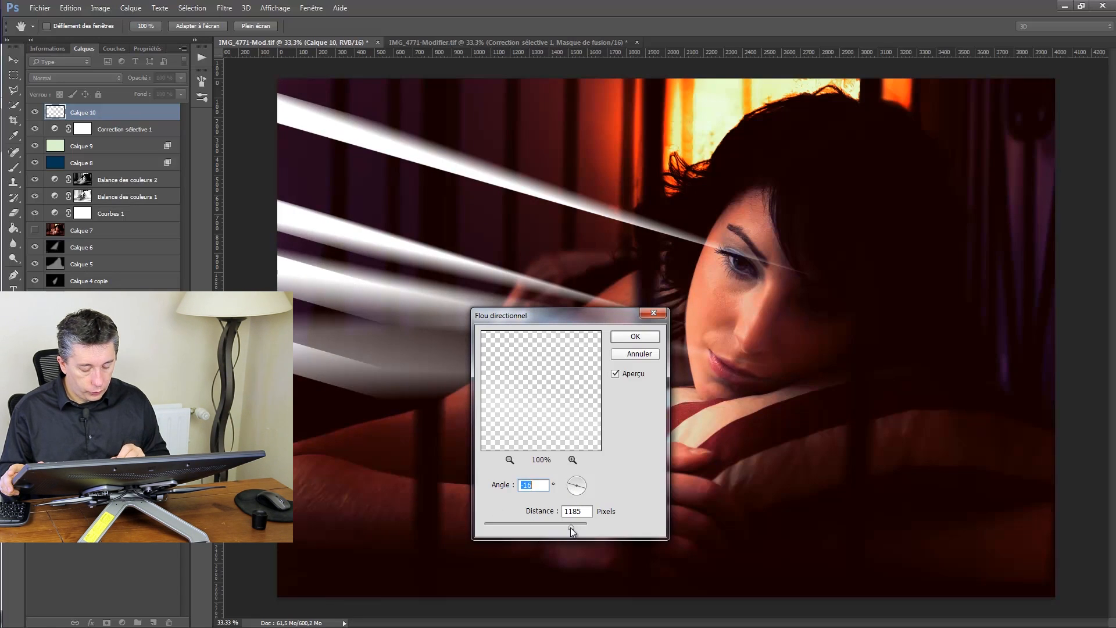
{"action": "mouse_move", "coordinate": [571, 527]}
{"action": "left_mouse_down"}
{"action": "mouse_move", "coordinate": [509, 525]}
{"action": "mouse_move", "coordinate": [571, 528]}
{"action": "left_mouse_up"}
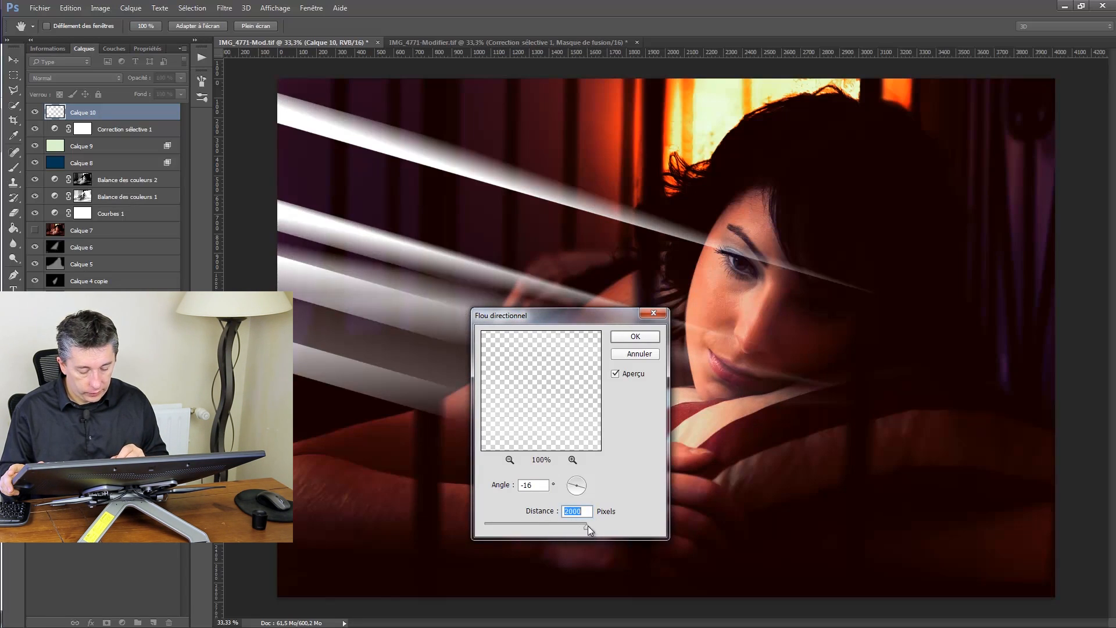
{"action": "left_click_drag", "start_coordinate": [566, 529], "coordinate": [573, 526]}
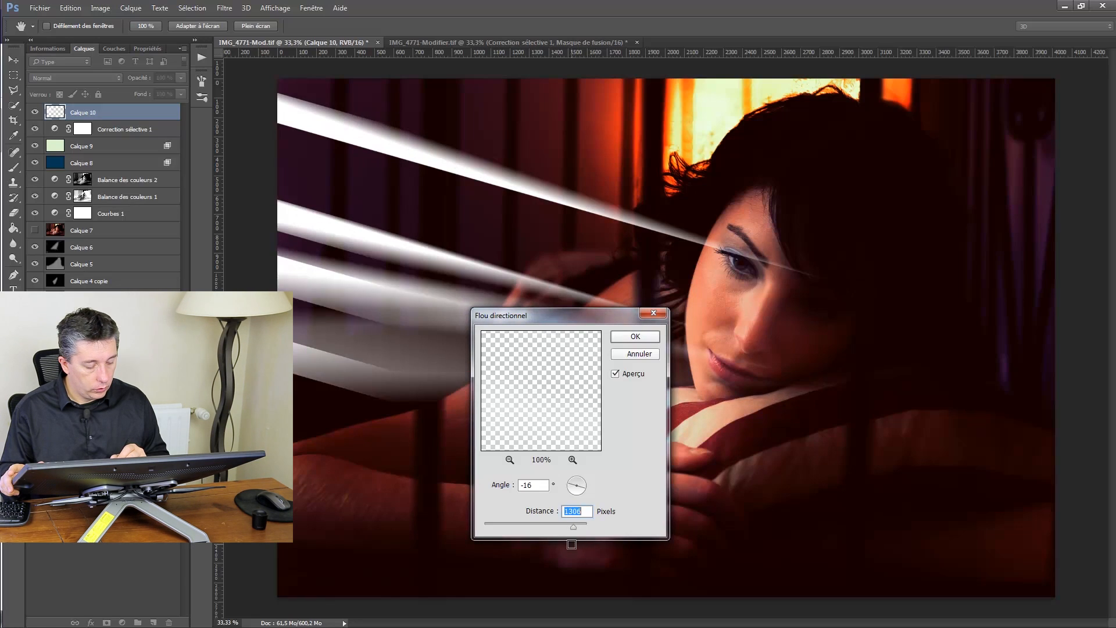
{"action": "left_click", "coordinate": [636, 337]}
Soften the rays on Calque 10 with a Flou gaussien of 109,1 pixels radius
{"action": "left_click", "coordinate": [224, 8]}
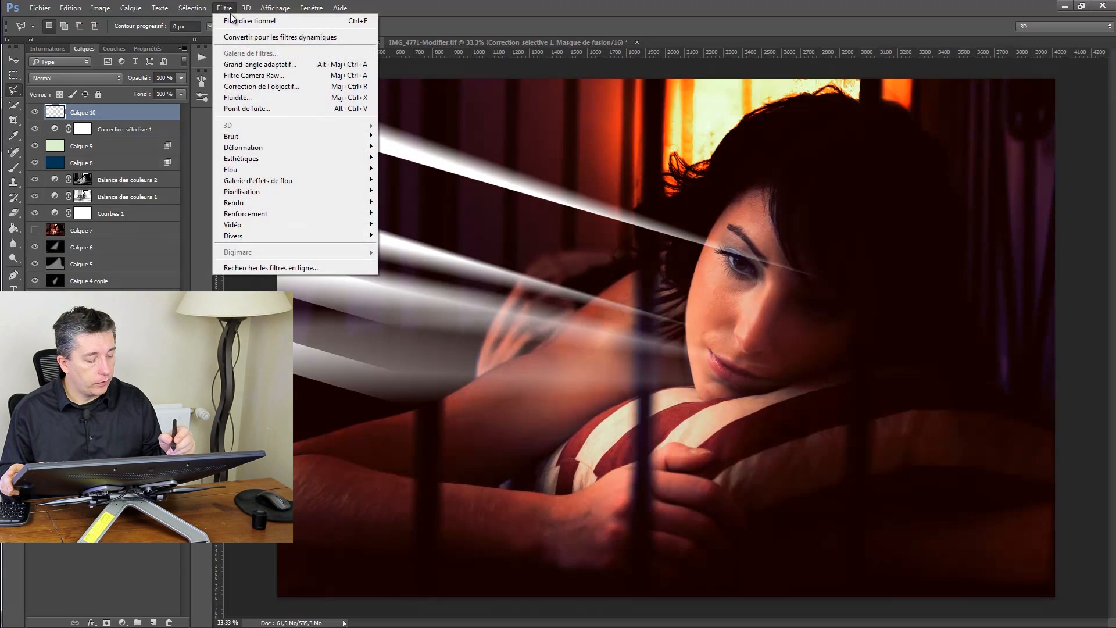
{"action": "mouse_move", "coordinate": [364, 170]}
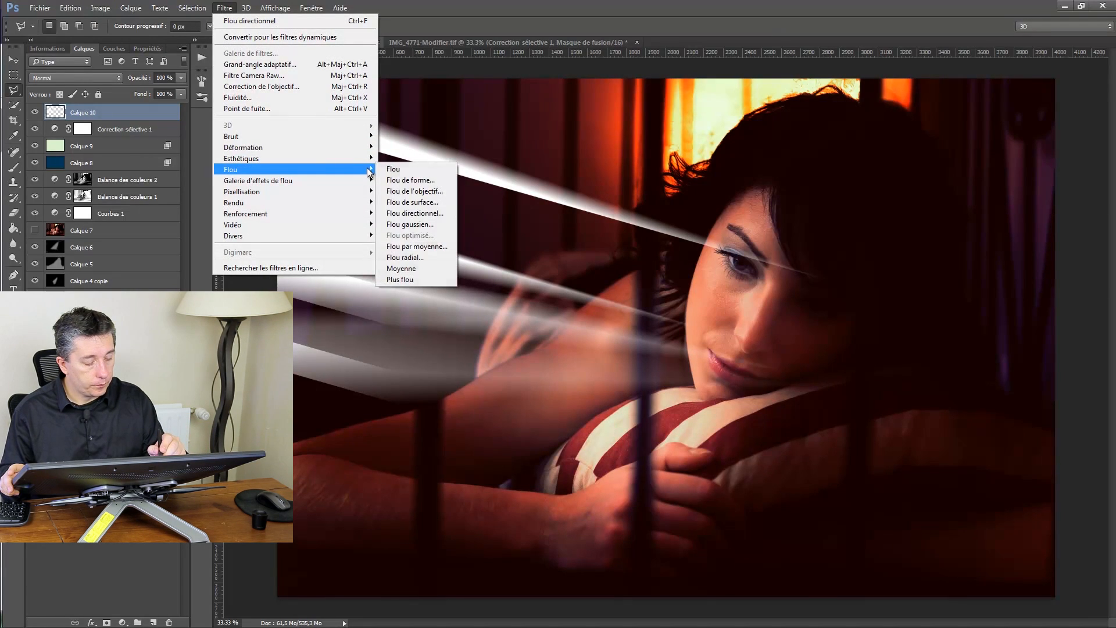
{"action": "left_click", "coordinate": [395, 226]}
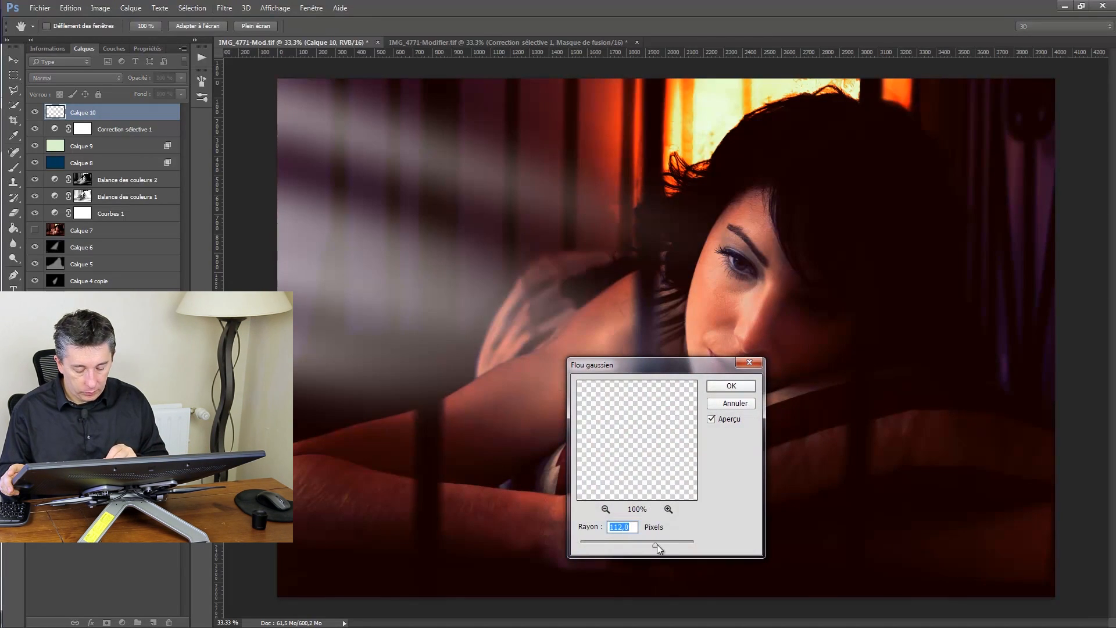
{"action": "left_click_drag", "start_coordinate": [657, 544], "coordinate": [595, 546]}
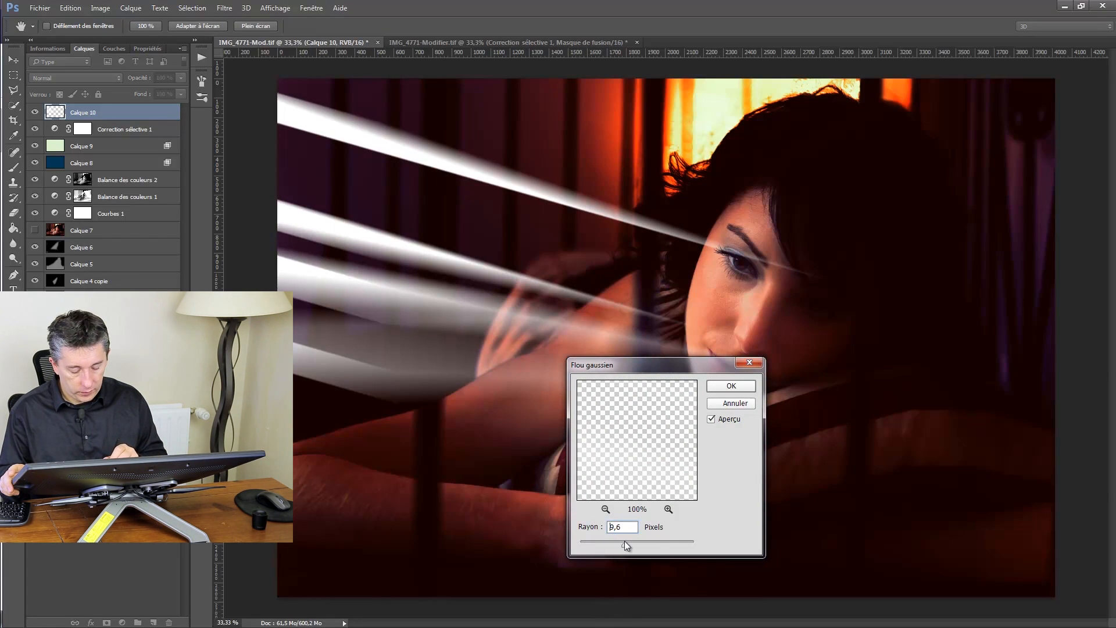
{"action": "left_click_drag", "start_coordinate": [625, 541], "coordinate": [656, 546]}
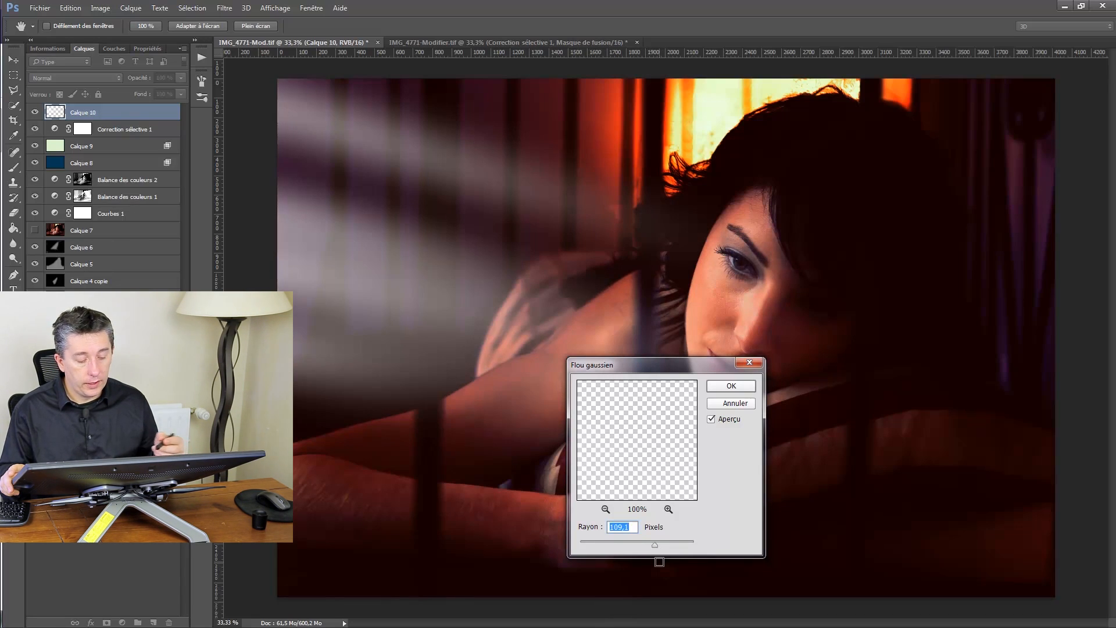
{"action": "left_click_drag", "start_coordinate": [607, 364], "coordinate": [866, 401]}
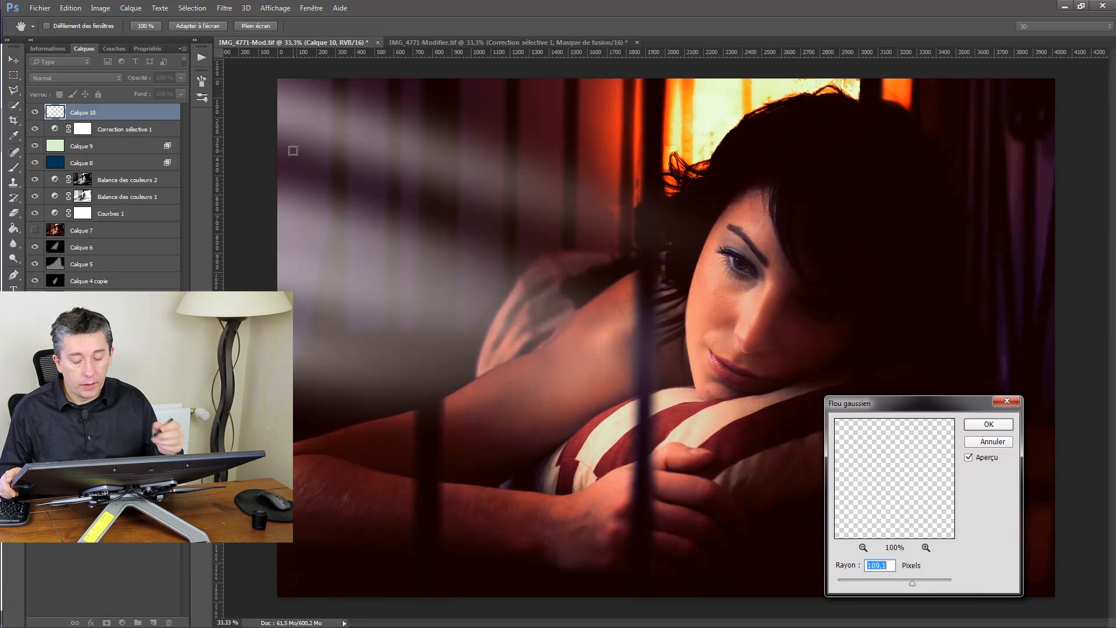
{"action": "left_click", "coordinate": [988, 424]}
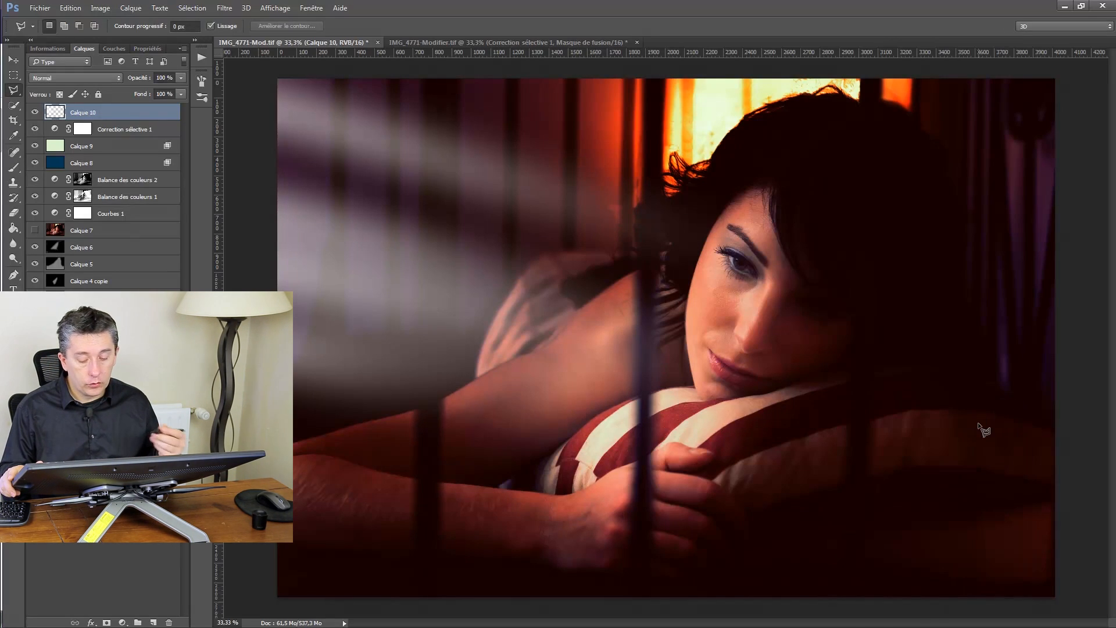
Compare the image with and without Calque 6, leaving that layer visible
{"action": "left_click", "coordinate": [34, 247]}
{"action": "left_click", "coordinate": [34, 247]}
{"action": "left_click", "coordinate": [35, 248]}
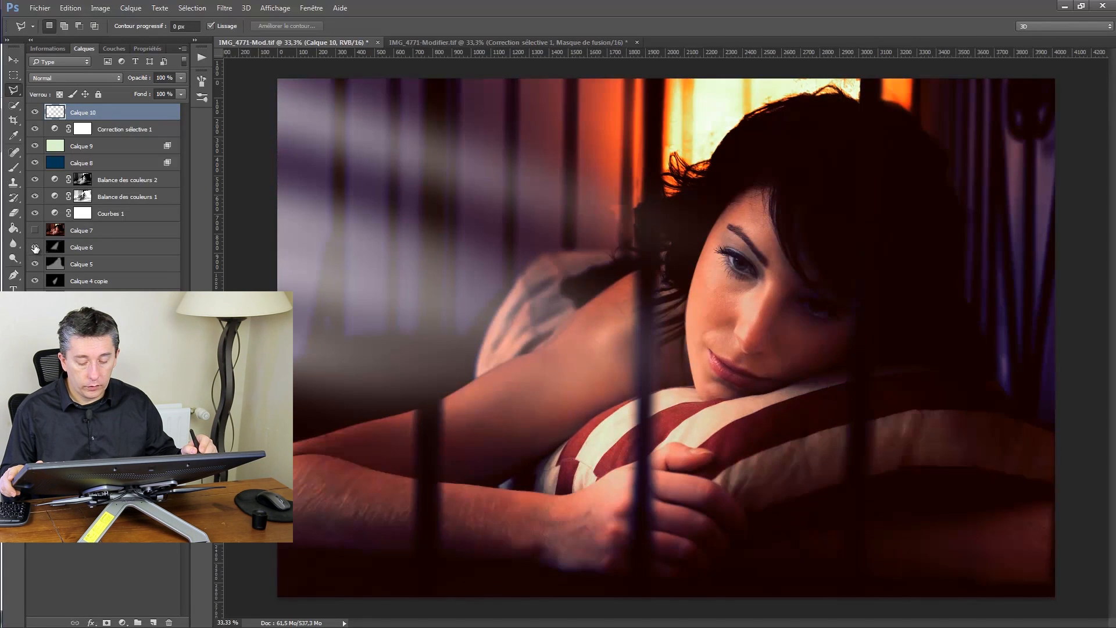
{"action": "left_click", "coordinate": [35, 247]}
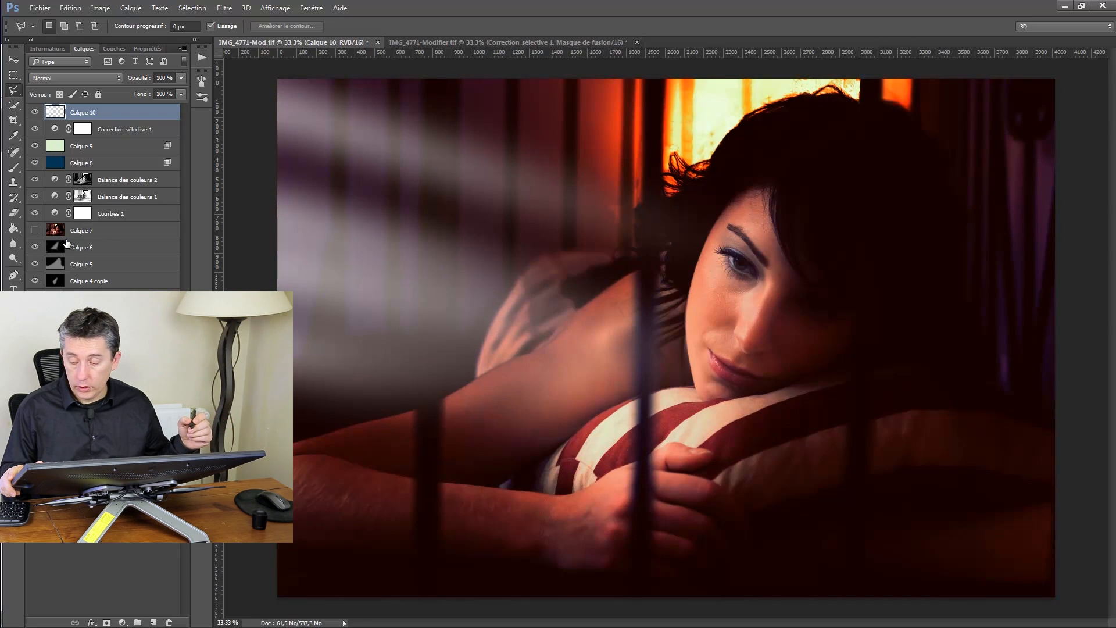
Add a grey-filled layer in Lumière tamisée mode, place it directly below Calque 10, and compare the image without Calque 10
{"action": "key", "text": "F2"}
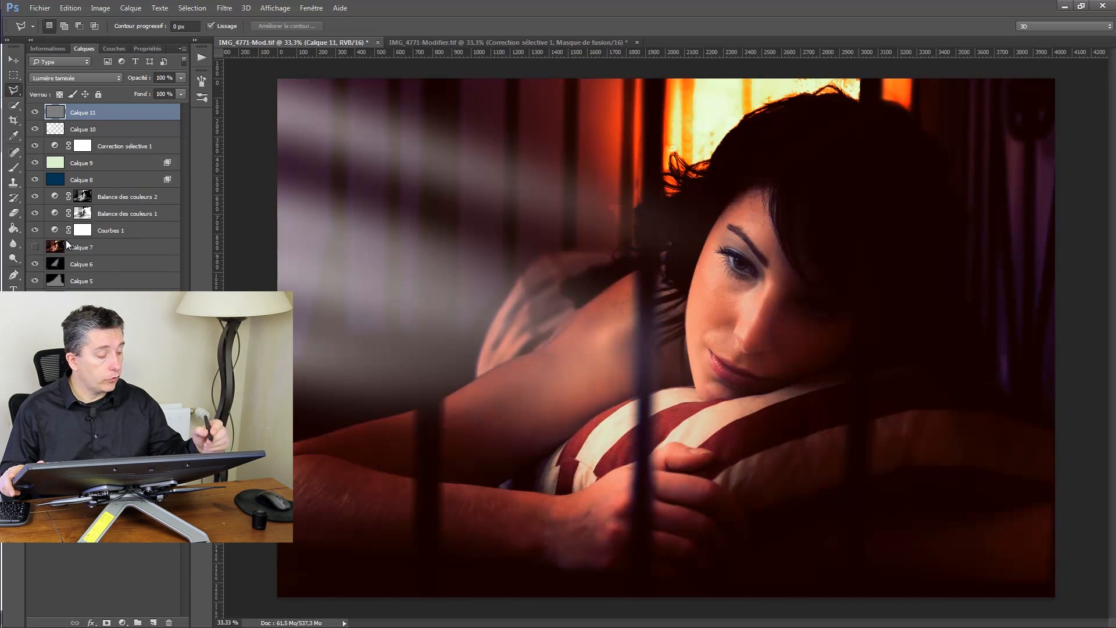
{"action": "left_click_drag", "start_coordinate": [55, 115], "coordinate": [53, 136]}
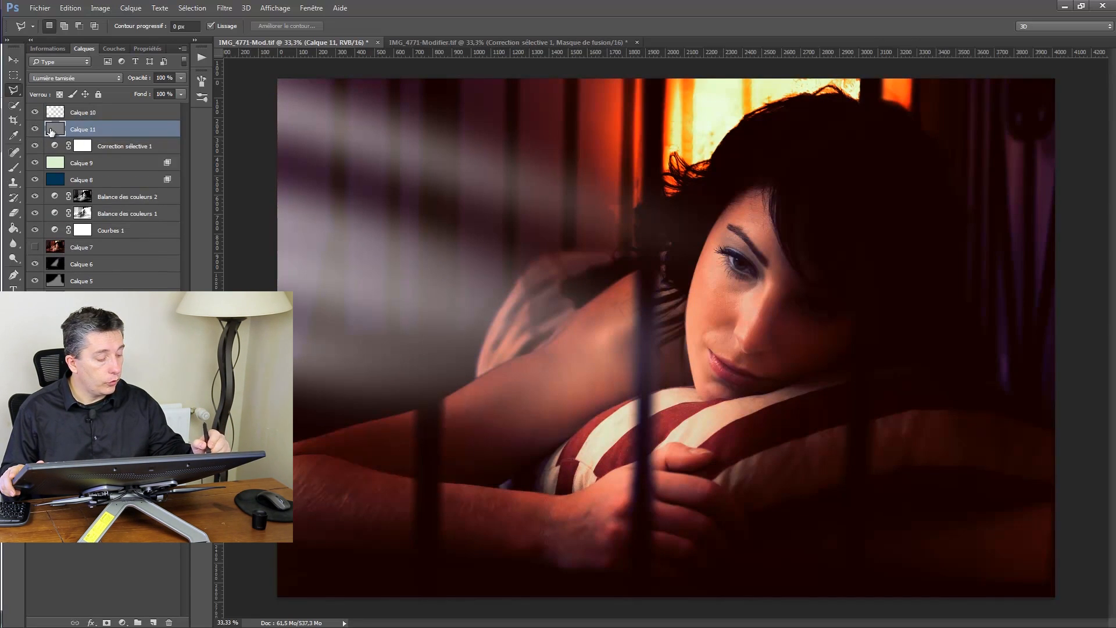
{"action": "left_click", "coordinate": [36, 113]}
{"action": "left_click", "coordinate": [36, 113]}
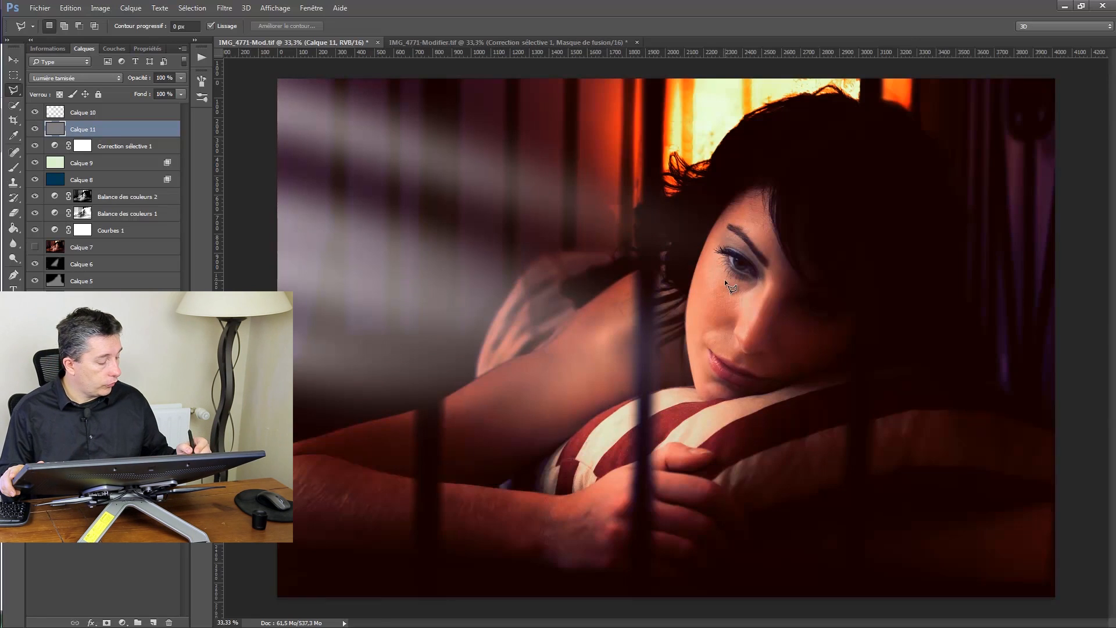
Brush over the woman's lit cheek beside the eye on Calque 11 at 12 % brush opacity, comparing with and without the last stroke
{"action": "left_click", "coordinate": [14, 167]}
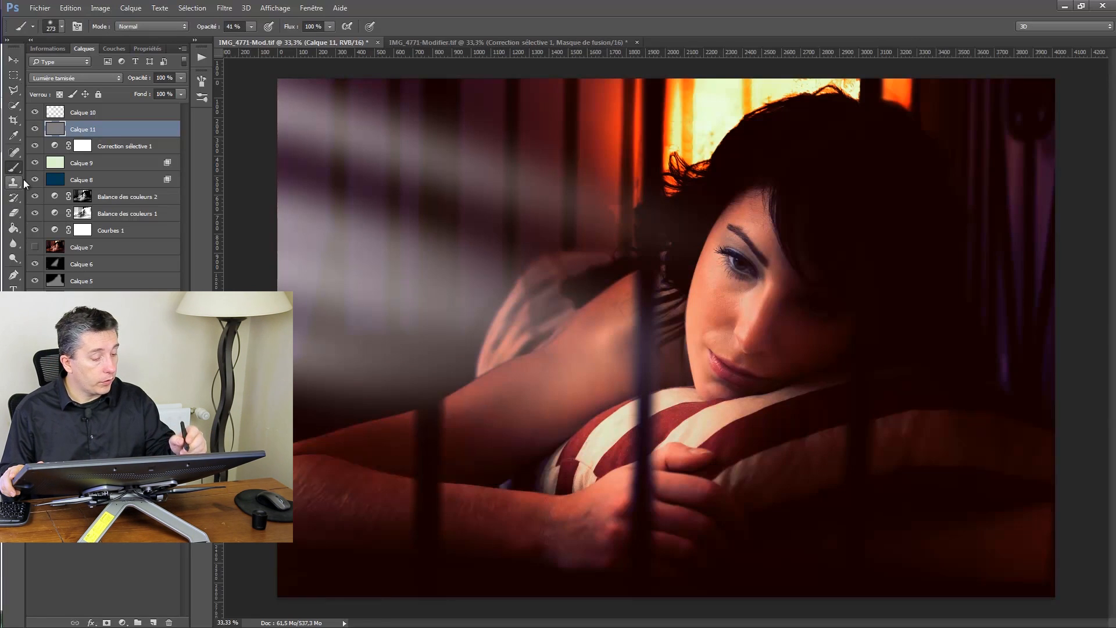
{"action": "left_click_drag", "start_coordinate": [215, 32], "coordinate": [198, 31]}
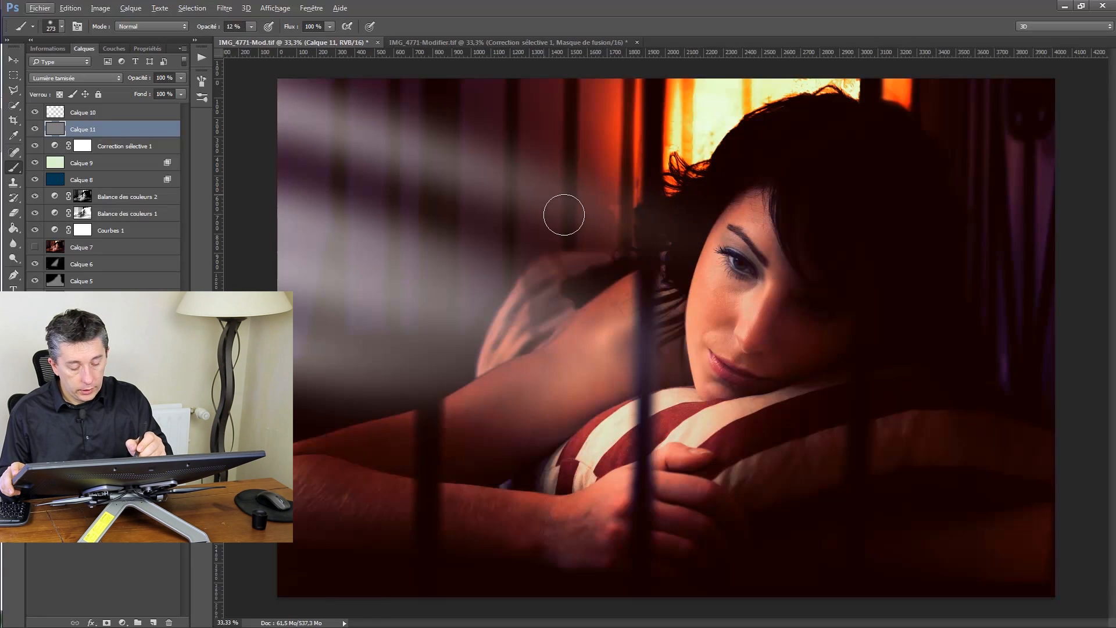
{"action": "mouse_move", "coordinate": [705, 266]}
{"action": "left_mouse_down"}
{"action": "mouse_move", "coordinate": [715, 248]}
{"action": "mouse_move", "coordinate": [703, 280]}
{"action": "mouse_move", "coordinate": [711, 254]}
{"action": "mouse_move", "coordinate": [699, 260]}
{"action": "mouse_move", "coordinate": [711, 257]}
{"action": "left_mouse_up"}
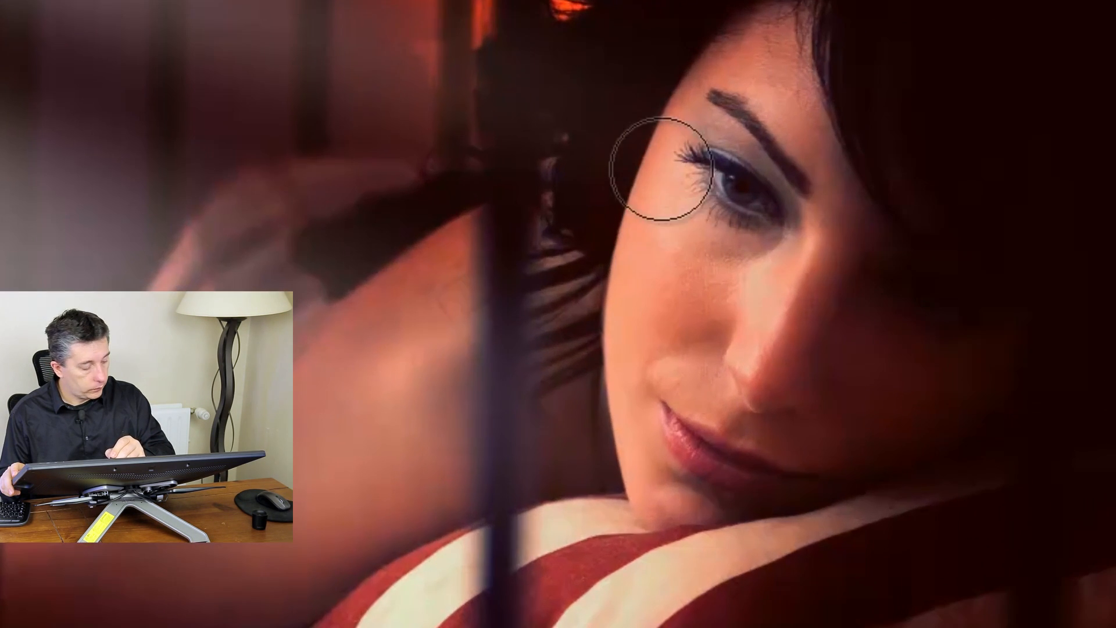
{"action": "mouse_move", "coordinate": [662, 169]}
{"action": "left_mouse_down"}
{"action": "mouse_move", "coordinate": [648, 193]}
{"action": "mouse_move", "coordinate": [641, 164]}
{"action": "mouse_move", "coordinate": [662, 174]}
{"action": "mouse_move", "coordinate": [653, 277]}
{"action": "left_mouse_up"}
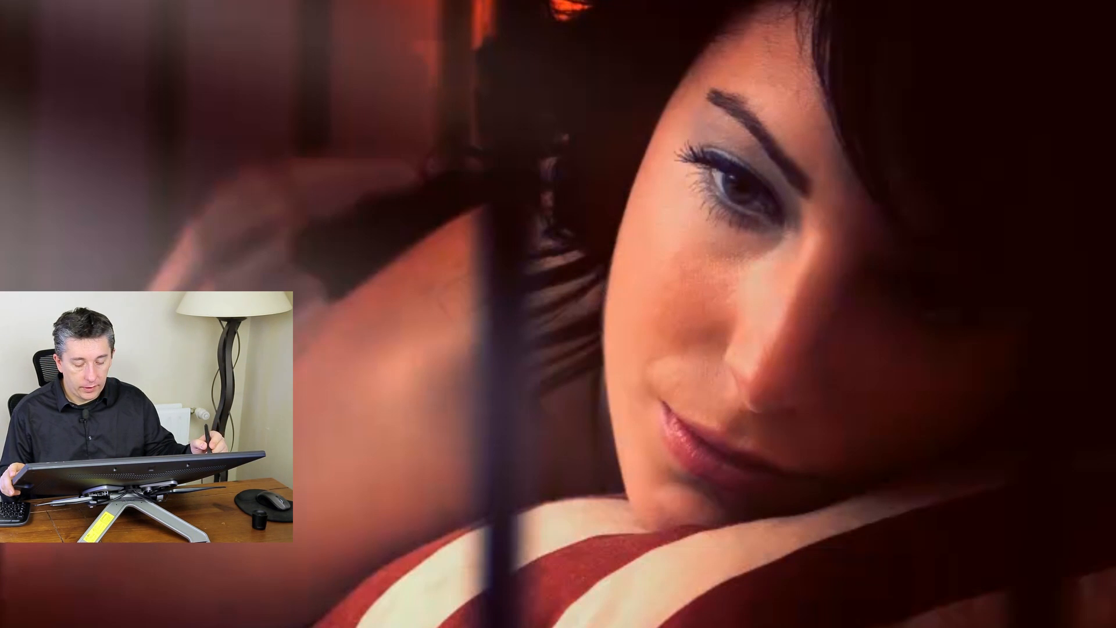
{"action": "key", "text": "ctrl+z"}
{"action": "key", "text": "ctrl+z"}
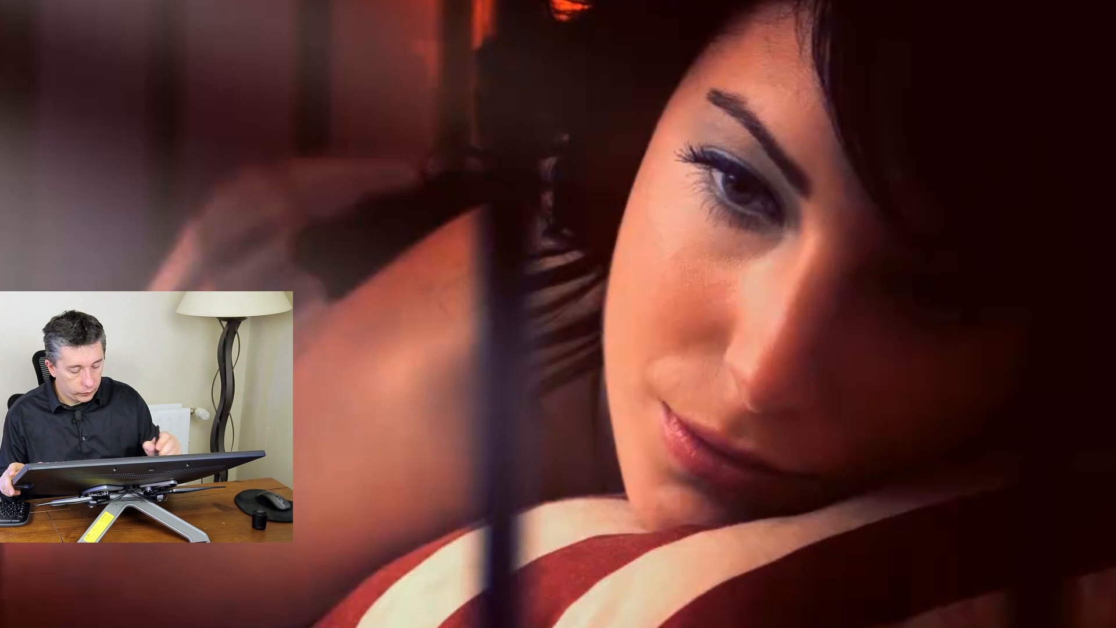
Continue brushing on Calque 11 over the woman's upper arm and the lit edge of her face
{"action": "mouse_move", "coordinate": [478, 371]}
{"action": "left_mouse_down"}
{"action": "mouse_move", "coordinate": [417, 375]}
{"action": "mouse_move", "coordinate": [426, 328]}
{"action": "mouse_move", "coordinate": [449, 484]}
{"action": "mouse_move", "coordinate": [459, 389]}
{"action": "left_mouse_up"}
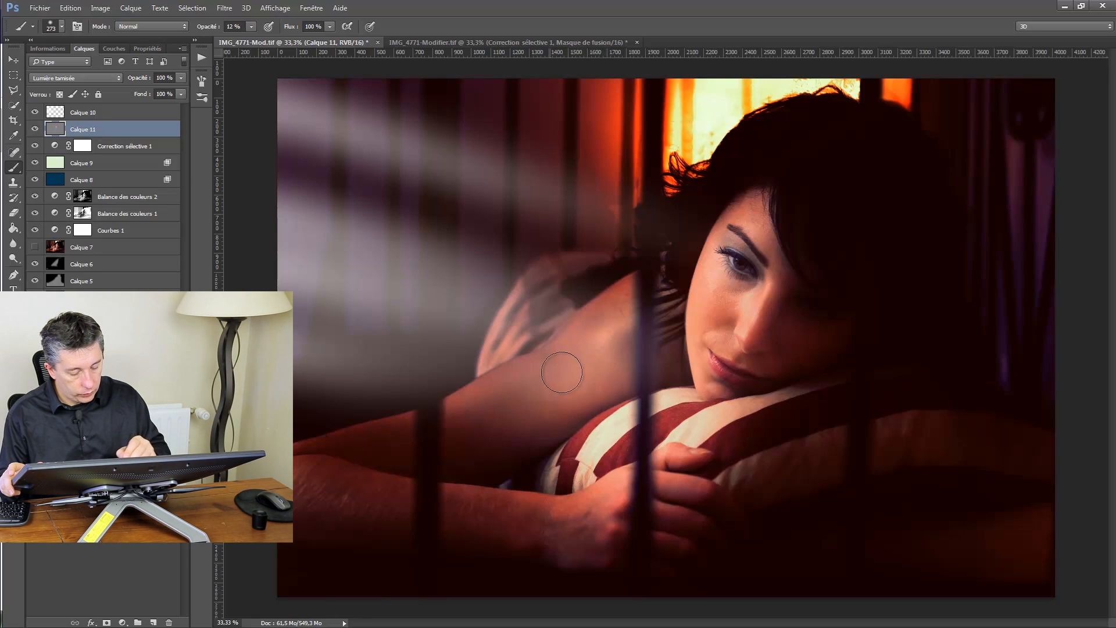
{"action": "left_click_drag", "start_coordinate": [562, 372], "coordinate": [590, 365]}
{"action": "mouse_move", "coordinate": [694, 334]}
{"action": "left_mouse_down"}
{"action": "mouse_move", "coordinate": [702, 314]}
{"action": "mouse_move", "coordinate": [700, 349]}
{"action": "mouse_move", "coordinate": [705, 305]}
{"action": "mouse_move", "coordinate": [705, 340]}
{"action": "left_mouse_up"}
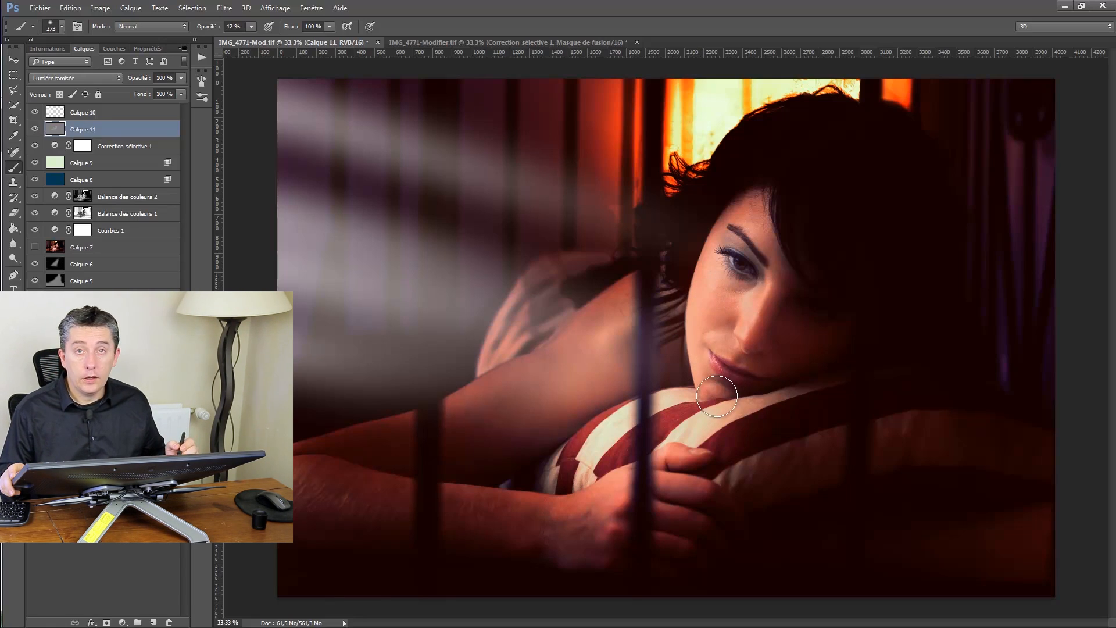
Compare the image with and without Calque 11, leaving that layer visible
{"action": "left_click", "coordinate": [34, 129]}
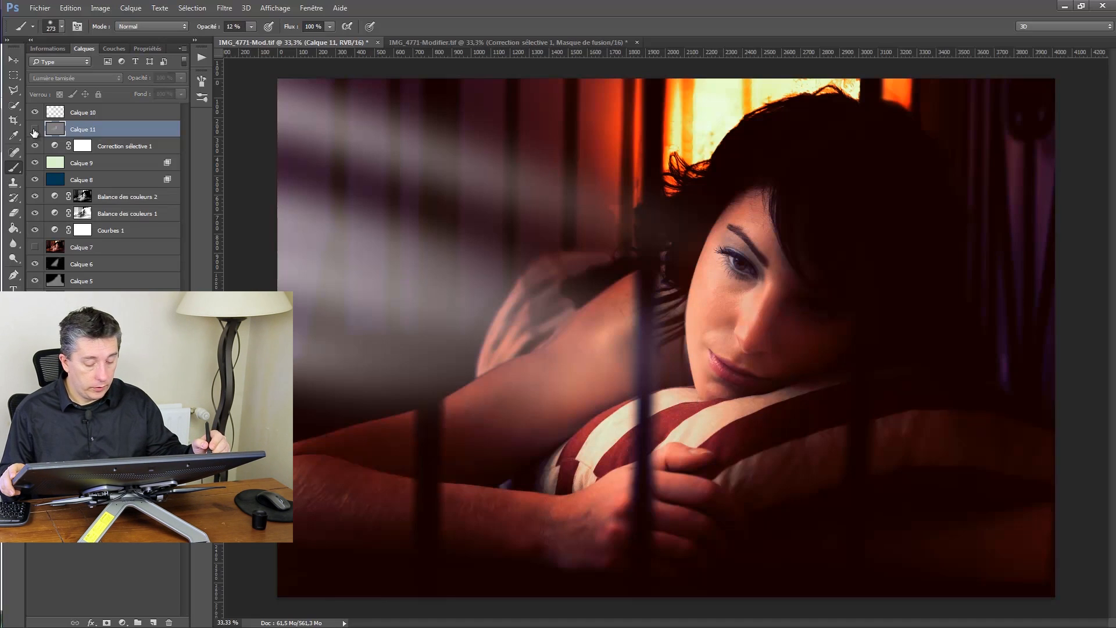
{"action": "left_click", "coordinate": [34, 129]}
{"action": "left_click", "coordinate": [34, 129]}
{"action": "left_click", "coordinate": [35, 129]}
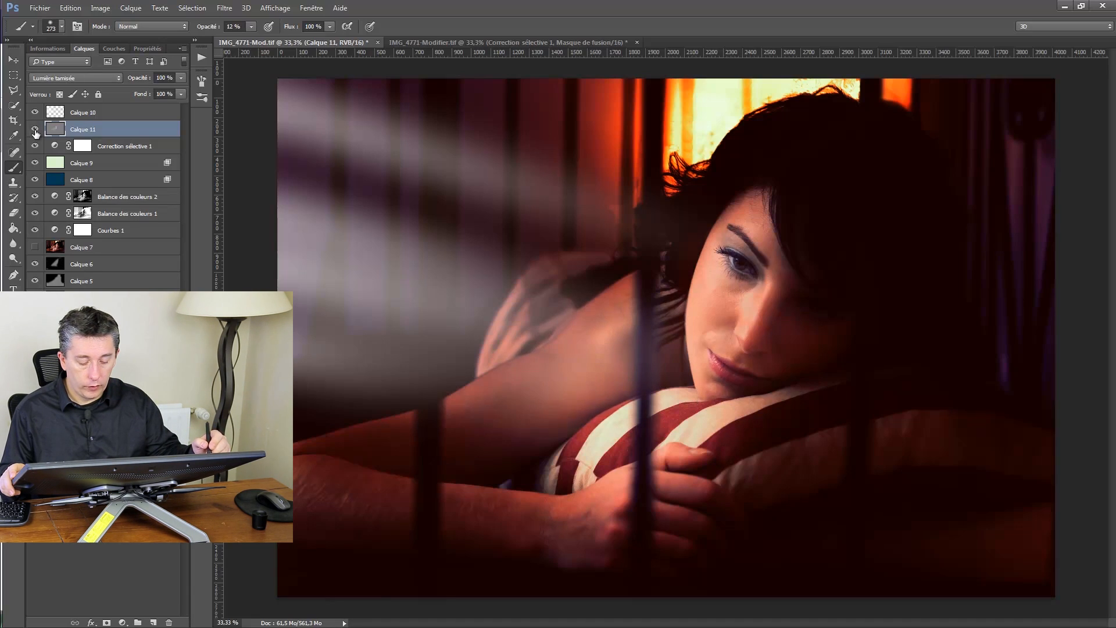
Lower the opacity of Calque 10 to 79 % and add a new empty layer above it
{"action": "left_click", "coordinate": [58, 110]}
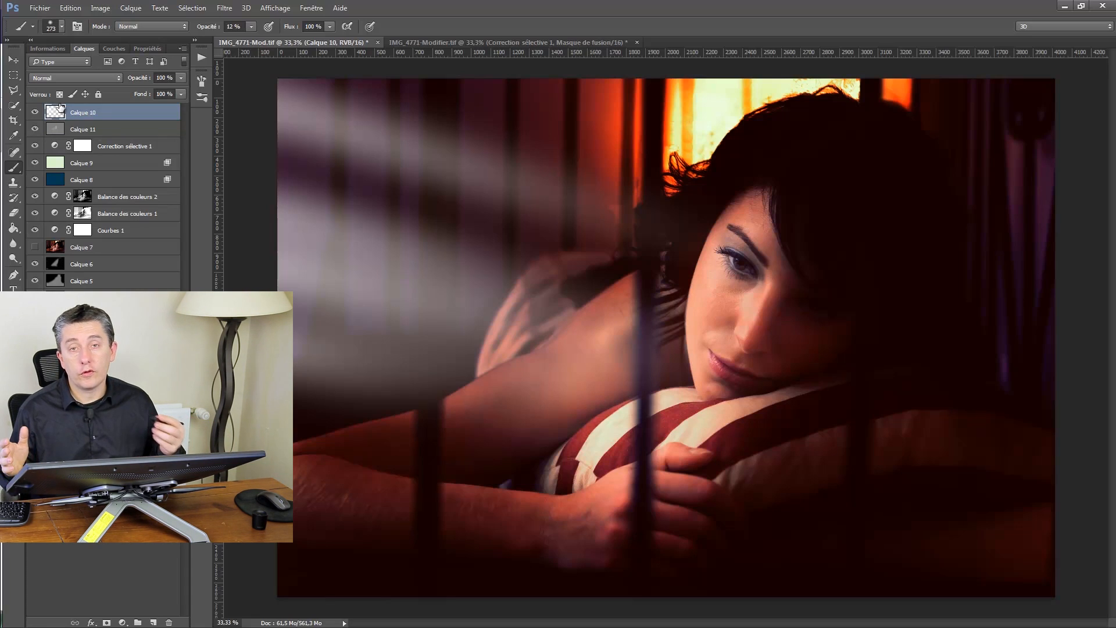
{"action": "left_click_drag", "start_coordinate": [141, 80], "coordinate": [140, 82]}
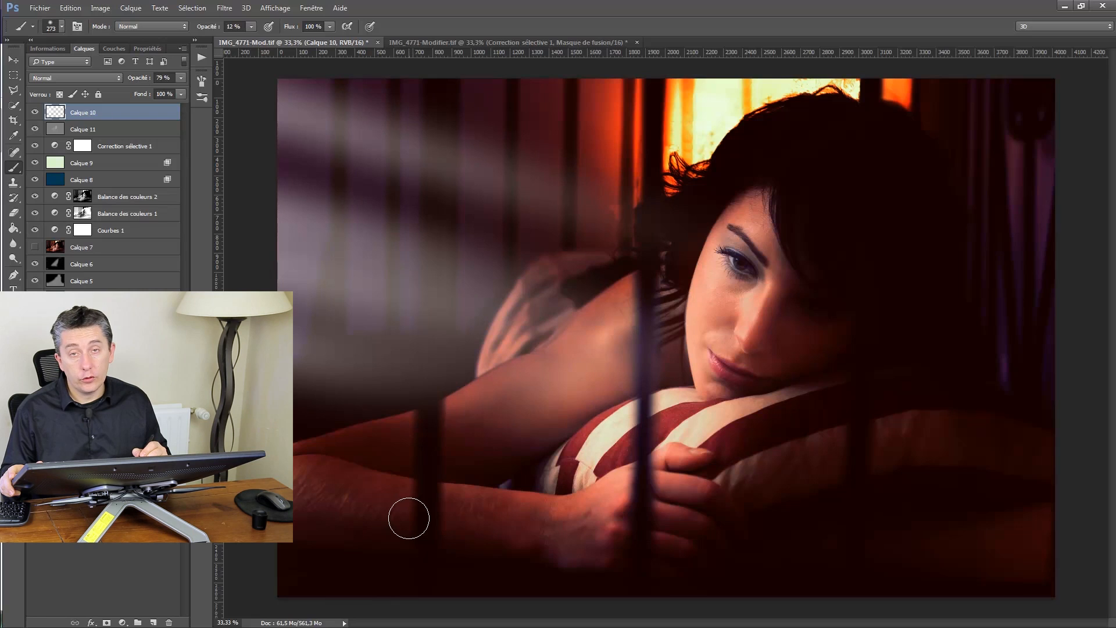
{"action": "left_click", "coordinate": [152, 622]}
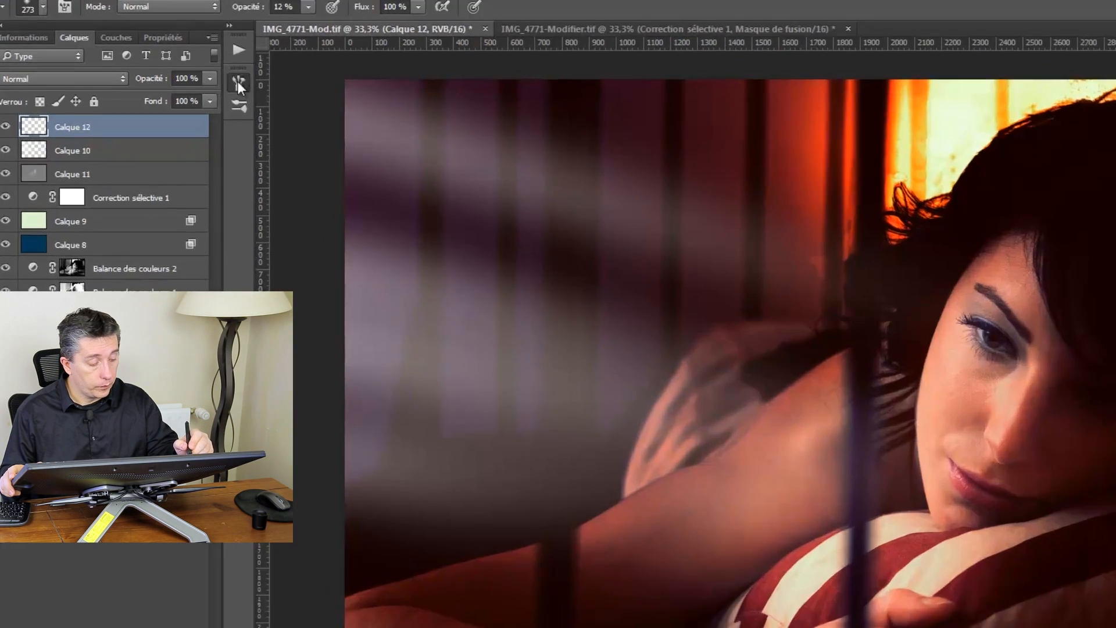
Enable Dynamique de forme for the brush and set Variation de la taille to 76 %
{"action": "left_click", "coordinate": [202, 80]}
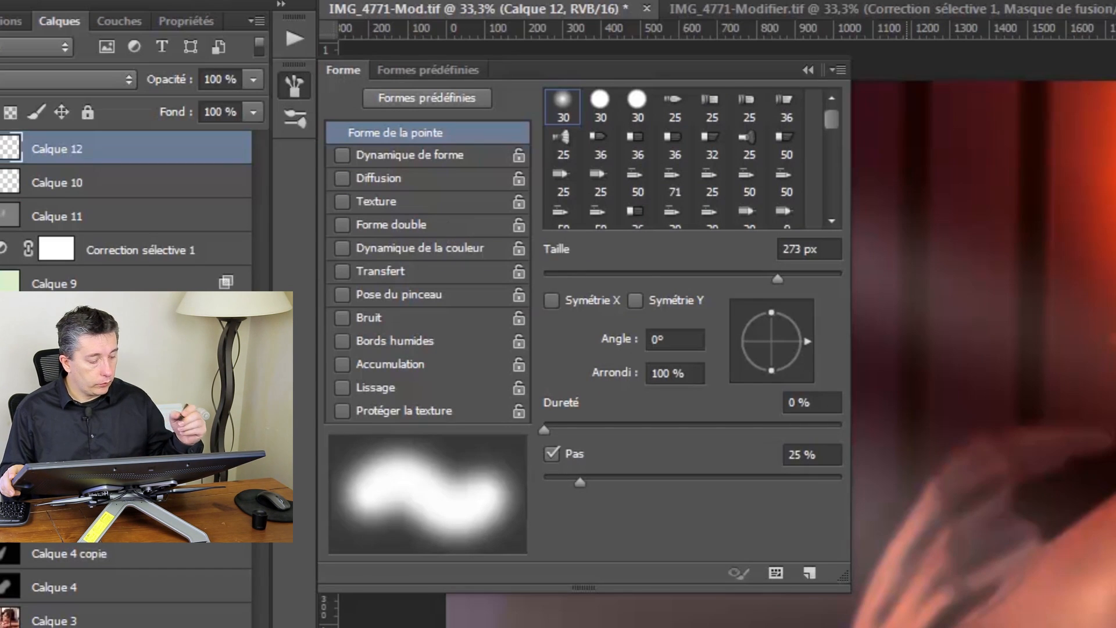
{"action": "left_click", "coordinate": [342, 154]}
{"action": "left_click", "coordinate": [379, 153]}
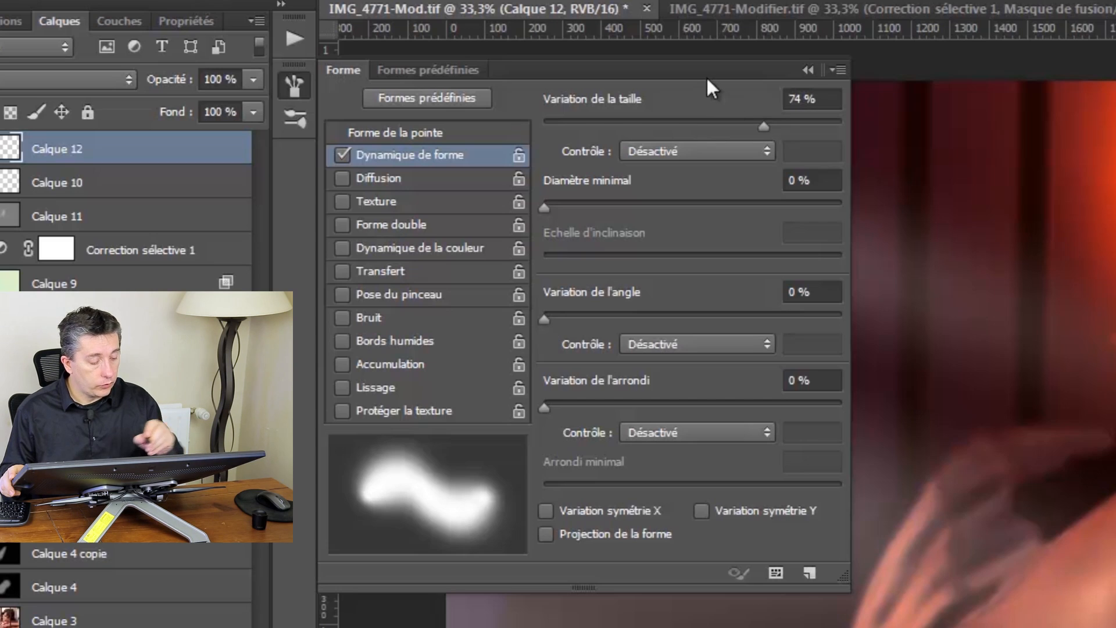
{"action": "mouse_move", "coordinate": [763, 123]}
{"action": "left_mouse_down"}
{"action": "mouse_move", "coordinate": [810, 116]}
{"action": "mouse_move", "coordinate": [745, 119]}
{"action": "mouse_move", "coordinate": [769, 125]}
{"action": "left_mouse_up"}
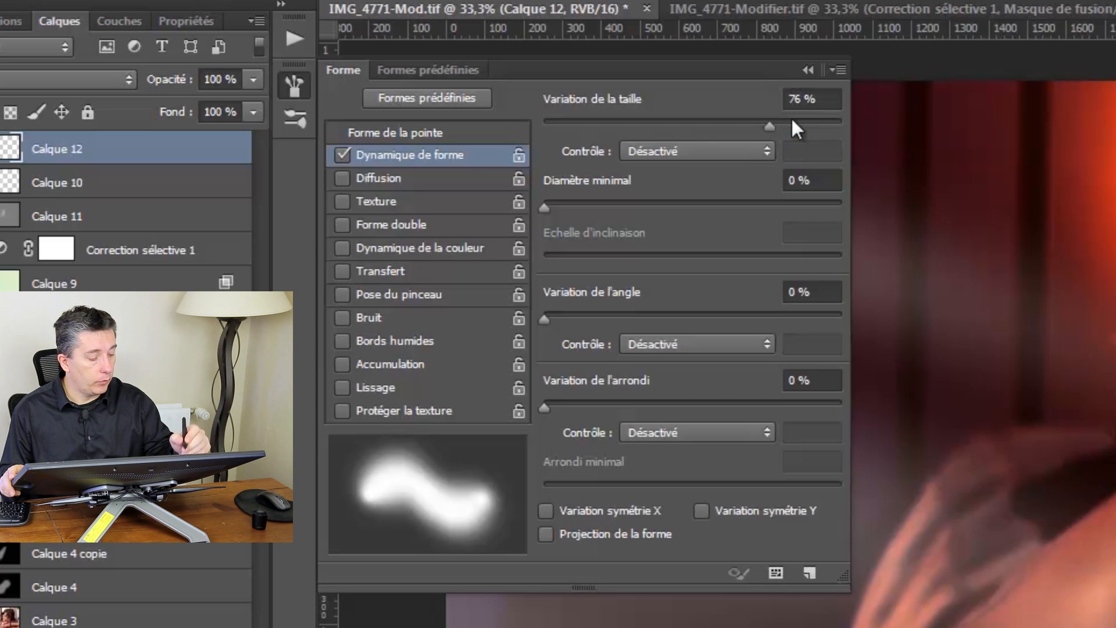
Enable Diffusion for the brush and set it to 957 %, trying Les deux axes but leaving it off
{"action": "left_click", "coordinate": [342, 179]}
{"action": "left_click", "coordinate": [372, 179]}
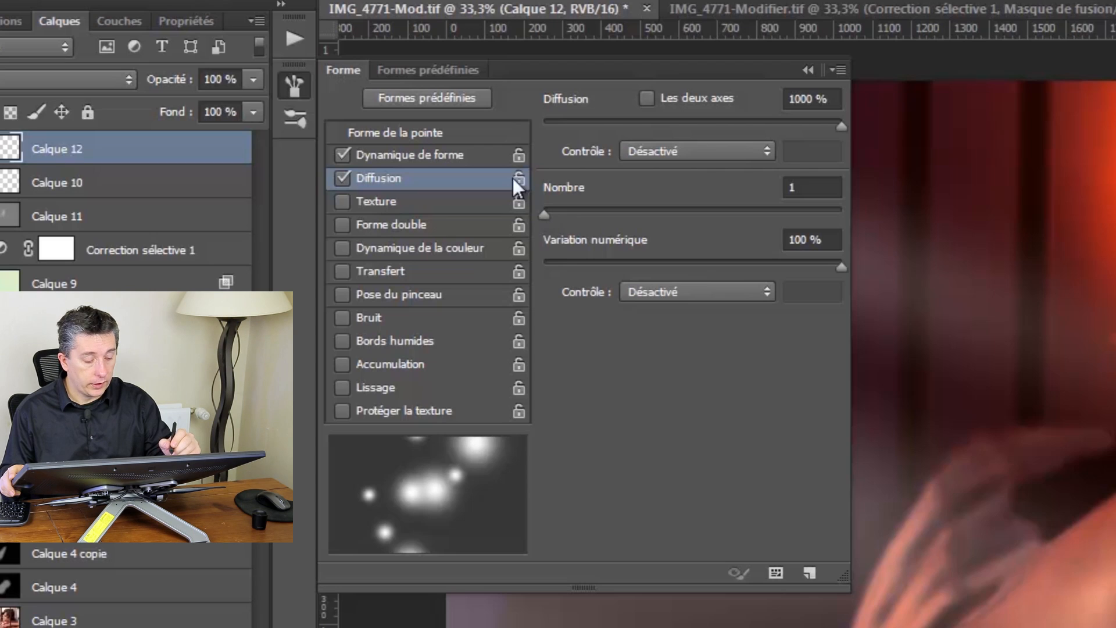
{"action": "mouse_move", "coordinate": [558, 211]}
{"action": "left_mouse_down"}
{"action": "mouse_move", "coordinate": [757, 200]}
{"action": "mouse_move", "coordinate": [643, 219]}
{"action": "mouse_move", "coordinate": [503, 207]}
{"action": "left_mouse_up"}
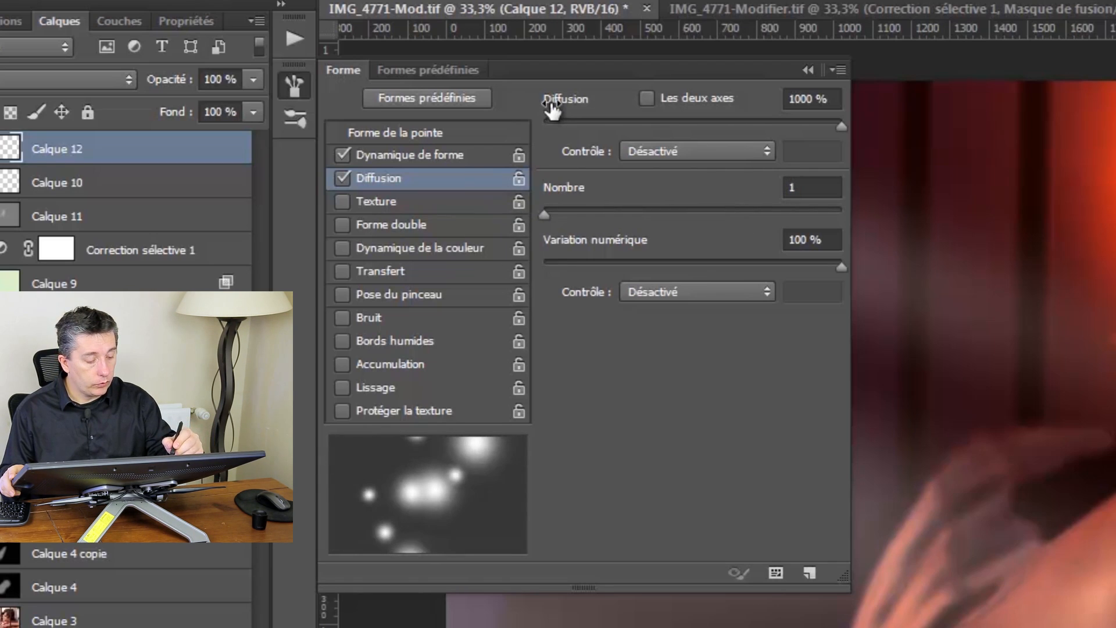
{"action": "left_click", "coordinate": [646, 99]}
{"action": "left_click", "coordinate": [647, 99]}
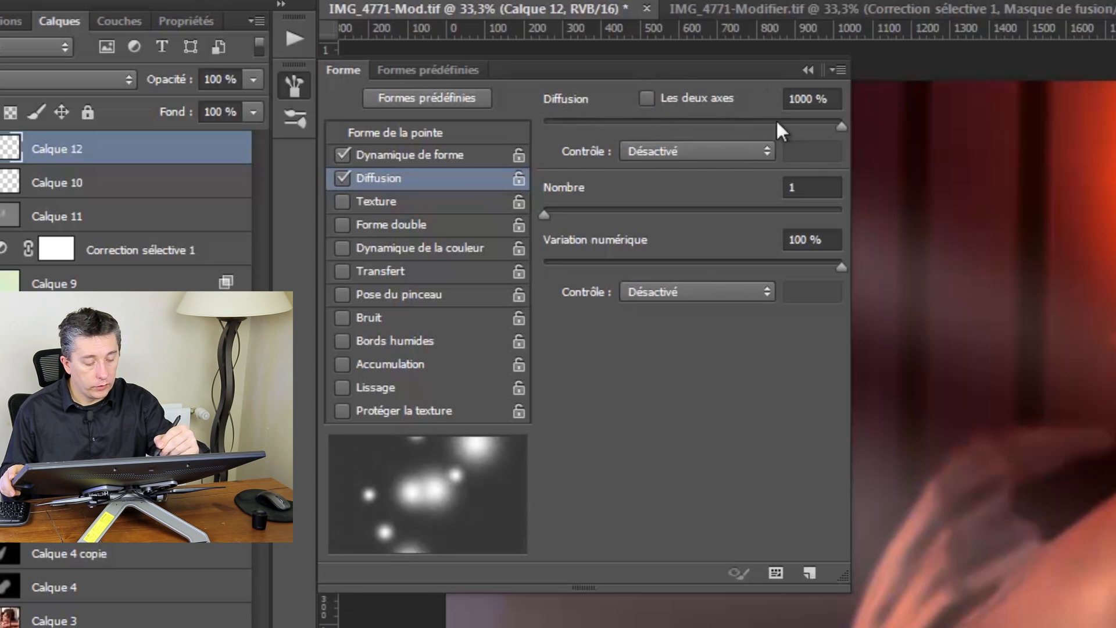
{"action": "mouse_move", "coordinate": [834, 124]}
{"action": "left_mouse_down"}
{"action": "mouse_move", "coordinate": [744, 126]}
{"action": "mouse_move", "coordinate": [833, 126]}
{"action": "left_mouse_up"}
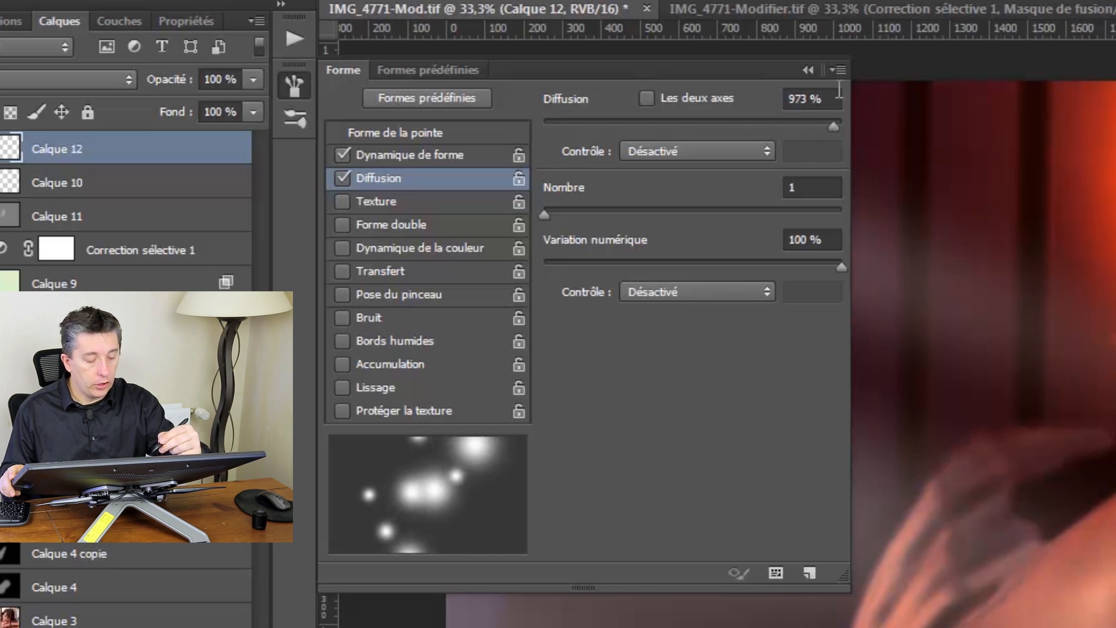
{"action": "left_click", "coordinate": [653, 99]}
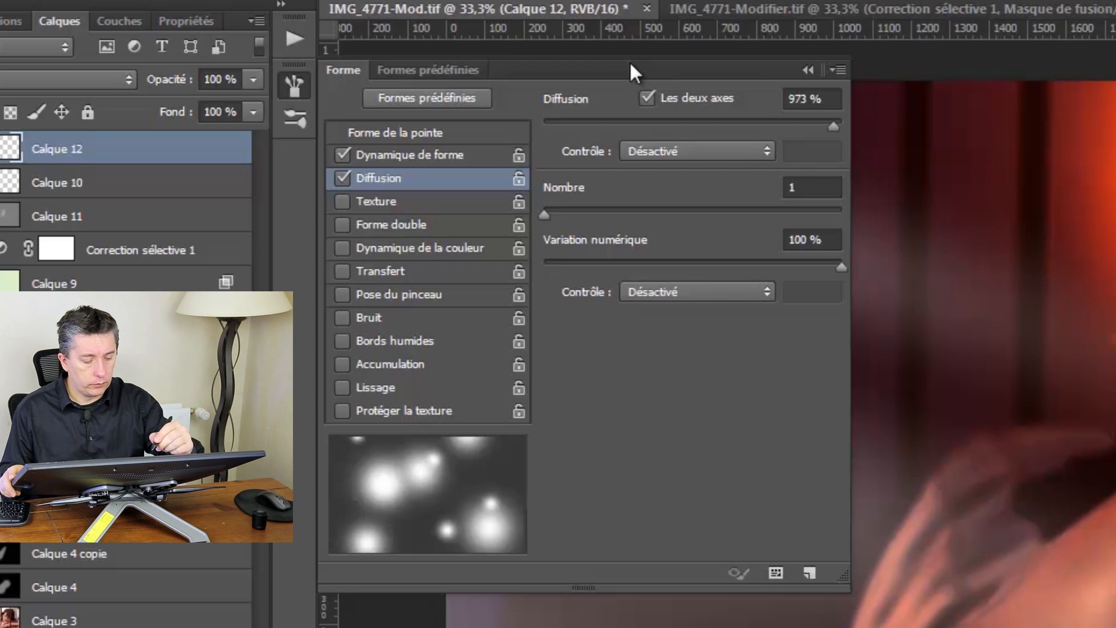
{"action": "left_click", "coordinate": [645, 99]}
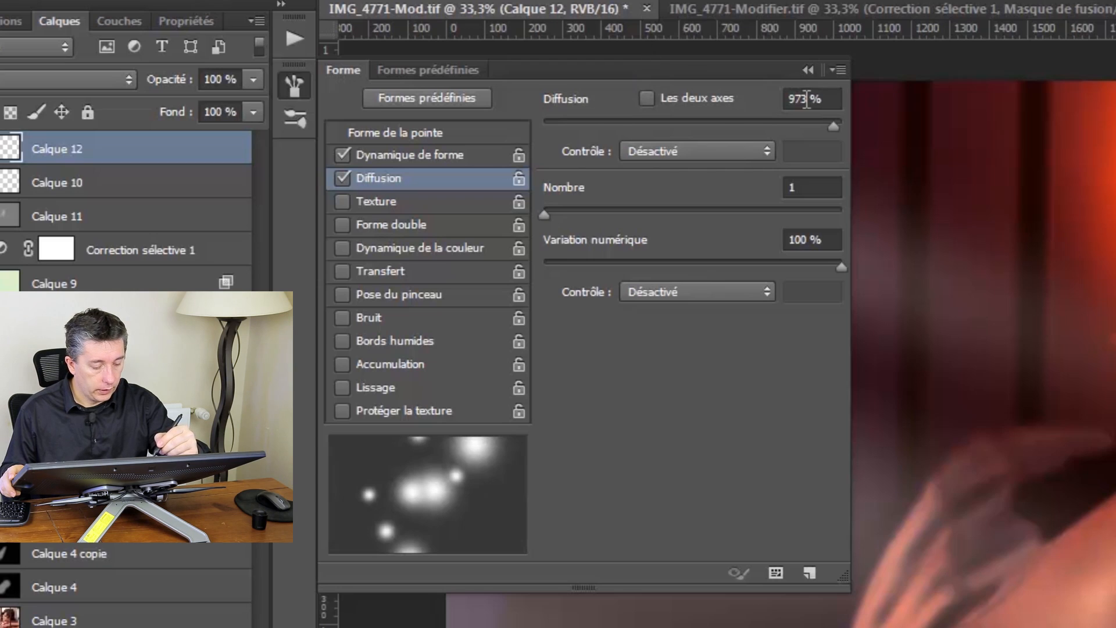
{"action": "mouse_move", "coordinate": [832, 128]}
{"action": "left_mouse_down"}
{"action": "mouse_move", "coordinate": [503, 114]}
{"action": "mouse_move", "coordinate": [560, 125]}
{"action": "mouse_move", "coordinate": [833, 125]}
{"action": "left_mouse_up"}
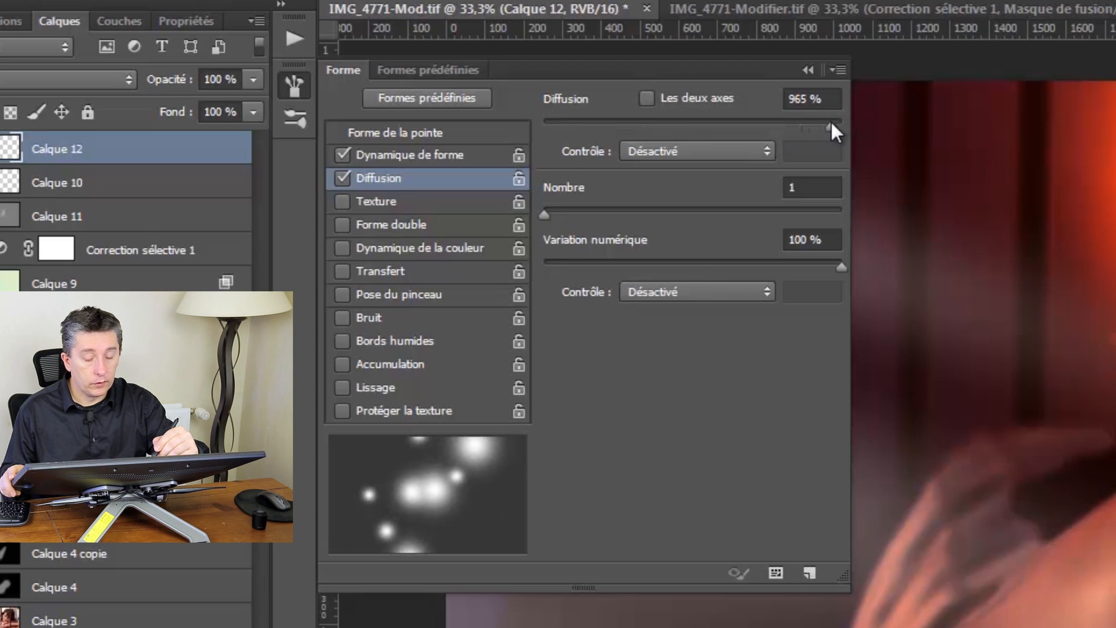
{"action": "mouse_move", "coordinate": [825, 127]}
{"action": "left_mouse_down"}
{"action": "mouse_move", "coordinate": [815, 133]}
{"action": "mouse_move", "coordinate": [852, 125]}
{"action": "mouse_move", "coordinate": [811, 139]}
{"action": "mouse_move", "coordinate": [831, 134]}
{"action": "mouse_move", "coordinate": [830, 116]}
{"action": "left_mouse_up"}
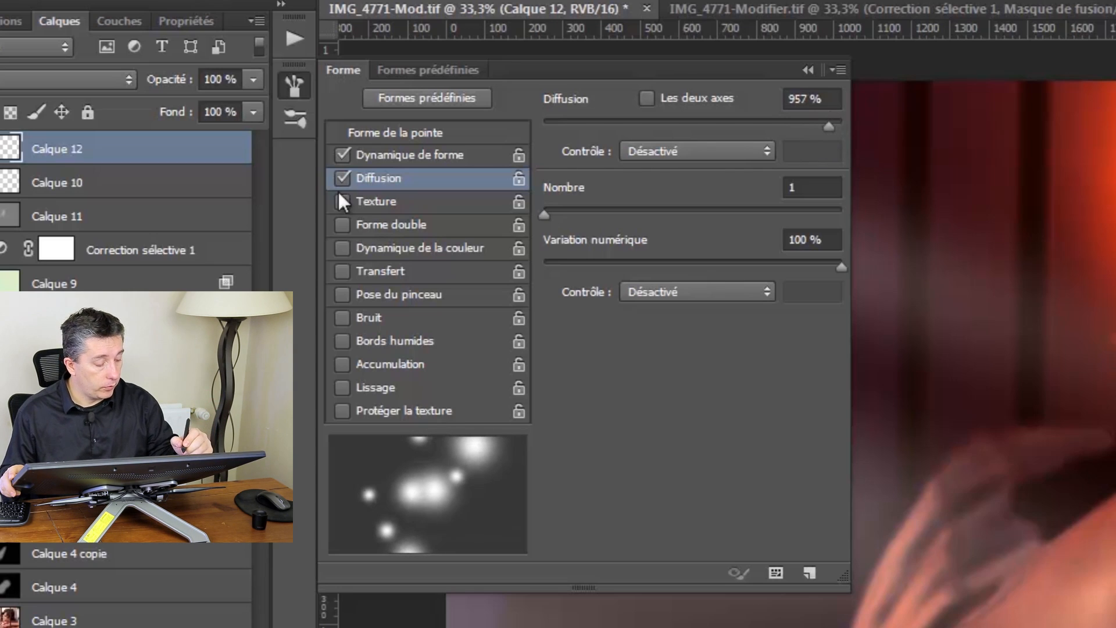
Enable Forme double for the brush and set Diffusion to 988 %
{"action": "left_click", "coordinate": [343, 226]}
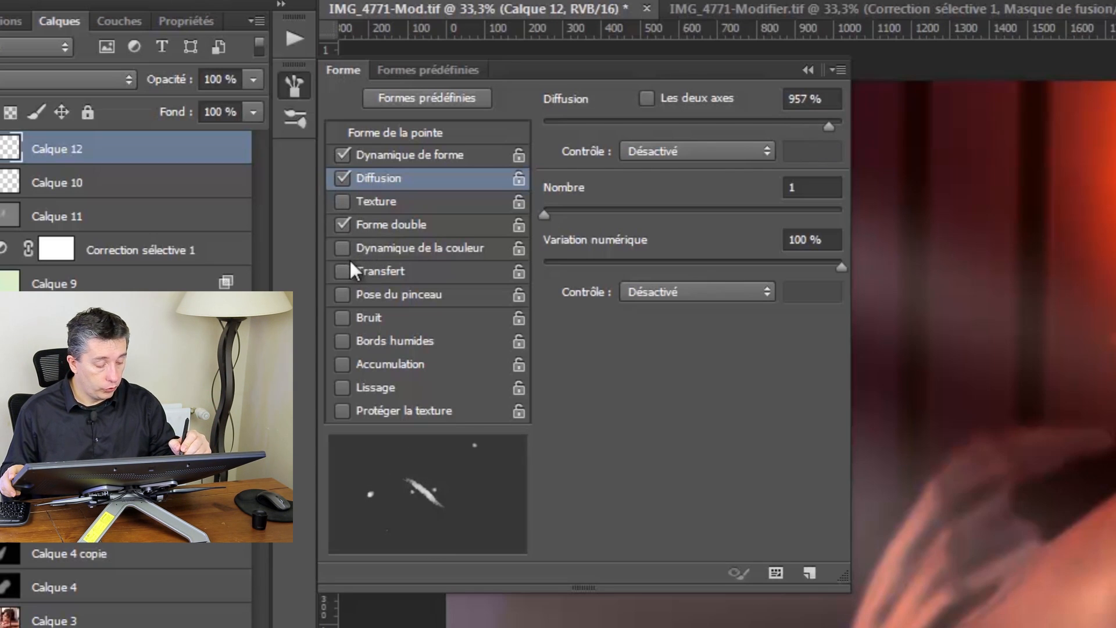
{"action": "mouse_move", "coordinate": [544, 214]}
{"action": "left_mouse_down"}
{"action": "mouse_move", "coordinate": [755, 216]}
{"action": "mouse_move", "coordinate": [512, 204]}
{"action": "left_mouse_up"}
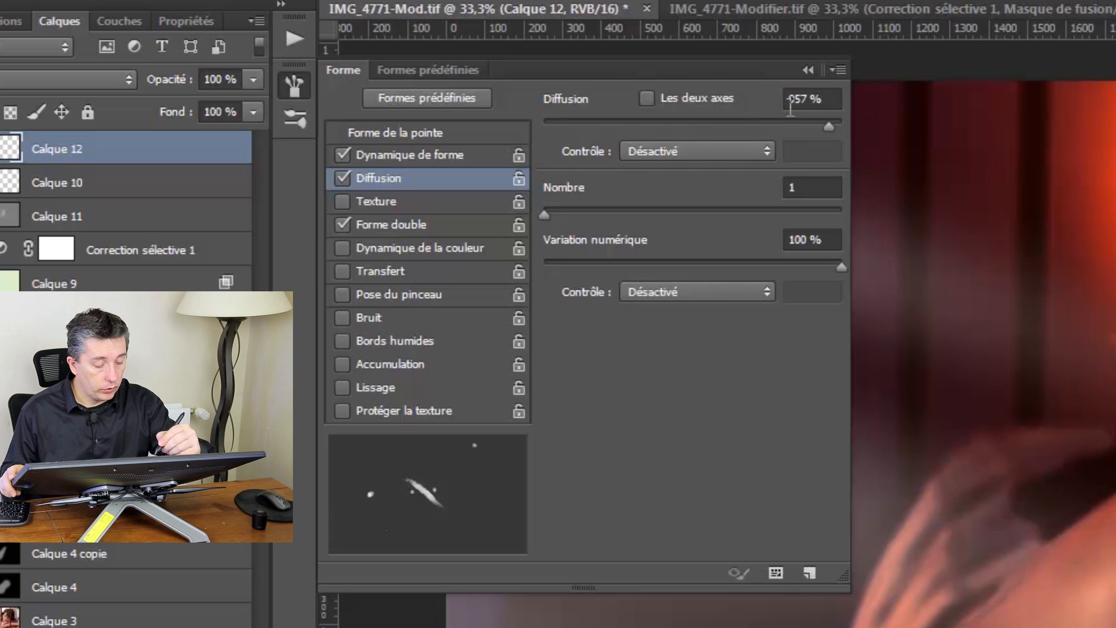
{"action": "mouse_move", "coordinate": [822, 126]}
{"action": "left_mouse_down"}
{"action": "mouse_move", "coordinate": [659, 145]}
{"action": "mouse_move", "coordinate": [528, 138]}
{"action": "mouse_move", "coordinate": [614, 146]}
{"action": "mouse_move", "coordinate": [827, 128]}
{"action": "mouse_move", "coordinate": [830, 84]}
{"action": "left_mouse_up"}
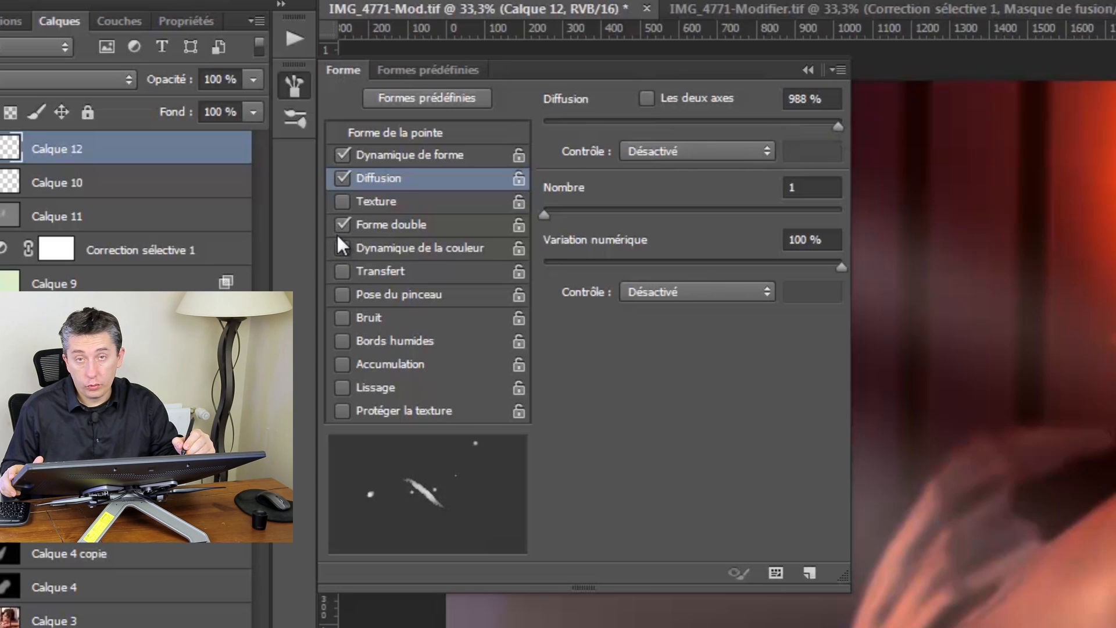
Enable Transfert for the brush with Variation de l'opacité at 86 %, and close the brush settings
{"action": "left_click", "coordinate": [343, 271]}
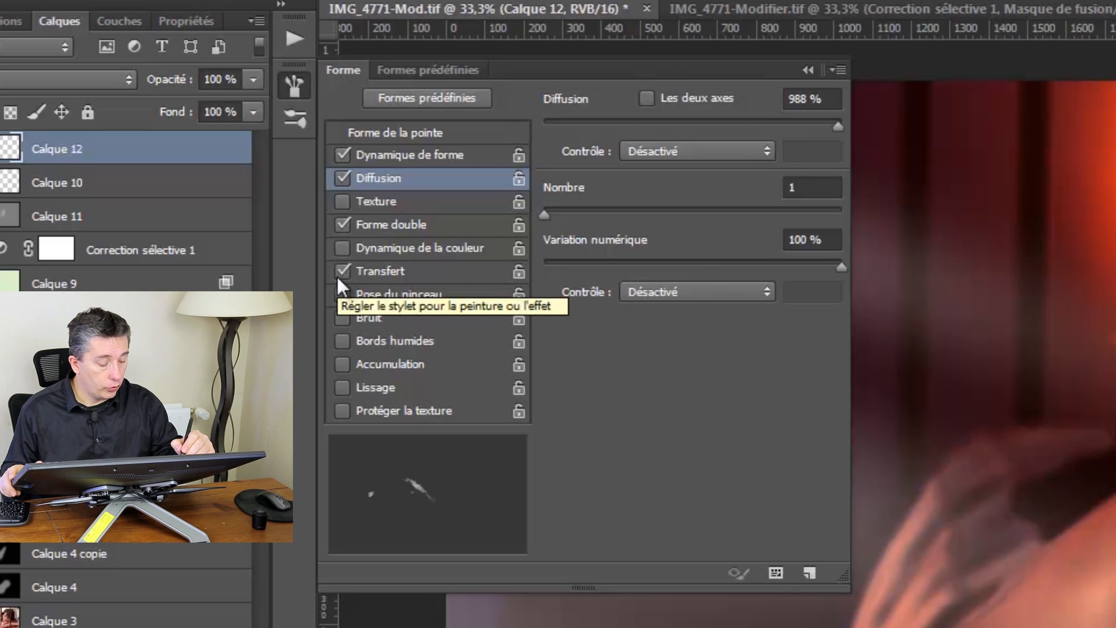
{"action": "left_click", "coordinate": [370, 273]}
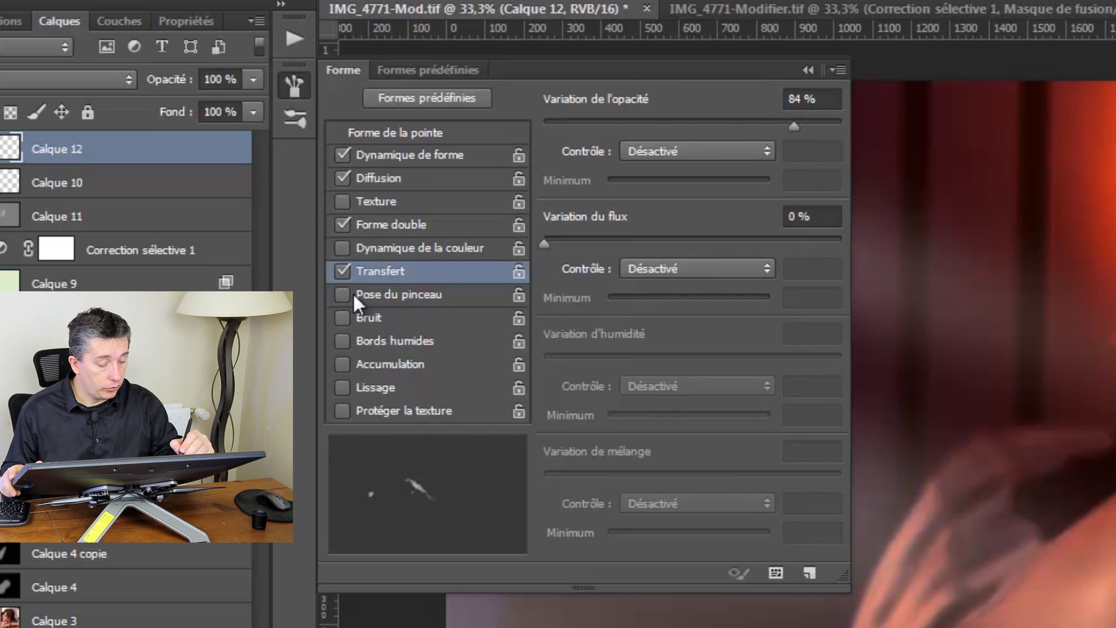
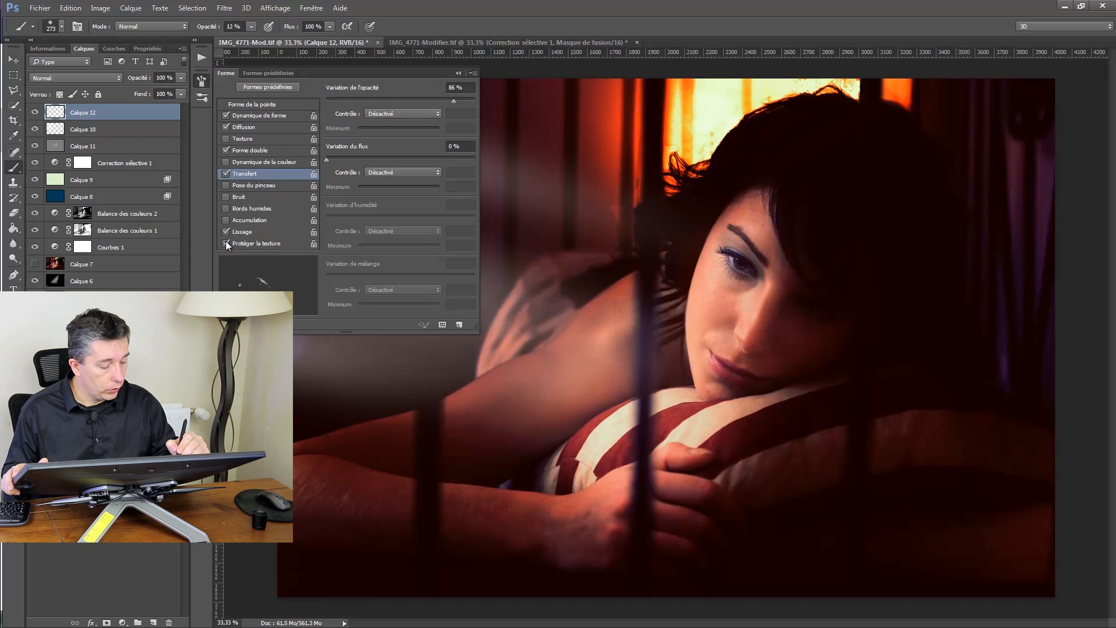
{"action": "left_click", "coordinate": [201, 81]}
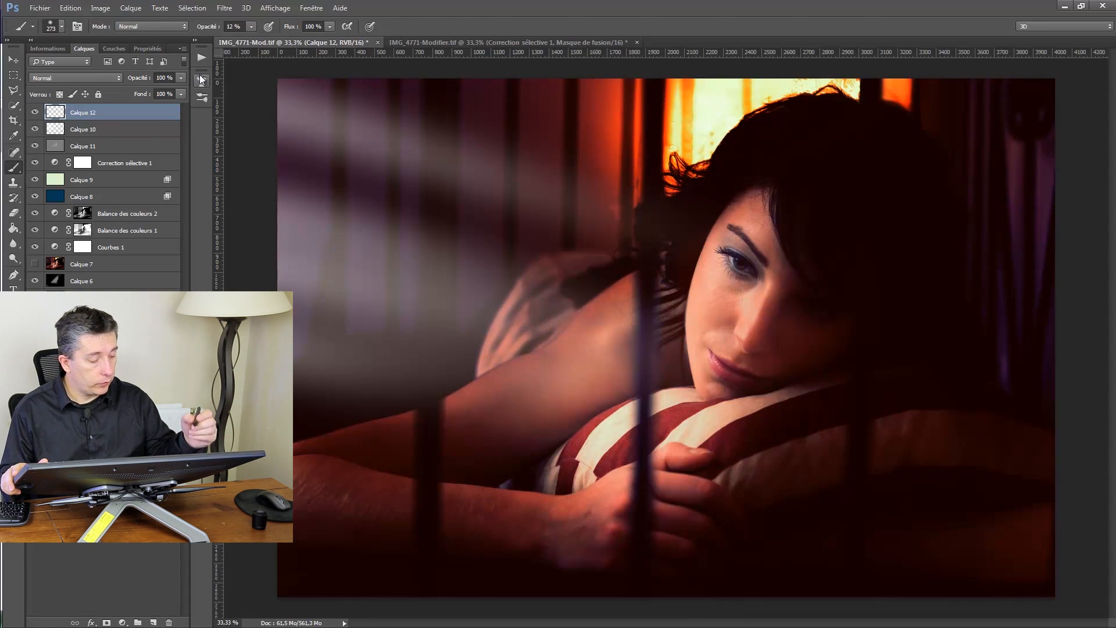
Reselect the 14 px airbrush tip for Forme double, trying Taille at 33 px and Pas at 40 %, and close the brush settings
{"action": "left_click", "coordinate": [201, 80]}
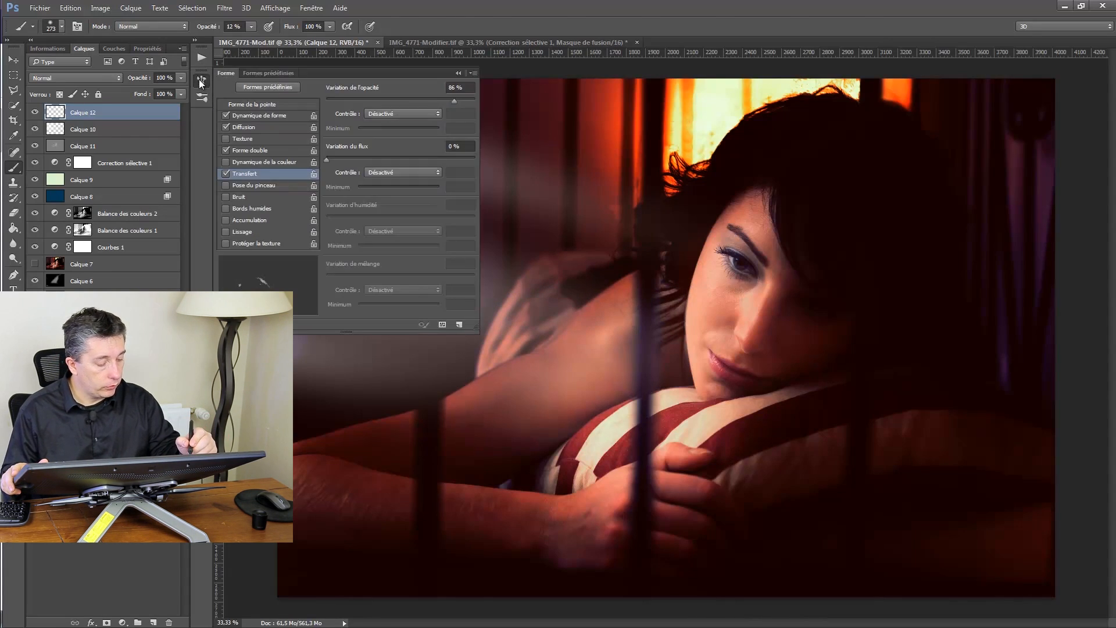
{"action": "left_click", "coordinate": [237, 152]}
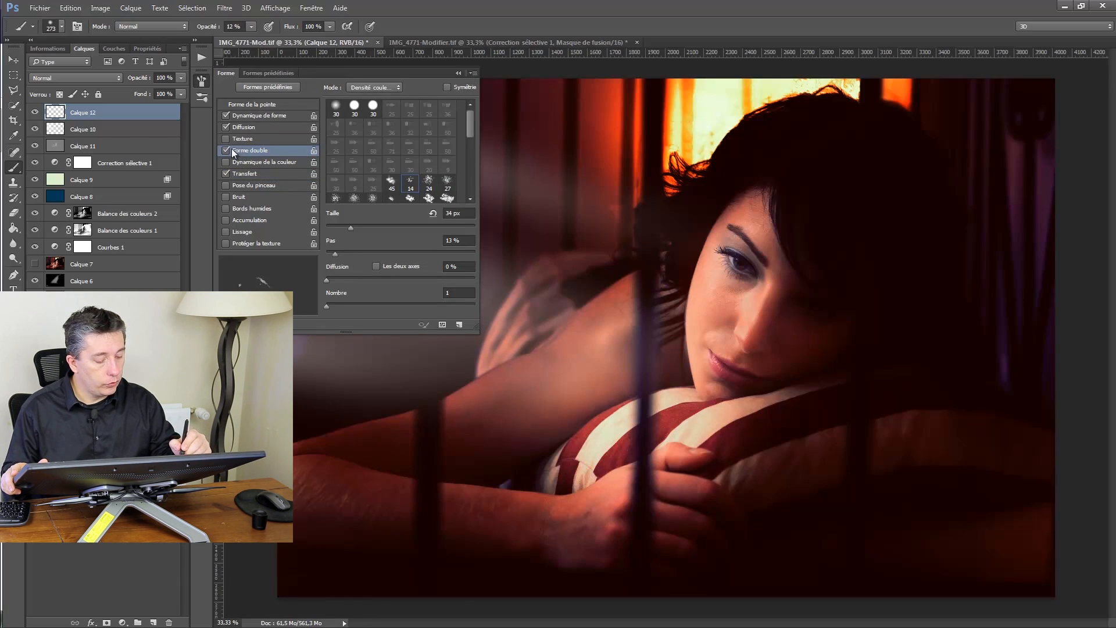
{"action": "left_click", "coordinate": [410, 183]}
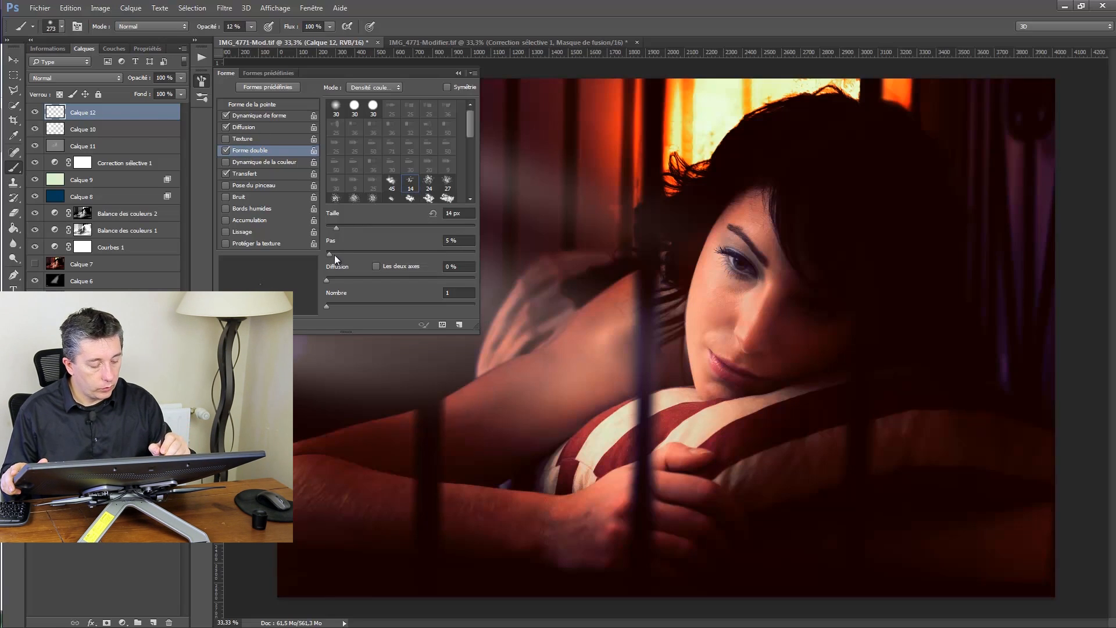
{"action": "left_click_drag", "start_coordinate": [330, 254], "coordinate": [350, 227]}
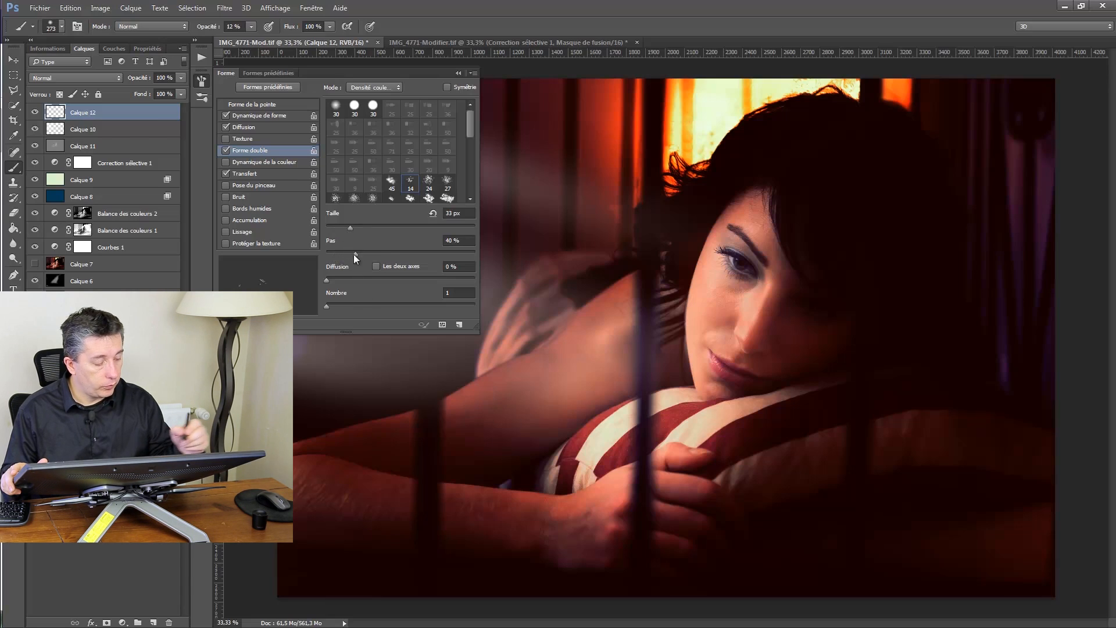
{"action": "left_click", "coordinate": [412, 185]}
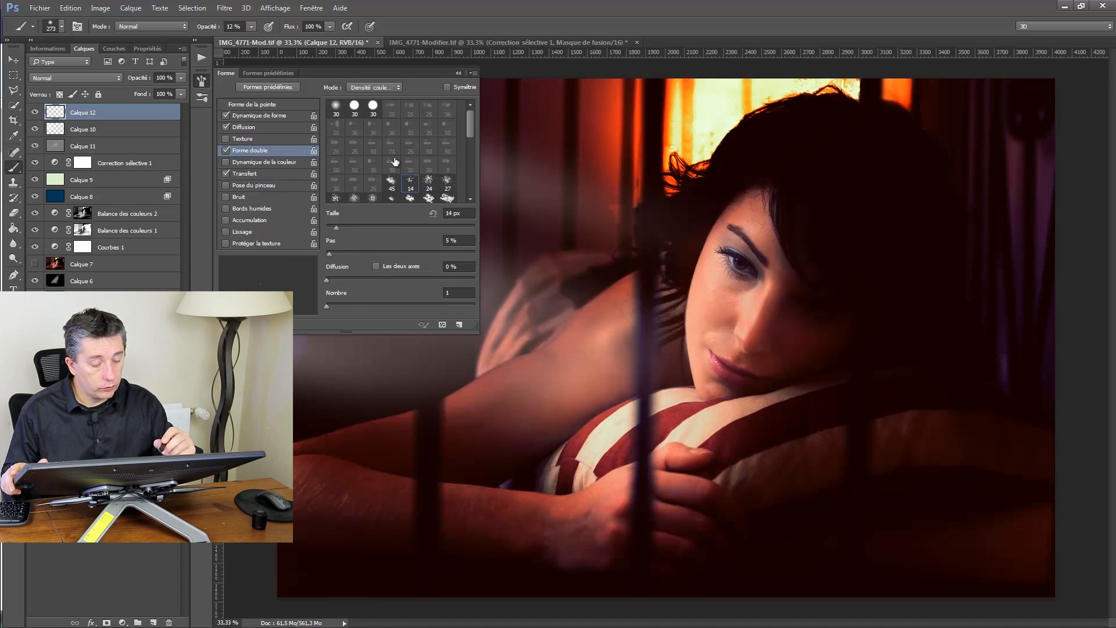
{"action": "left_click", "coordinate": [364, 89]}
{"action": "left_click", "coordinate": [358, 86]}
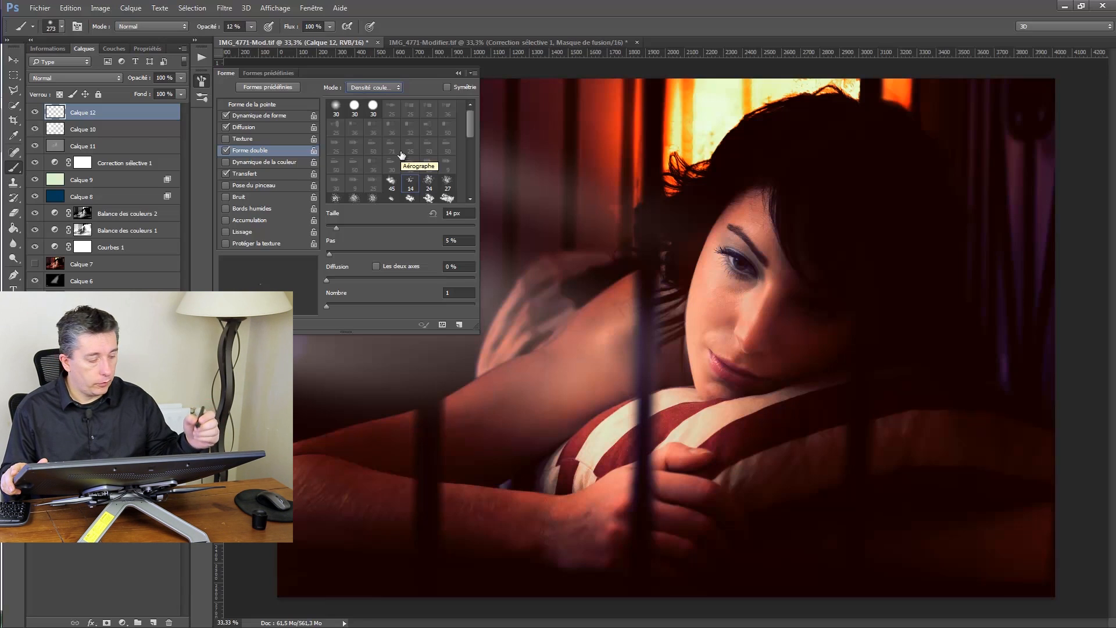
{"action": "left_click", "coordinate": [202, 81]}
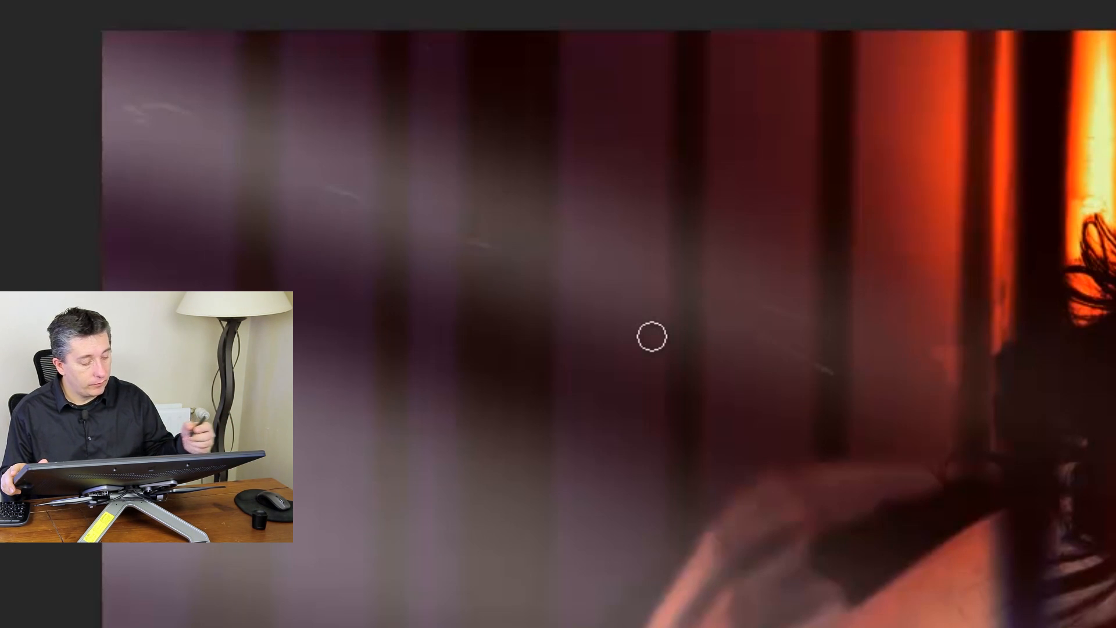
Undo the test specks painted over the light rays on Calque 12
{"action": "key", "text": "ctrl+alt+z"}
{"action": "key", "text": "ctrl+alt+z"}
{"action": "key", "text": "ctrl+alt+z"}
{"action": "key", "text": "ctrl+alt+z"}
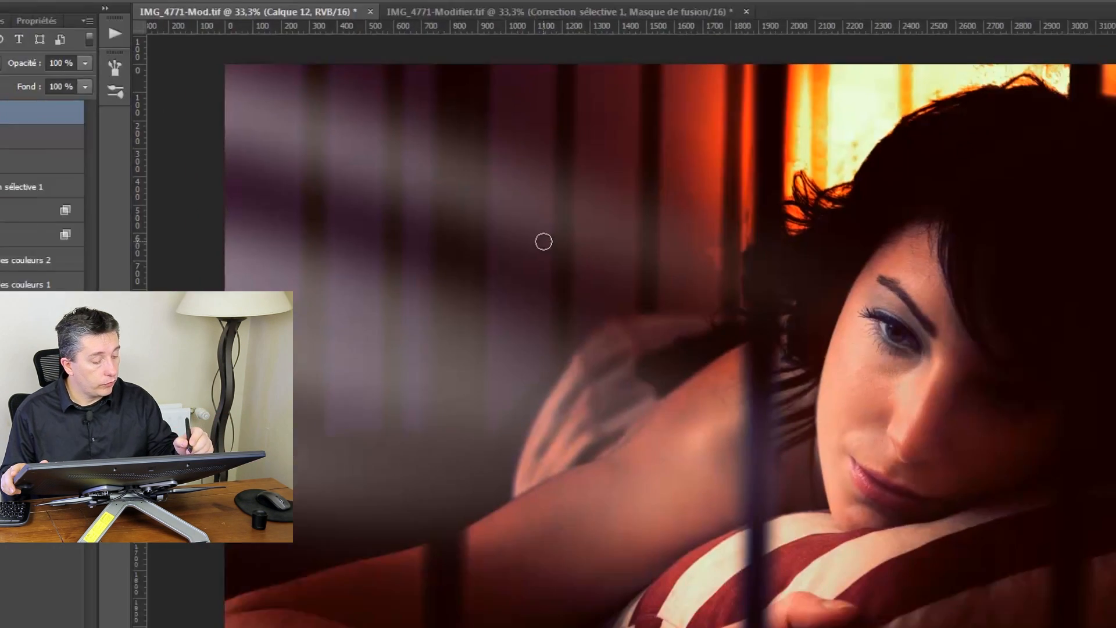
Set Forme double's Taille to 20 px with Pas at 1 %, checking the brush tip and Diffusion settings along the way
{"action": "left_click", "coordinate": [201, 57]}
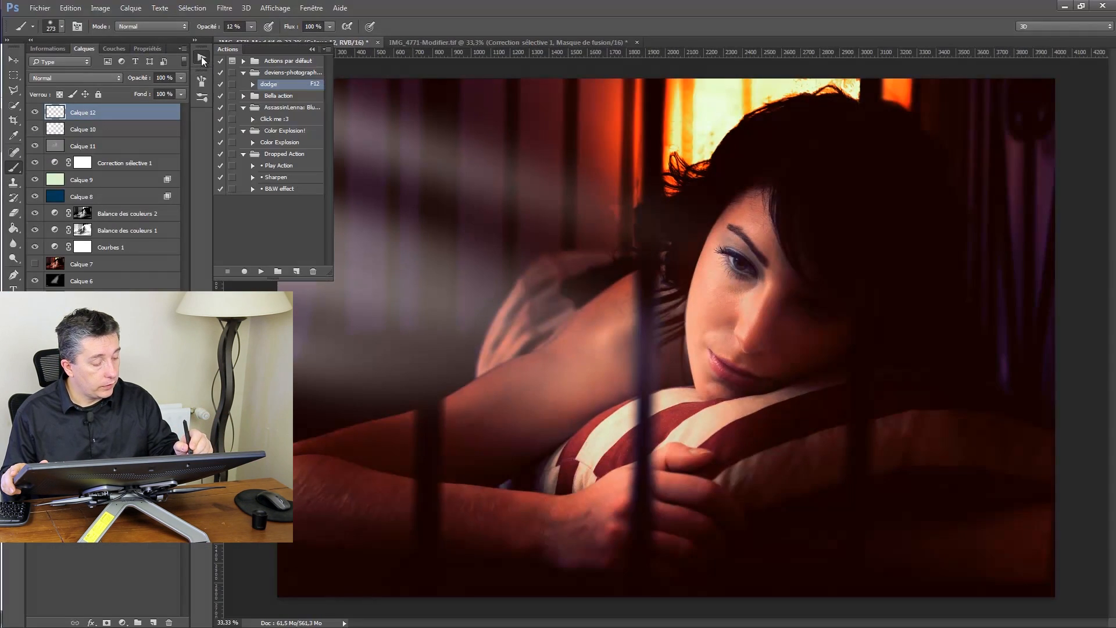
{"action": "left_click", "coordinate": [202, 81]}
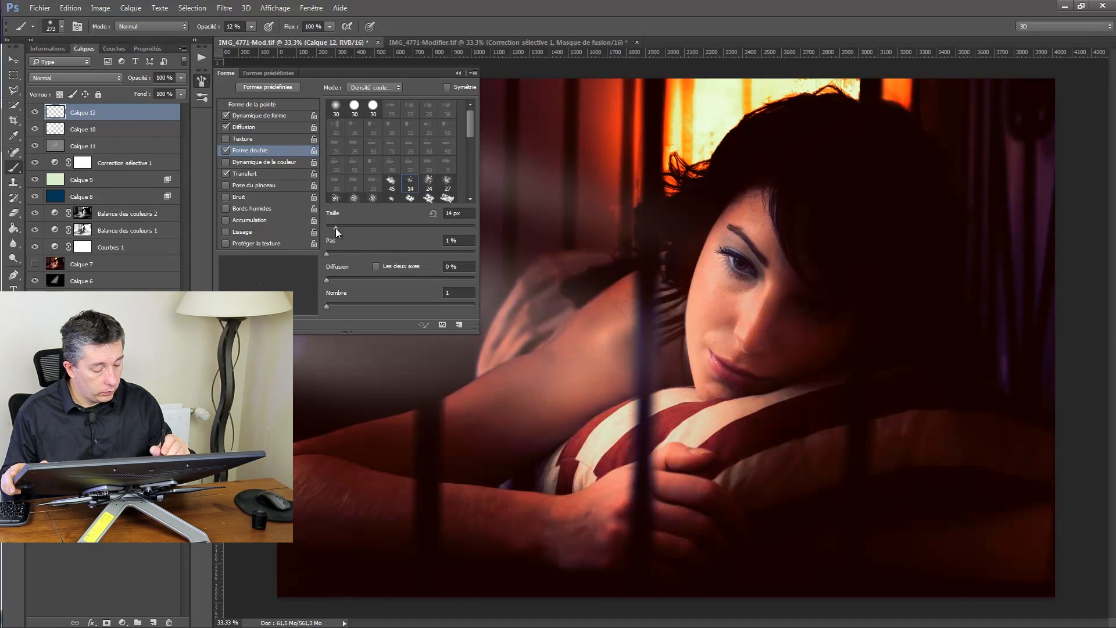
{"action": "left_click_drag", "start_coordinate": [336, 228], "coordinate": [354, 226]}
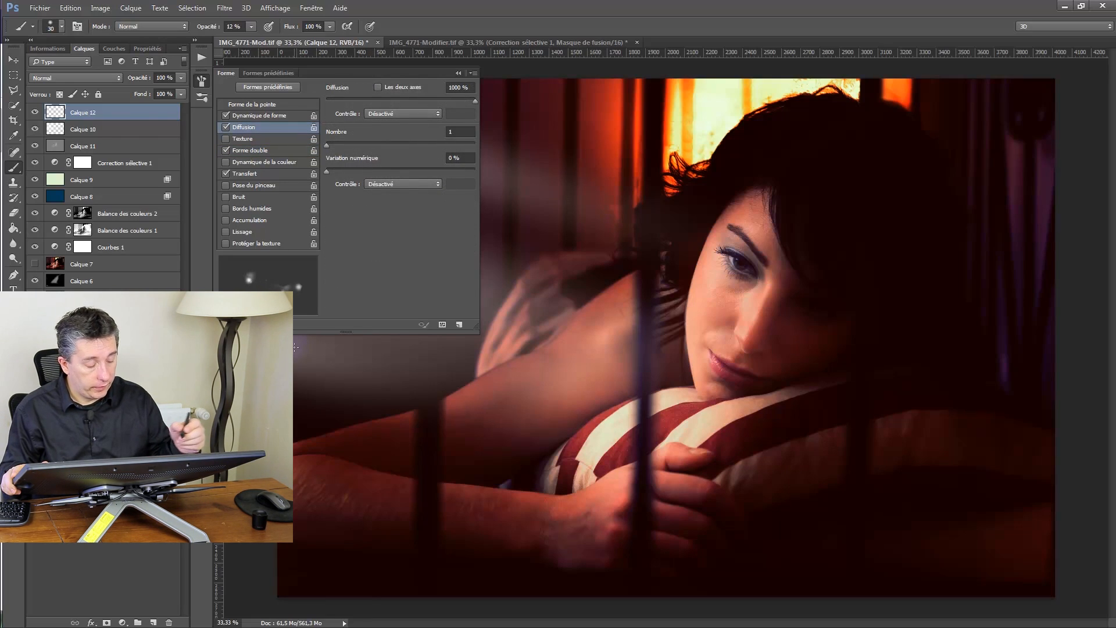
{"action": "left_click", "coordinate": [243, 104]}
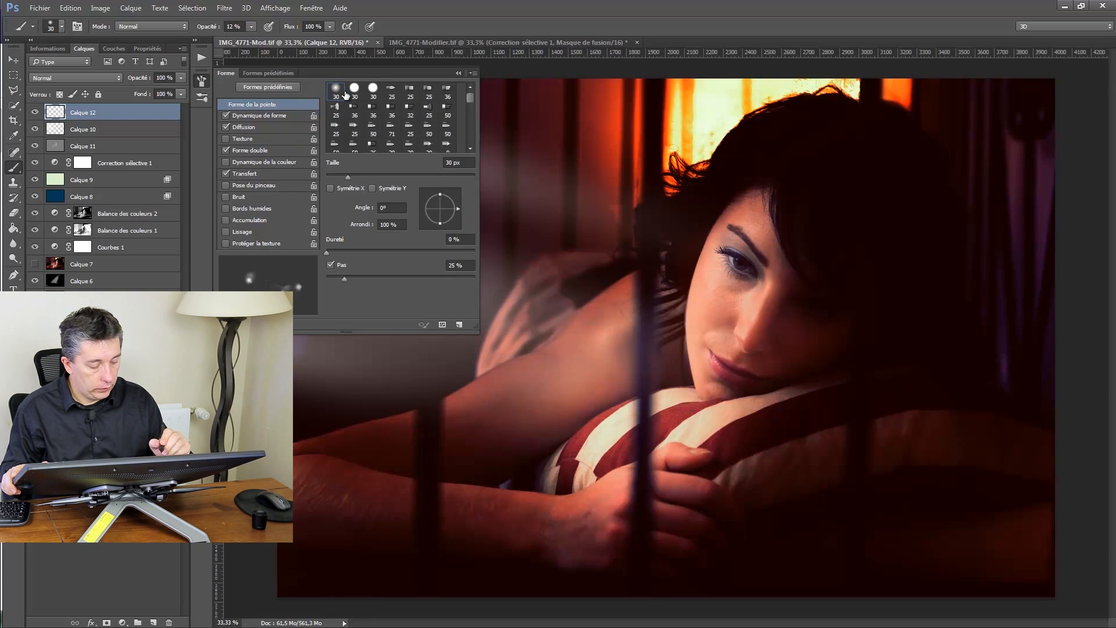
{"action": "left_click", "coordinate": [240, 126]}
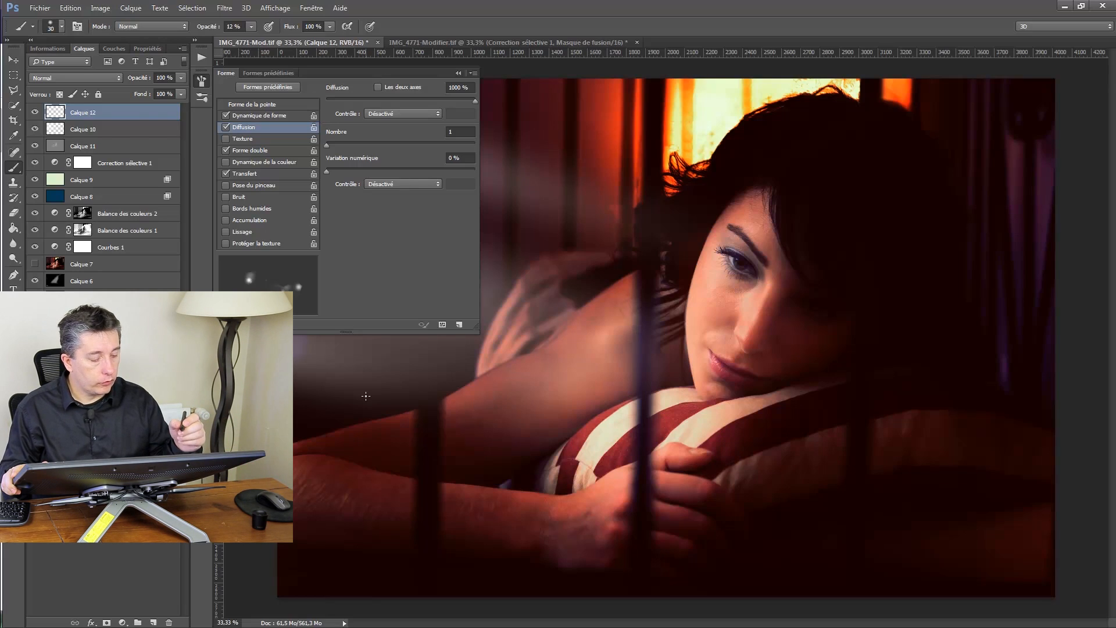
{"action": "left_click", "coordinate": [242, 151]}
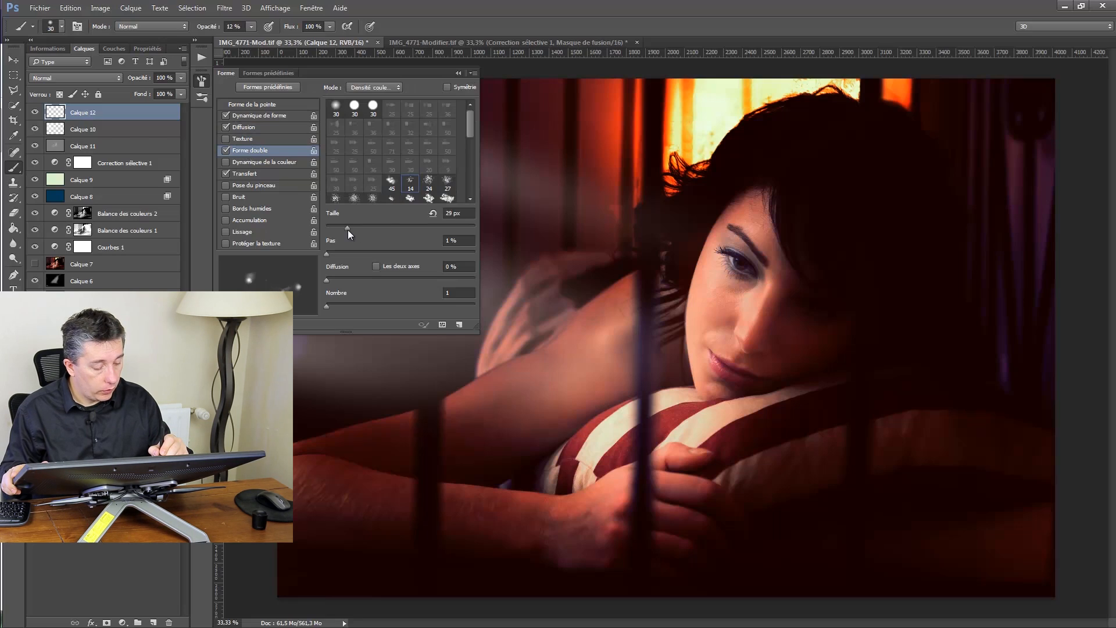
{"action": "left_click_drag", "start_coordinate": [342, 231], "coordinate": [340, 231]}
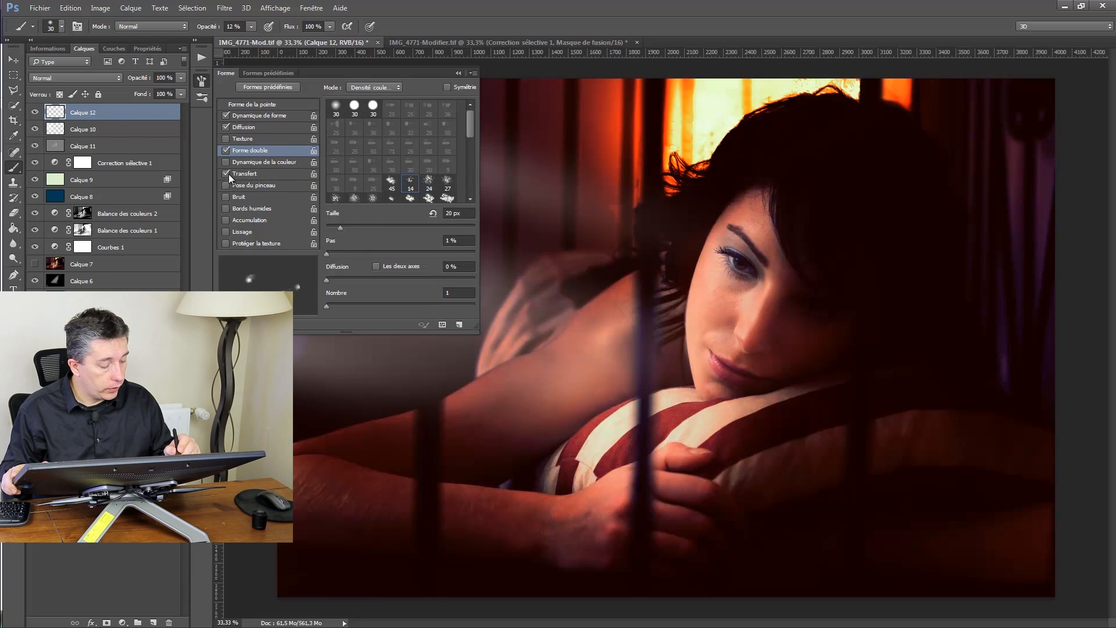
Check the brush's Transfert, Dynamique de forme and Forme de la pointe settings, and close the brush settings
{"action": "left_click", "coordinate": [235, 174]}
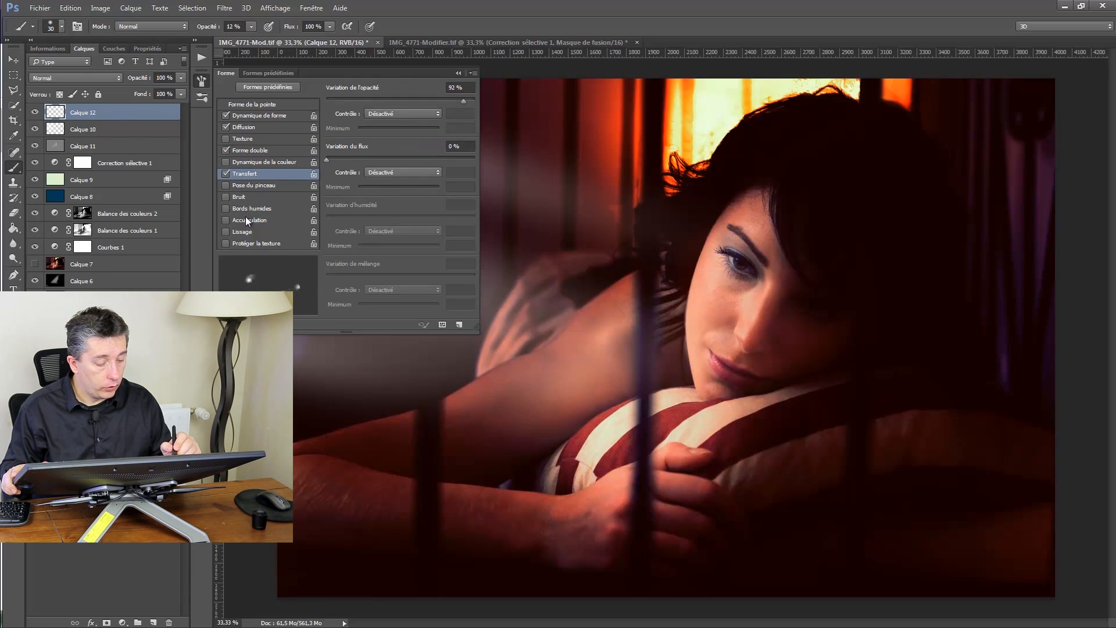
{"action": "left_click", "coordinate": [249, 115]}
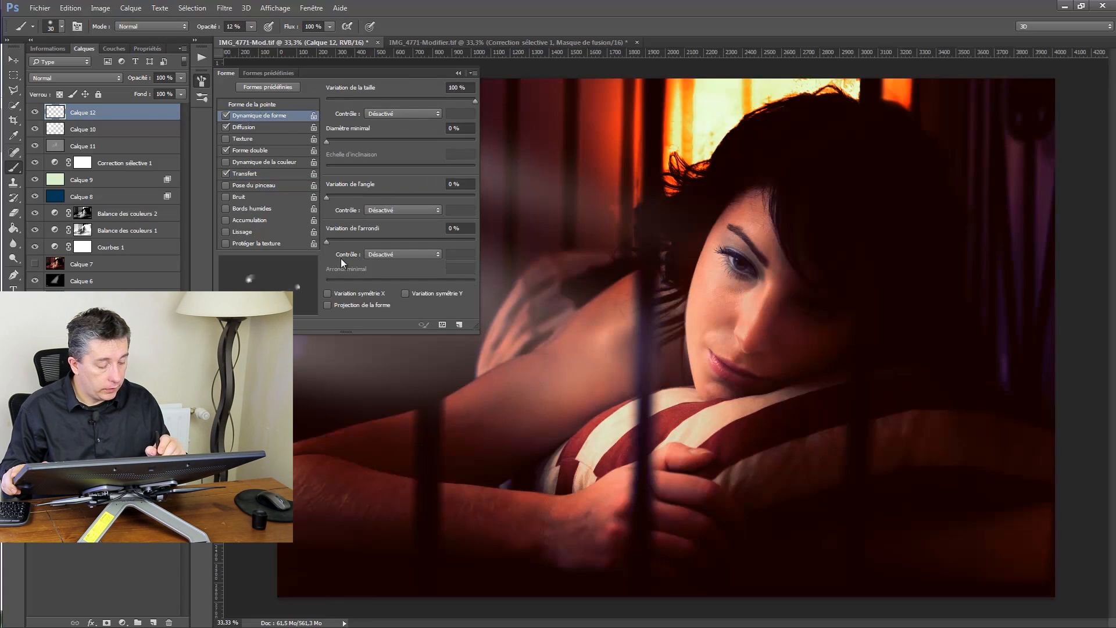
{"action": "mouse_move", "coordinate": [330, 243]}
{"action": "left_mouse_down"}
{"action": "mouse_move", "coordinate": [350, 243]}
{"action": "mouse_move", "coordinate": [315, 242]}
{"action": "left_mouse_up"}
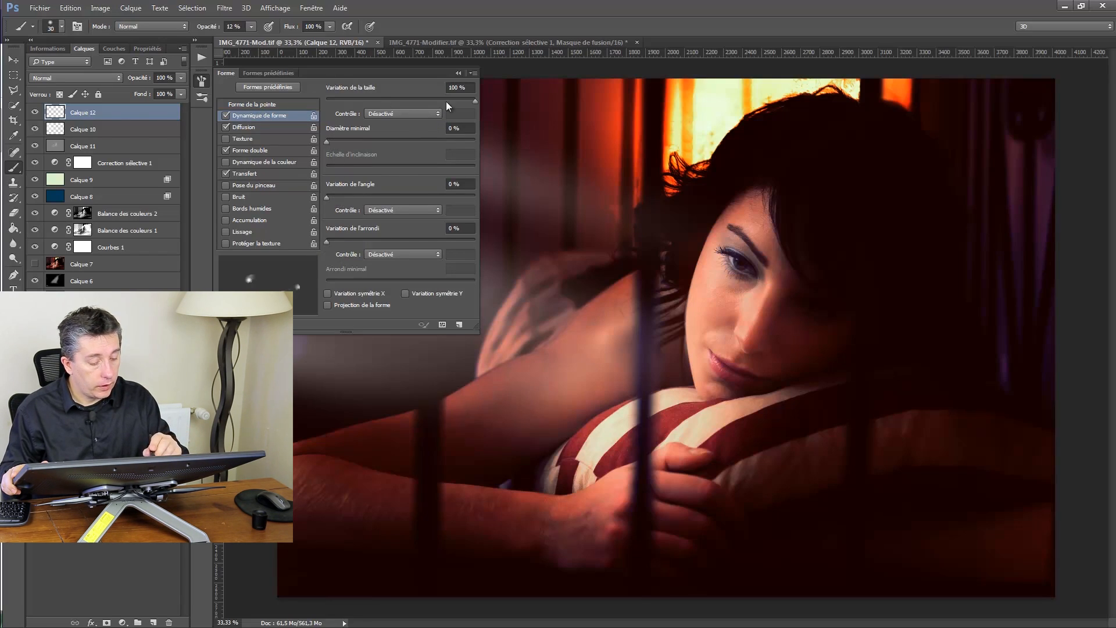
{"action": "left_click", "coordinate": [248, 105]}
{"action": "left_click", "coordinate": [203, 81]}
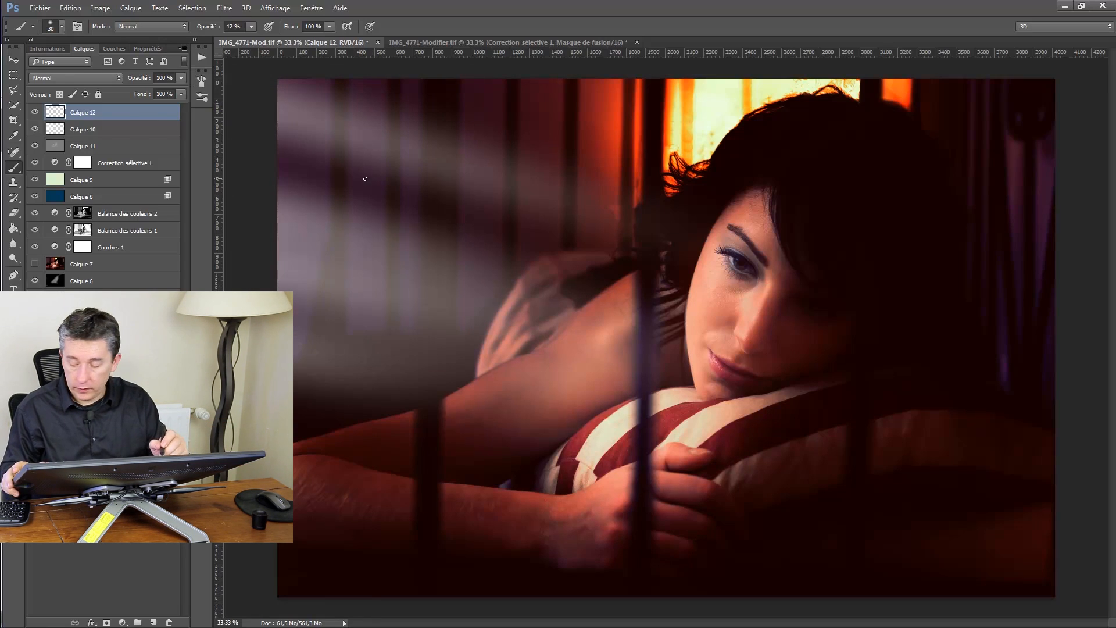
Resize the brush to 126 px and paint faint dust specks along the light rays on Calque 12, redoing the lower stroke
{"action": "left_click_drag", "start_coordinate": [325, 182], "coordinate": [335, 190]}
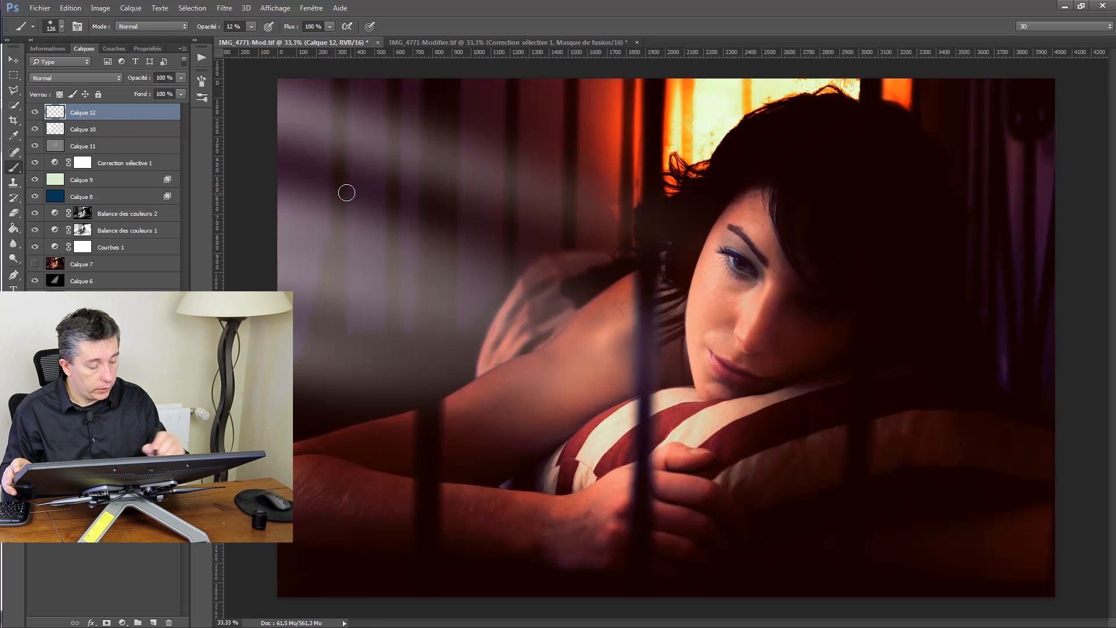
{"action": "left_click_drag", "start_coordinate": [285, 107], "coordinate": [612, 228]}
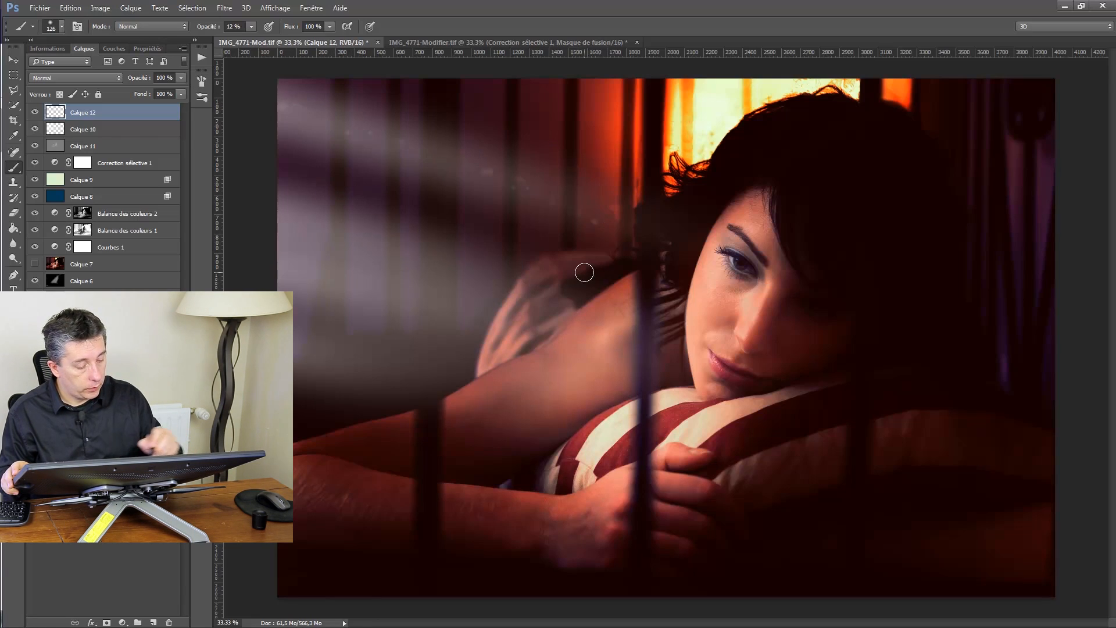
{"action": "left_click_drag", "start_coordinate": [281, 191], "coordinate": [581, 338]}
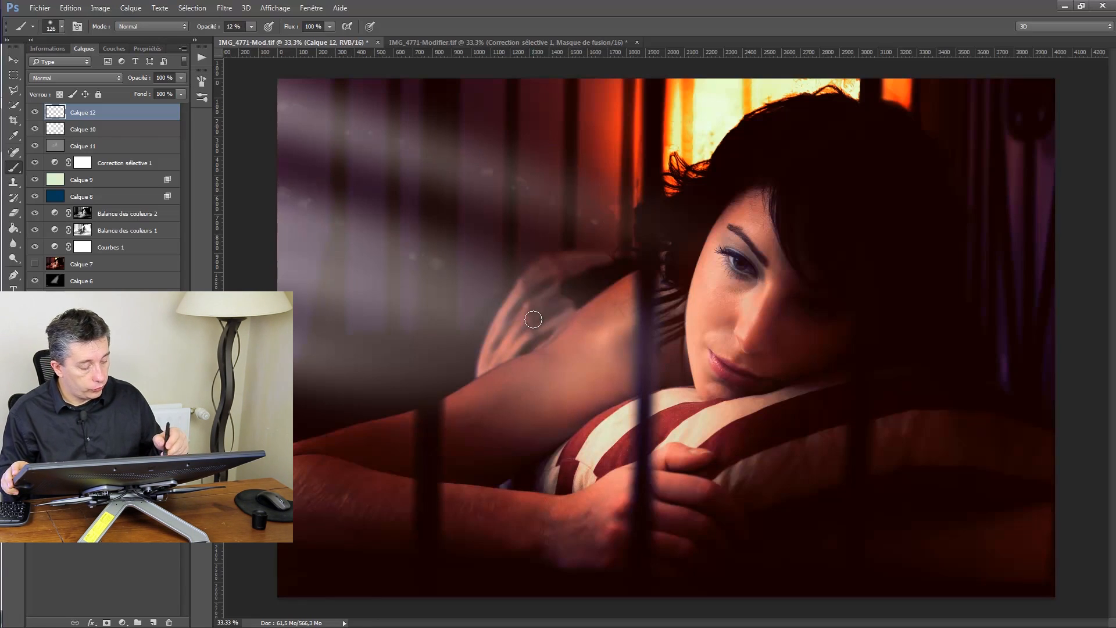
{"action": "left_click_drag", "start_coordinate": [290, 282], "coordinate": [446, 369]}
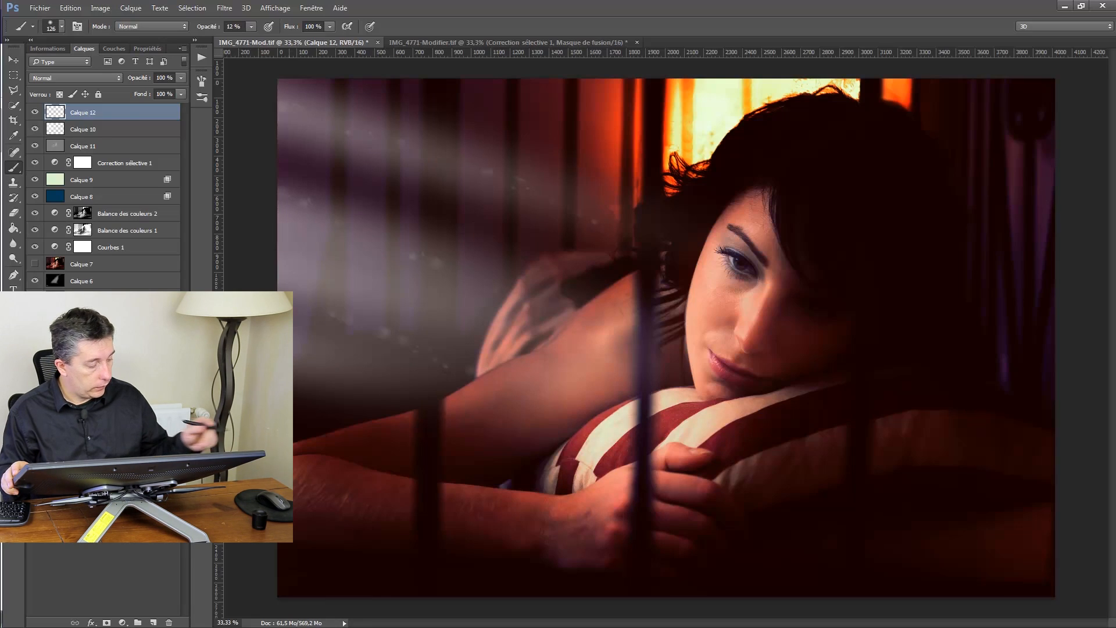
{"action": "key", "text": "ctrl+z"}
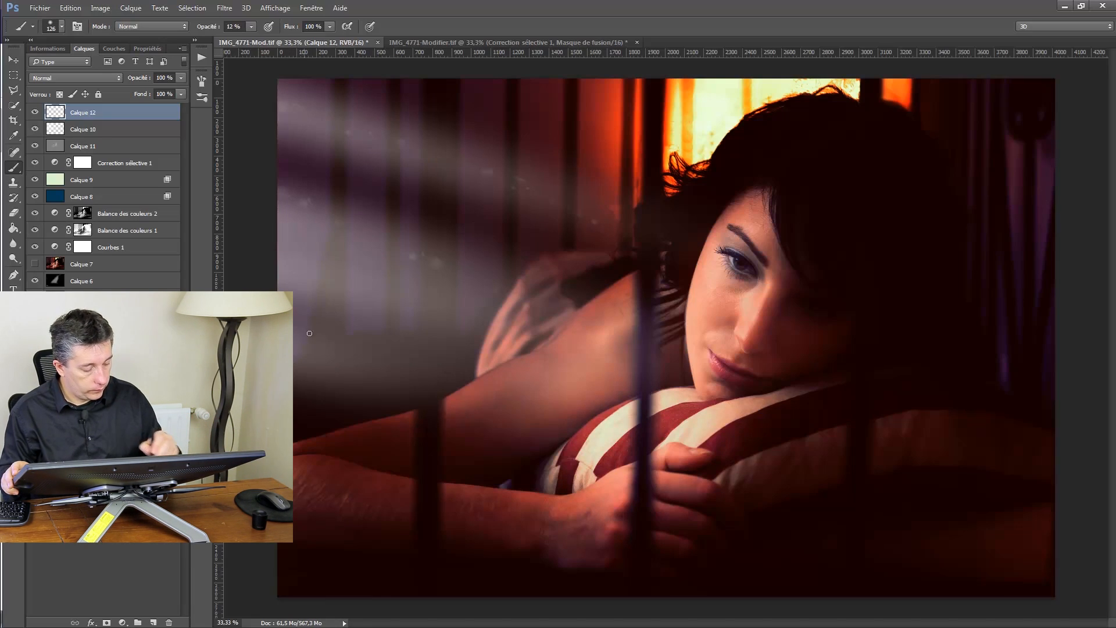
{"action": "left_click_drag", "start_coordinate": [347, 350], "coordinate": [509, 415]}
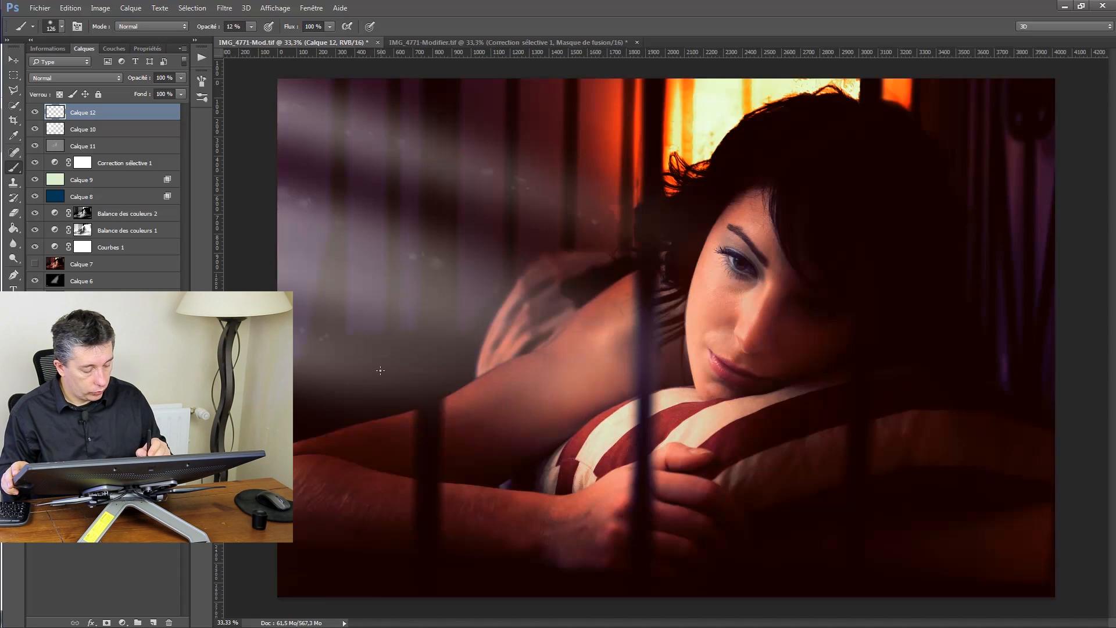
{"action": "left_click", "coordinate": [451, 371]}
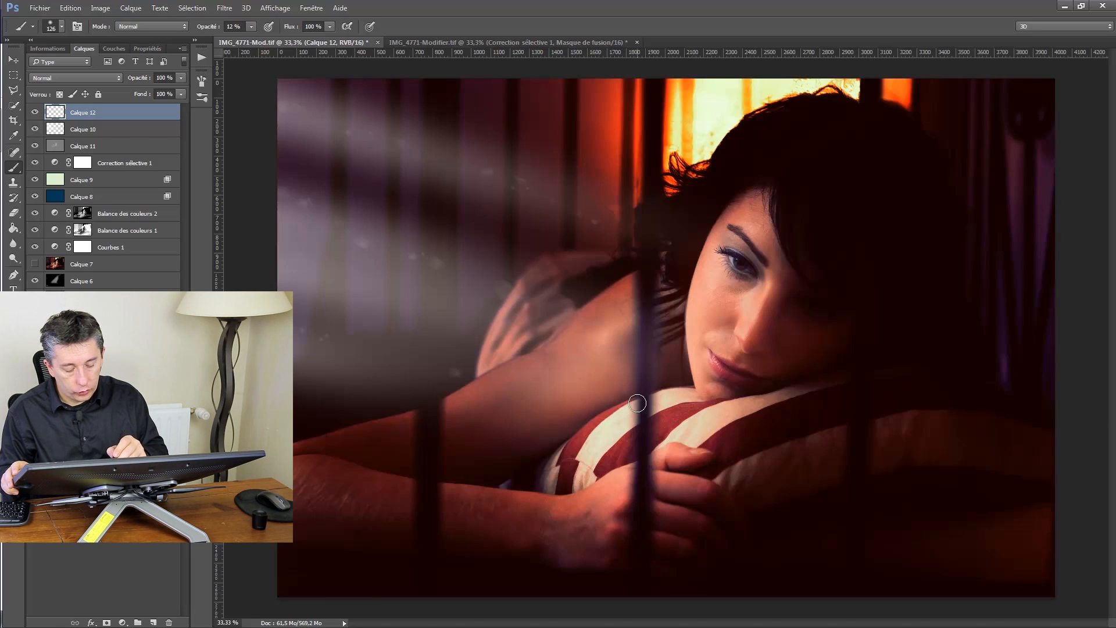
{"action": "left_click", "coordinate": [646, 368]}
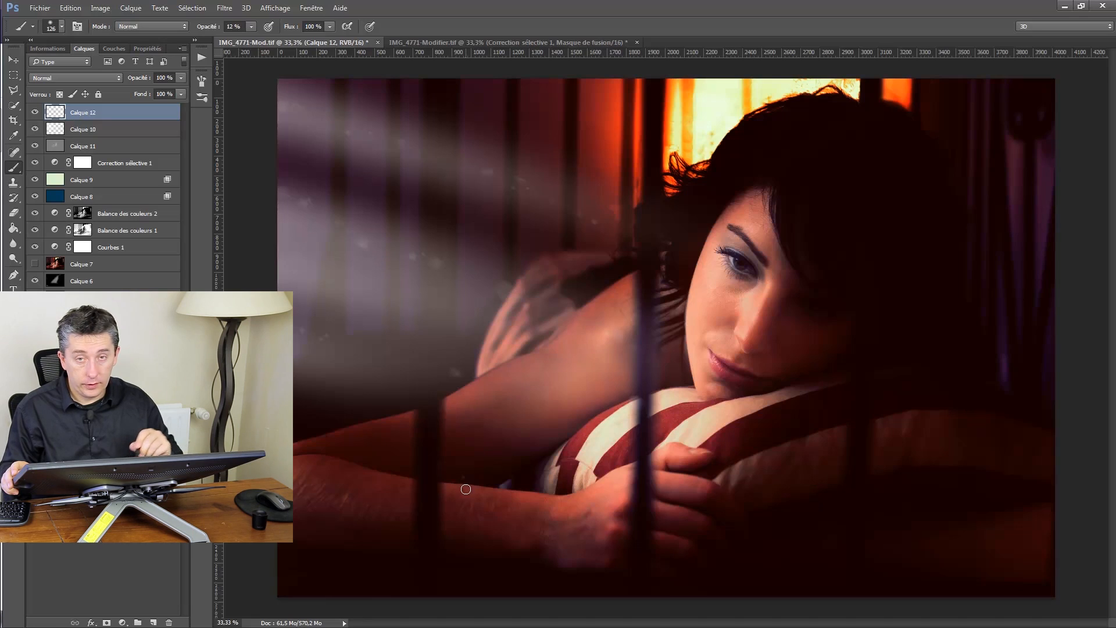
Soften the dust specks on Calque 12 with Flou gaussien at a reduced radius, and add a new layer above it
{"action": "left_click", "coordinate": [226, 8]}
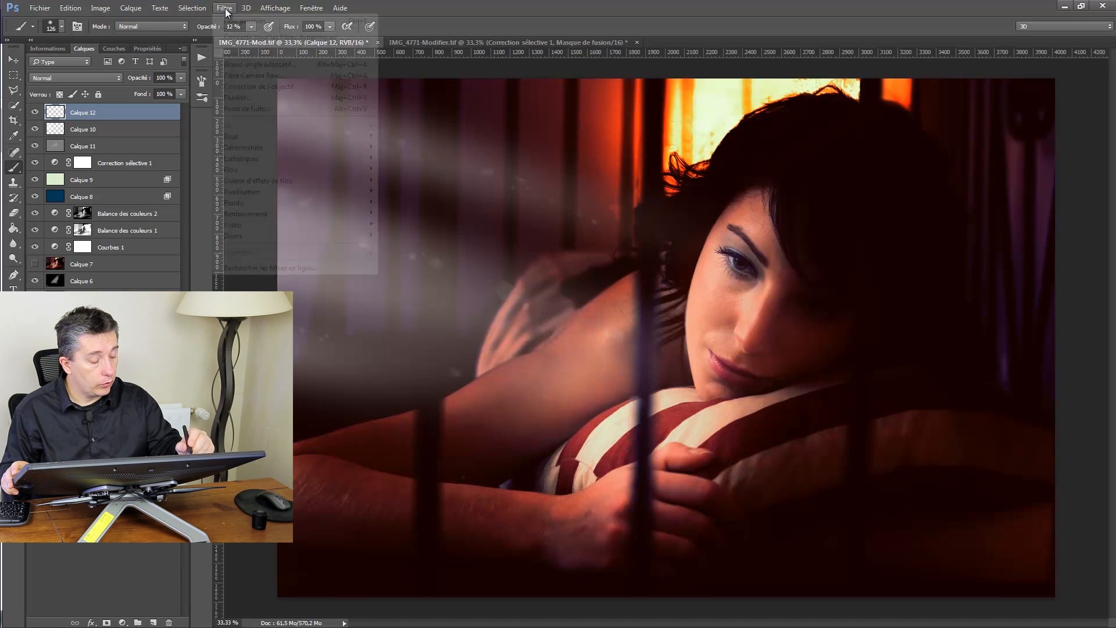
{"action": "mouse_move", "coordinate": [364, 170]}
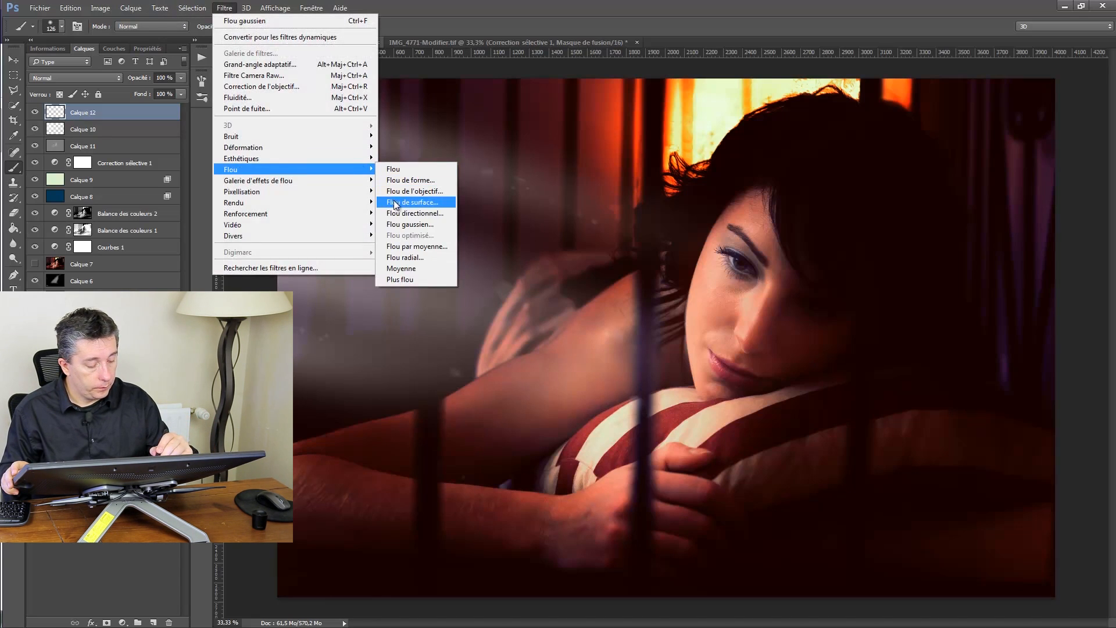
{"action": "left_click", "coordinate": [399, 225]}
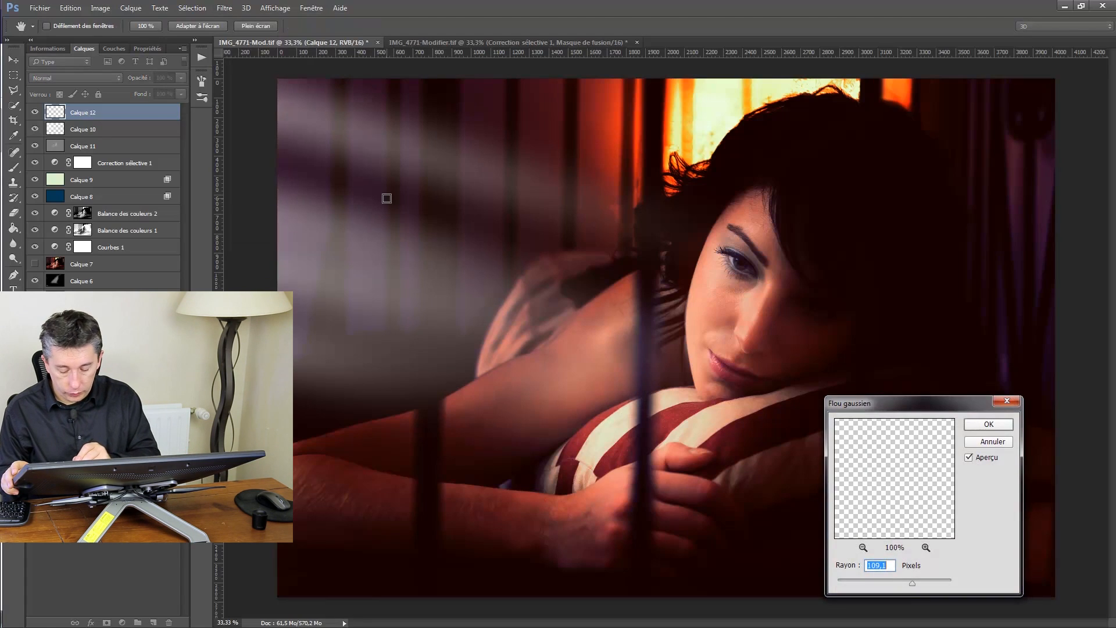
{"action": "left_click_drag", "start_coordinate": [913, 584], "coordinate": [870, 580]}
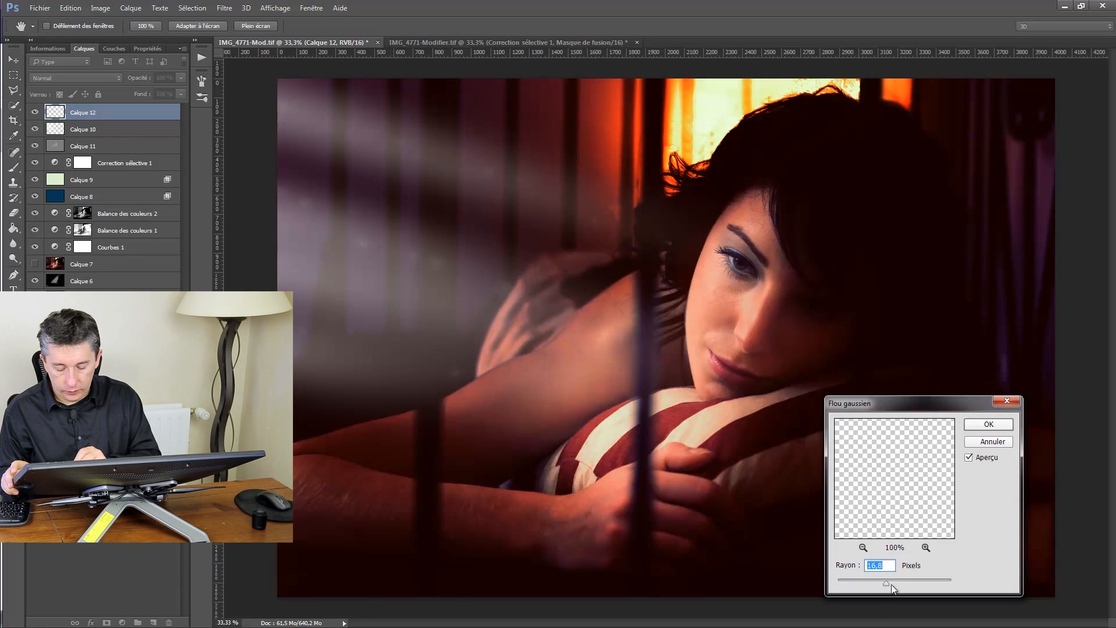
{"action": "left_click", "coordinate": [988, 423]}
{"action": "key", "text": "b"}
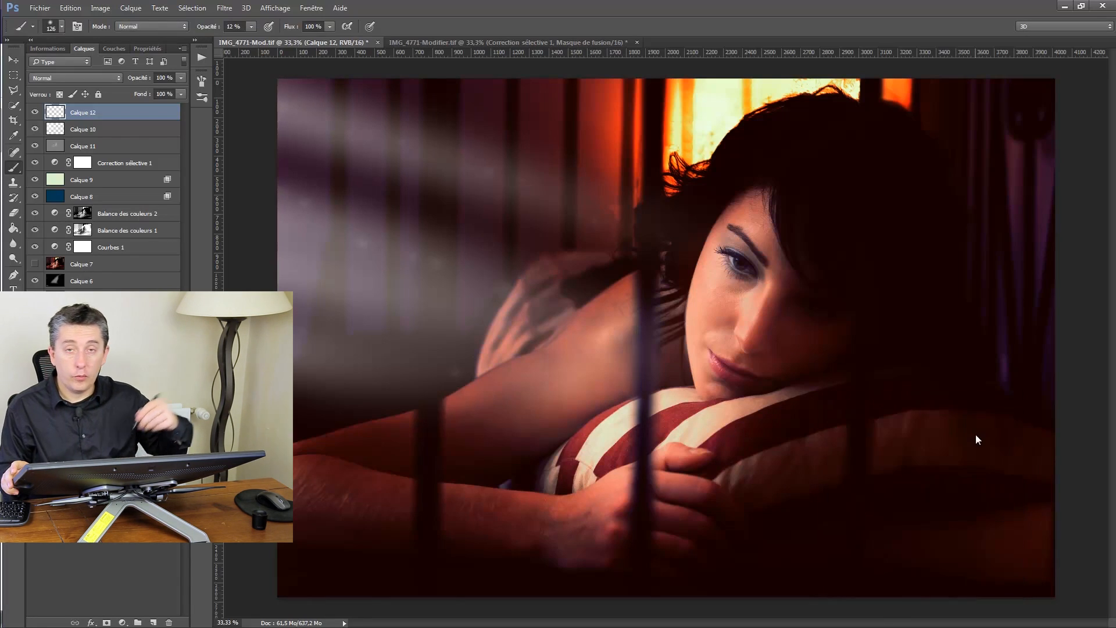
{"action": "left_click", "coordinate": [153, 623]}
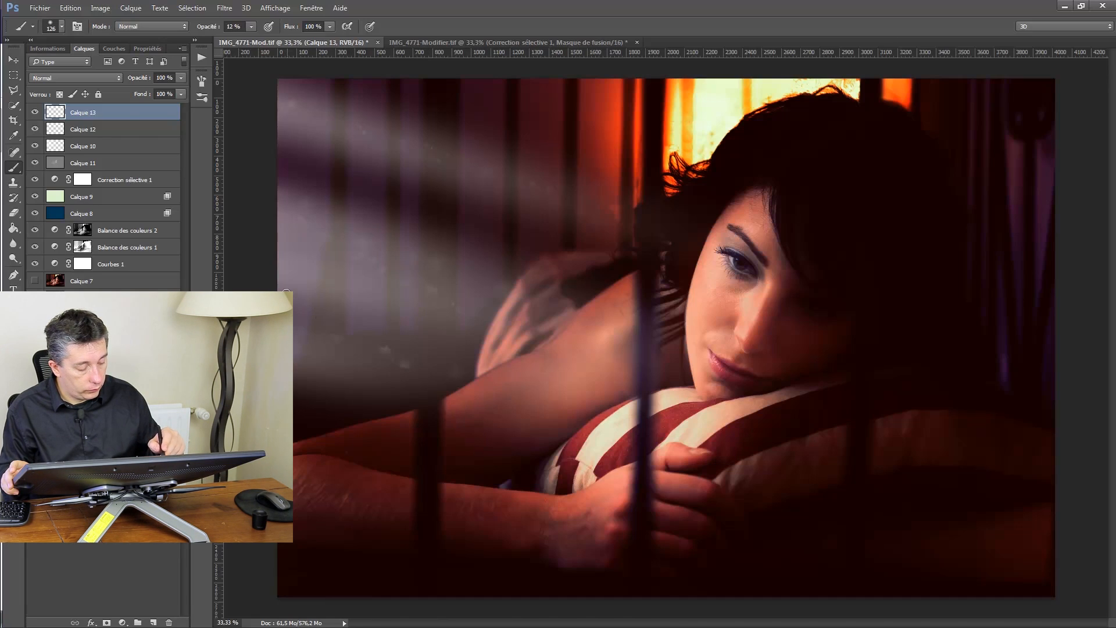
Lower the opacity of Calque 13, the topmost dust layer, to 65 %
{"action": "left_click", "coordinate": [84, 130]}
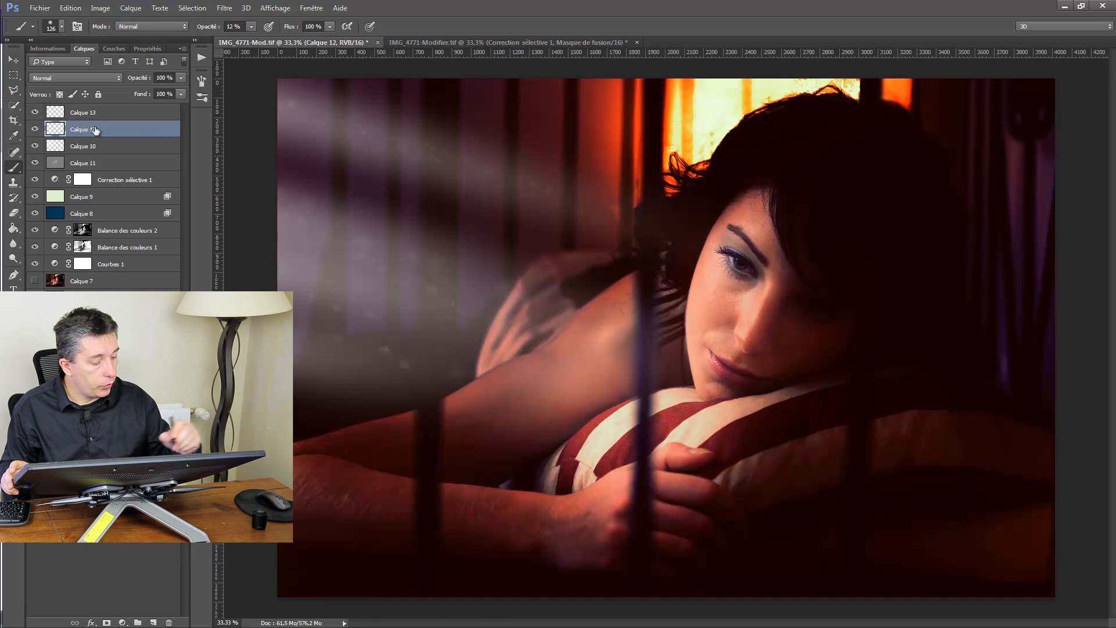
{"action": "left_click", "coordinate": [232, 17]}
{"action": "left_click", "coordinate": [226, 14]}
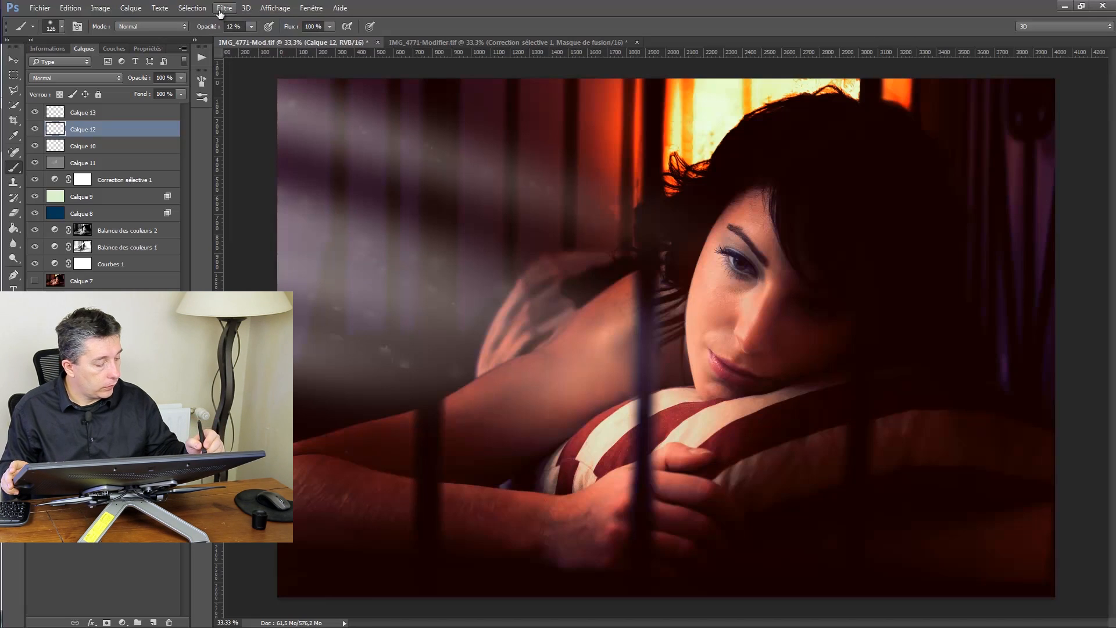
{"action": "left_click", "coordinate": [64, 119]}
{"action": "left_click", "coordinate": [64, 130]}
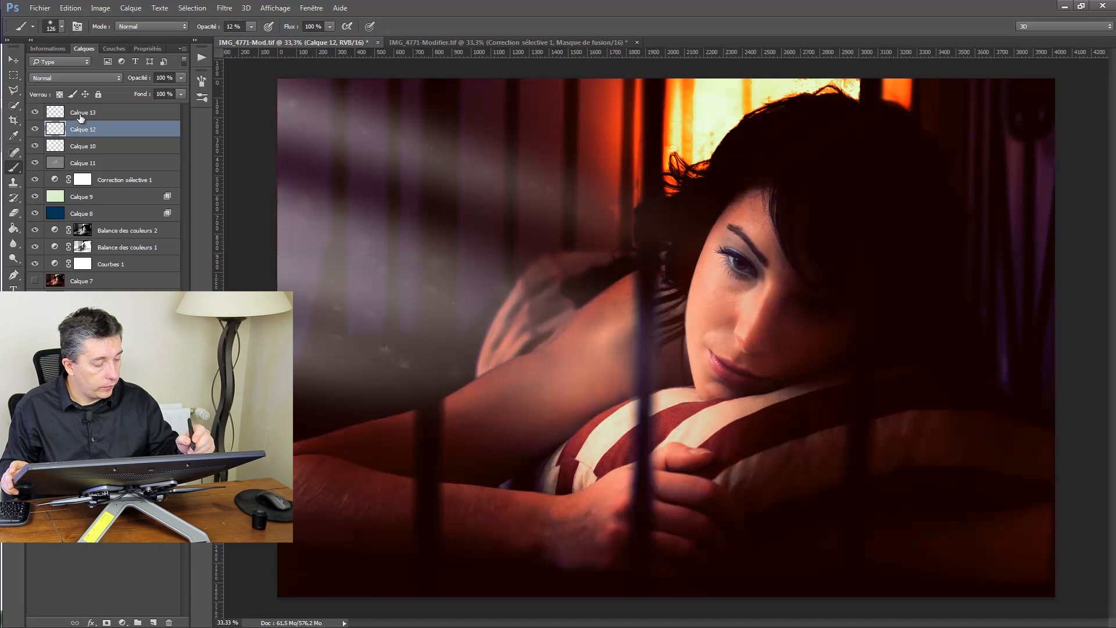
{"action": "mouse_move", "coordinate": [137, 82]}
{"action": "left_mouse_down"}
{"action": "mouse_move", "coordinate": [149, 82]}
{"action": "mouse_move", "coordinate": [132, 78]}
{"action": "left_mouse_up"}
{"action": "left_click", "coordinate": [64, 118]}
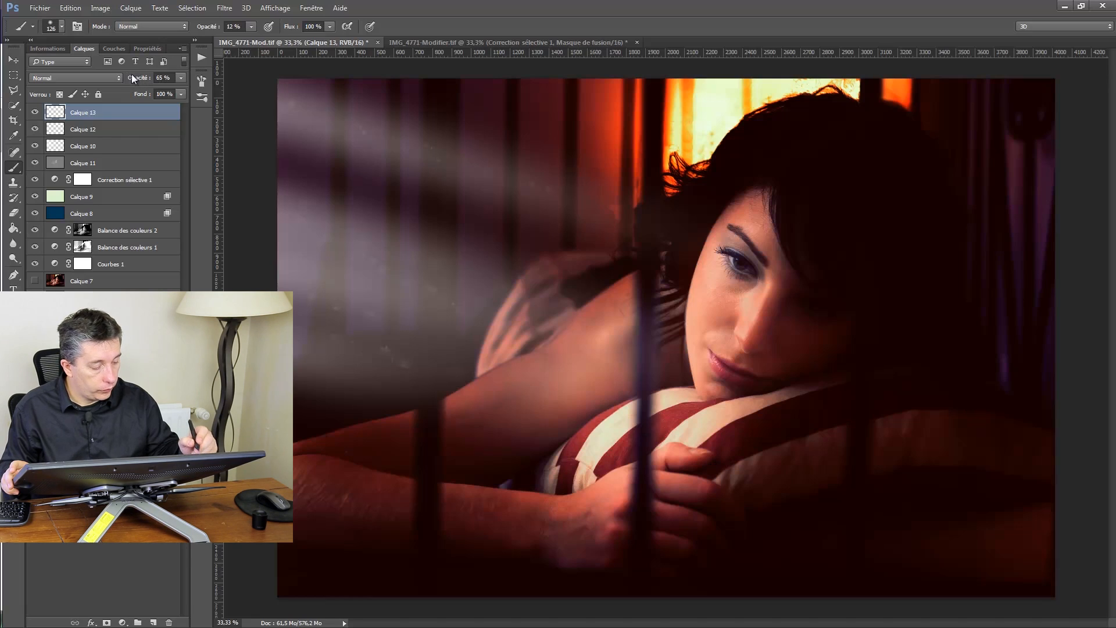
Blur the dust specks on Calque 13 with the Flou filter and a small-radius Flou gaussien
{"action": "left_click", "coordinate": [224, 14]}
{"action": "mouse_move", "coordinate": [330, 159]}
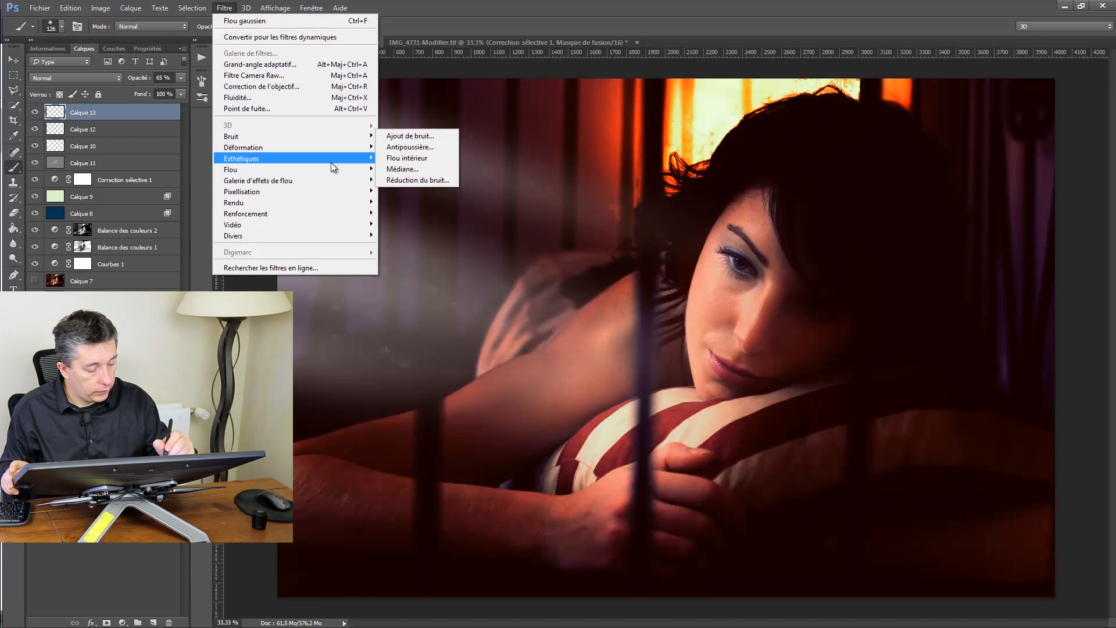
{"action": "left_click", "coordinate": [387, 168]}
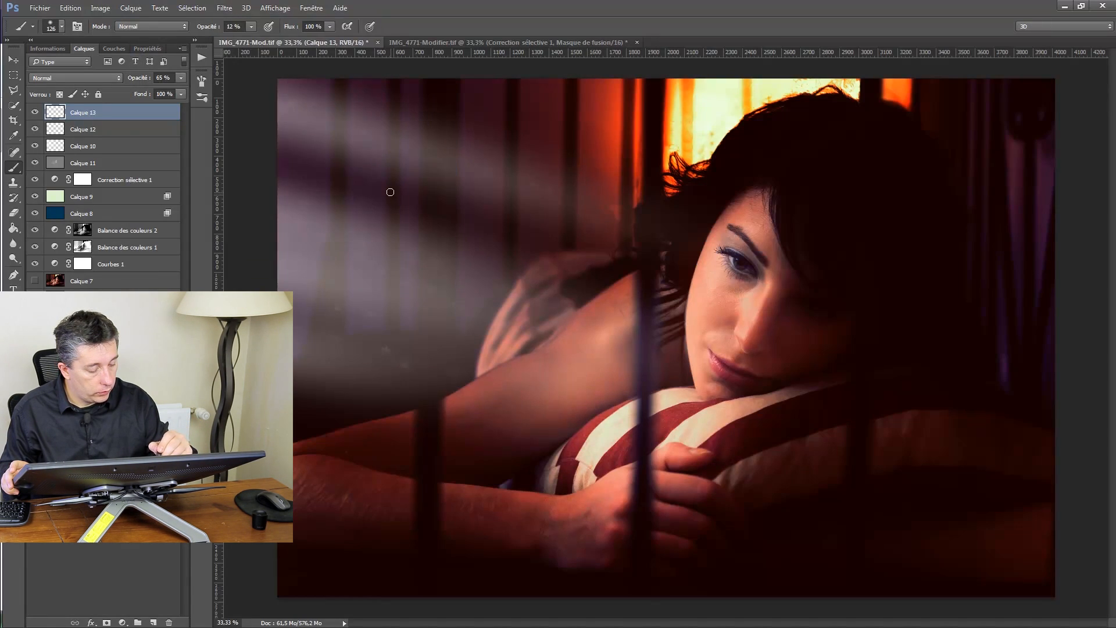
{"action": "left_click", "coordinate": [224, 11]}
{"action": "mouse_move", "coordinate": [361, 169]}
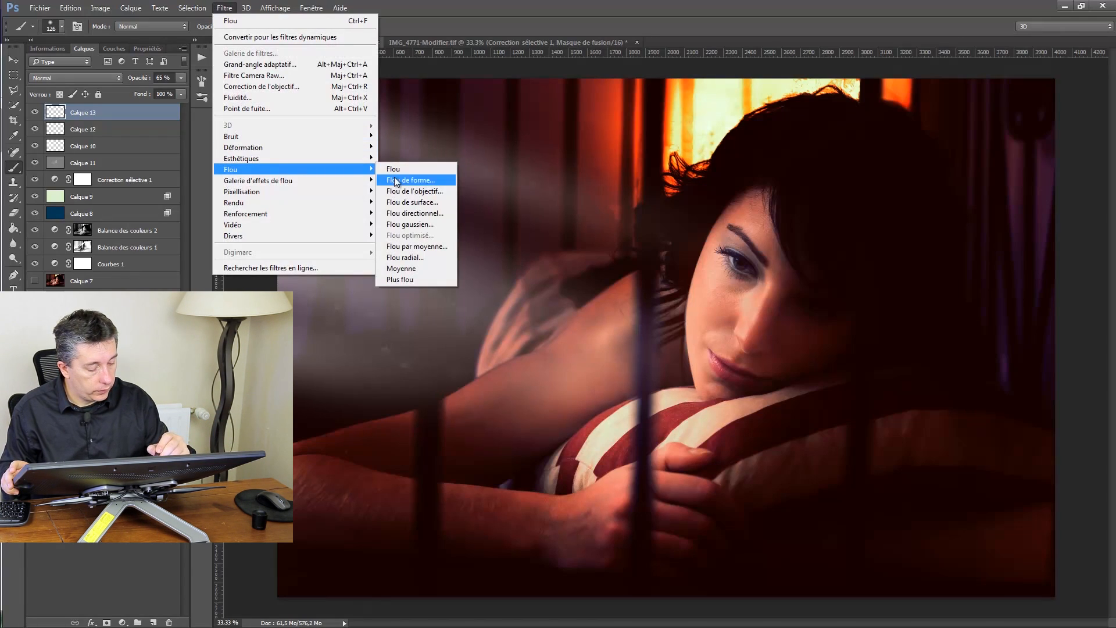
{"action": "left_click", "coordinate": [397, 226]}
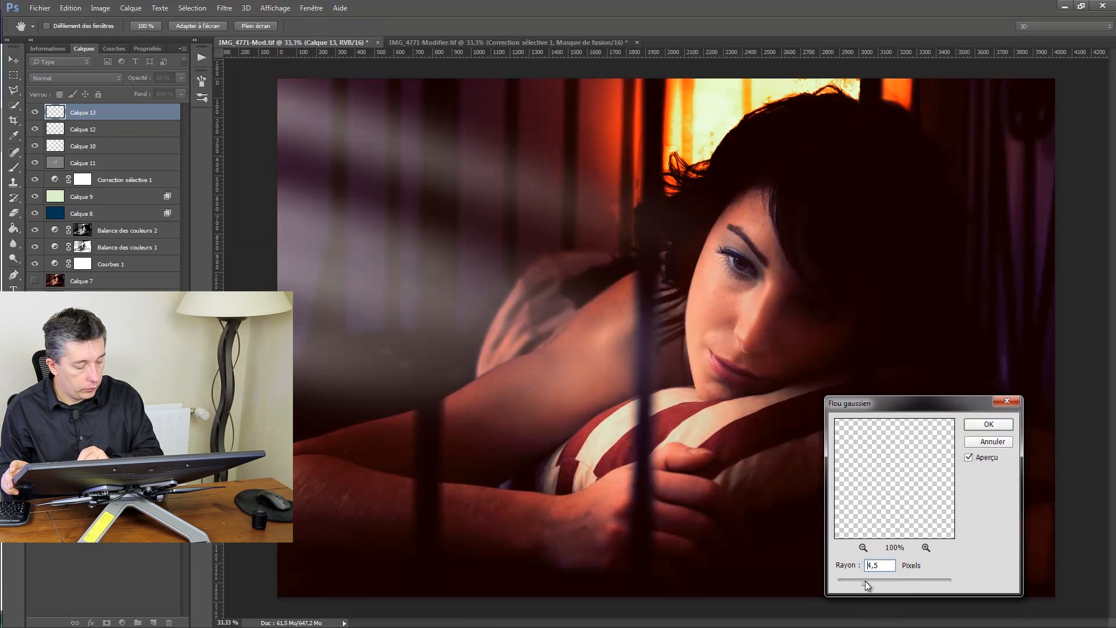
{"action": "left_click", "coordinate": [989, 423]}
{"action": "key", "text": "b"}
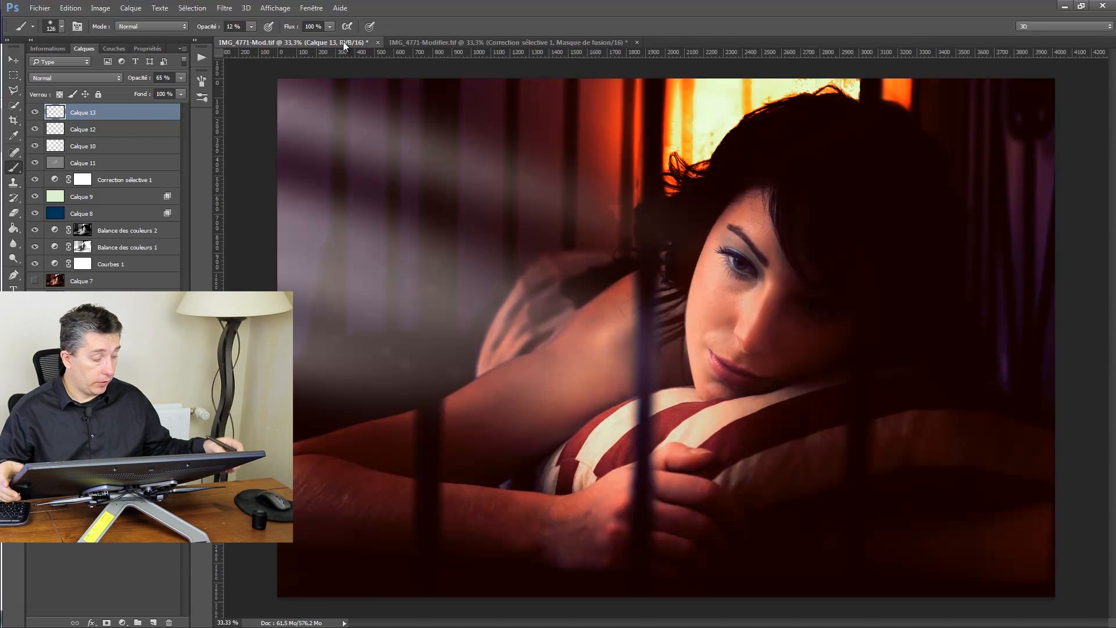
Stamp all visible layers into a merged layer at the top of the stack and add an empty layer above it
{"action": "key", "text": "ctrl+shift+alt+e"}
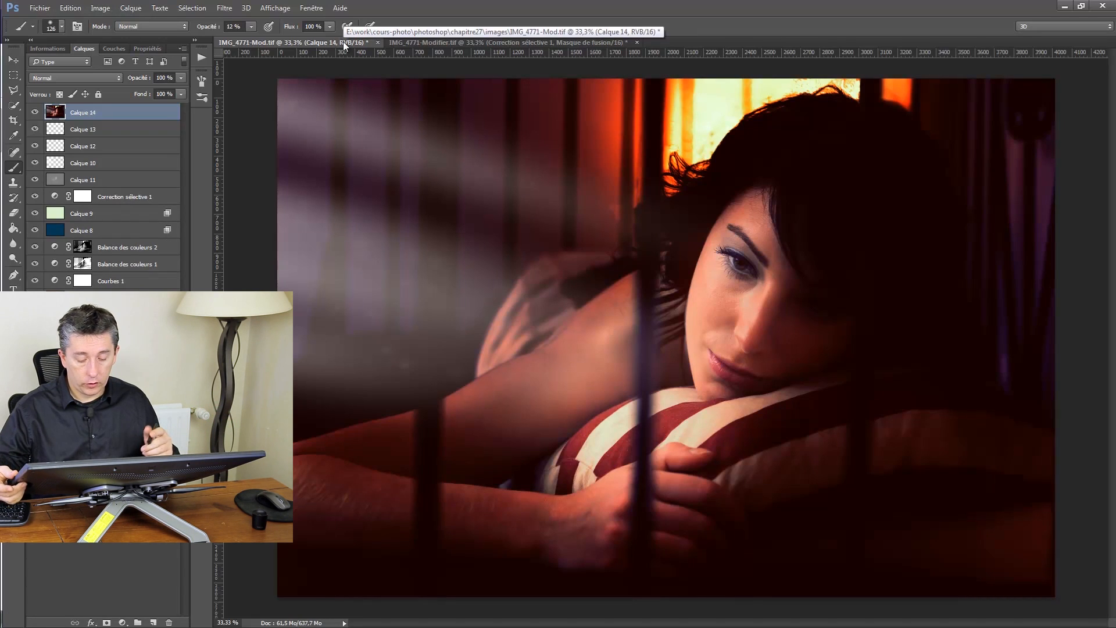
{"action": "scroll", "coordinate": [666, 314], "scroll_direction": "up", "scroll_amount": 5}
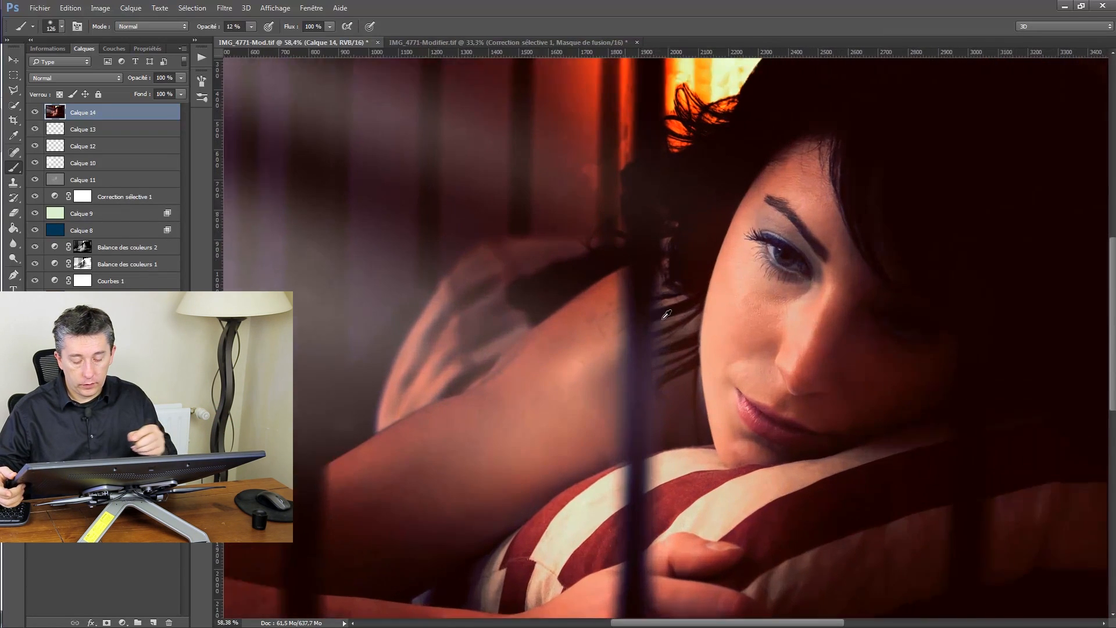
{"action": "scroll", "coordinate": [667, 315], "scroll_direction": "up", "scroll_amount": 2}
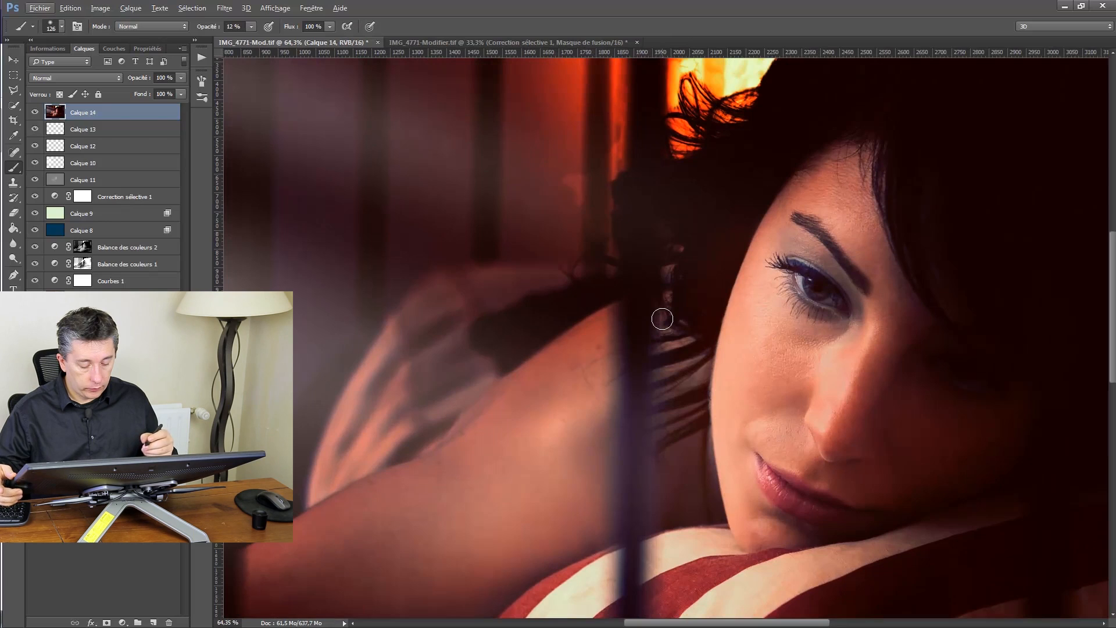
{"action": "scroll", "coordinate": [587, 419], "scroll_direction": "up", "scroll_amount": 2}
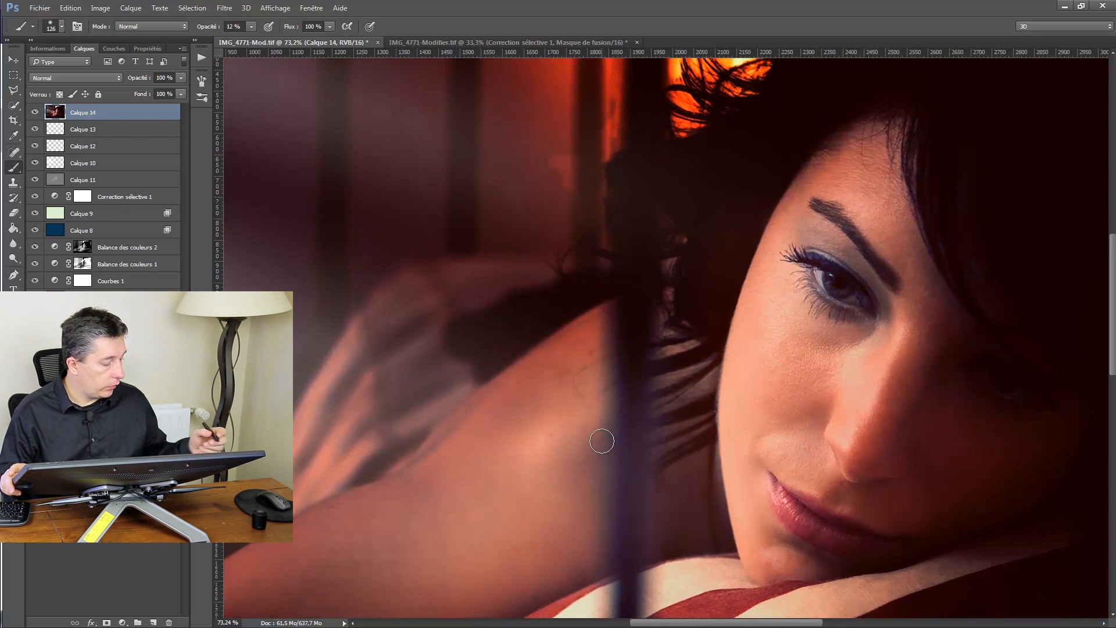
{"action": "left_click", "coordinate": [154, 622]}
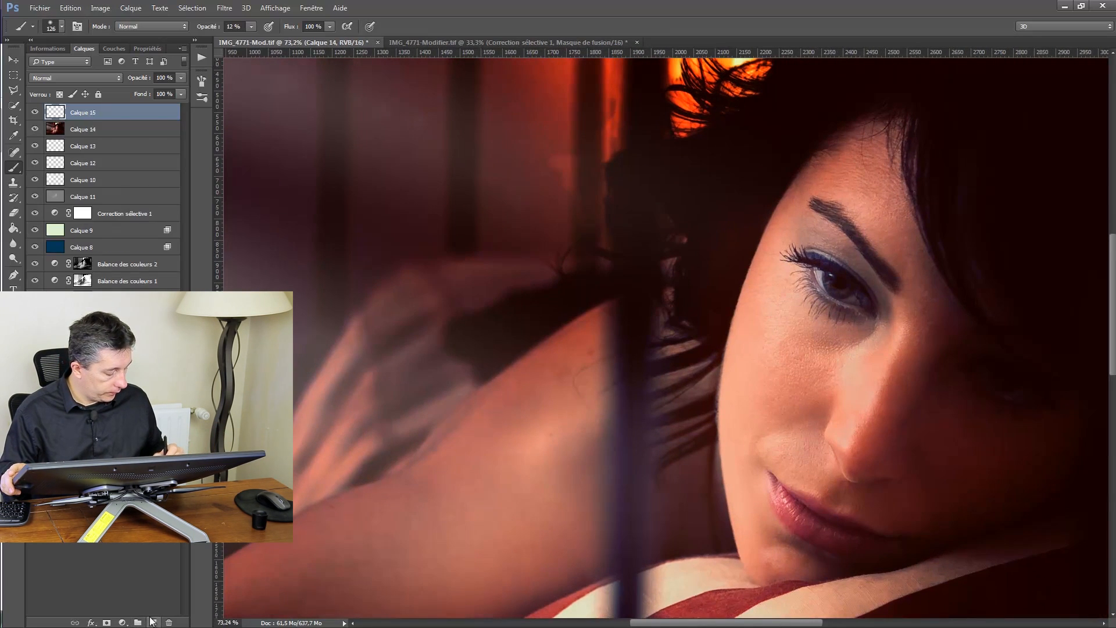
Heal the stray hairs and dark marks on the shoulder on Calque 15, using content-aware spot healing that samples all layers
{"action": "left_click", "coordinate": [15, 184]}
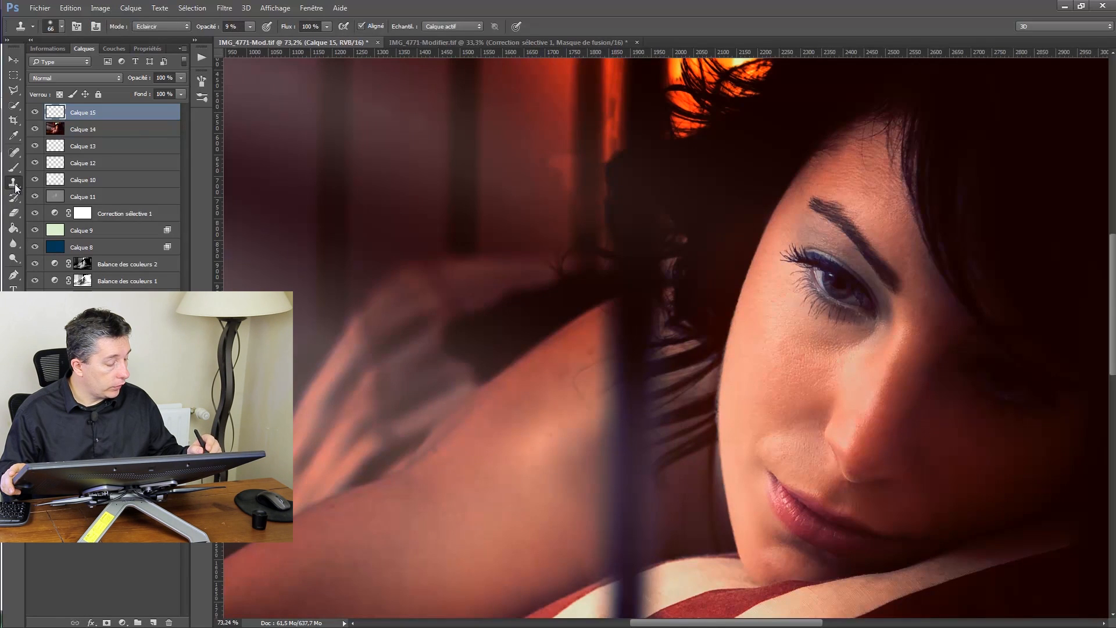
{"action": "left_click_drag", "start_coordinate": [206, 28], "coordinate": [267, 31]}
{"action": "left_click", "coordinate": [12, 153]}
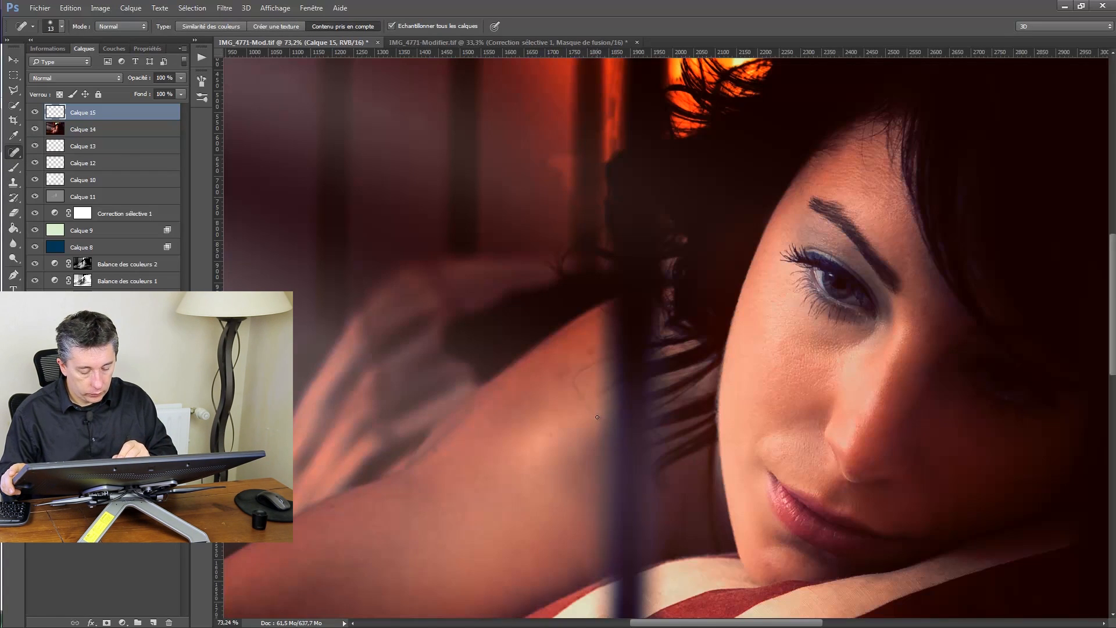
{"action": "left_click_drag", "start_coordinate": [577, 391], "coordinate": [587, 403]}
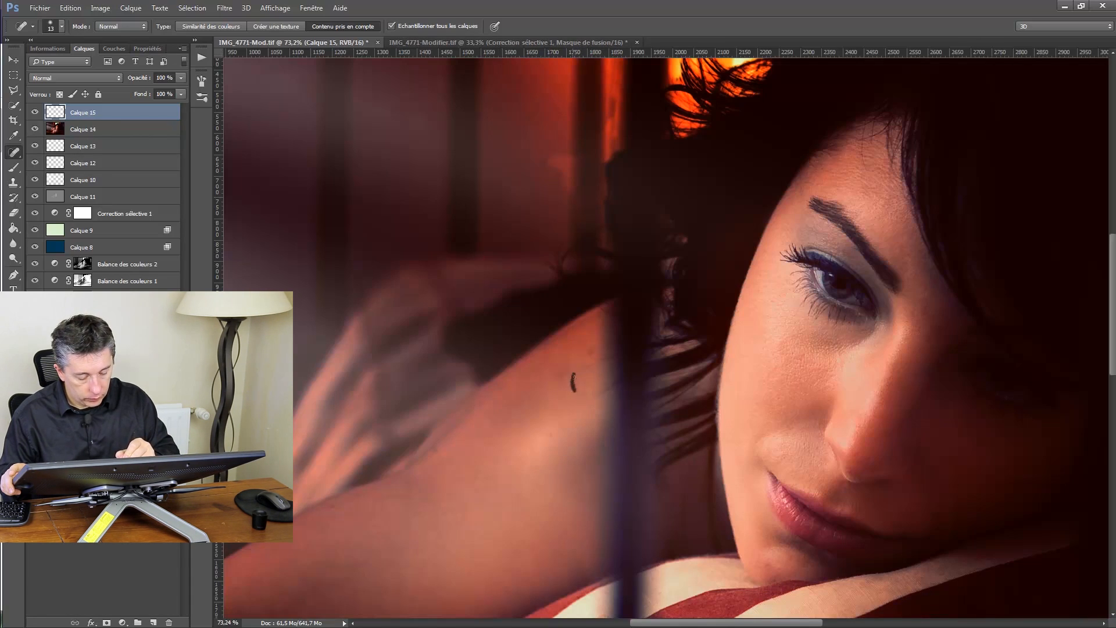
{"action": "left_click_drag", "start_coordinate": [591, 412], "coordinate": [596, 415]}
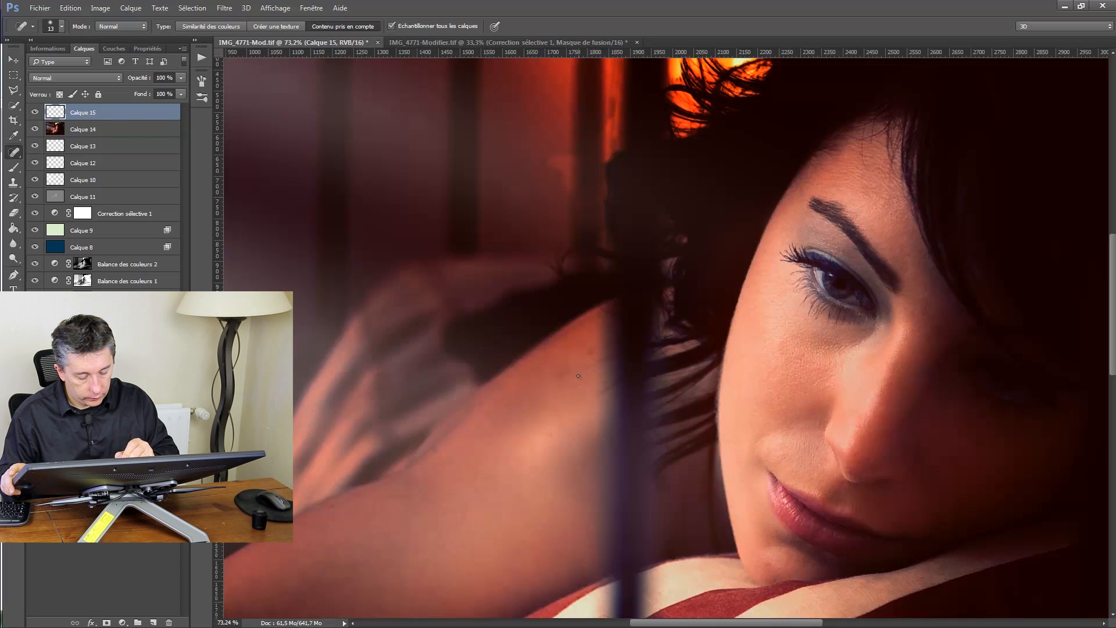
{"action": "mouse_move", "coordinate": [576, 379]}
{"action": "left_mouse_down"}
{"action": "mouse_move", "coordinate": [579, 389]}
{"action": "mouse_move", "coordinate": [590, 377]}
{"action": "left_mouse_up"}
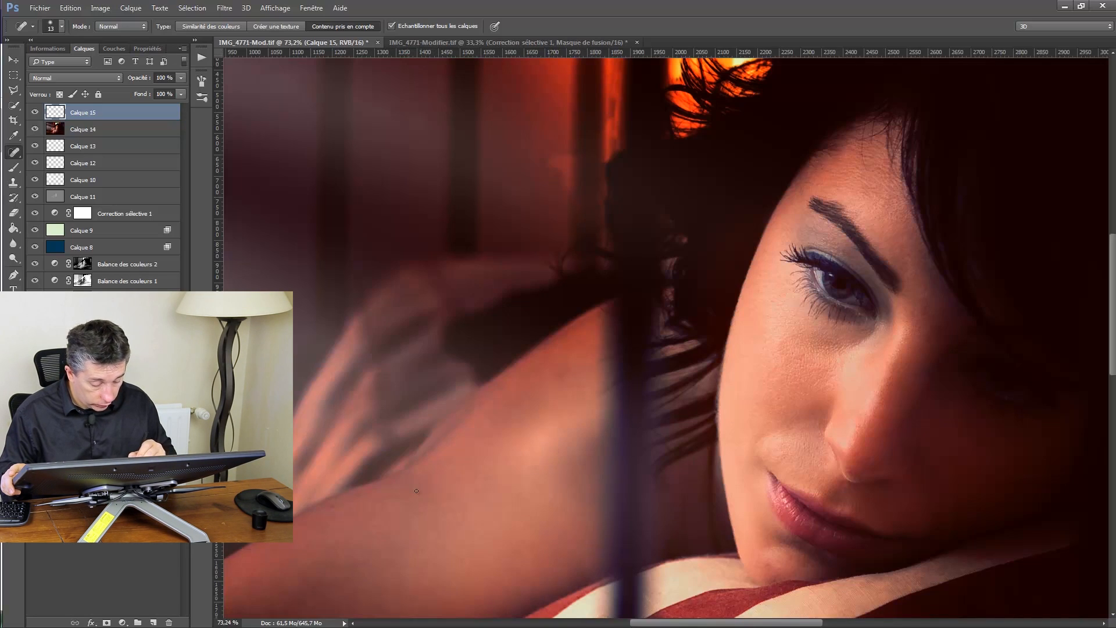
{"action": "left_click_drag", "start_coordinate": [477, 472], "coordinate": [471, 494]}
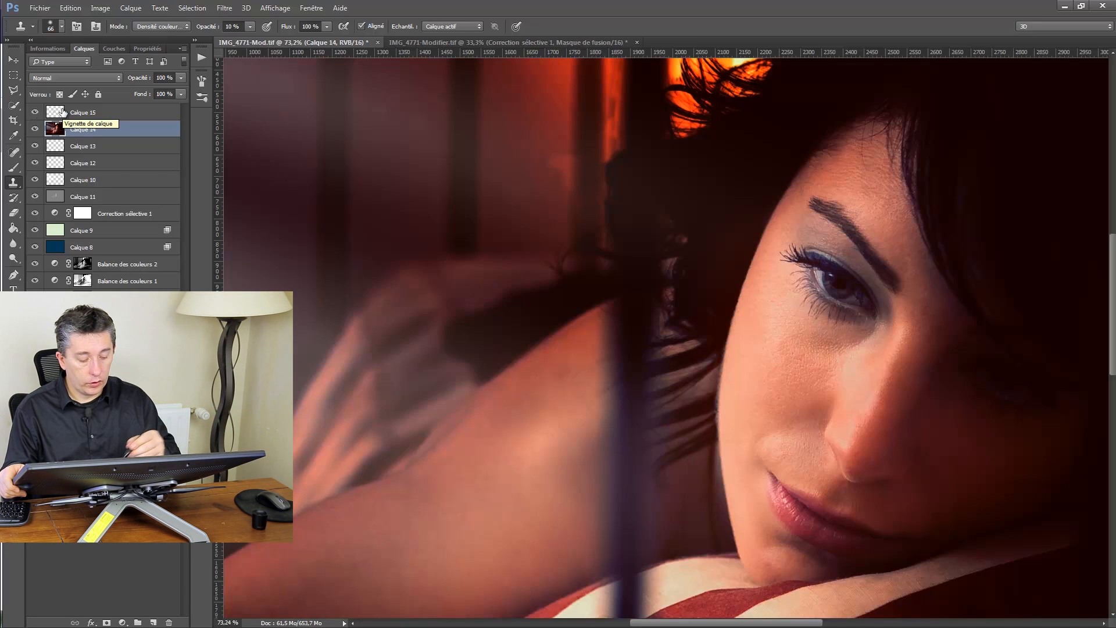
Heal the remaining fine hairs on the shoulder beside the blurred vertical bar, working on Calque 15 with the 13 px spot healing brush
{"action": "left_click", "coordinate": [34, 108]}
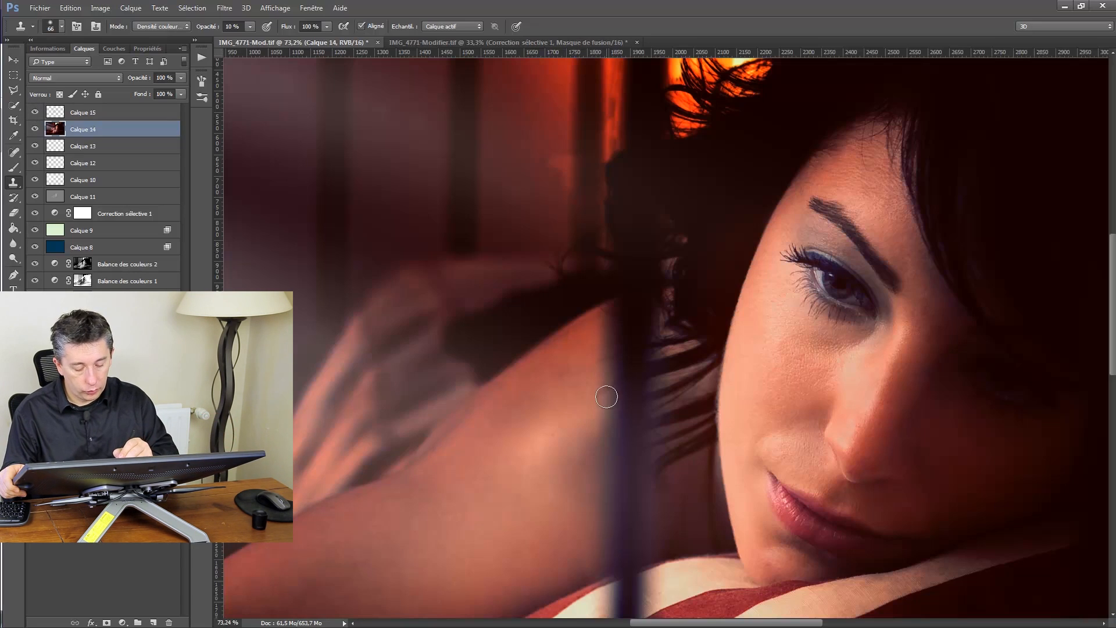
{"action": "left_click", "coordinate": [66, 114]}
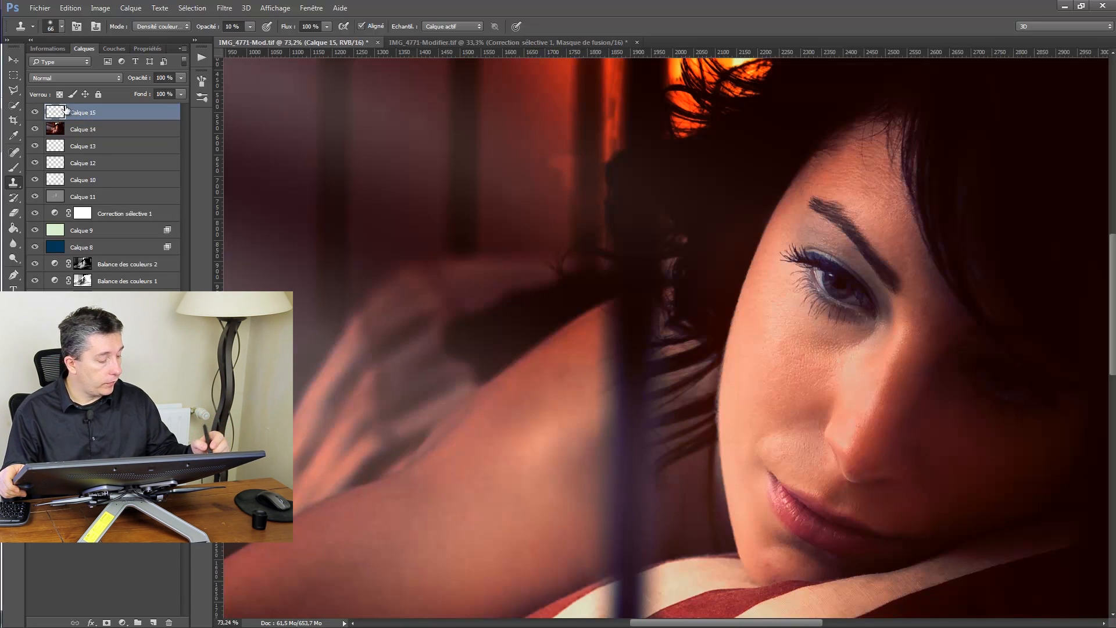
{"action": "left_click", "coordinate": [13, 153]}
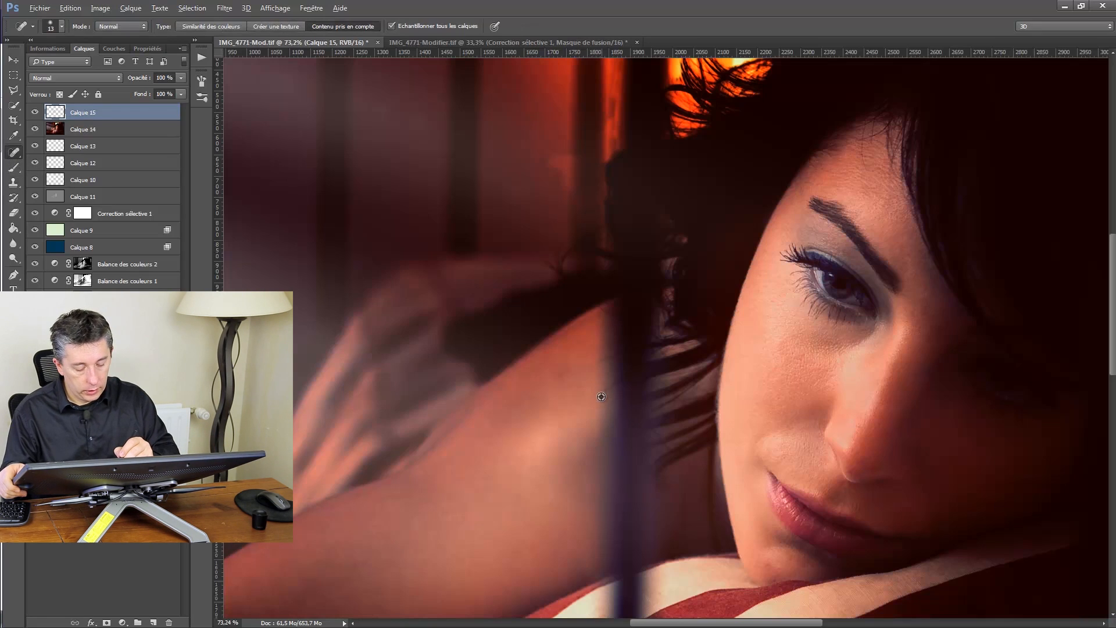
{"action": "scroll", "coordinate": [603, 395], "scroll_direction": "up", "scroll_amount": 5}
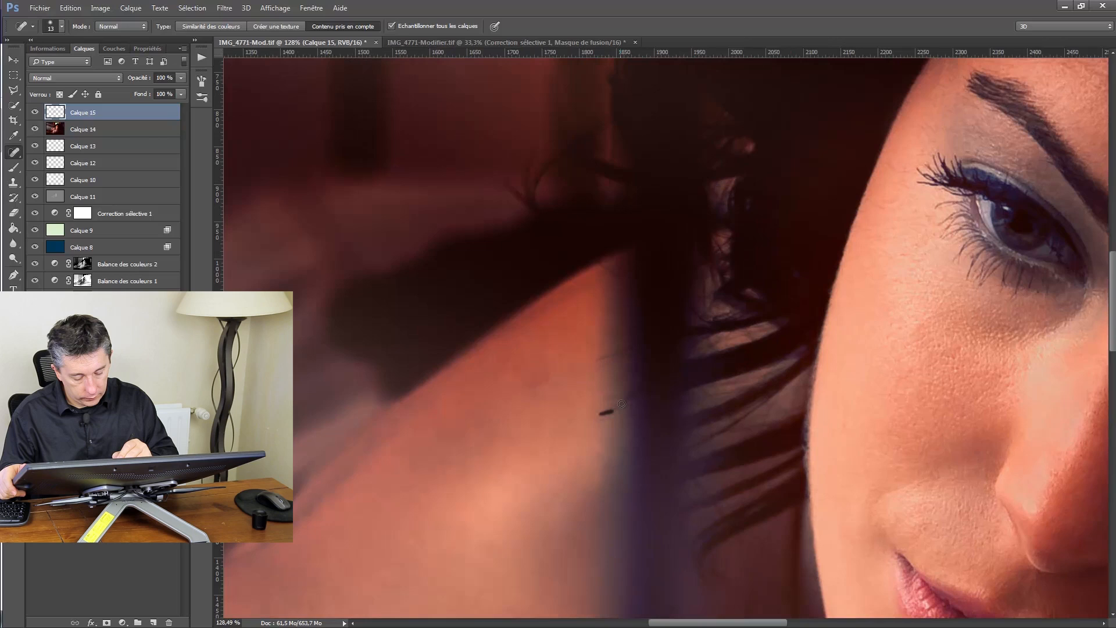
{"action": "left_click_drag", "start_coordinate": [621, 404], "coordinate": [611, 407]}
{"action": "mouse_move", "coordinate": [618, 349]}
{"action": "left_mouse_down"}
{"action": "mouse_move", "coordinate": [603, 360]}
{"action": "mouse_move", "coordinate": [619, 349]}
{"action": "mouse_move", "coordinate": [622, 367]}
{"action": "left_mouse_up"}
{"action": "left_click_drag", "start_coordinate": [620, 408], "coordinate": [626, 382]}
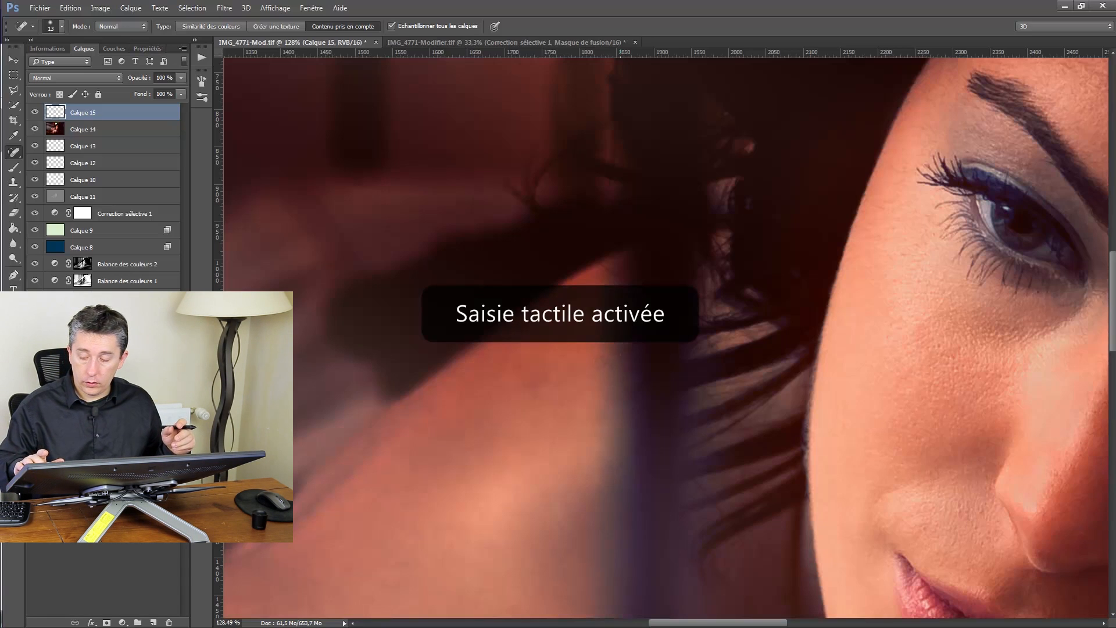
Clean the stray hairs off the top of the head against the bright window, using the clone stamp in Normal mode at 100 % opacity on Calque 14
{"action": "scroll", "coordinate": [621, 354], "scroll_direction": "up", "scroll_amount": 16}
{"action": "scroll", "coordinate": [620, 355], "scroll_direction": "down", "scroll_amount": 5}
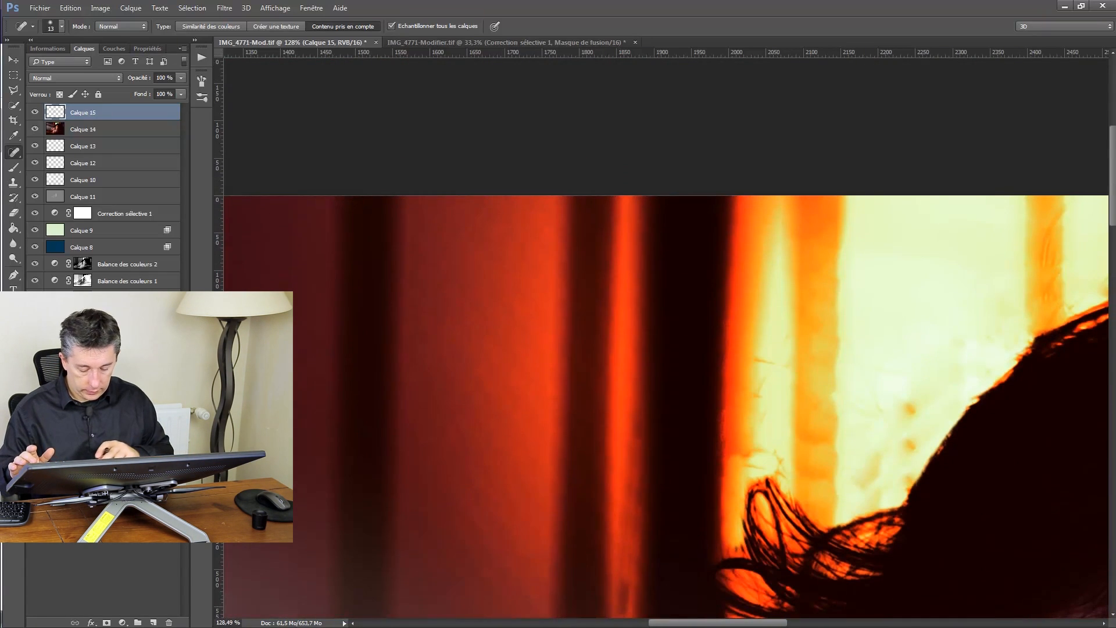
{"action": "scroll", "coordinate": [666, 407], "scroll_direction": "right", "scroll_amount": 12}
{"action": "scroll", "coordinate": [667, 407], "scroll_direction": "left", "scroll_amount": 4}
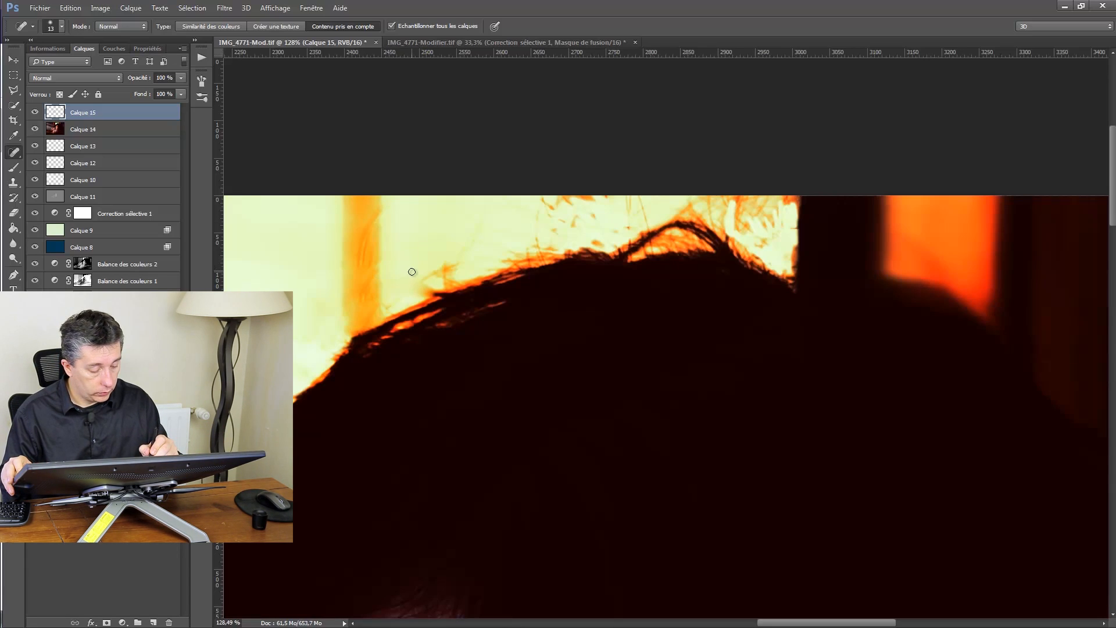
{"action": "mouse_move", "coordinate": [414, 284]}
{"action": "left_mouse_down"}
{"action": "mouse_move", "coordinate": [454, 266]}
{"action": "mouse_move", "coordinate": [425, 293]}
{"action": "left_mouse_up"}
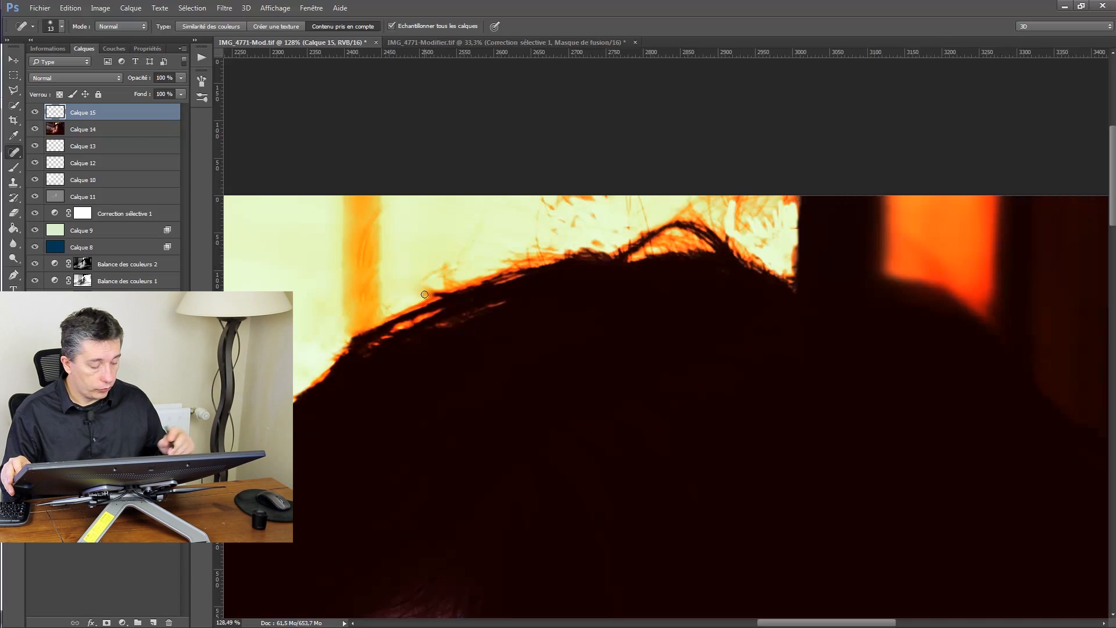
{"action": "left_click", "coordinate": [13, 184]}
{"action": "left_click", "coordinate": [149, 26]}
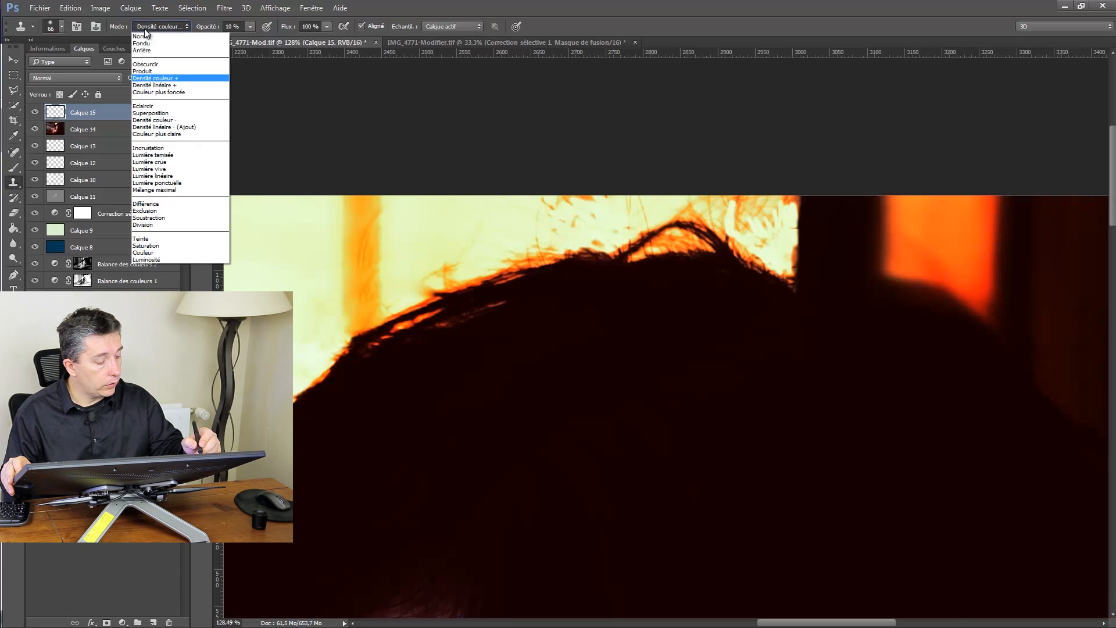
{"action": "left_click", "coordinate": [155, 32]}
{"action": "key", "text": "0"}
{"action": "mouse_move", "coordinate": [393, 293]}
{"action": "left_mouse_down"}
{"action": "mouse_move", "coordinate": [419, 268]}
{"action": "mouse_move", "coordinate": [419, 288]}
{"action": "mouse_move", "coordinate": [531, 246]}
{"action": "mouse_move", "coordinate": [700, 207]}
{"action": "mouse_move", "coordinate": [636, 238]}
{"action": "mouse_move", "coordinate": [773, 248]}
{"action": "mouse_move", "coordinate": [791, 273]}
{"action": "left_mouse_up"}
{"action": "left_click", "coordinate": [83, 129]}
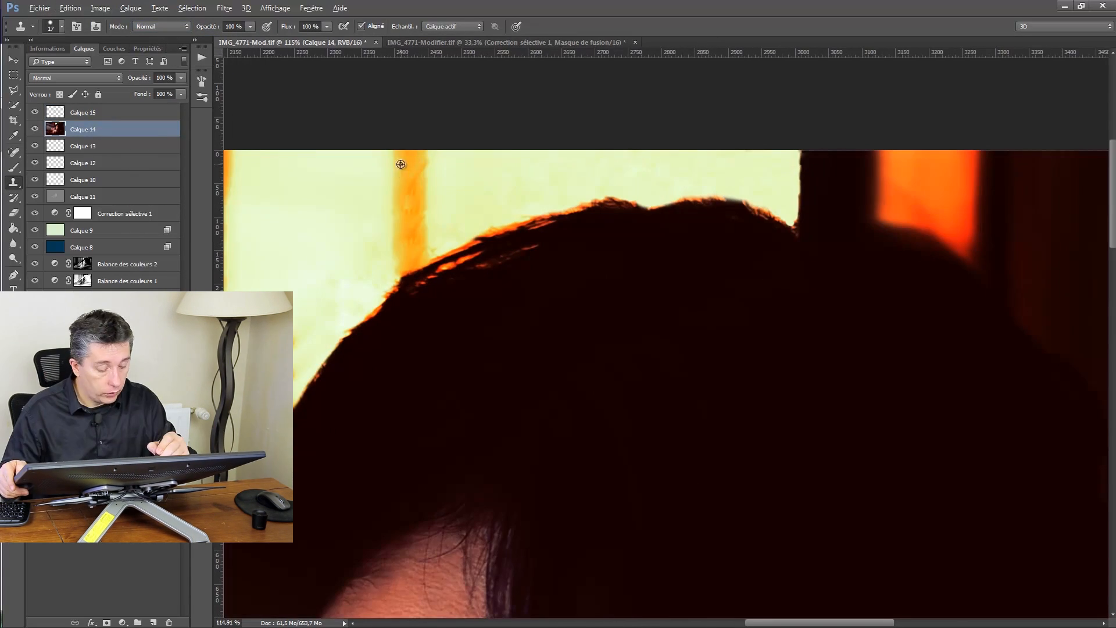
Retouch the thin orange bar and its surroundings in the bright window above the head with the healing brush and clone stamp
{"action": "left_click", "coordinate": [13, 152]}
{"action": "left_click_drag", "start_coordinate": [410, 172], "coordinate": [417, 187]}
{"action": "left_click", "coordinate": [13, 183]}
{"action": "left_click", "coordinate": [588, 344]}
{"action": "left_click", "coordinate": [559, 240]}
{"action": "left_click", "coordinate": [83, 129]}
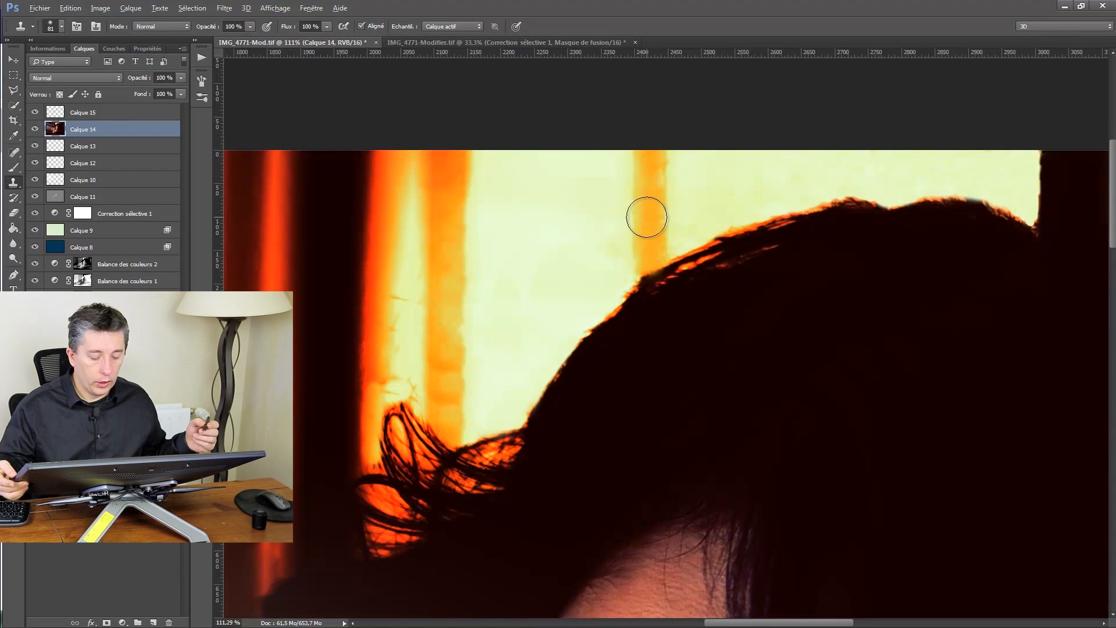
Try to remove the fine hair hanging over the upper forehead on Calque 14 with the 21 px clone stamp
{"action": "scroll", "coordinate": [646, 216], "scroll_direction": "down", "scroll_amount": 5}
{"action": "scroll", "coordinate": [646, 217], "scroll_direction": "down", "scroll_amount": 5}
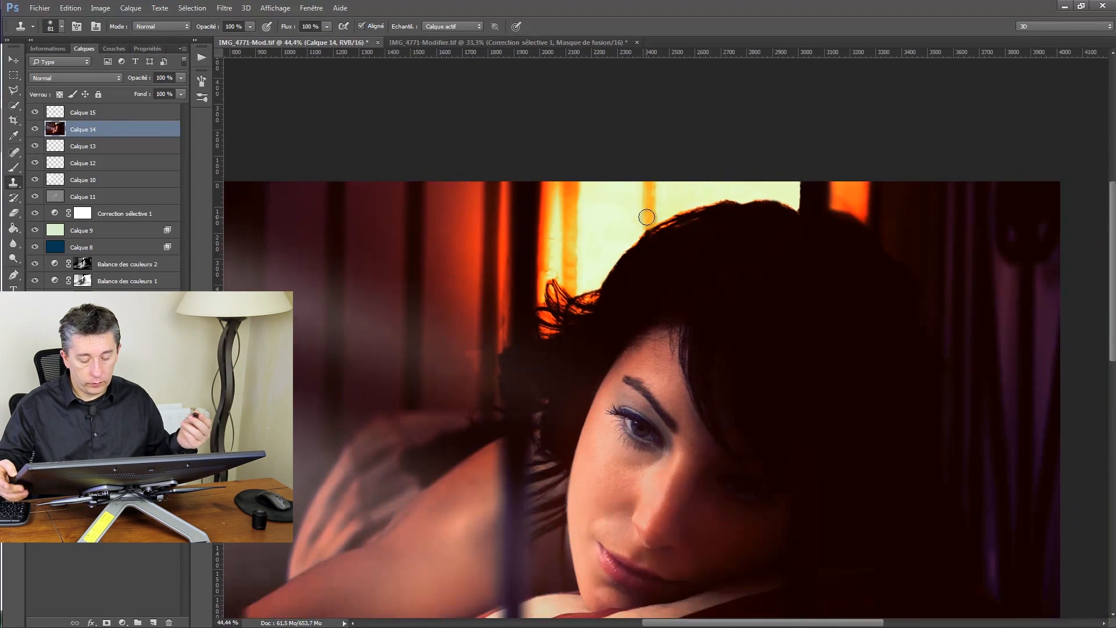
{"action": "scroll", "coordinate": [647, 217], "scroll_direction": "up", "scroll_amount": 5}
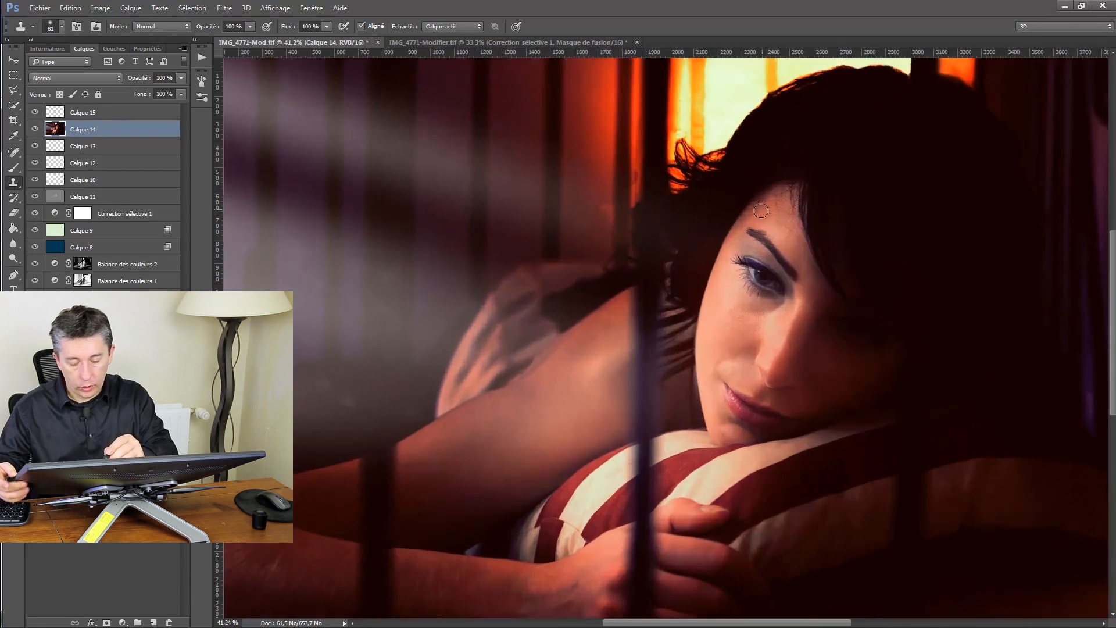
{"action": "scroll", "coordinate": [776, 225], "scroll_direction": "up", "scroll_amount": 2}
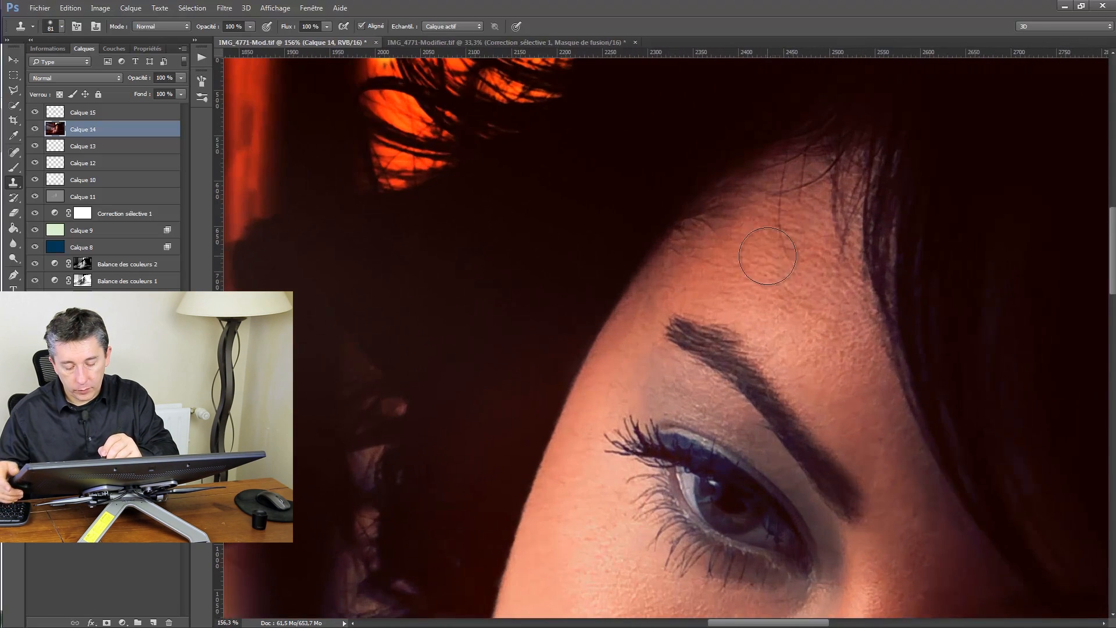
{"action": "right_click", "coordinate": [772, 281], "text": "alt"}
{"action": "left_click_drag", "start_coordinate": [771, 277], "coordinate": [740, 268]}
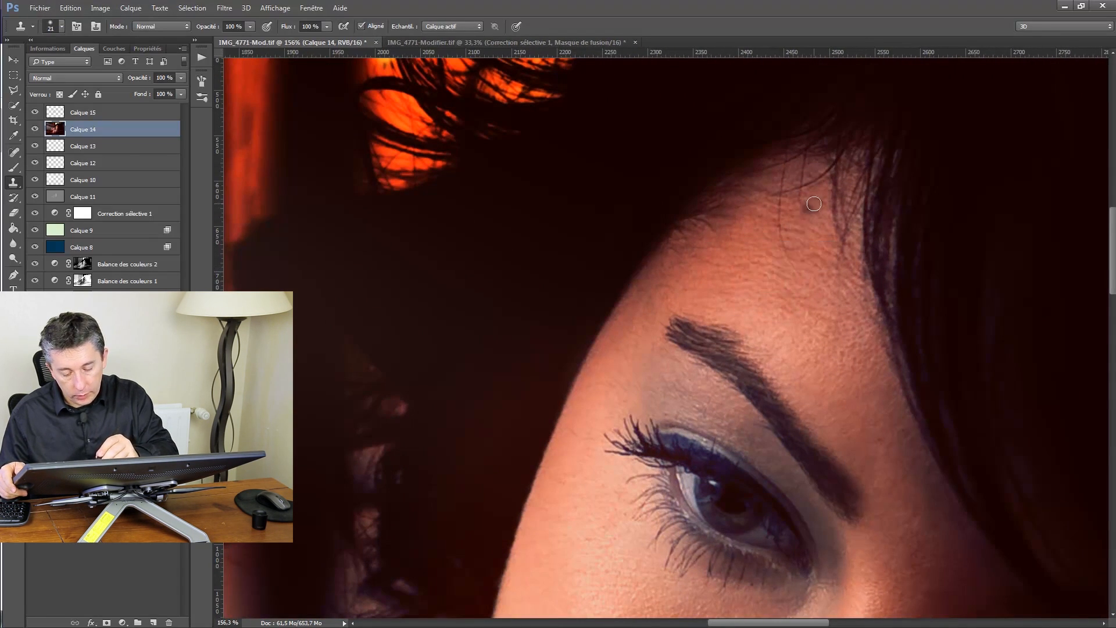
{"action": "left_click", "coordinate": [788, 254], "text": "alt"}
{"action": "left_click_drag", "start_coordinate": [784, 239], "coordinate": [780, 222]}
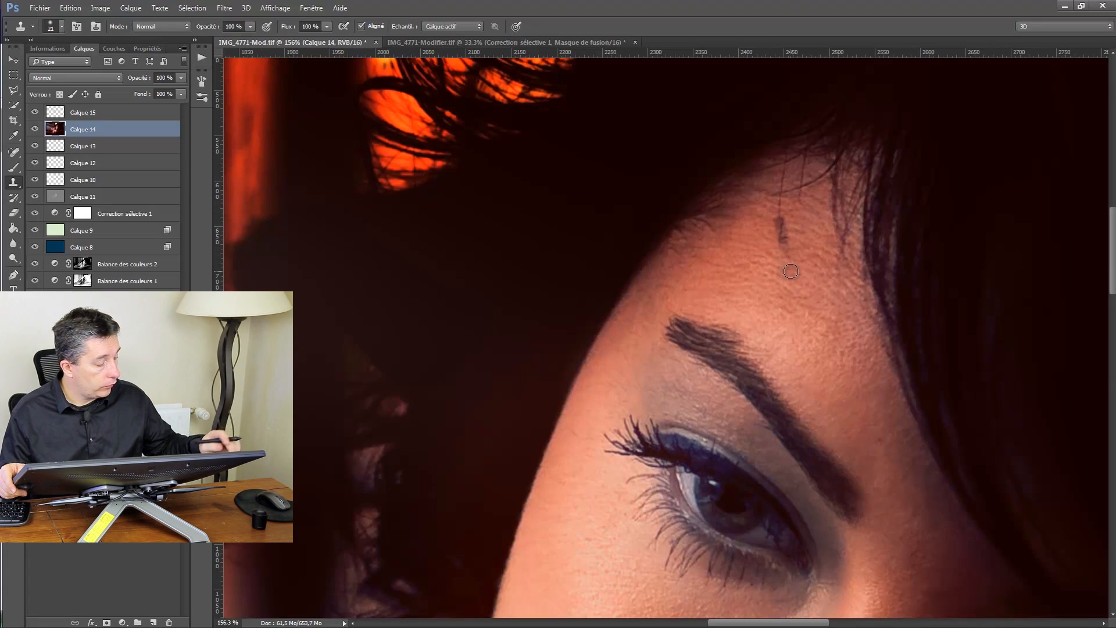
{"action": "key", "text": "ctrl+z"}
Heal the stray hairs on the upper forehead below the hairline on Calque 14, using content-aware spot healing that samples all layers
{"action": "left_click", "coordinate": [13, 153]}
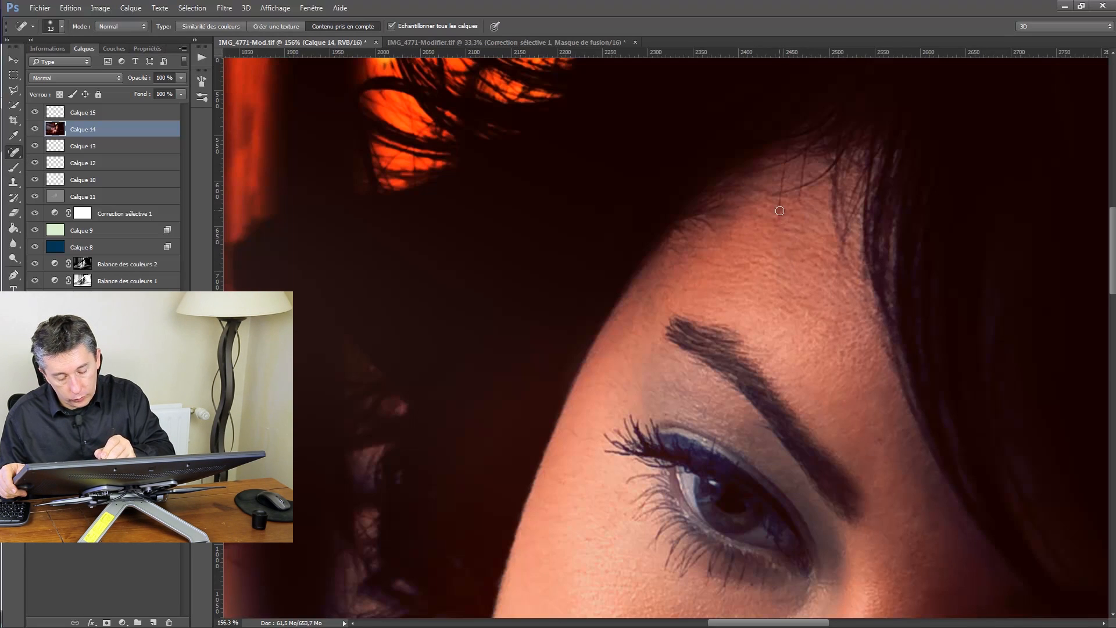
{"action": "key", "text": "bracketright"}
{"action": "key", "text": "bracketright"}
{"action": "left_click_drag", "start_coordinate": [834, 240], "coordinate": [843, 255]}
{"action": "left_click", "coordinate": [832, 191]}
{"action": "scroll", "coordinate": [848, 353], "scroll_direction": "down", "scroll_amount": 3}
{"action": "key", "text": "s"}
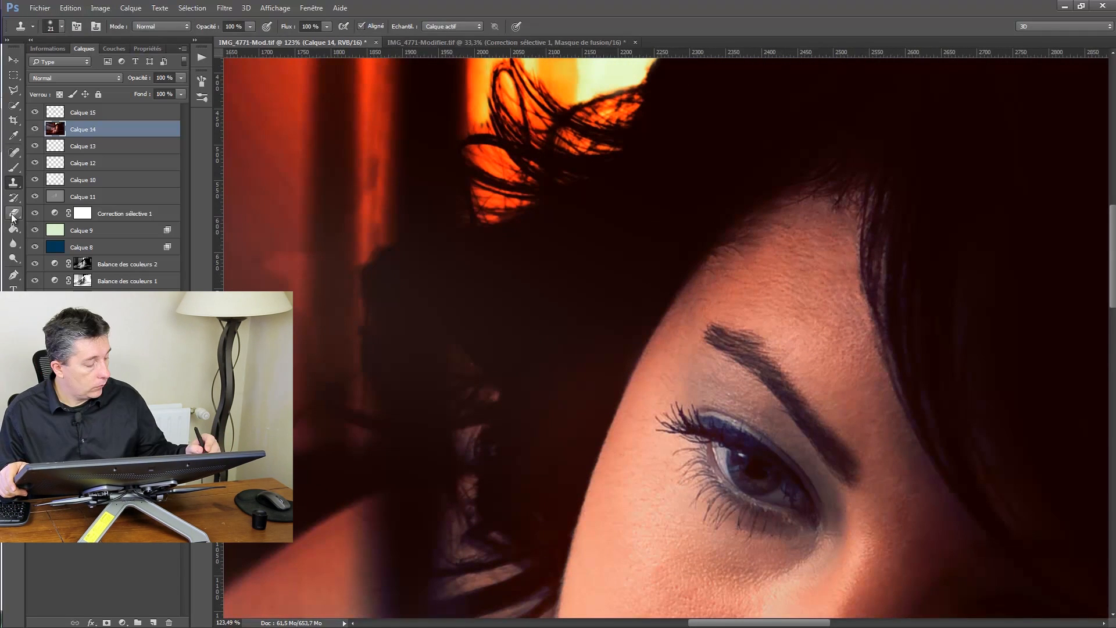
{"action": "key", "text": "j"}
Add a gray-filled layer in Lumière tamisée mode above Calque 15
{"action": "key", "text": "ctrl+0"}
{"action": "left_click", "coordinate": [80, 109]}
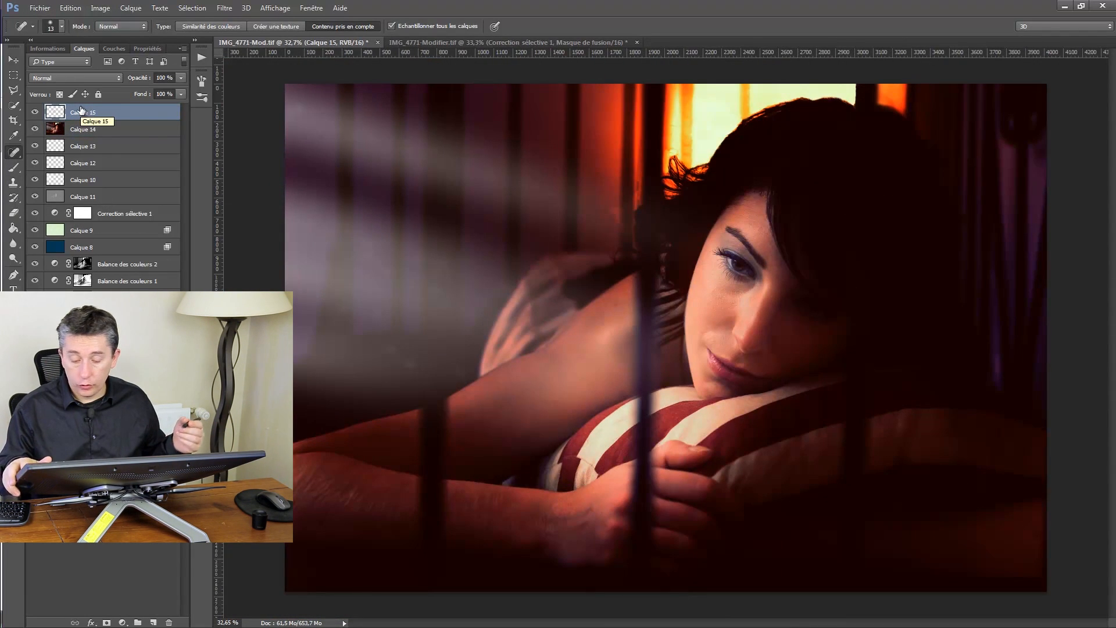
{"action": "key", "text": "F2"}
Dodge and burn the lips on the gray layer, painting with a soft 33 px brush at 41 % opacity
{"action": "scroll", "coordinate": [724, 371], "scroll_direction": "up", "scroll_amount": 5}
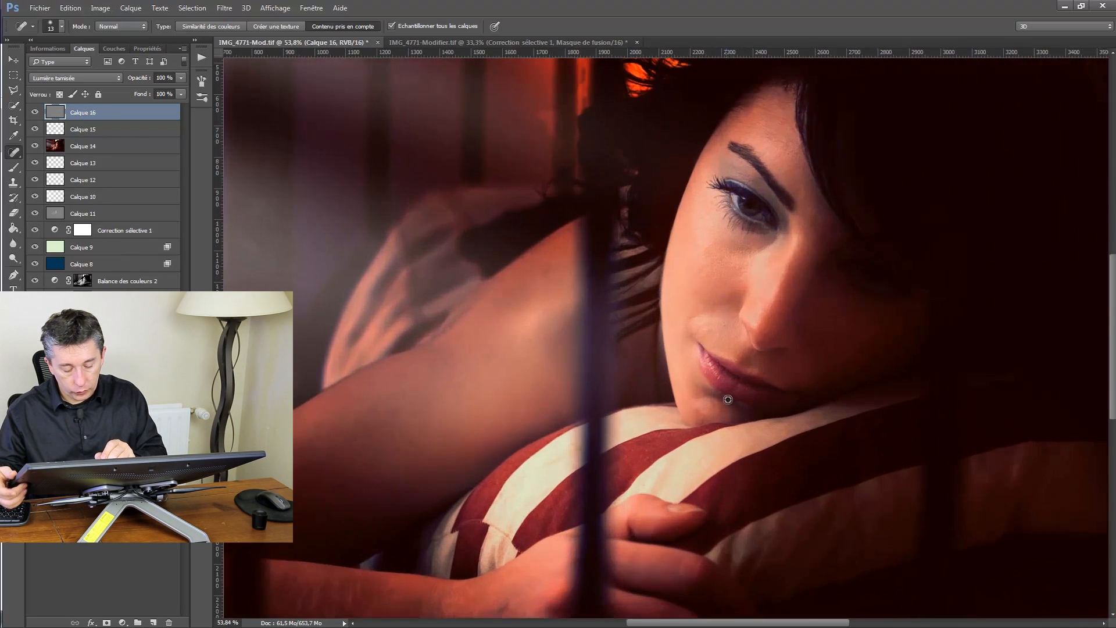
{"action": "scroll", "coordinate": [728, 399], "scroll_direction": "up", "scroll_amount": 1}
{"action": "scroll", "coordinate": [707, 381], "scroll_direction": "up", "scroll_amount": 3}
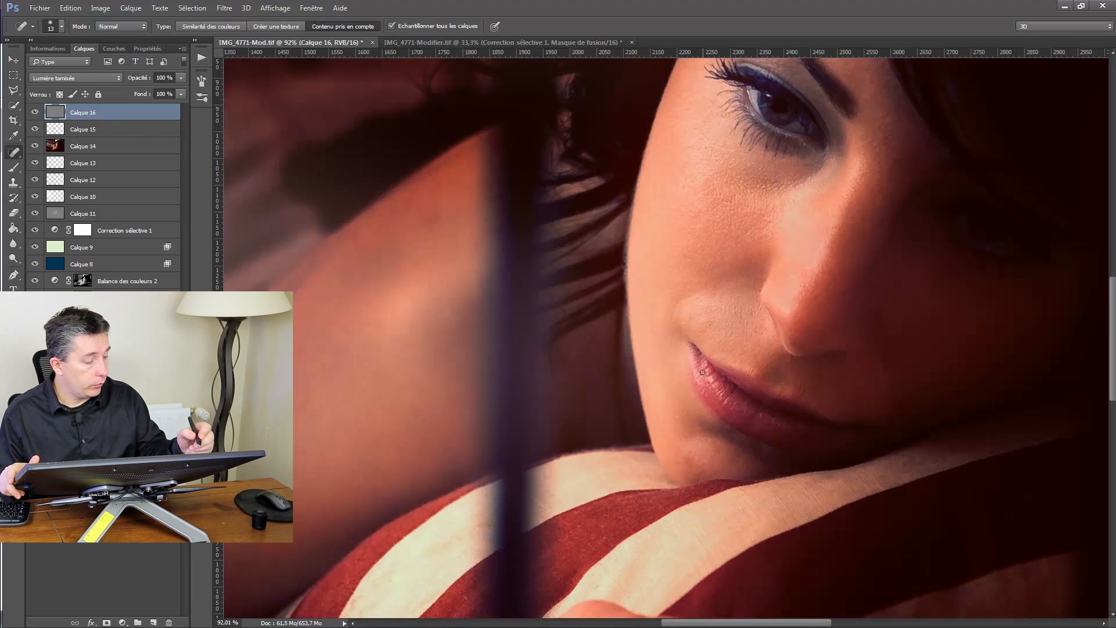
{"action": "left_click", "coordinate": [12, 170]}
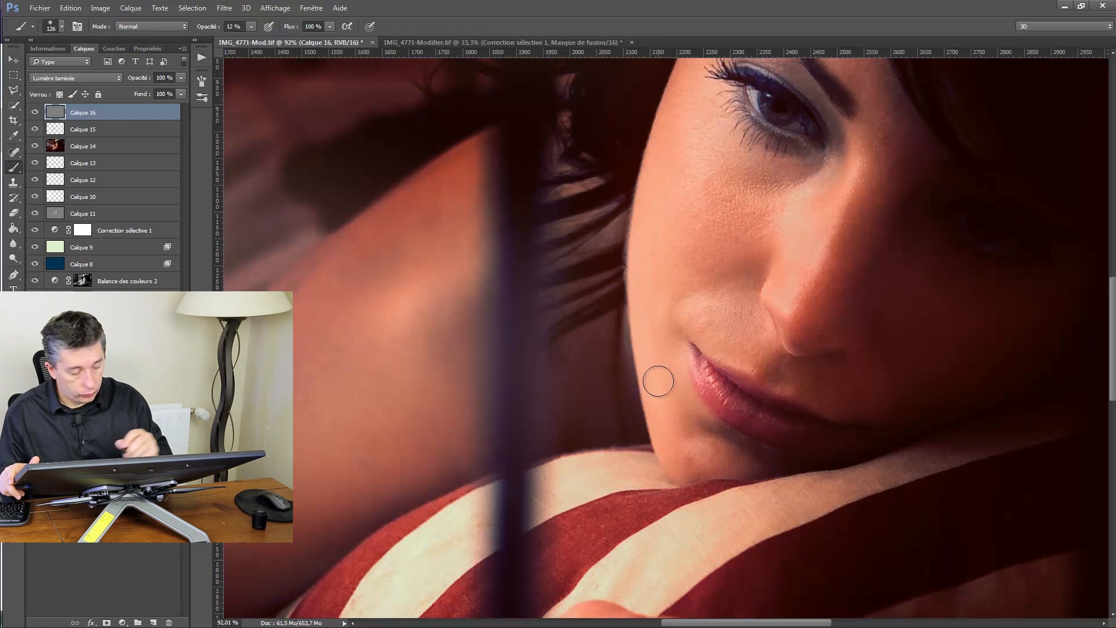
{"action": "left_click_drag", "start_coordinate": [209, 26], "coordinate": [221, 27]}
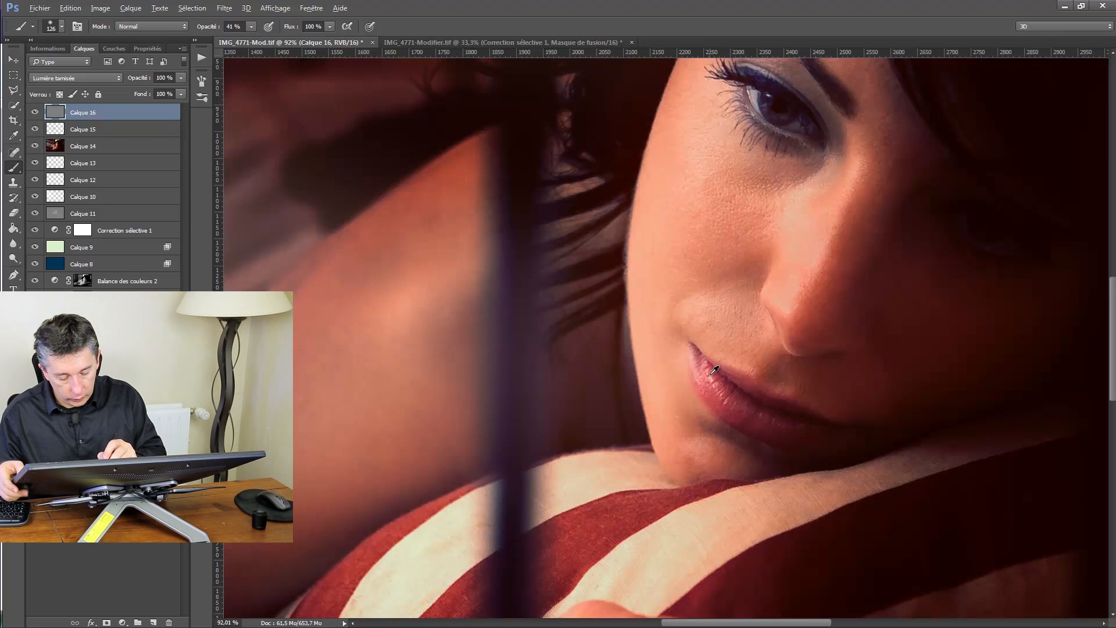
{"action": "mouse_move", "coordinate": [713, 371]}
{"action": "left_mouse_down"}
{"action": "mouse_move", "coordinate": [685, 372]}
{"action": "mouse_move", "coordinate": [704, 365]}
{"action": "mouse_move", "coordinate": [733, 411]}
{"action": "mouse_move", "coordinate": [712, 390]}
{"action": "left_mouse_up"}
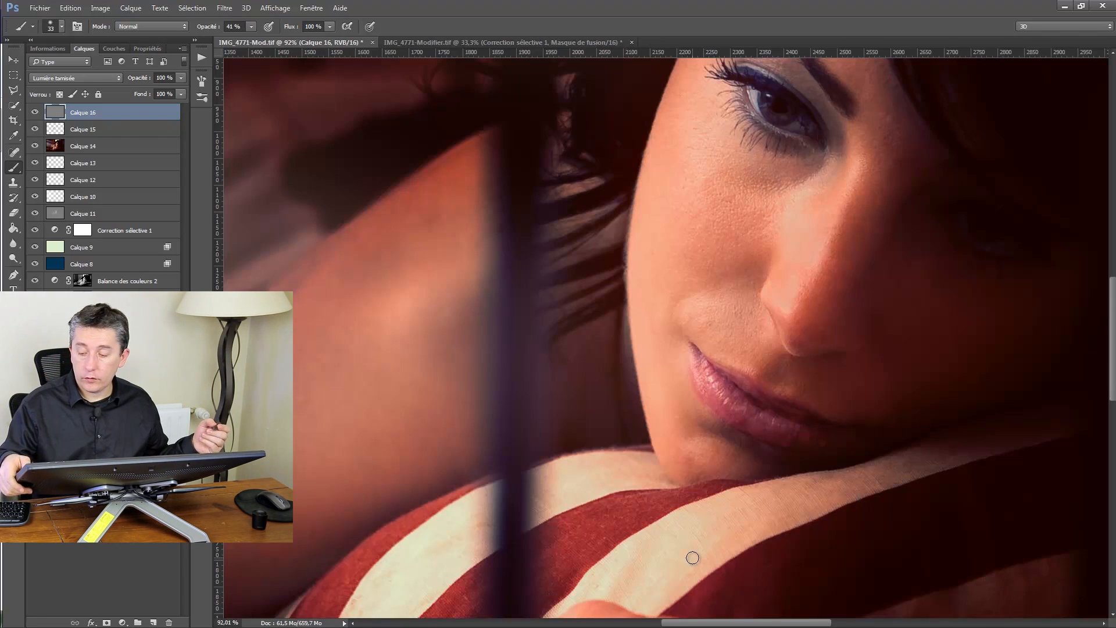
Trace the lip contours on a new gray Lumière tamisée layer with a 1 px brush at 100 % opacity, and set the layer's opacity to 33 %
{"action": "key", "text": "ctrl+shift+alt+n"}
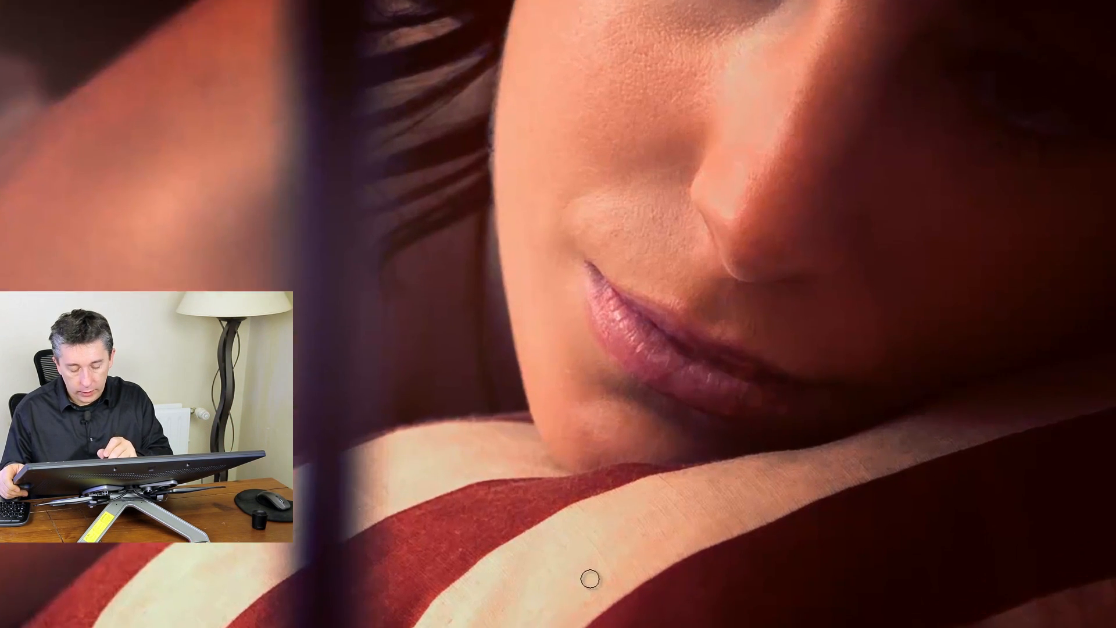
{"action": "left_click_drag", "start_coordinate": [712, 371], "coordinate": [706, 372]}
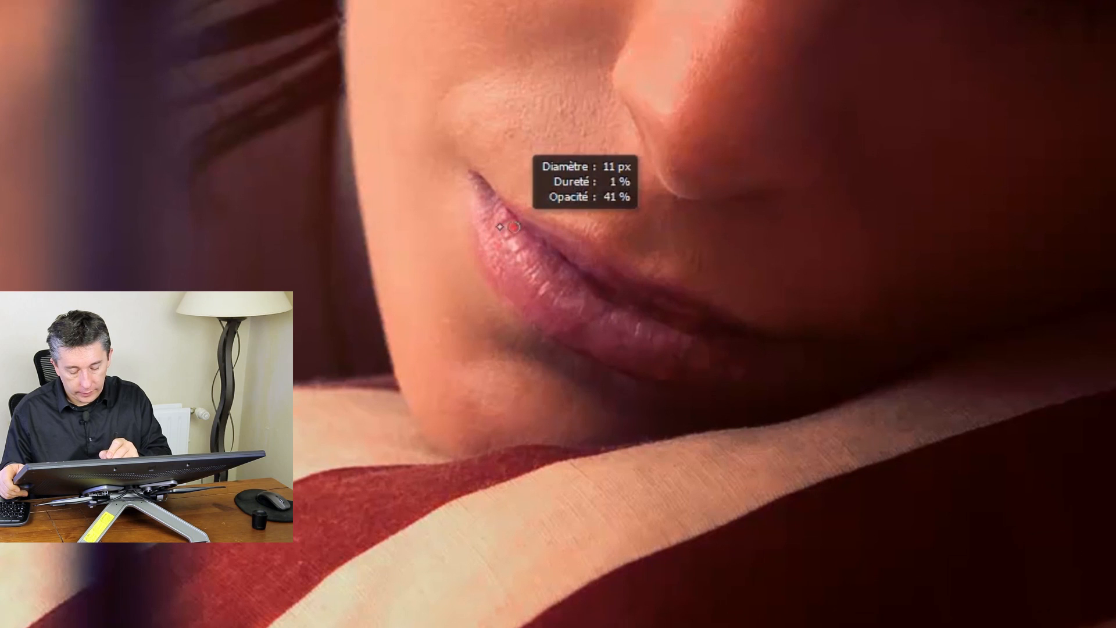
{"action": "mouse_move", "coordinate": [514, 227]}
{"action": "left_mouse_down"}
{"action": "mouse_move", "coordinate": [441, 186]}
{"action": "mouse_move", "coordinate": [441, 216]}
{"action": "mouse_move", "coordinate": [443, 163]}
{"action": "mouse_move", "coordinate": [446, 291]}
{"action": "mouse_move", "coordinate": [460, 294]}
{"action": "left_mouse_up"}
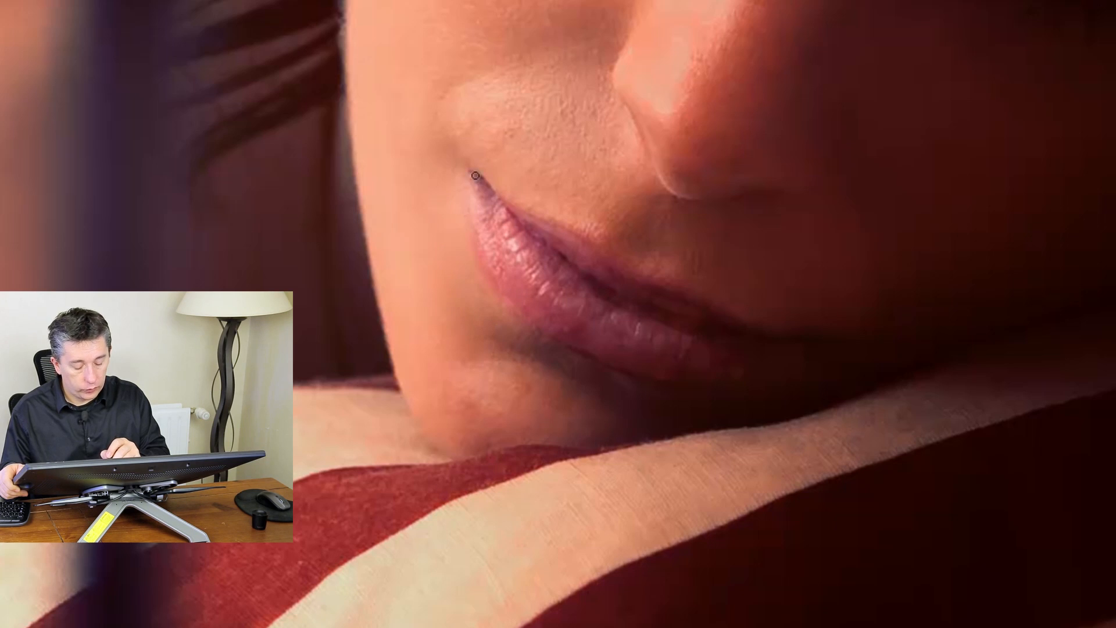
{"action": "left_click_drag", "start_coordinate": [453, 204], "coordinate": [459, 289]}
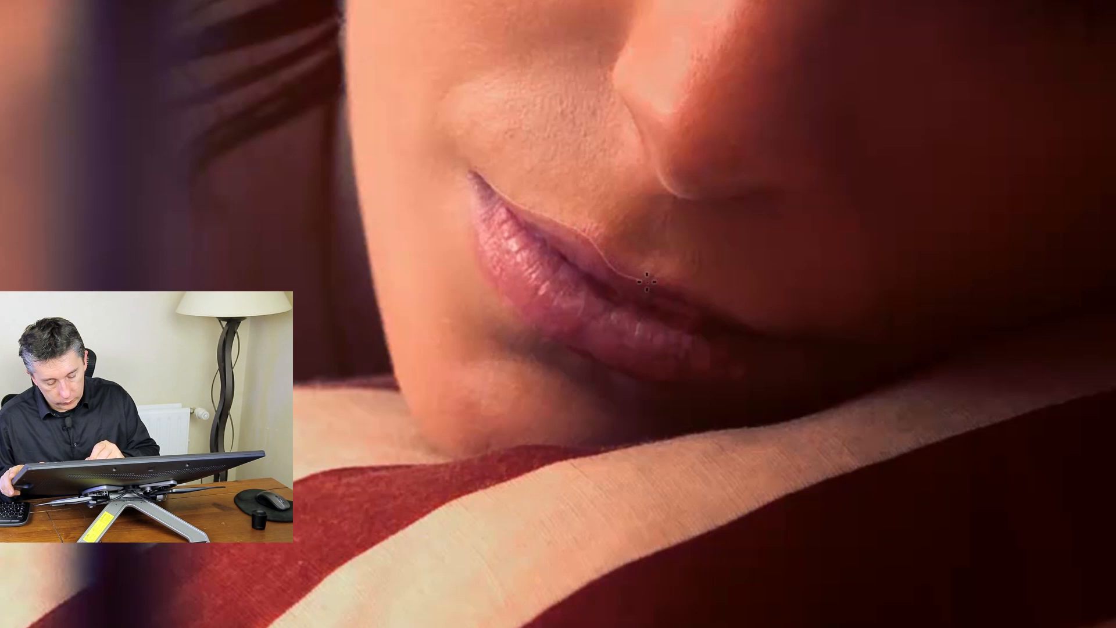
{"action": "left_click_drag", "start_coordinate": [676, 287], "coordinate": [788, 329]}
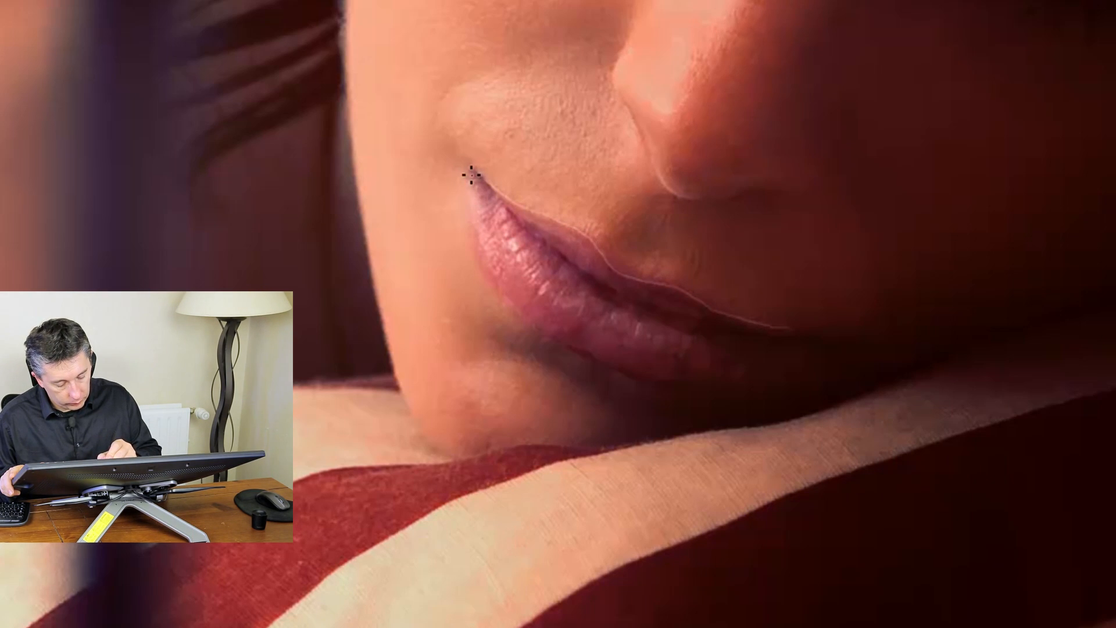
{"action": "mouse_move", "coordinate": [473, 186]}
{"action": "left_mouse_down"}
{"action": "mouse_move", "coordinate": [476, 235]}
{"action": "mouse_move", "coordinate": [505, 294]}
{"action": "mouse_move", "coordinate": [550, 334]}
{"action": "mouse_move", "coordinate": [736, 391]}
{"action": "left_mouse_up"}
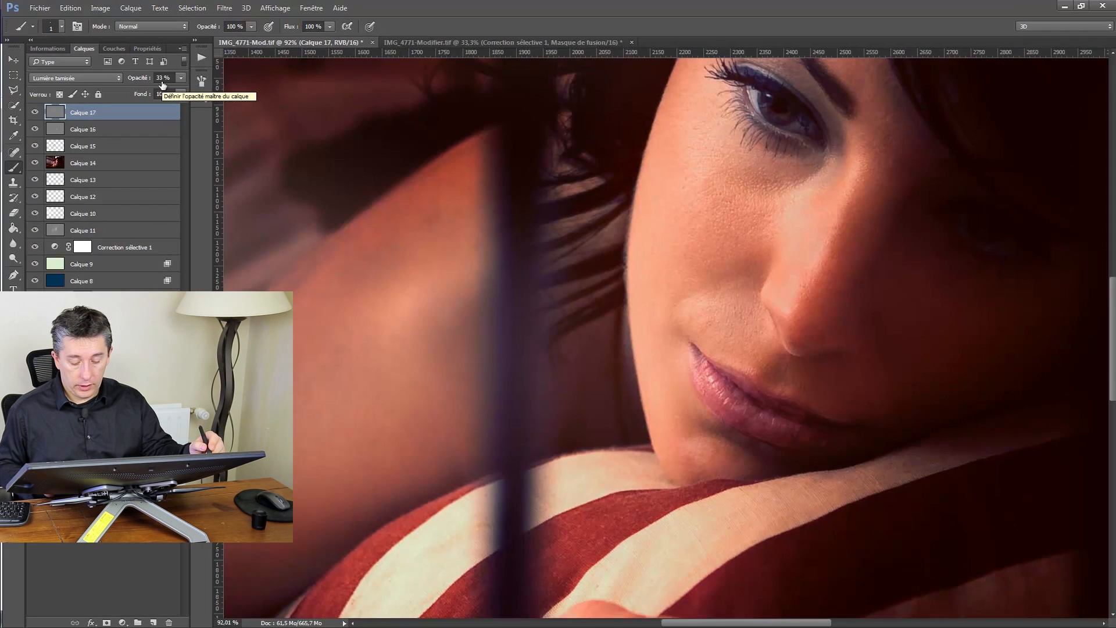
Compare the portrait with and without the lip contour layer, both close up and over the whole image
{"action": "left_click", "coordinate": [34, 113]}
{"action": "left_click", "coordinate": [34, 113]}
{"action": "left_click", "coordinate": [35, 113]}
{"action": "left_click", "coordinate": [35, 112]}
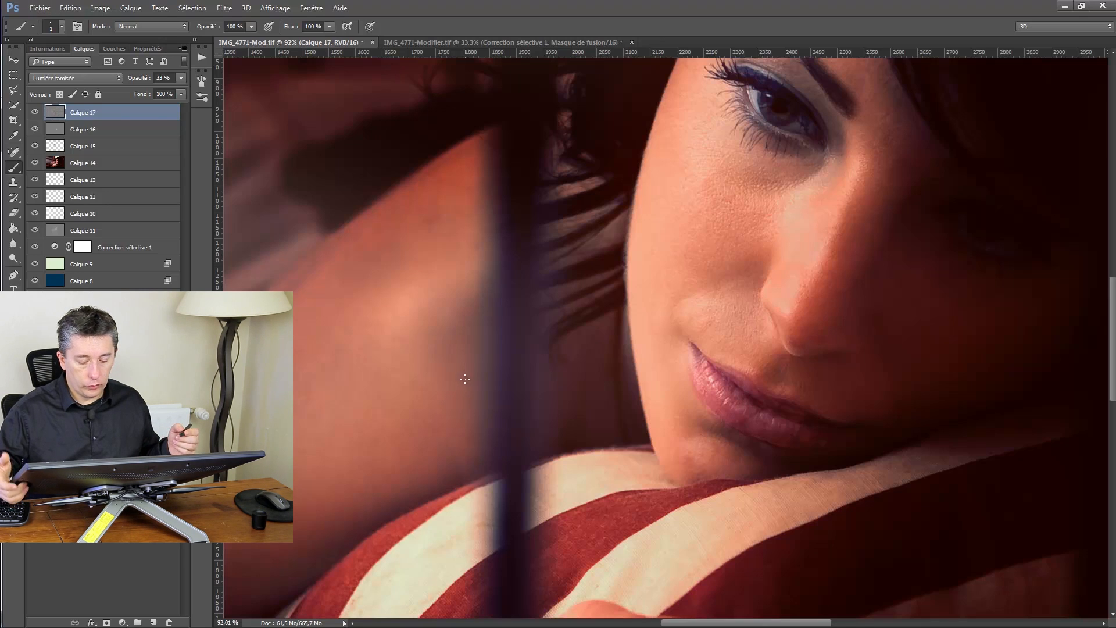
{"action": "scroll", "coordinate": [469, 379], "scroll_direction": "down", "scroll_amount": 1}
{"action": "scroll", "coordinate": [469, 380], "scroll_direction": "down", "scroll_amount": 5}
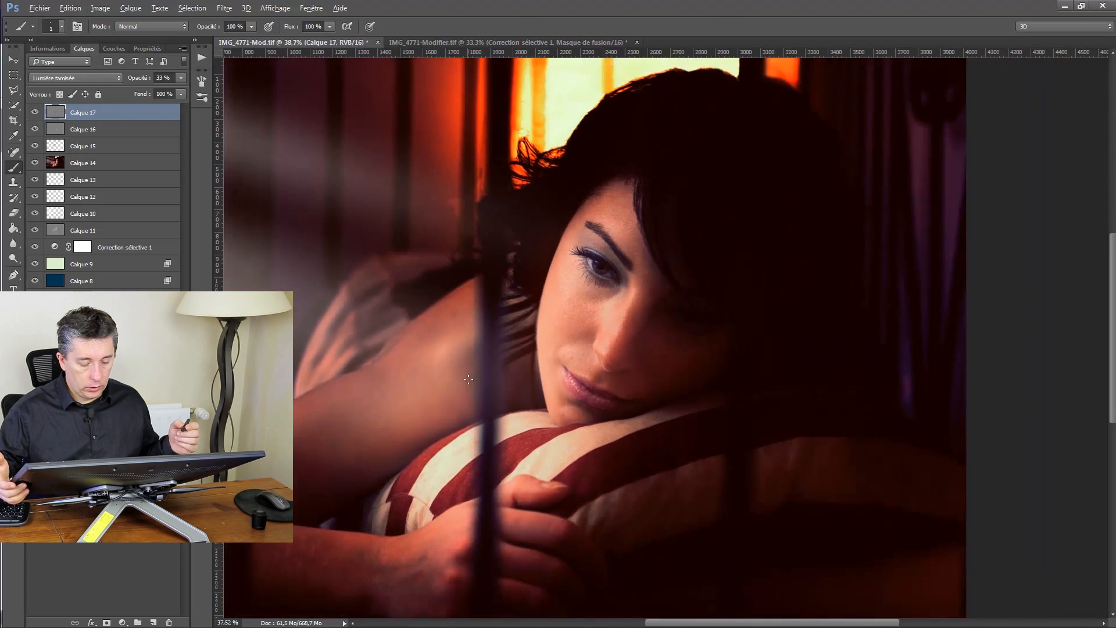
{"action": "scroll", "coordinate": [469, 379], "scroll_direction": "down", "scroll_amount": 1}
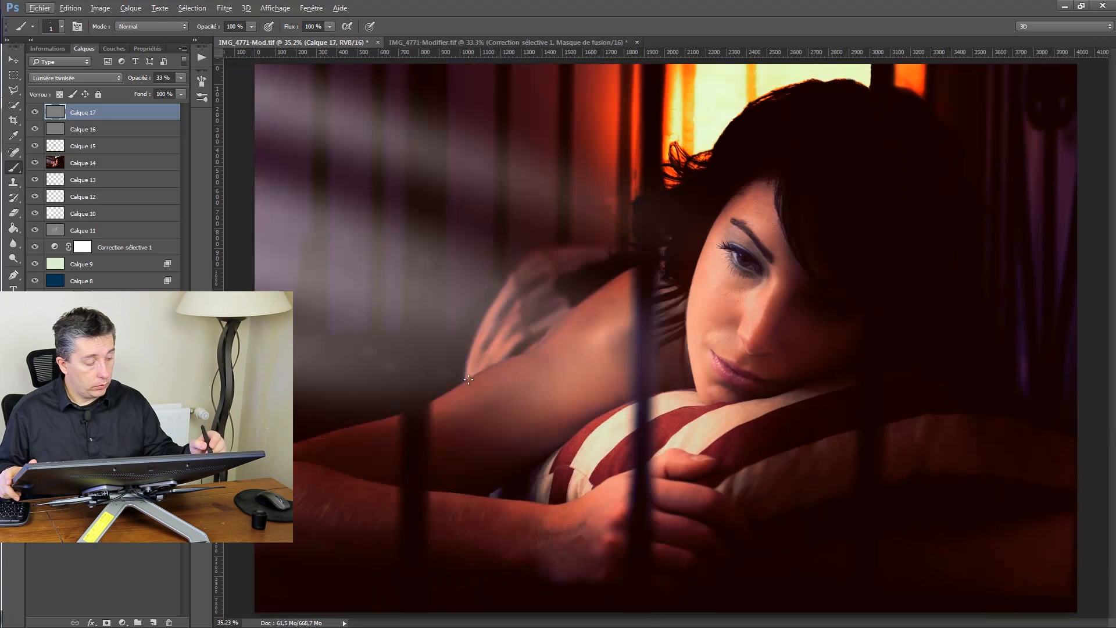
{"action": "left_click", "coordinate": [35, 113]}
{"action": "left_click", "coordinate": [34, 114]}
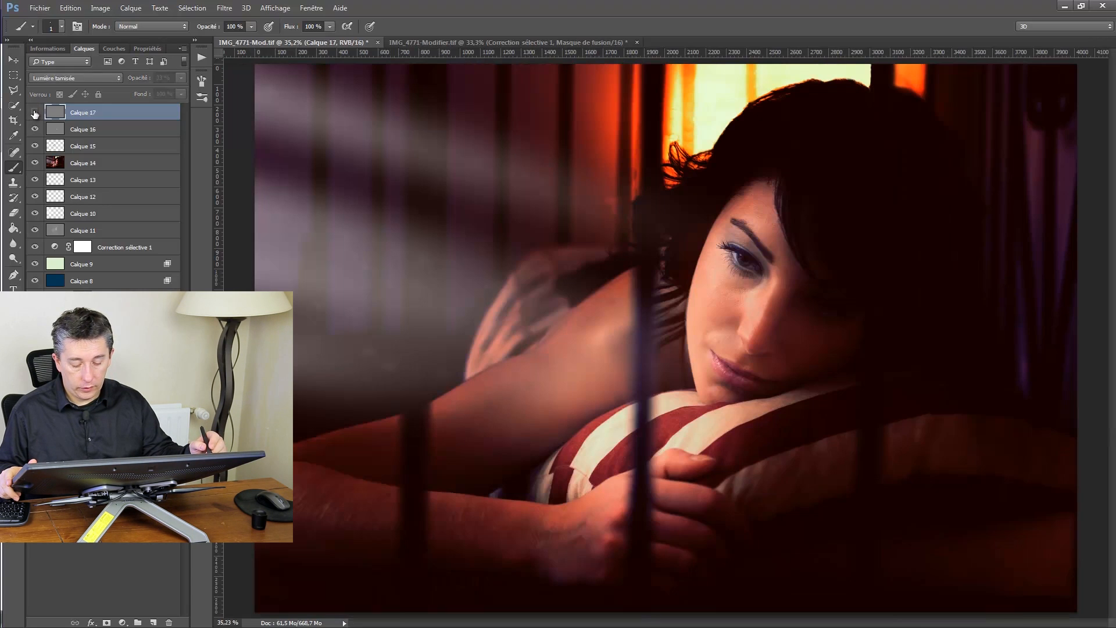
{"action": "left_click", "coordinate": [35, 113]}
{"action": "left_click", "coordinate": [35, 113]}
{"action": "left_click", "coordinate": [34, 113]}
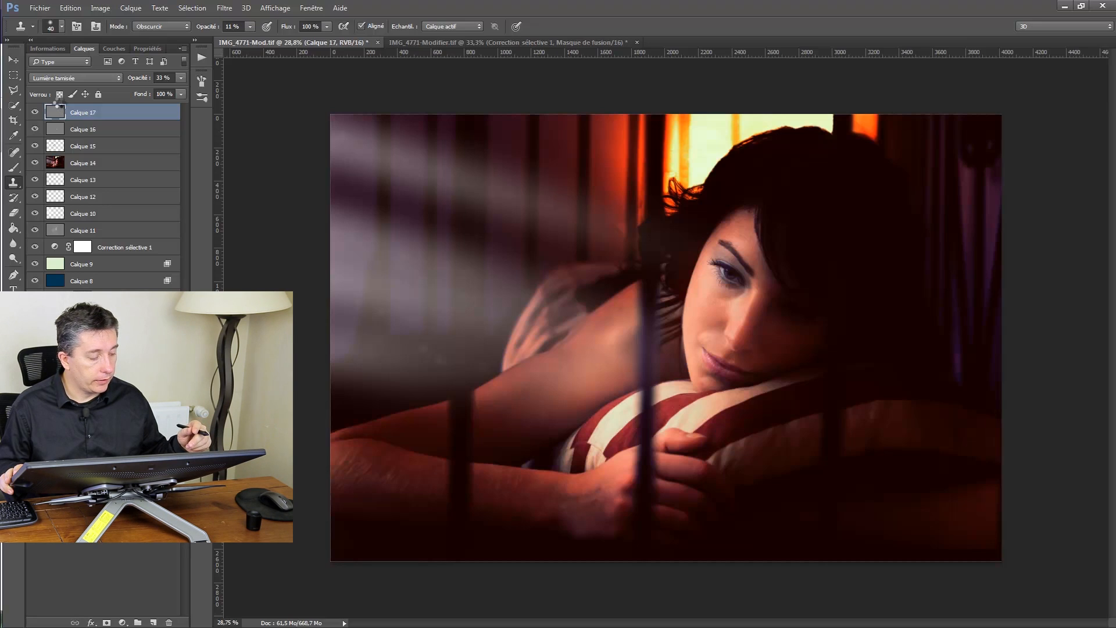
Merge all visible layers into a new layer at the top of the stack, keeping the originals
{"action": "key", "text": "ctrl+alt+shift+e"}
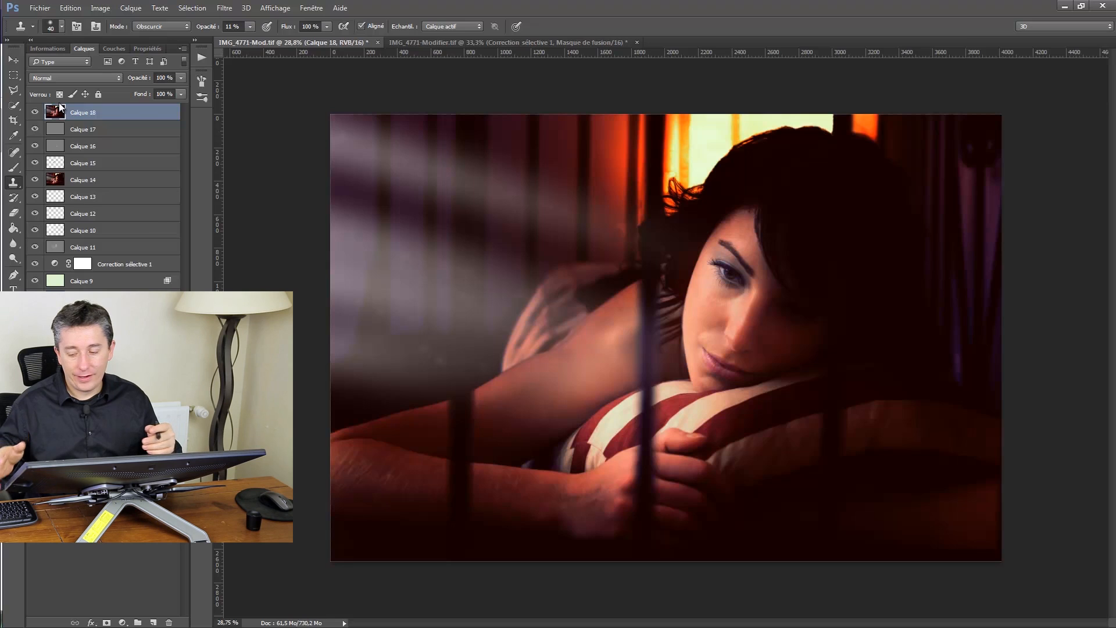
{"action": "left_click_drag", "start_coordinate": [731, 298], "coordinate": [774, 297]}
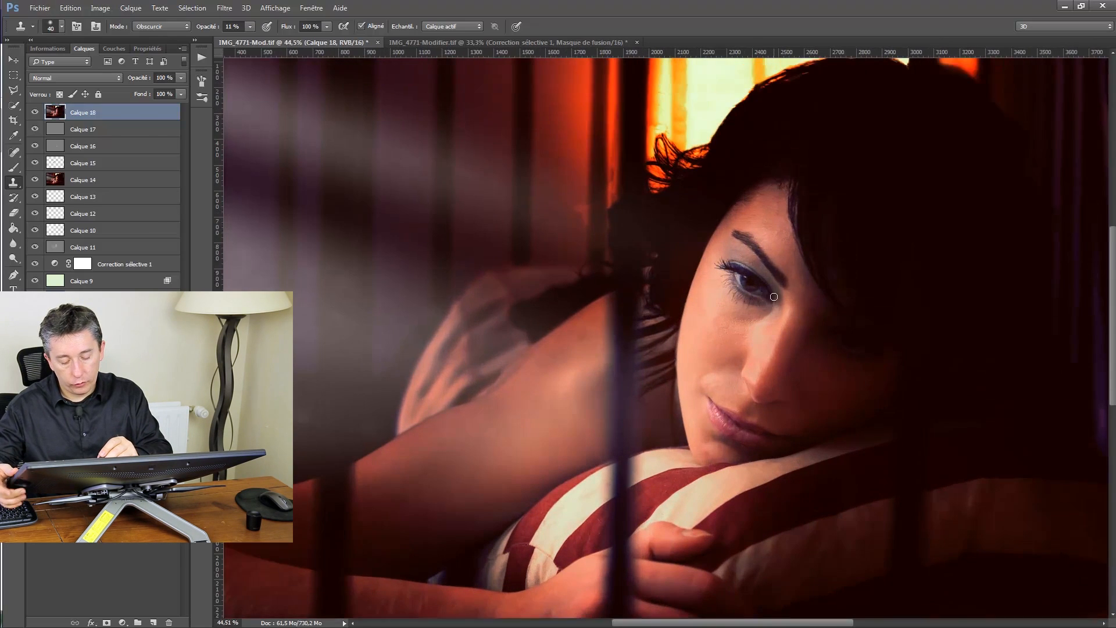
{"action": "scroll", "coordinate": [757, 355], "scroll_direction": "up", "scroll_amount": 4}
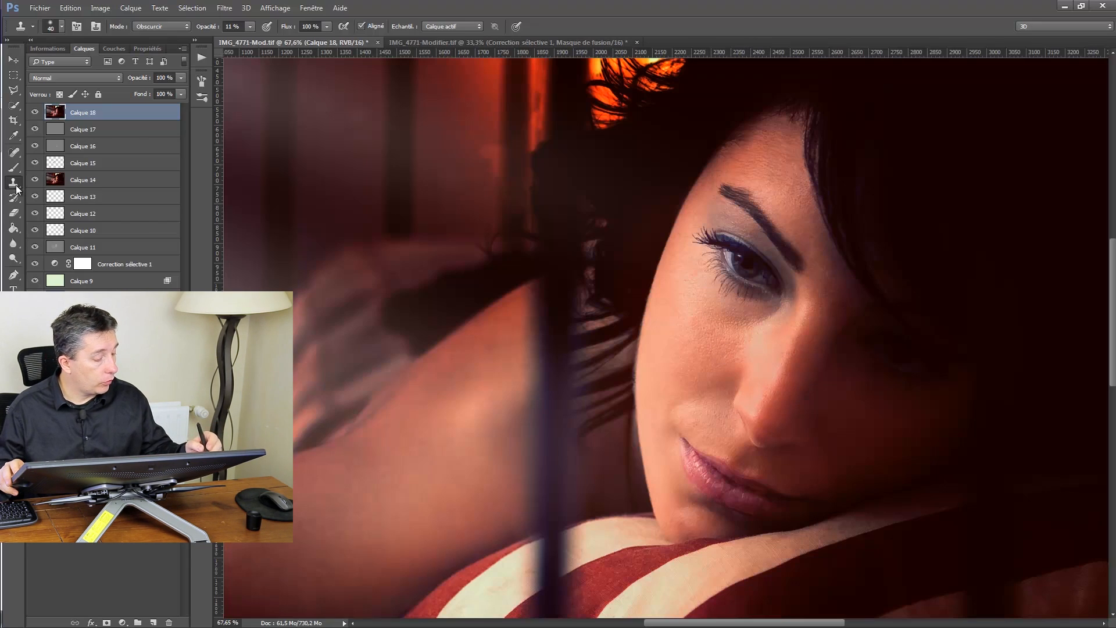
Soften the highlights below the eye and along the nose on the merged layer, using a 40 px clone stamp in Obscurcir mode at 11 % opacity
{"action": "left_click", "coordinate": [145, 28]}
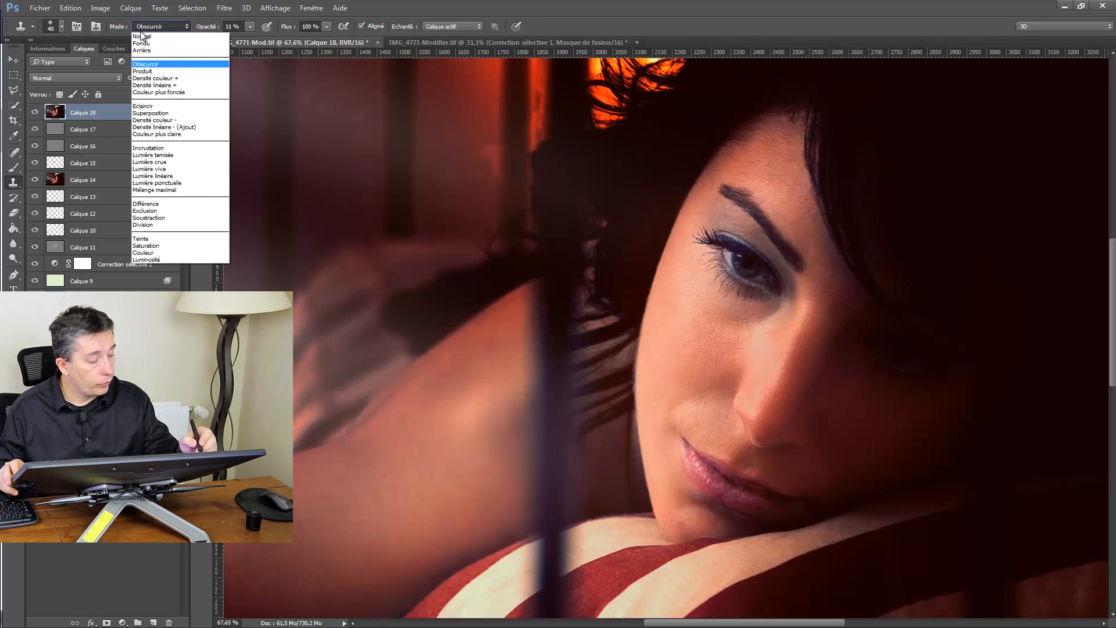
{"action": "left_click", "coordinate": [143, 66]}
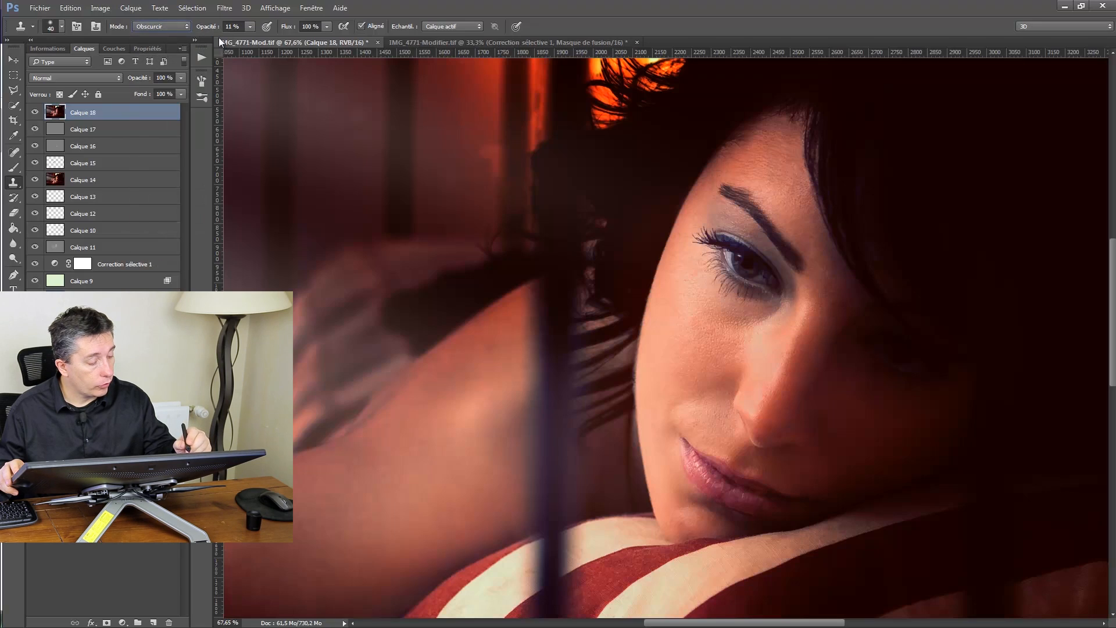
{"action": "right_click", "coordinate": [706, 334], "text": "alt"}
{"action": "left_click", "coordinate": [722, 315], "text": "alt"}
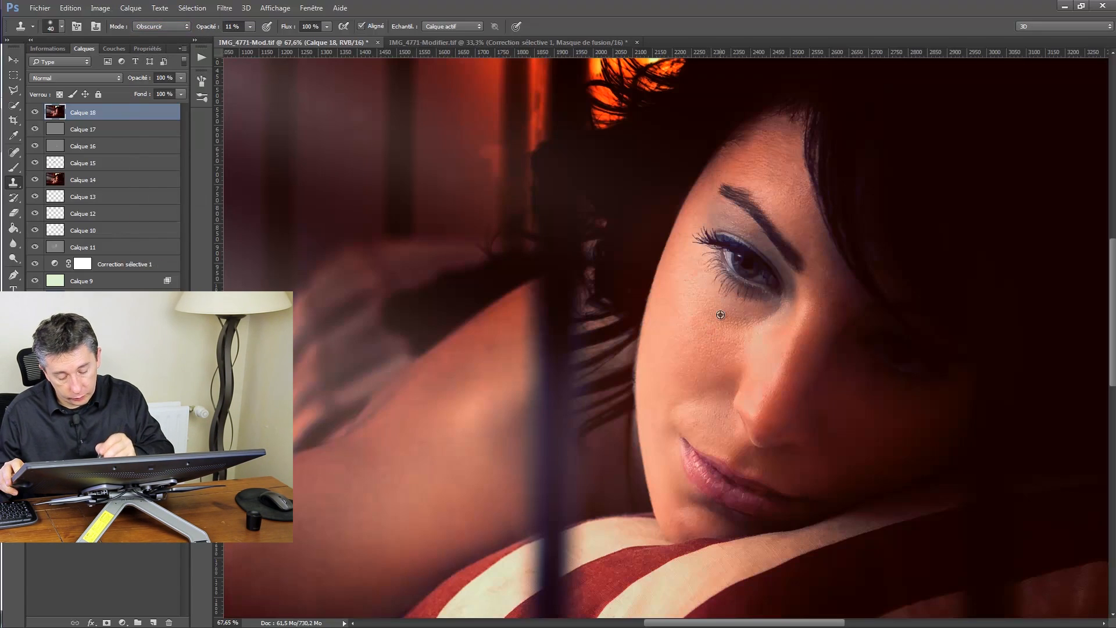
{"action": "mouse_move", "coordinate": [764, 334]}
{"action": "left_mouse_down"}
{"action": "mouse_move", "coordinate": [753, 355]}
{"action": "mouse_move", "coordinate": [779, 321]}
{"action": "mouse_move", "coordinate": [756, 333]}
{"action": "mouse_move", "coordinate": [760, 363]}
{"action": "mouse_move", "coordinate": [775, 338]}
{"action": "mouse_move", "coordinate": [758, 354]}
{"action": "mouse_move", "coordinate": [773, 372]}
{"action": "mouse_move", "coordinate": [752, 411]}
{"action": "mouse_move", "coordinate": [744, 402]}
{"action": "mouse_move", "coordinate": [754, 413]}
{"action": "mouse_move", "coordinate": [747, 406]}
{"action": "left_mouse_up"}
{"action": "left_click", "coordinate": [715, 328], "text": "alt"}
{"action": "left_click", "coordinate": [711, 326], "text": "alt"}
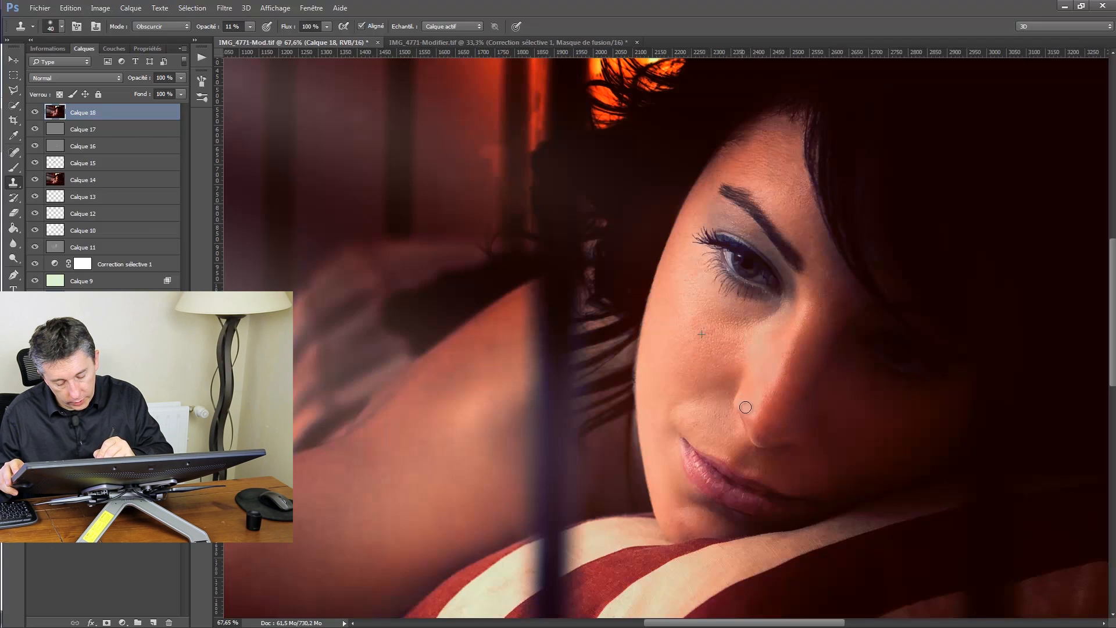
{"action": "left_click", "coordinate": [710, 344], "text": "alt"}
{"action": "left_click", "coordinate": [761, 362]}
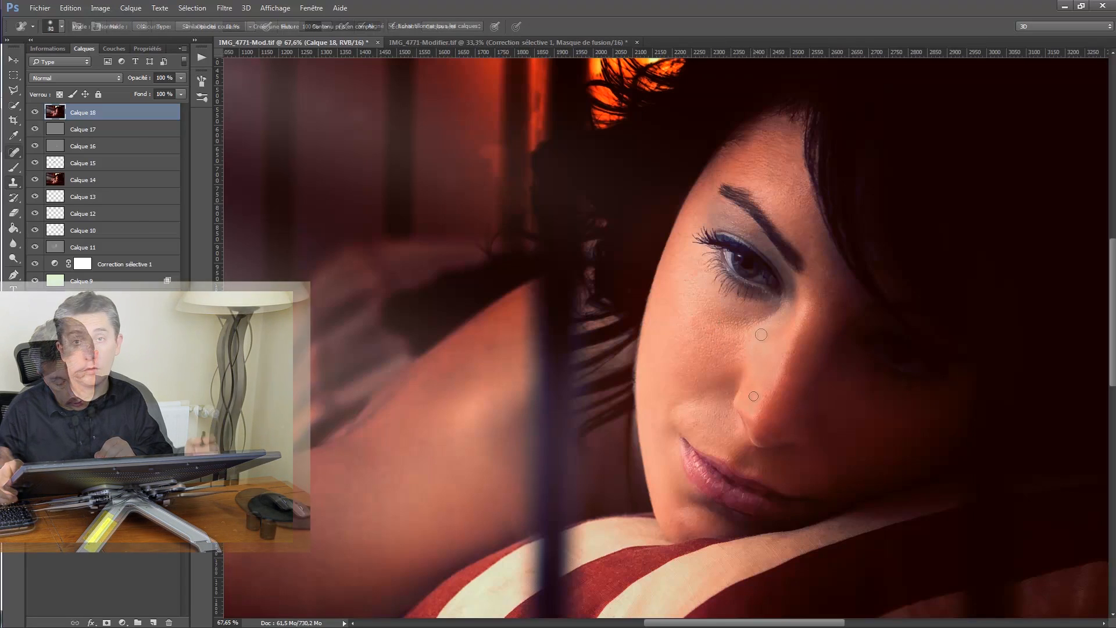
Hide Calque 18 and check the whole image with and without the retouching layers Calque 10, 12, 13 and 14
{"action": "key", "text": "j"}
{"action": "scroll", "coordinate": [754, 396], "scroll_direction": "down", "scroll_amount": 1}
{"action": "scroll", "coordinate": [754, 396], "scroll_direction": "down", "scroll_amount": 10}
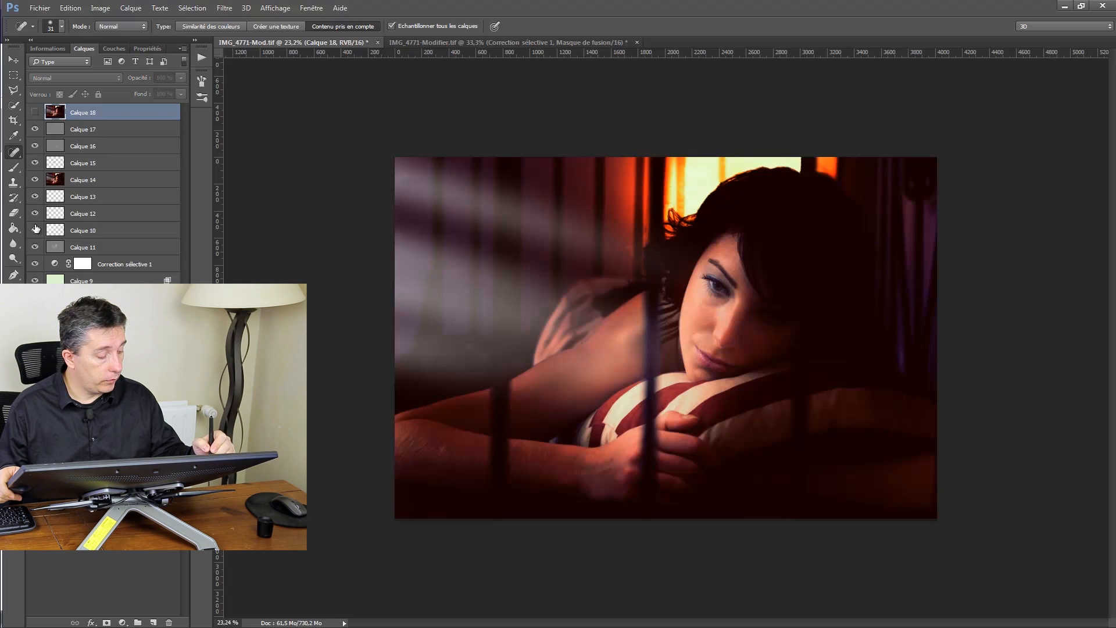
{"action": "left_click", "coordinate": [35, 214]}
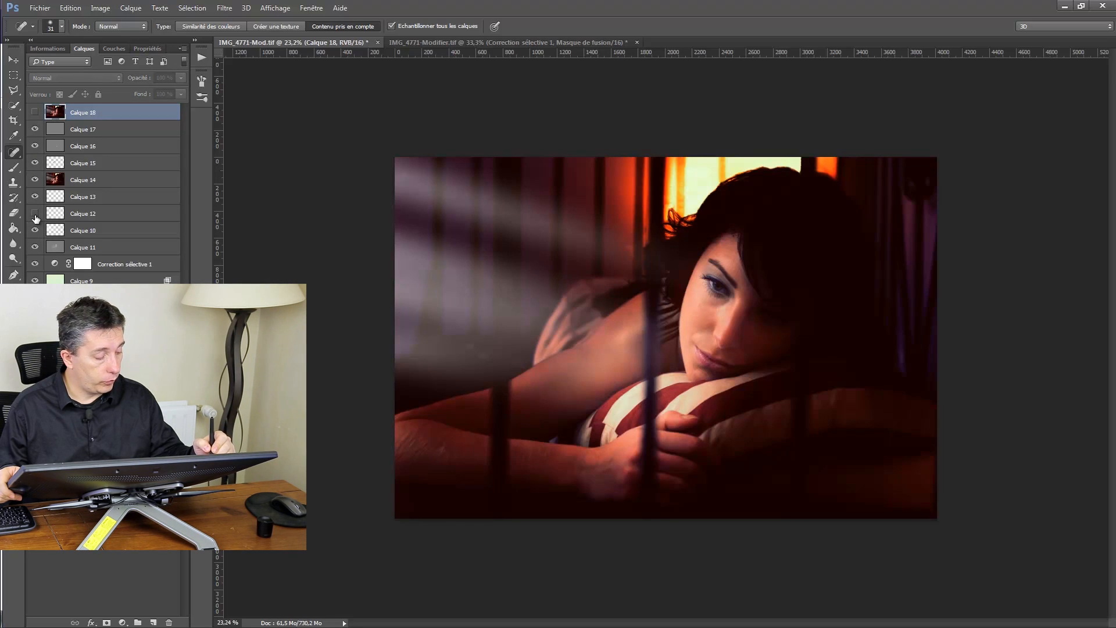
{"action": "left_click", "coordinate": [35, 196]}
{"action": "left_click", "coordinate": [35, 180]}
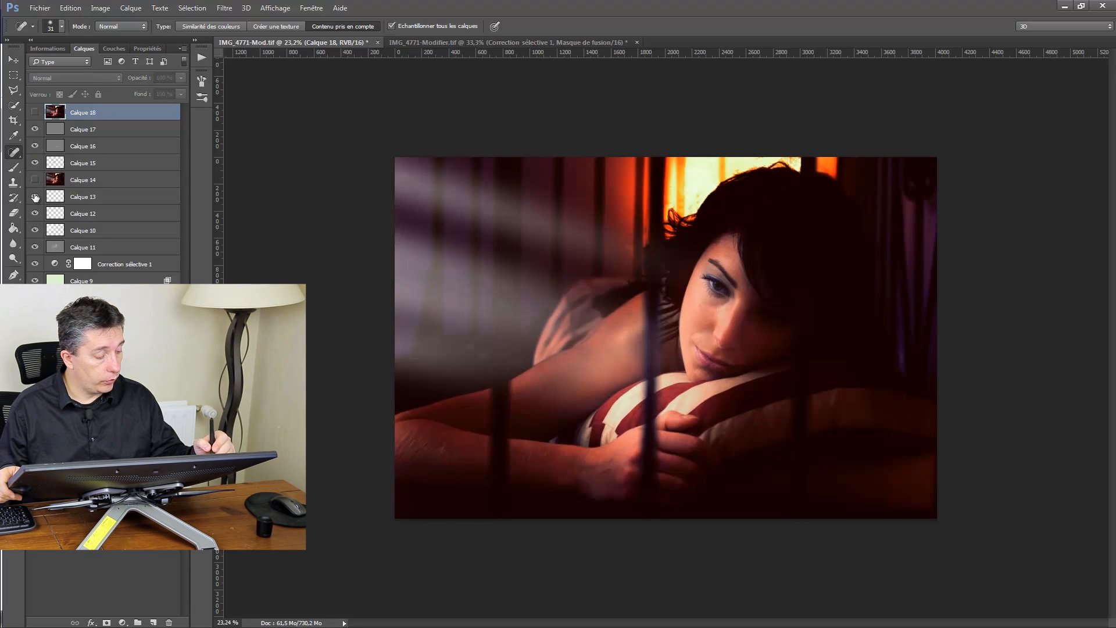
{"action": "left_click", "coordinate": [35, 230]}
{"action": "left_click", "coordinate": [35, 230]}
{"action": "left_click", "coordinate": [54, 230]}
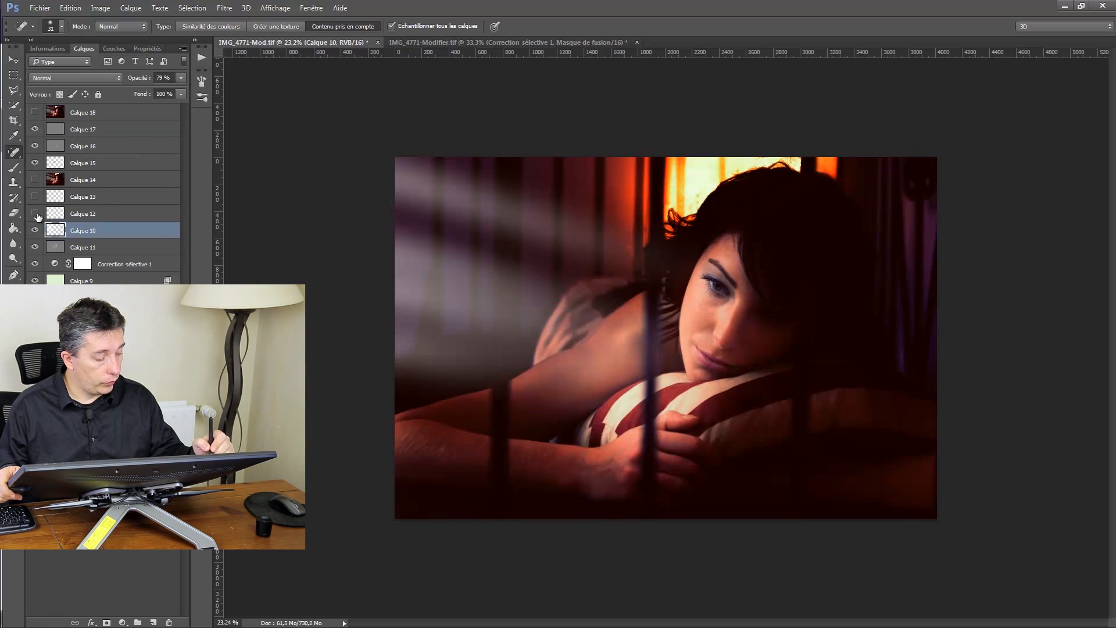
{"action": "left_click", "coordinate": [35, 214]}
{"action": "left_click", "coordinate": [35, 196]}
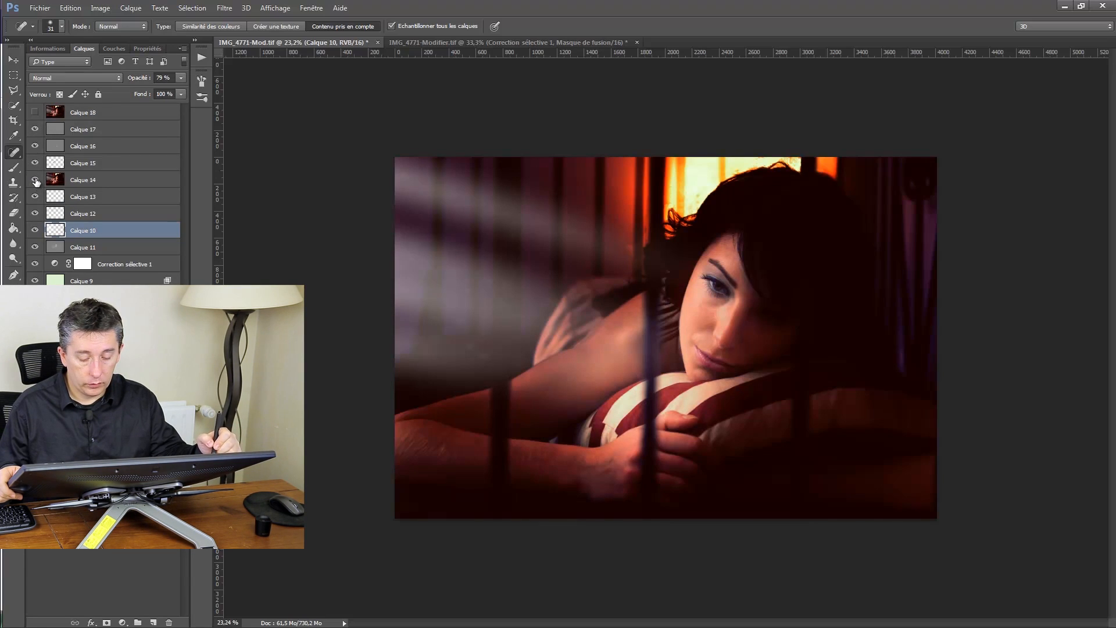
Hide the intermediate merged layer Calque 14 and adjust the opacity of Calque 10
{"action": "left_click", "coordinate": [35, 180]}
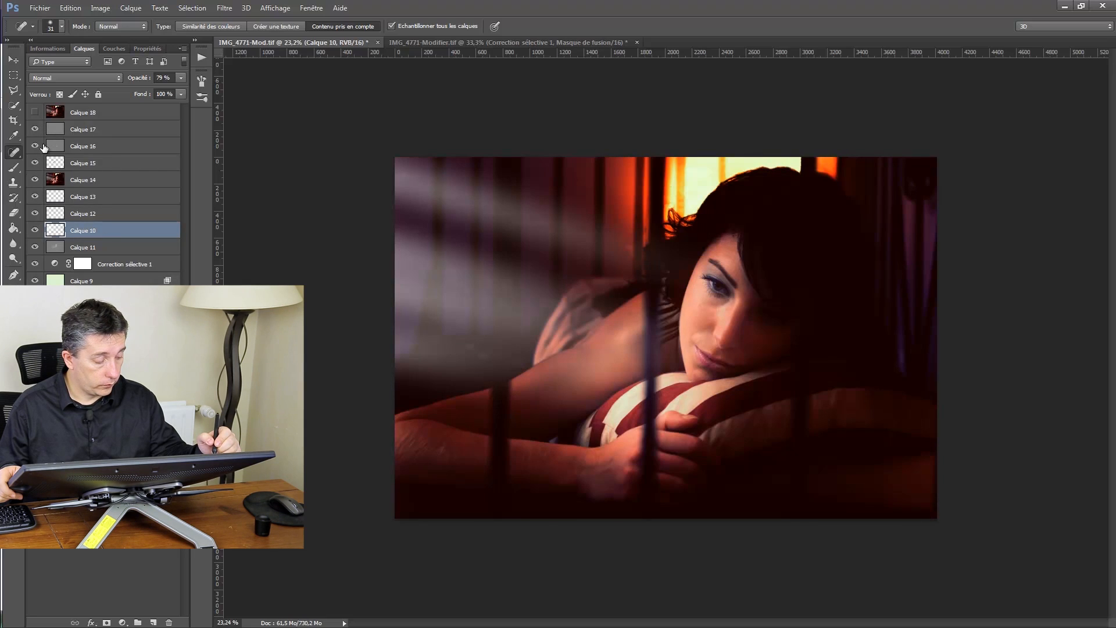
{"action": "left_click", "coordinate": [36, 165]}
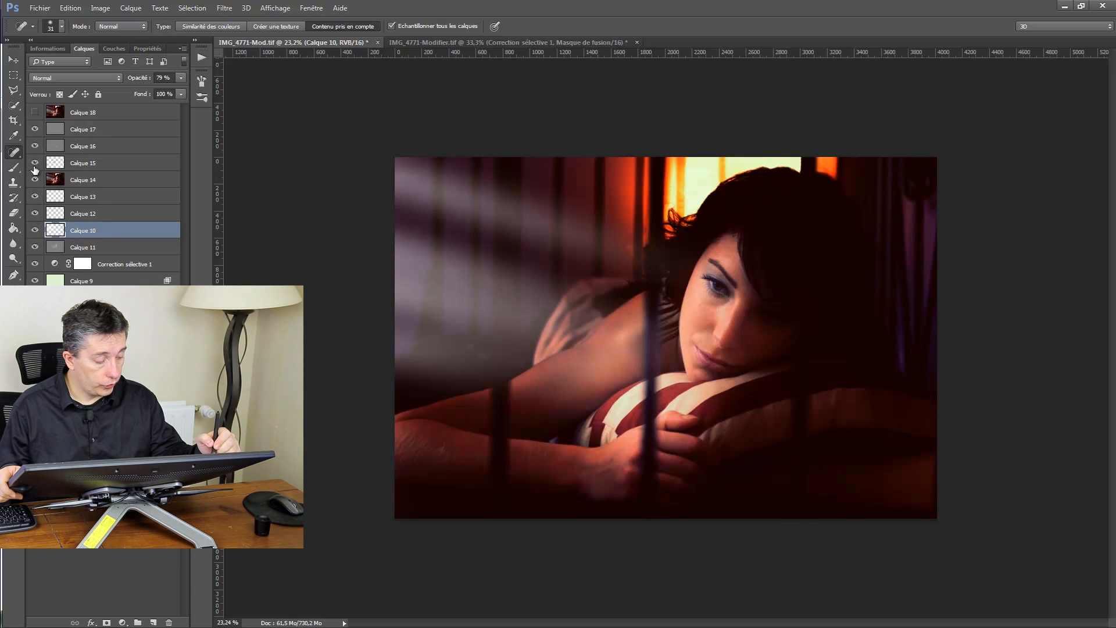
{"action": "left_click", "coordinate": [35, 181]}
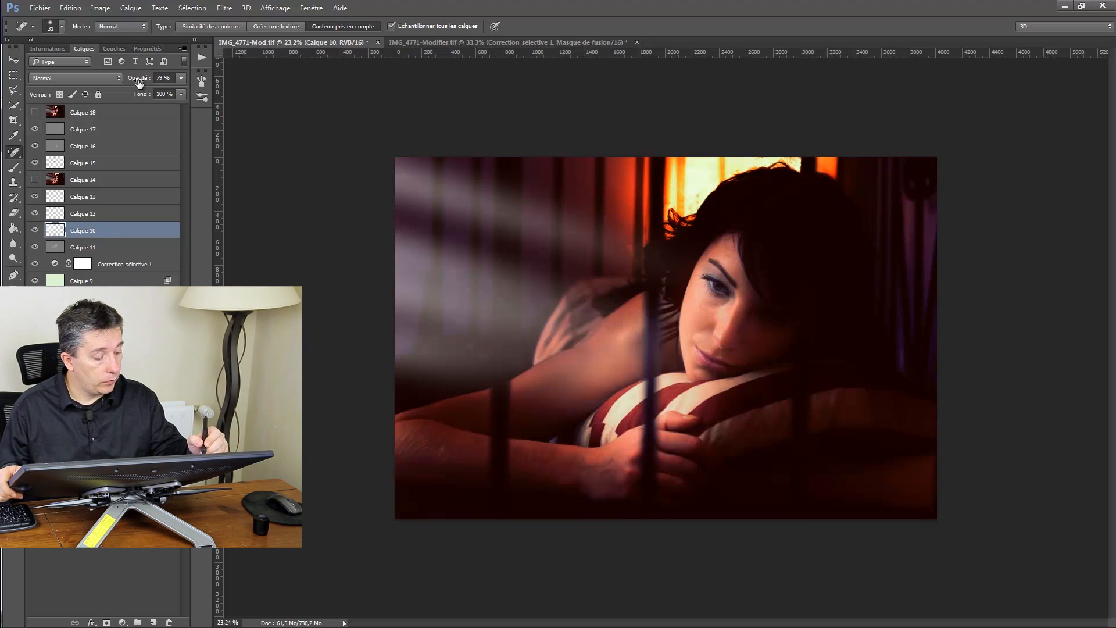
{"action": "left_click_drag", "start_coordinate": [142, 80], "coordinate": [131, 81]}
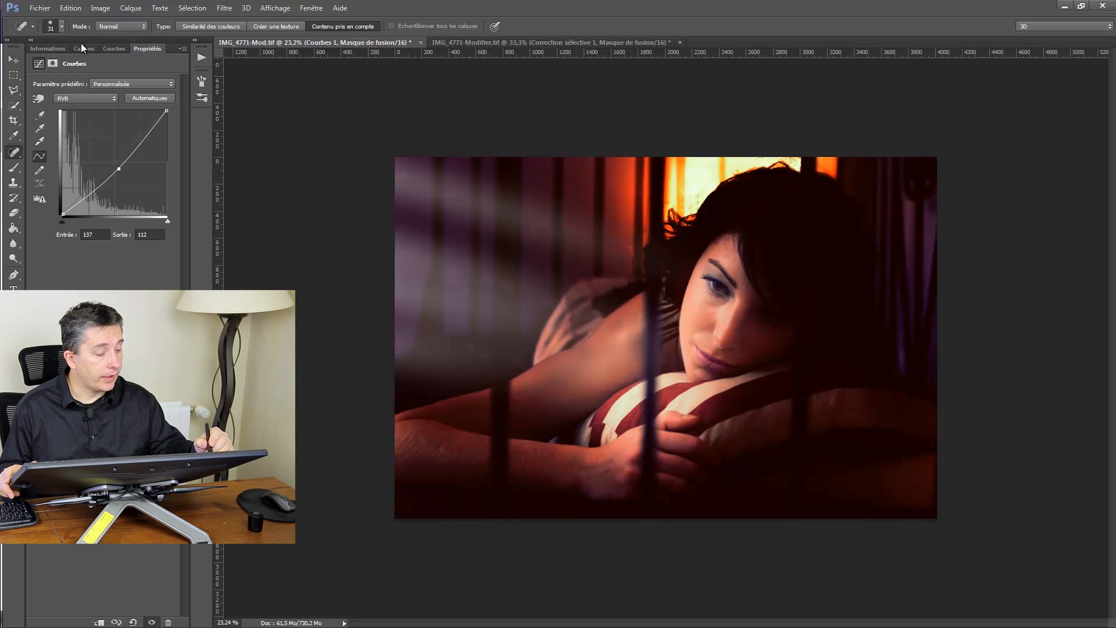
Show the merged layer Calque 18 again and compare the graded result with the original photo on its own
{"action": "left_click", "coordinate": [84, 49]}
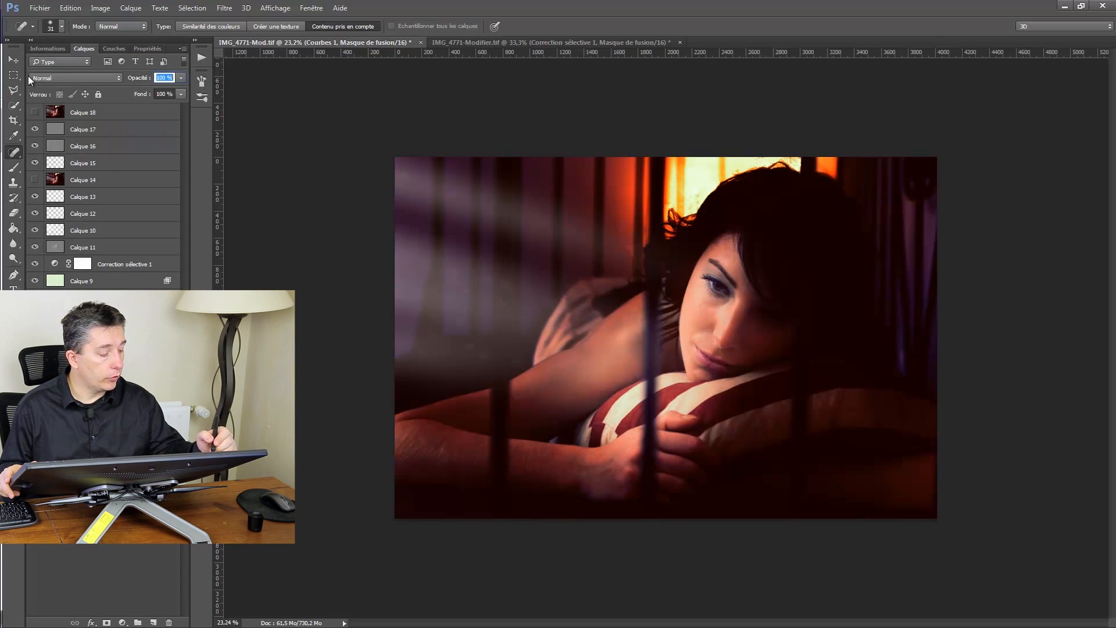
{"action": "left_click", "coordinate": [34, 112]}
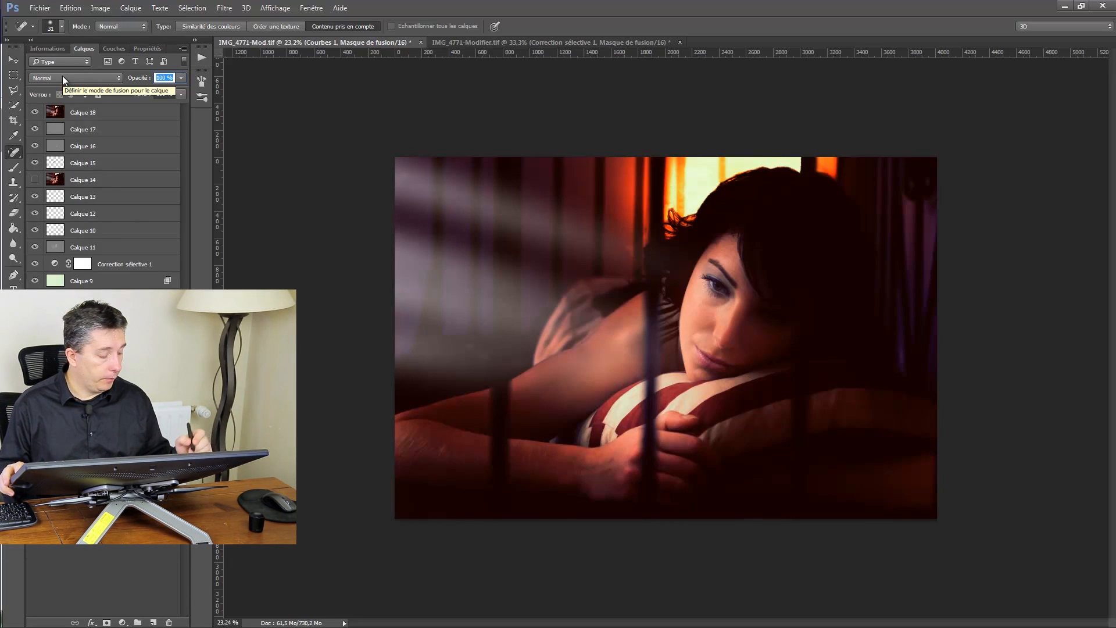
{"action": "left_click", "coordinate": [35, 500], "text": "alt"}
{"action": "left_click", "coordinate": [35, 500], "text": "alt"}
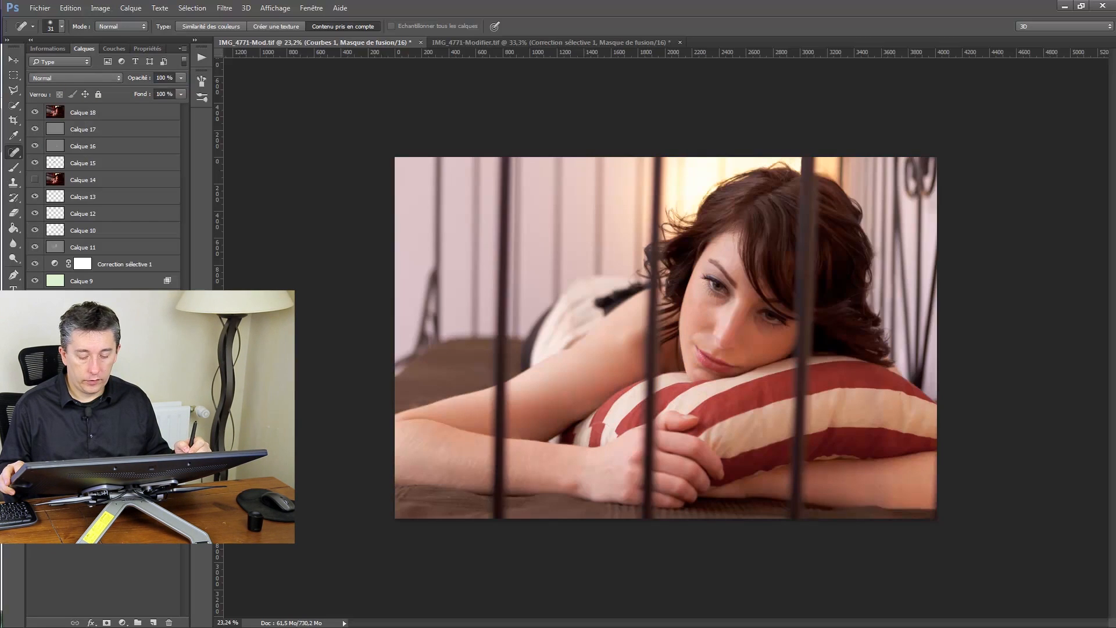